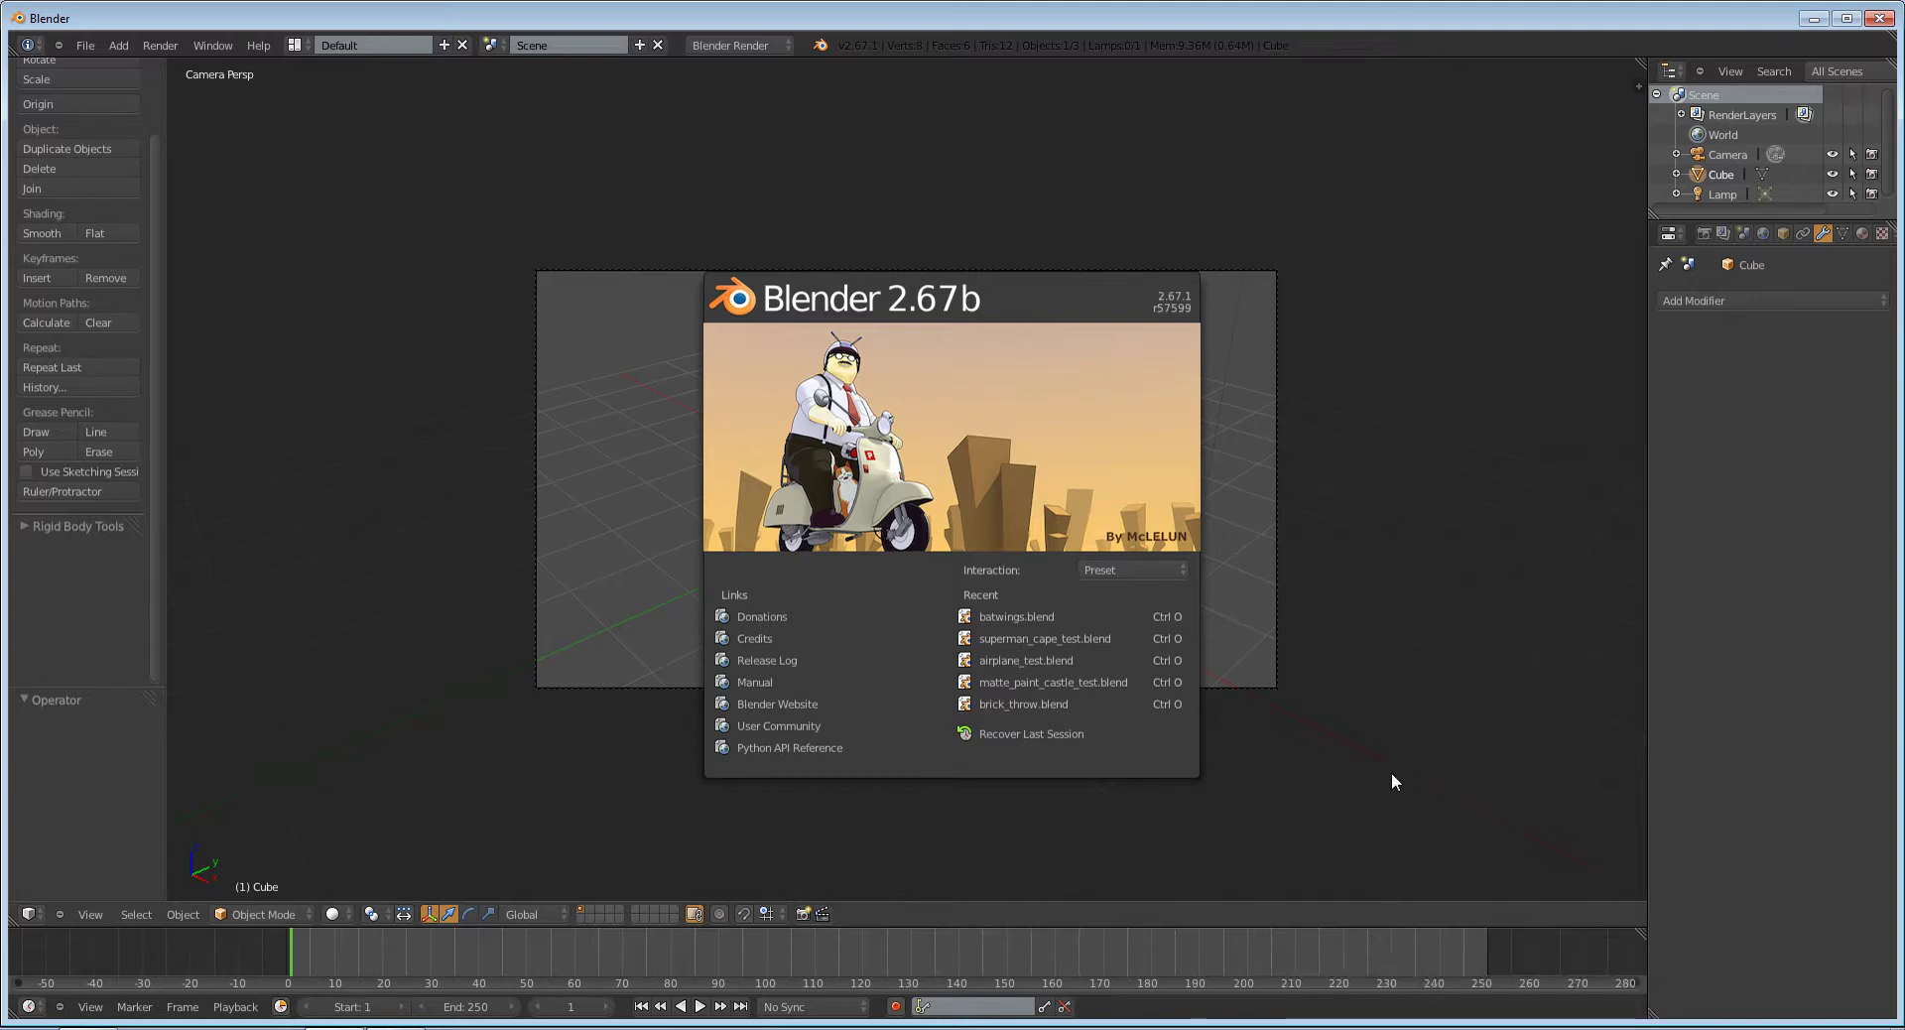
# Step: Dismiss the splash screen and orbit to a lower, frontal view of the default cube
pyautogui.click(1359, 776)
pyautogui.moveTo(1203, 684); pyautogui.dragTo(1407, 588, button='middle')
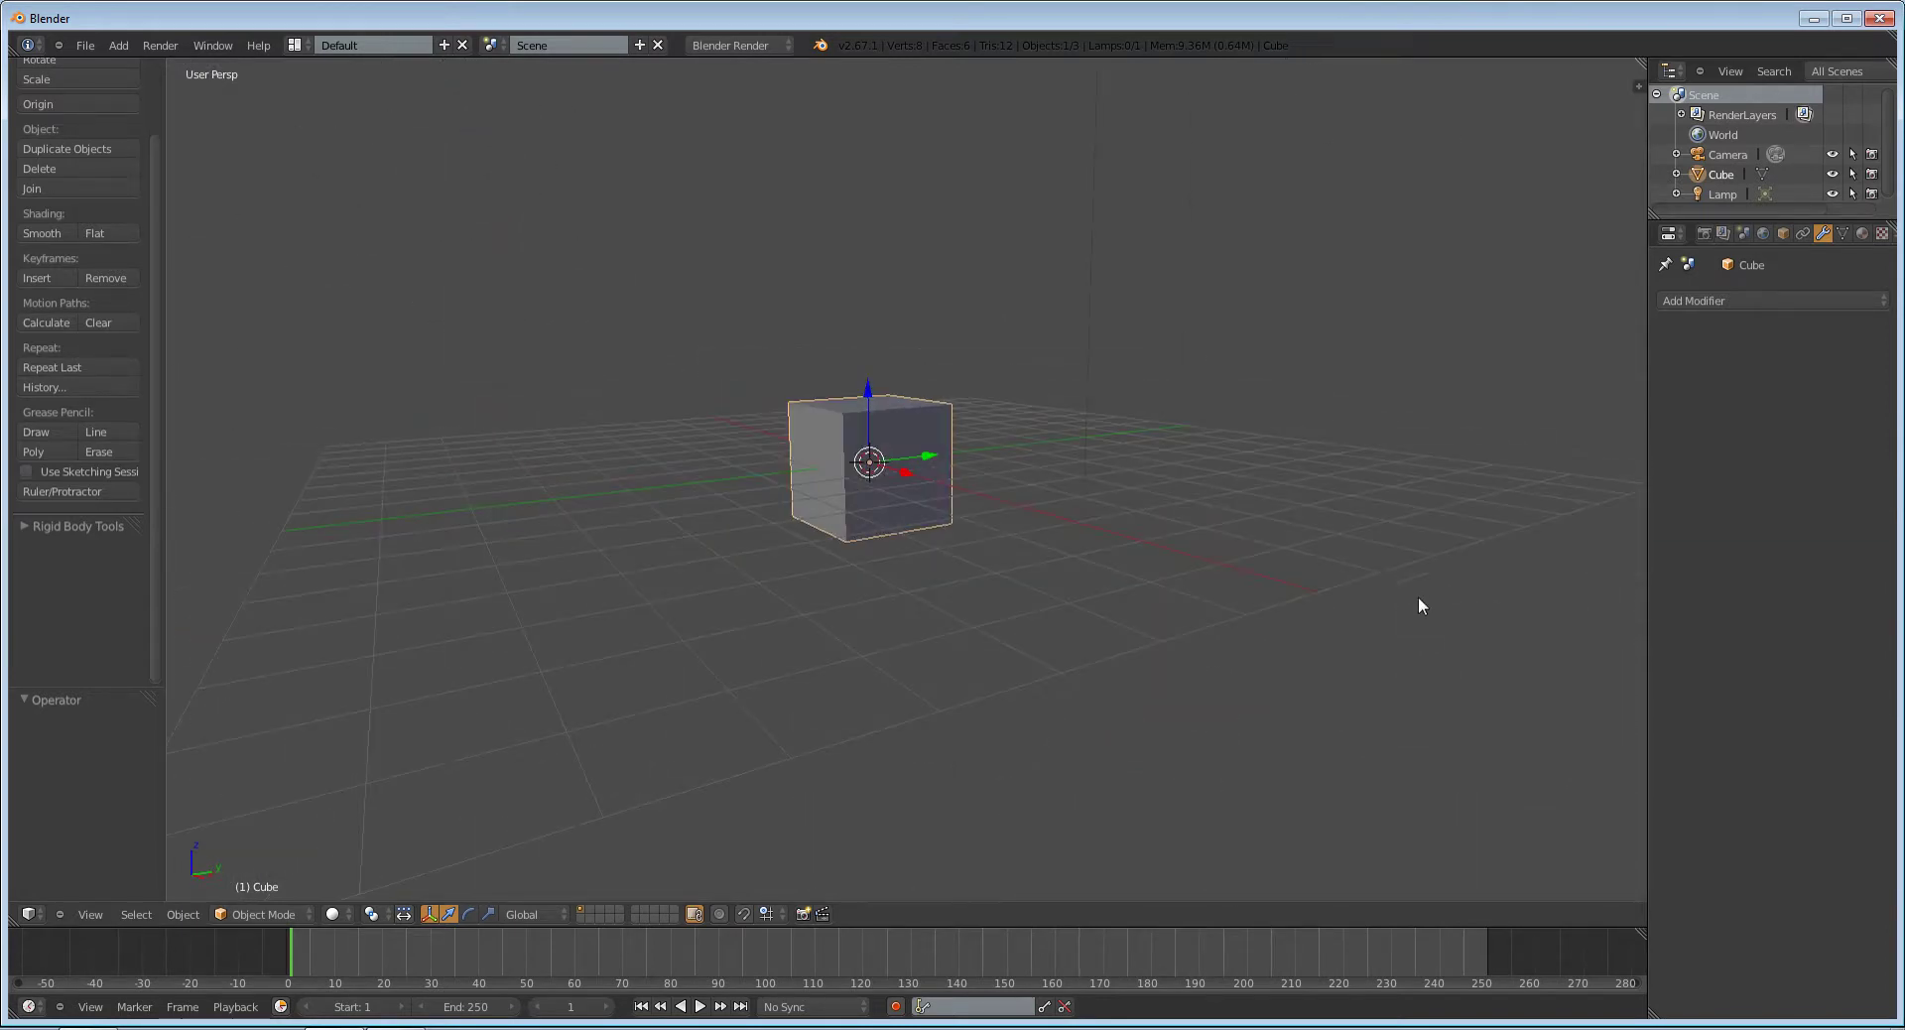
pyautogui.press('n')
pyautogui.click(1526, 830)
pyautogui.press('n')
pyautogui.moveTo(1234, 526)
pyautogui.mouseDown(button='middle')
pyautogui.moveTo(1109, 538)
pyautogui.moveTo(1213, 538)
pyautogui.mouseUp(button='middle')
# Step: In Edit Mode, stretch the cube 2.595 times along Z into a tall box
pyautogui.press('Tab')
pyautogui.press('s')
pyautogui.press('z')
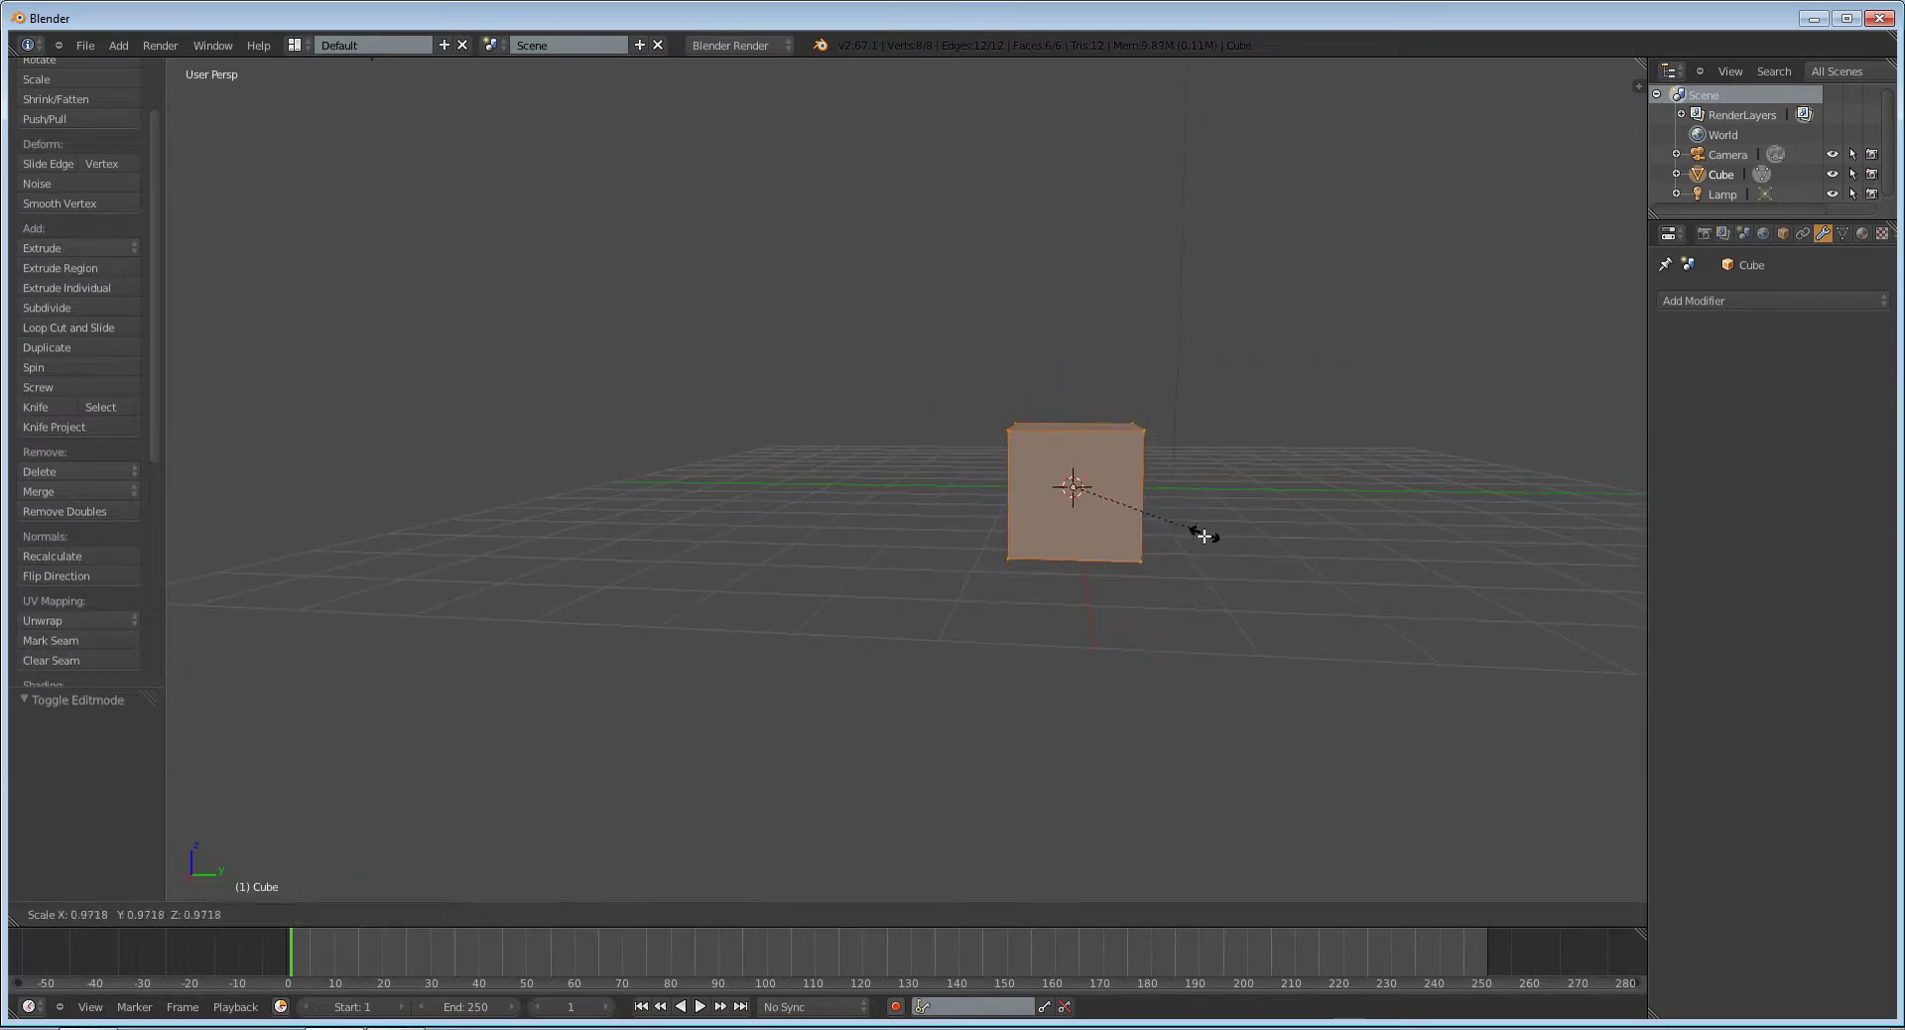
pyautogui.click(1179, 841)
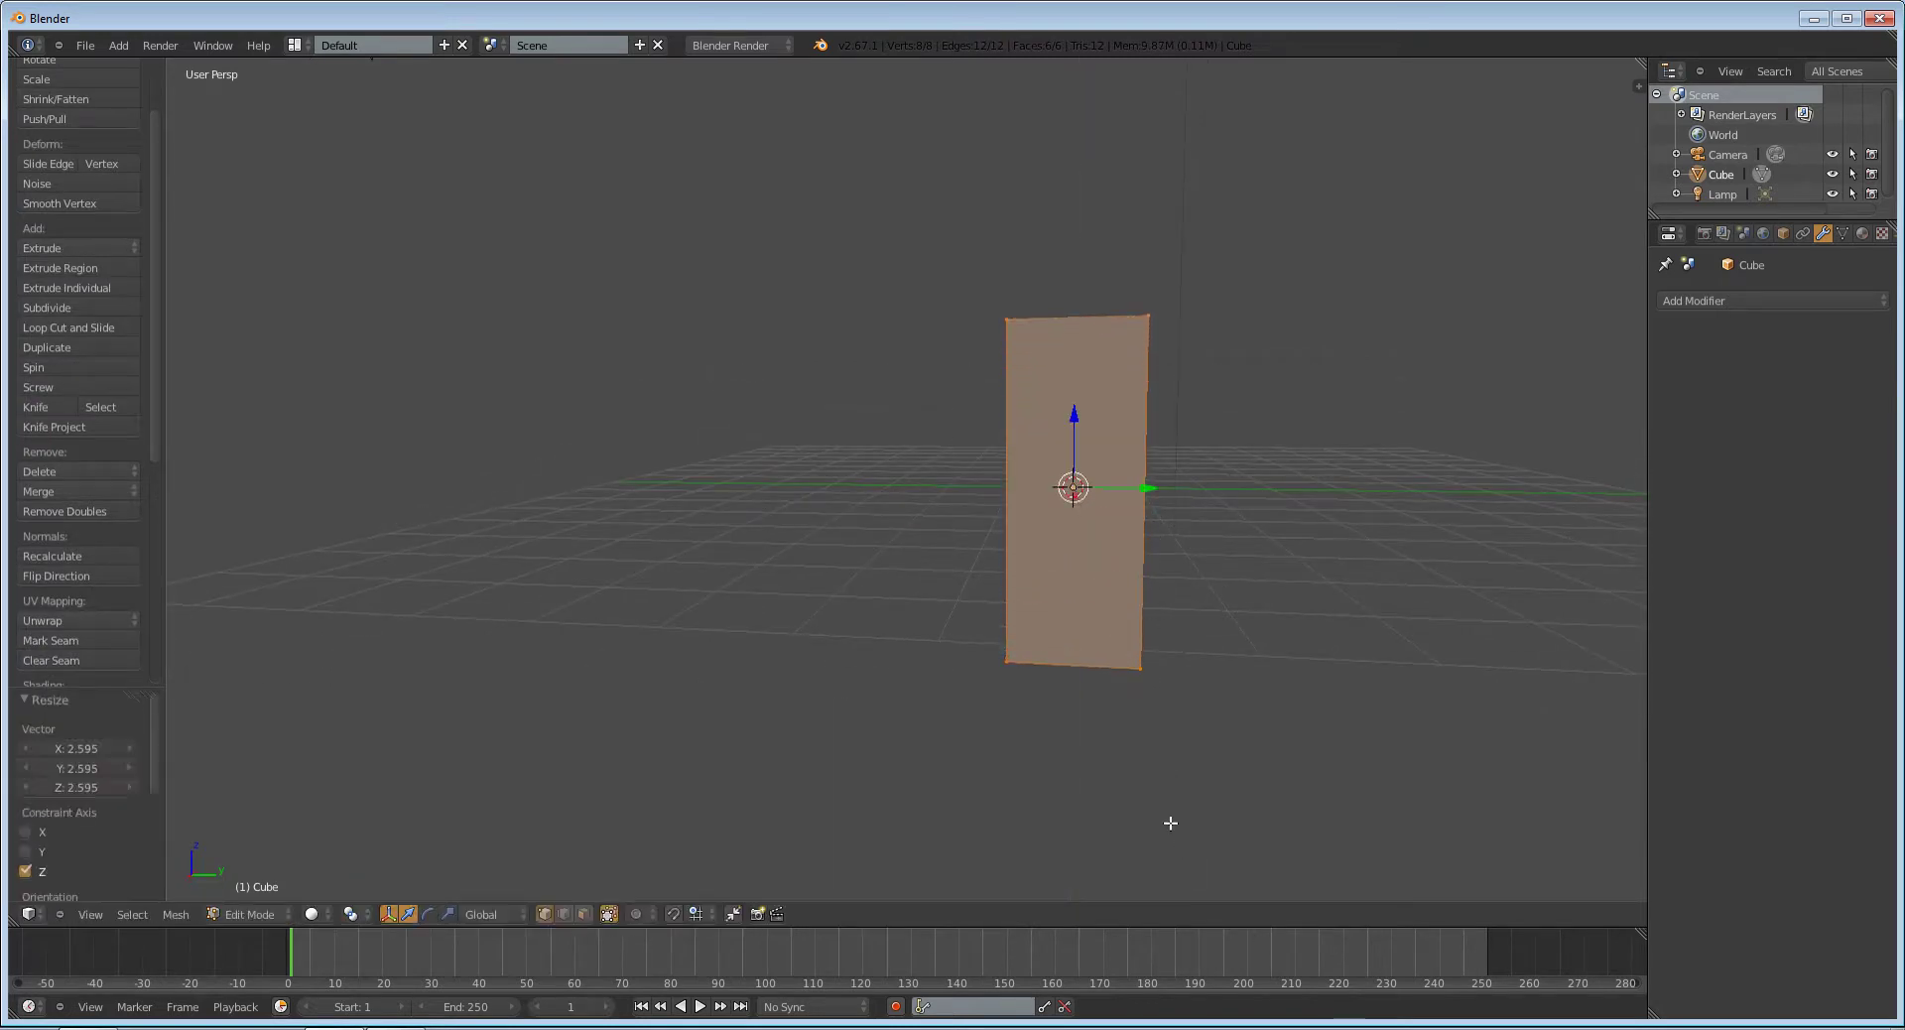
pyautogui.moveTo(1140, 791); pyautogui.dragTo(1170, 769, button='middle')
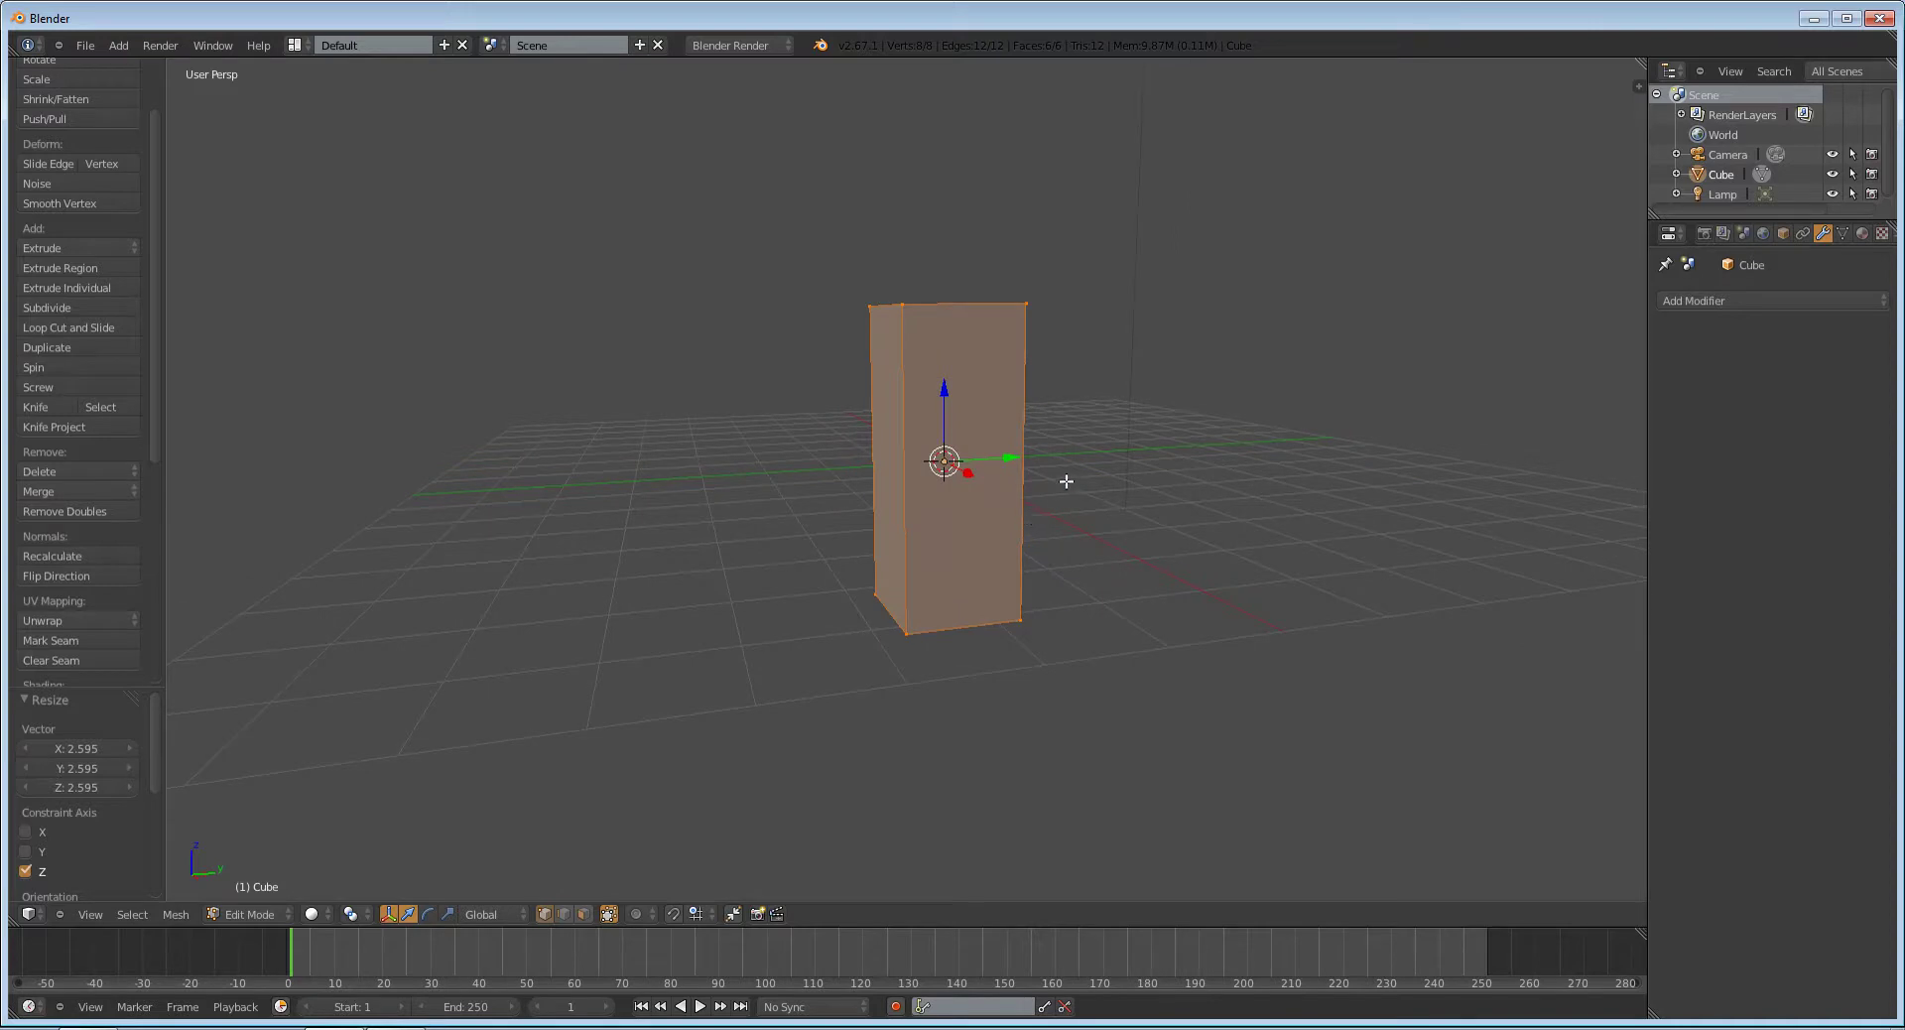
# Step: Start a Ctrl+R loop cut around the tall box
pyautogui.hotkey('ctrl', 'r')
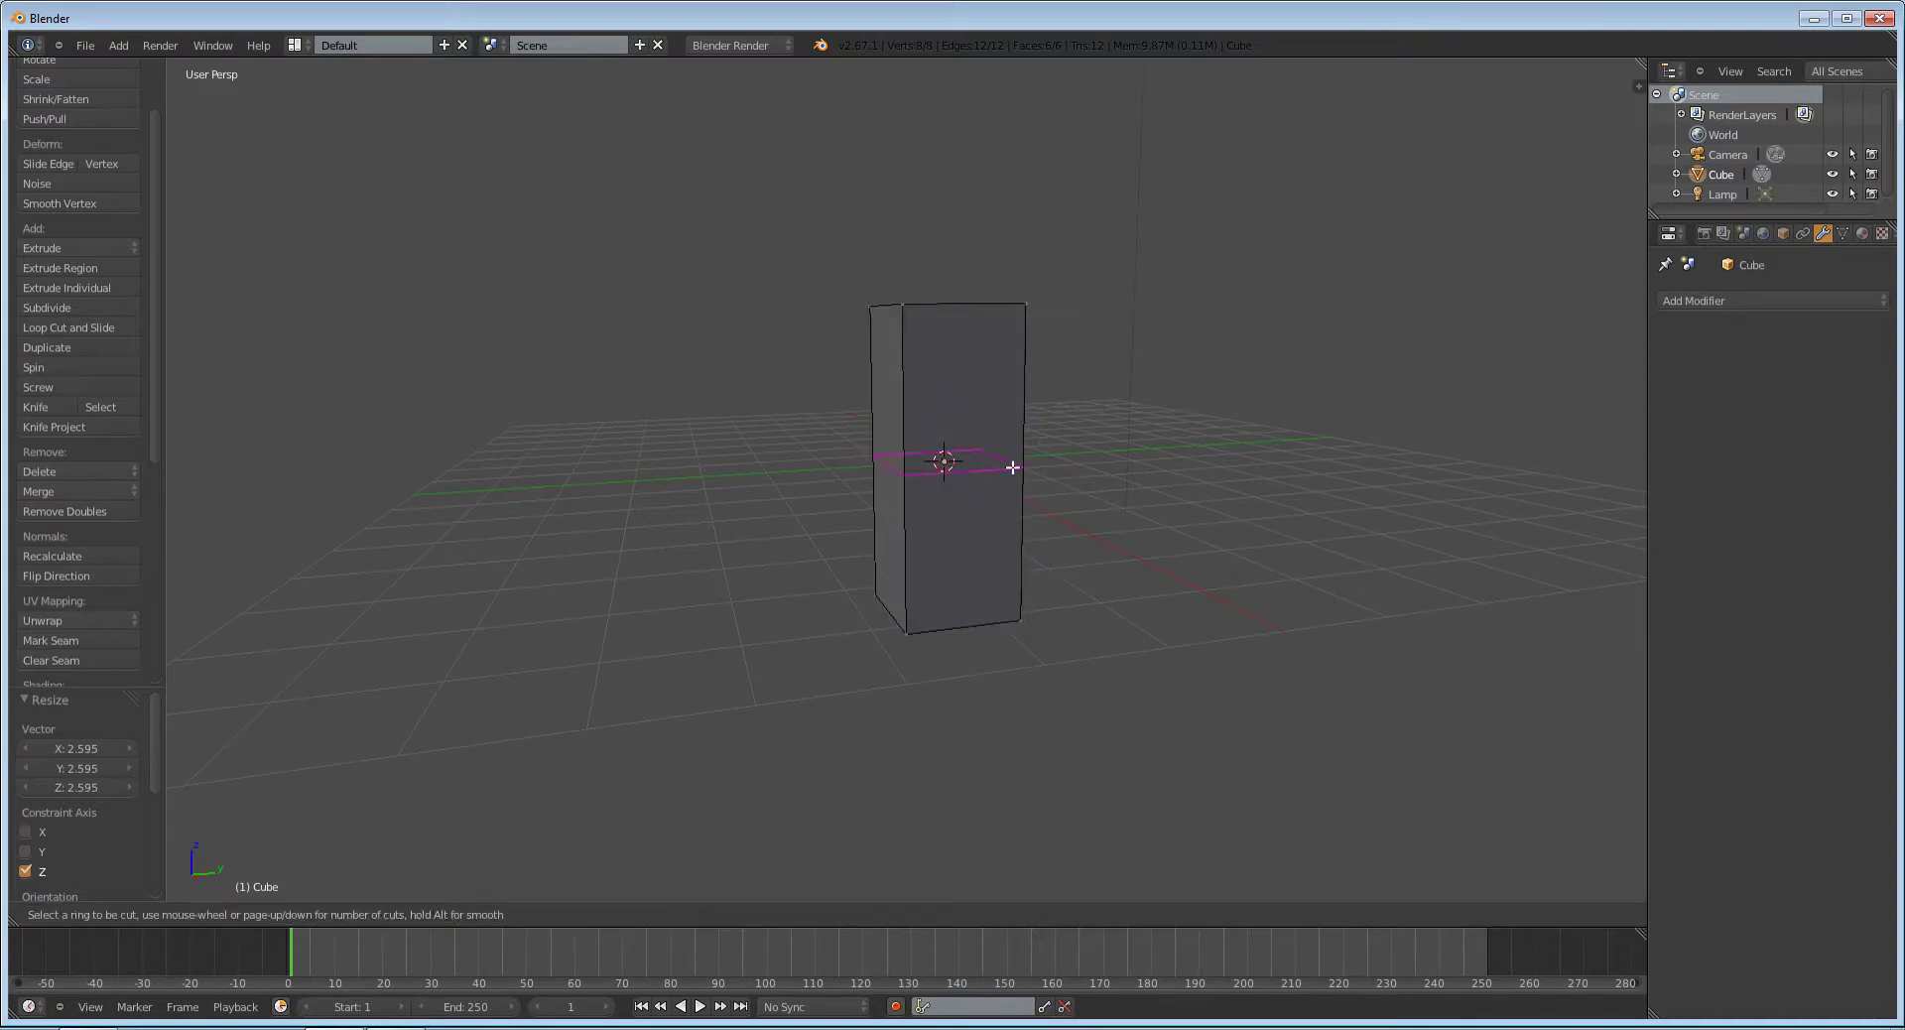
pyautogui.scroll(1, 1014, 466)
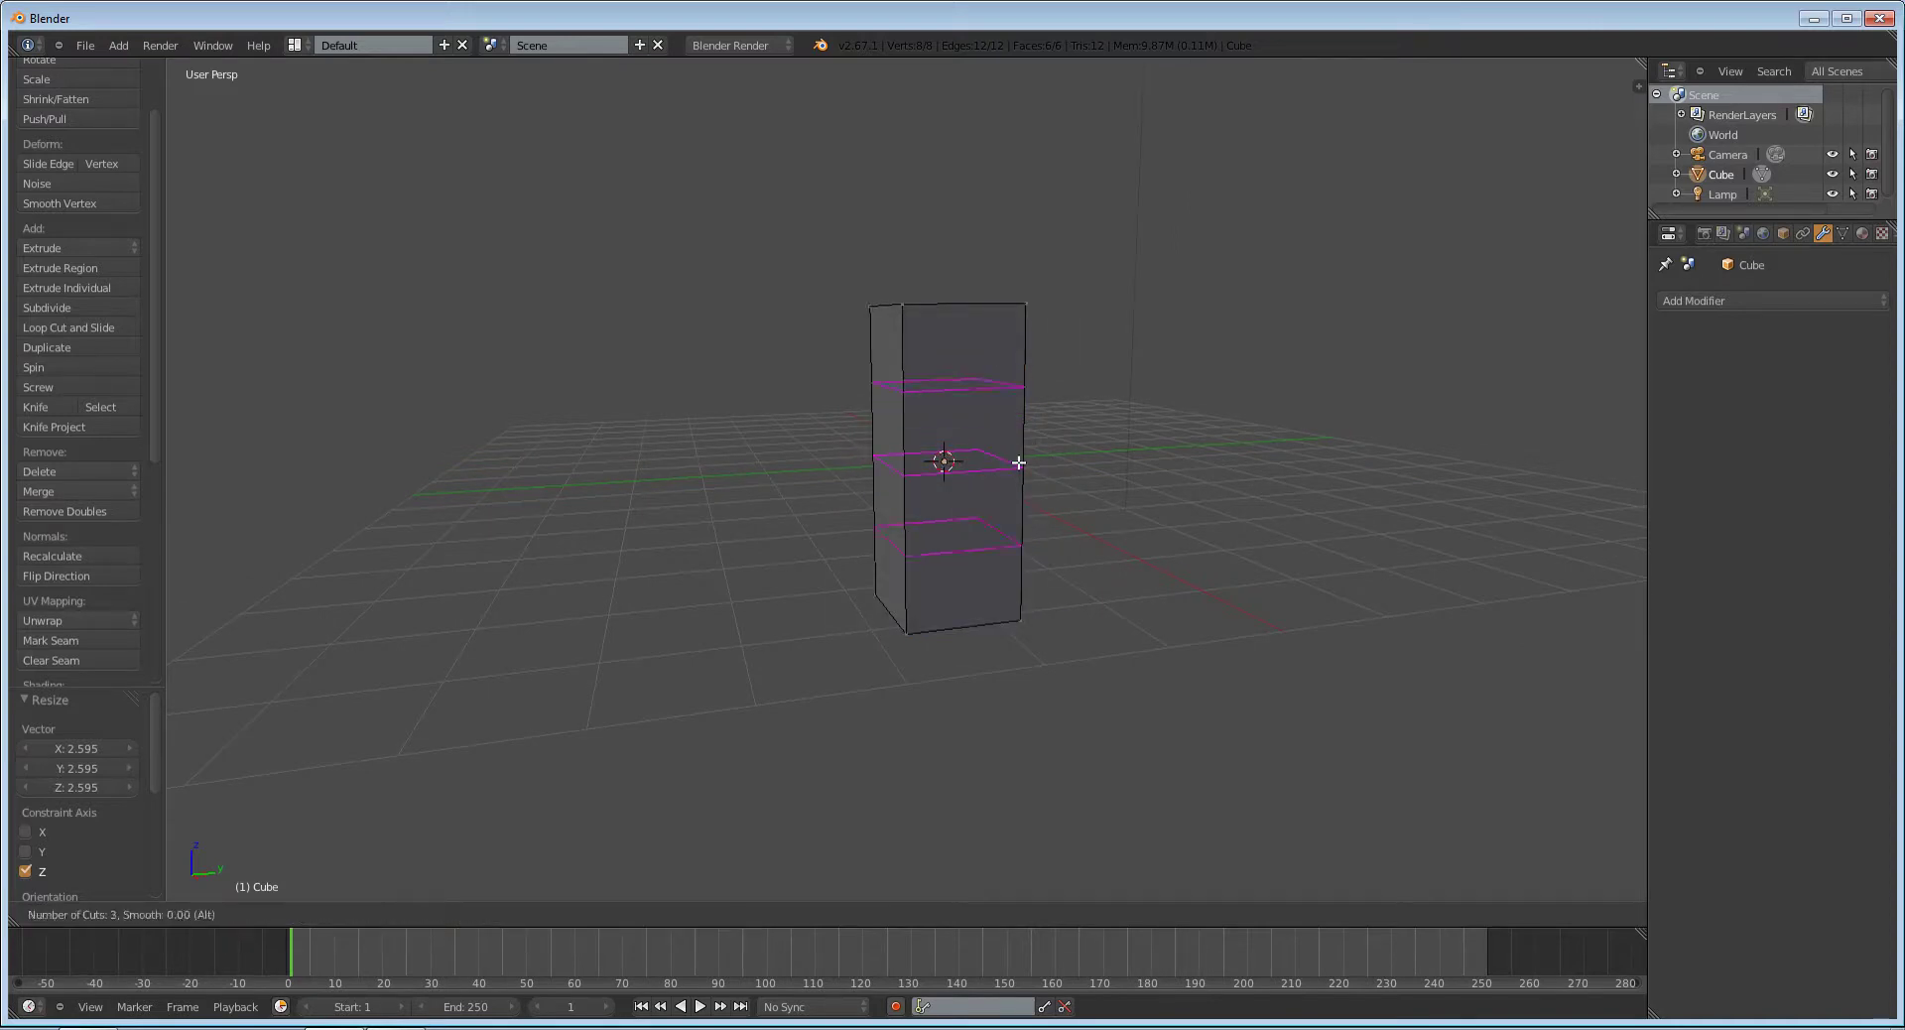
pyautogui.scroll(2, 1018, 463)
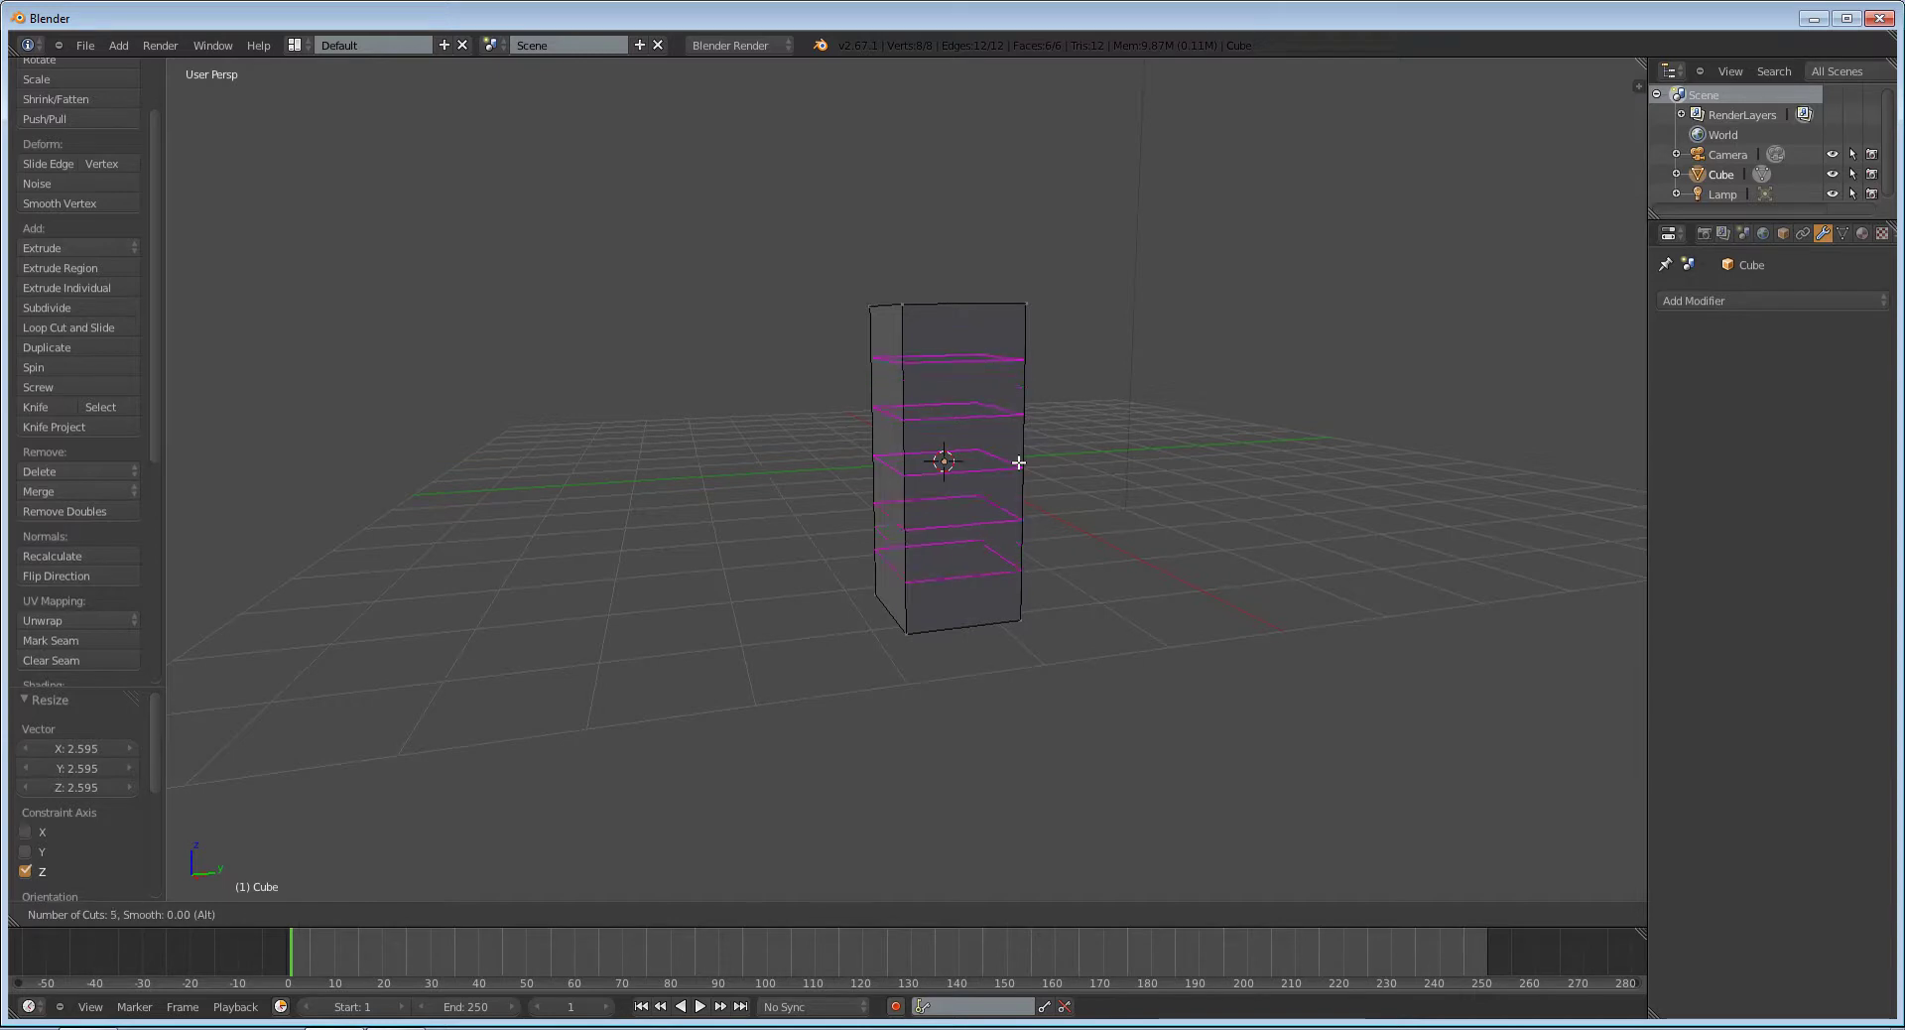
pyautogui.scroll(-4, 1018, 463)
# Step: Cut a middle edge loop plus two loops slid in beside it to form the knee band
pyautogui.click(1017, 462)
pyautogui.click(1157, 476)
pyautogui.moveTo(1217, 502); pyautogui.dragTo(1150, 490, button='middle')
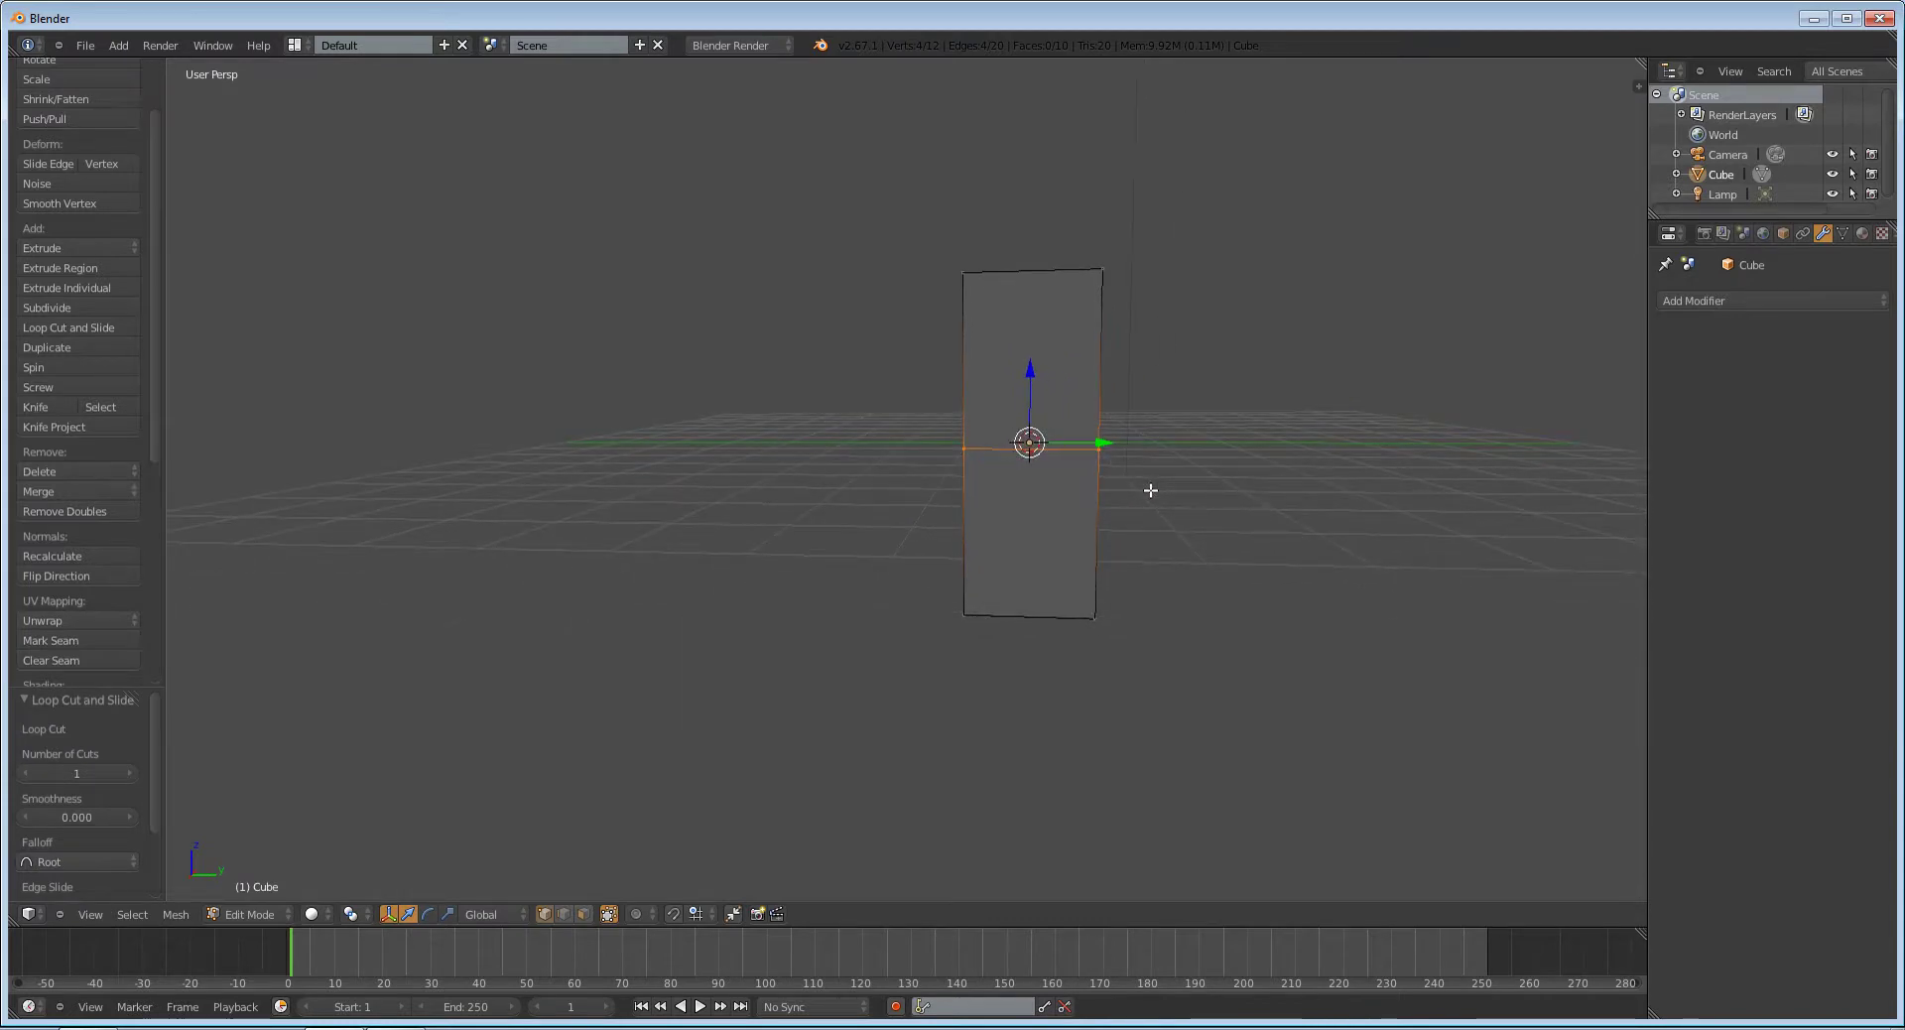
pyautogui.hotkey('ctrl', 'r')
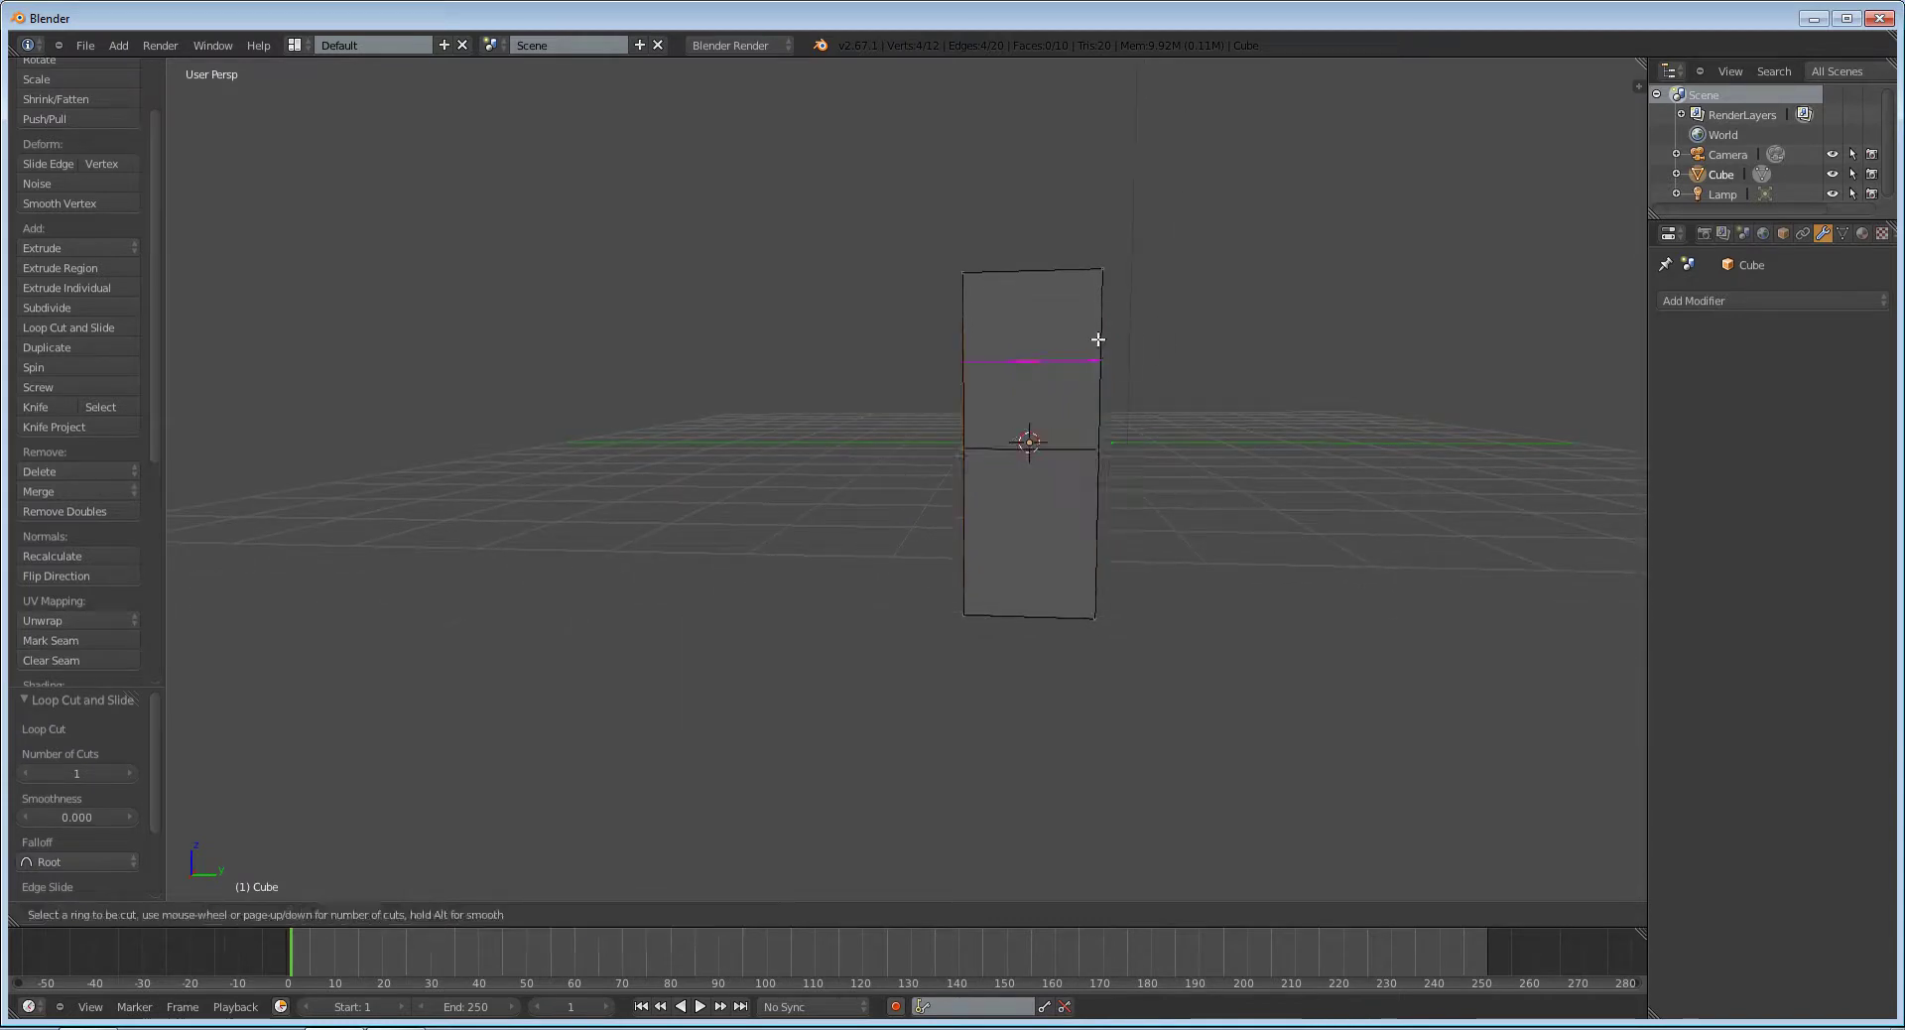
pyautogui.click(1097, 339)
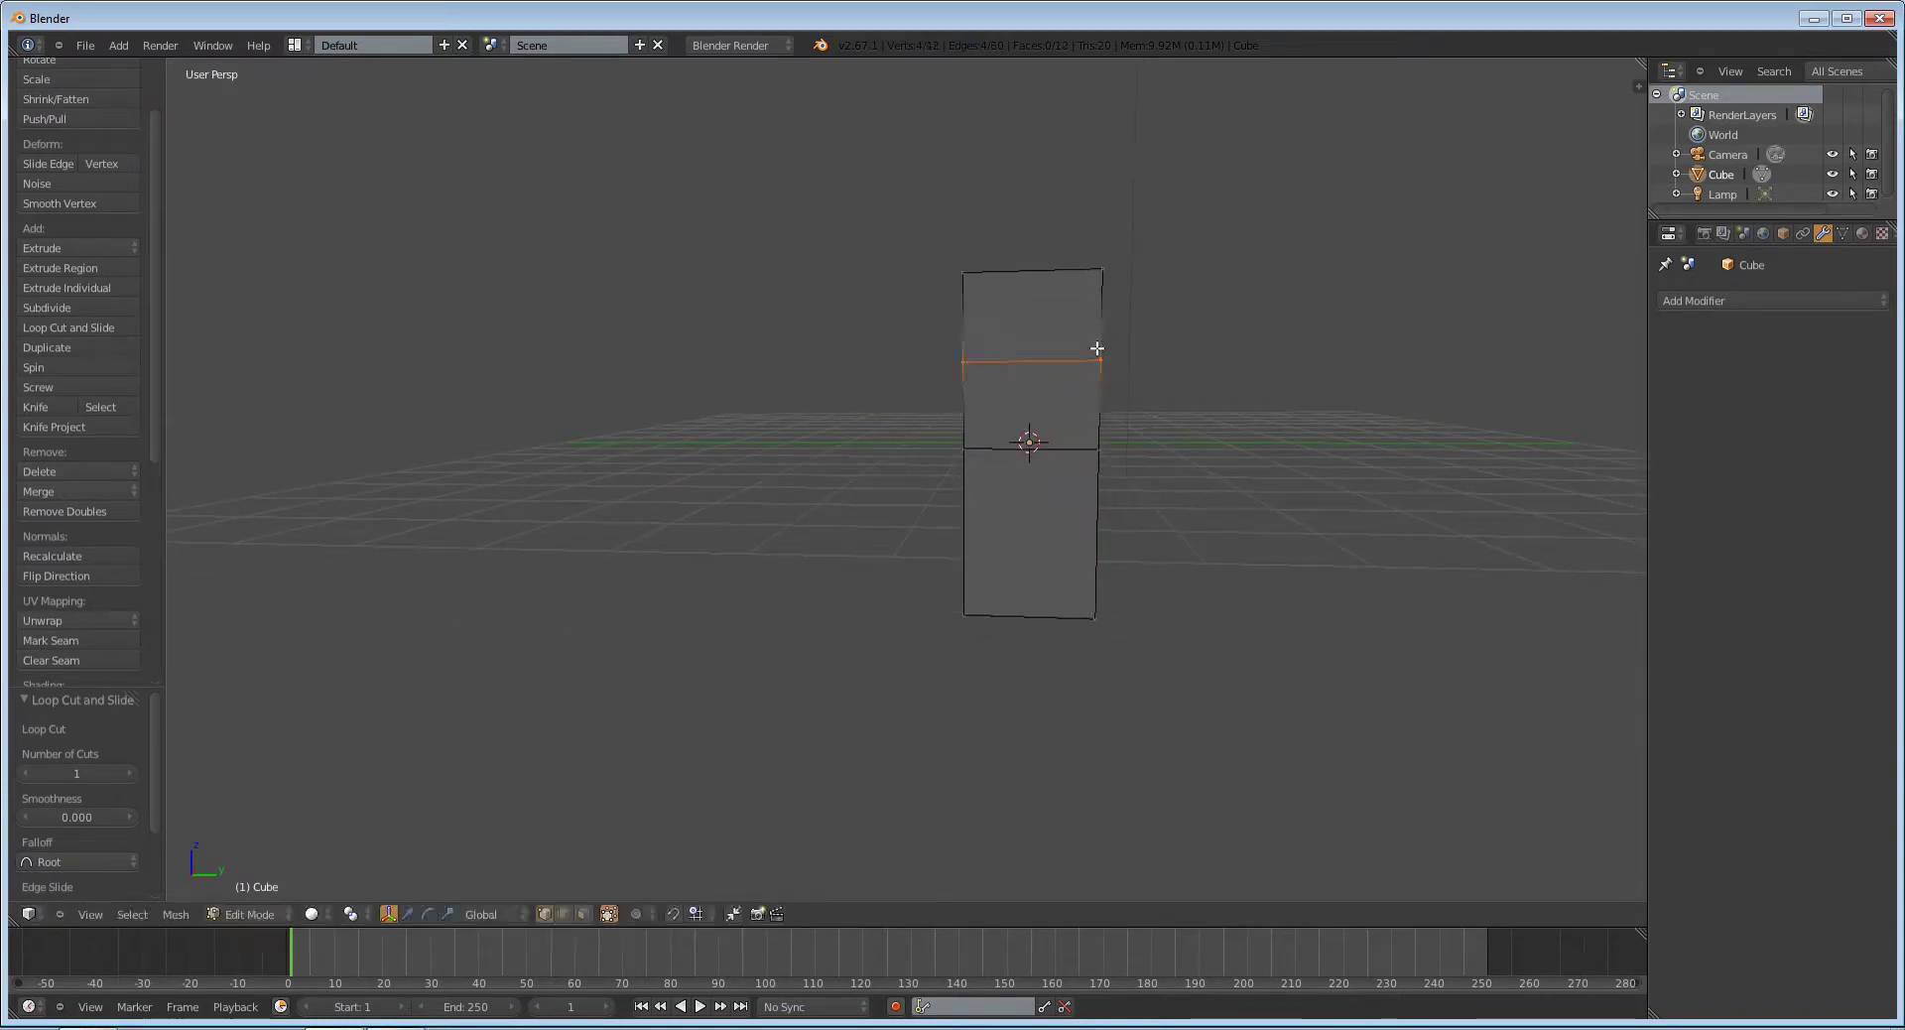
pyautogui.click(1093, 434)
pyautogui.hotkey('ctrl', 'r')
pyautogui.click(1088, 521)
pyautogui.click(1092, 453)
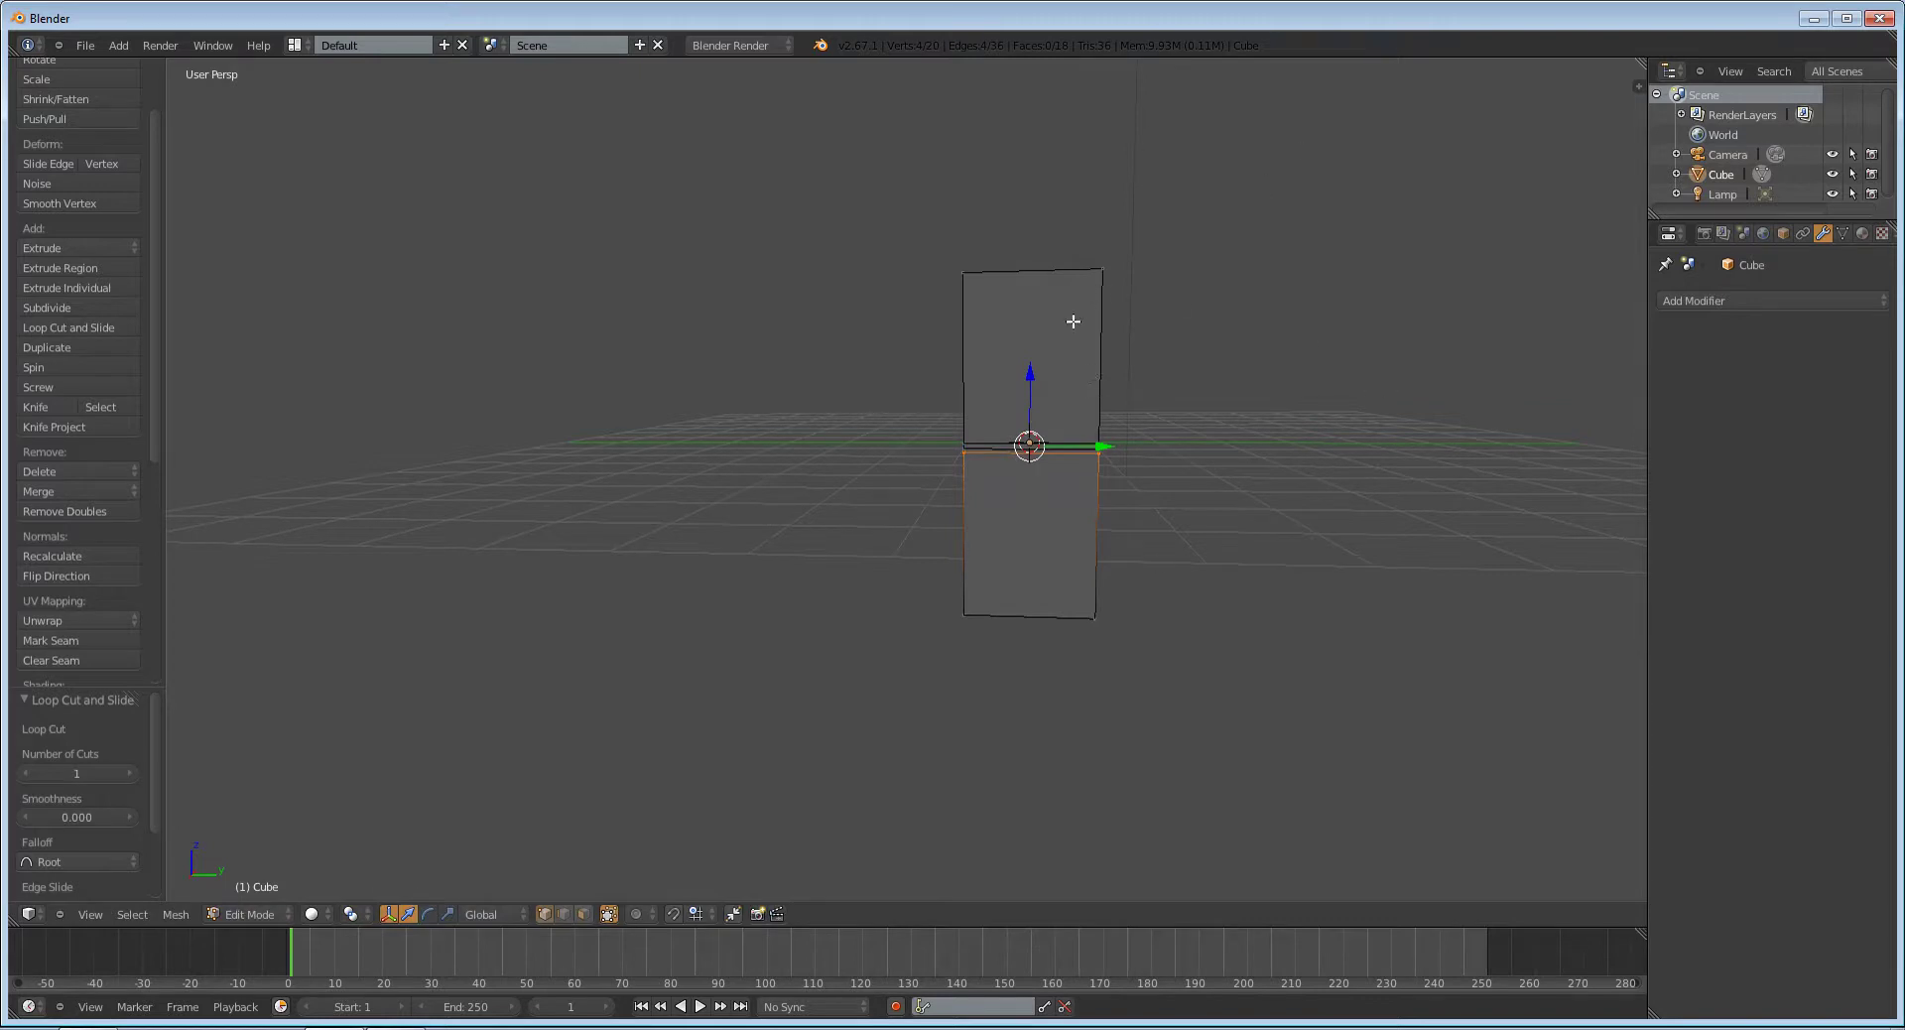
pyautogui.scroll(2, 1066, 403)
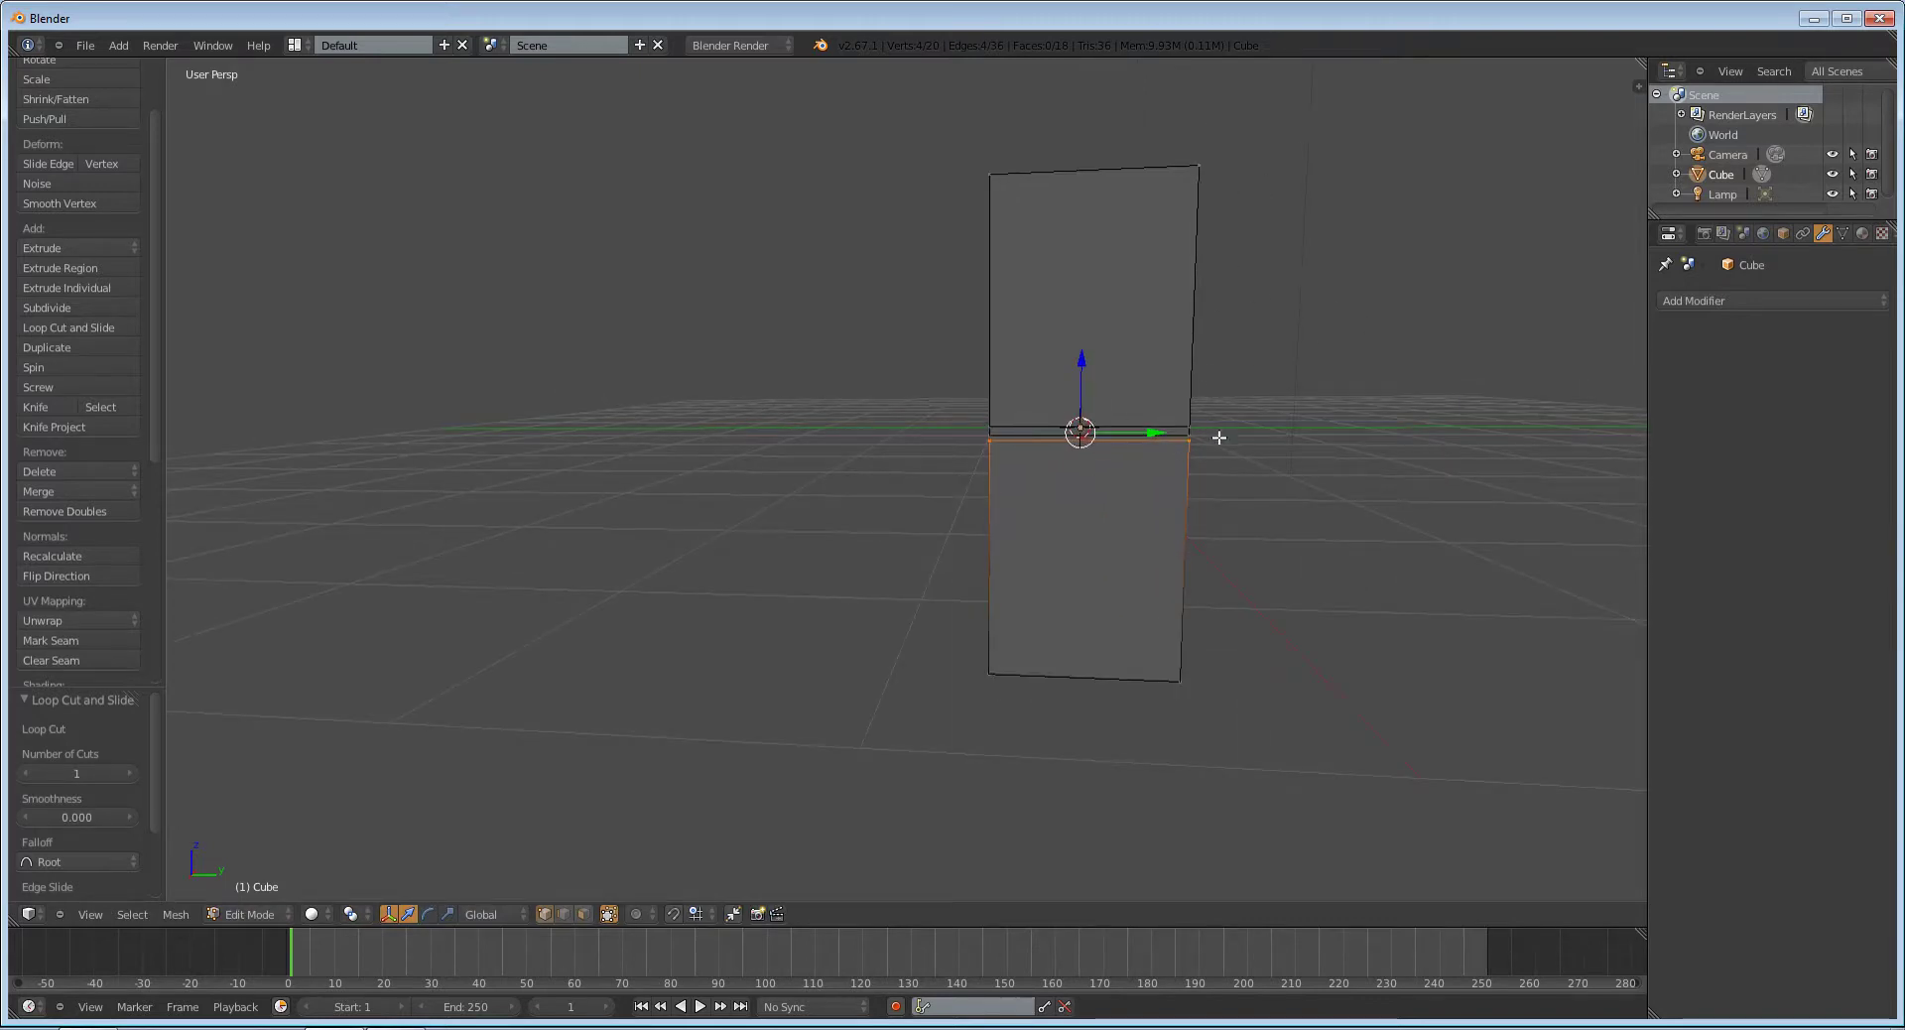
# Step: Nudge the selected edge loop slightly down along Z
pyautogui.press('g')
pyautogui.press('z')
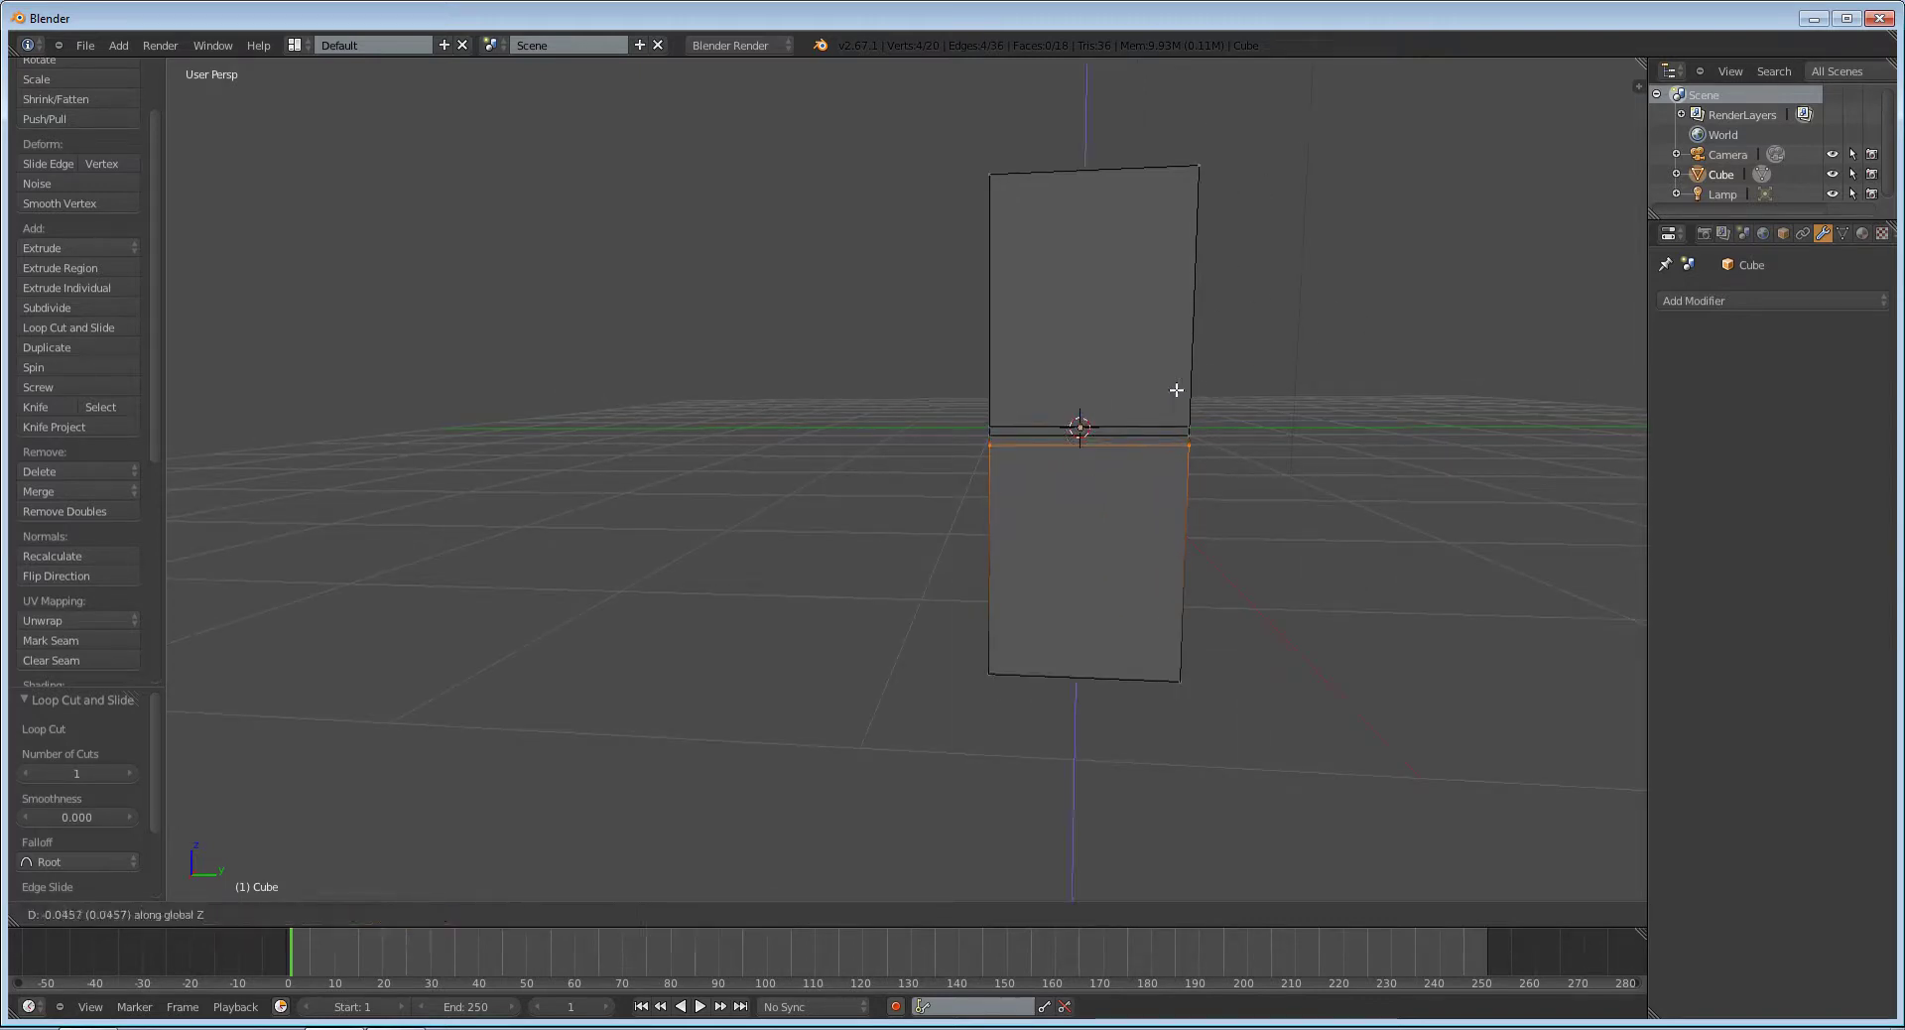
pyautogui.click(1177, 390)
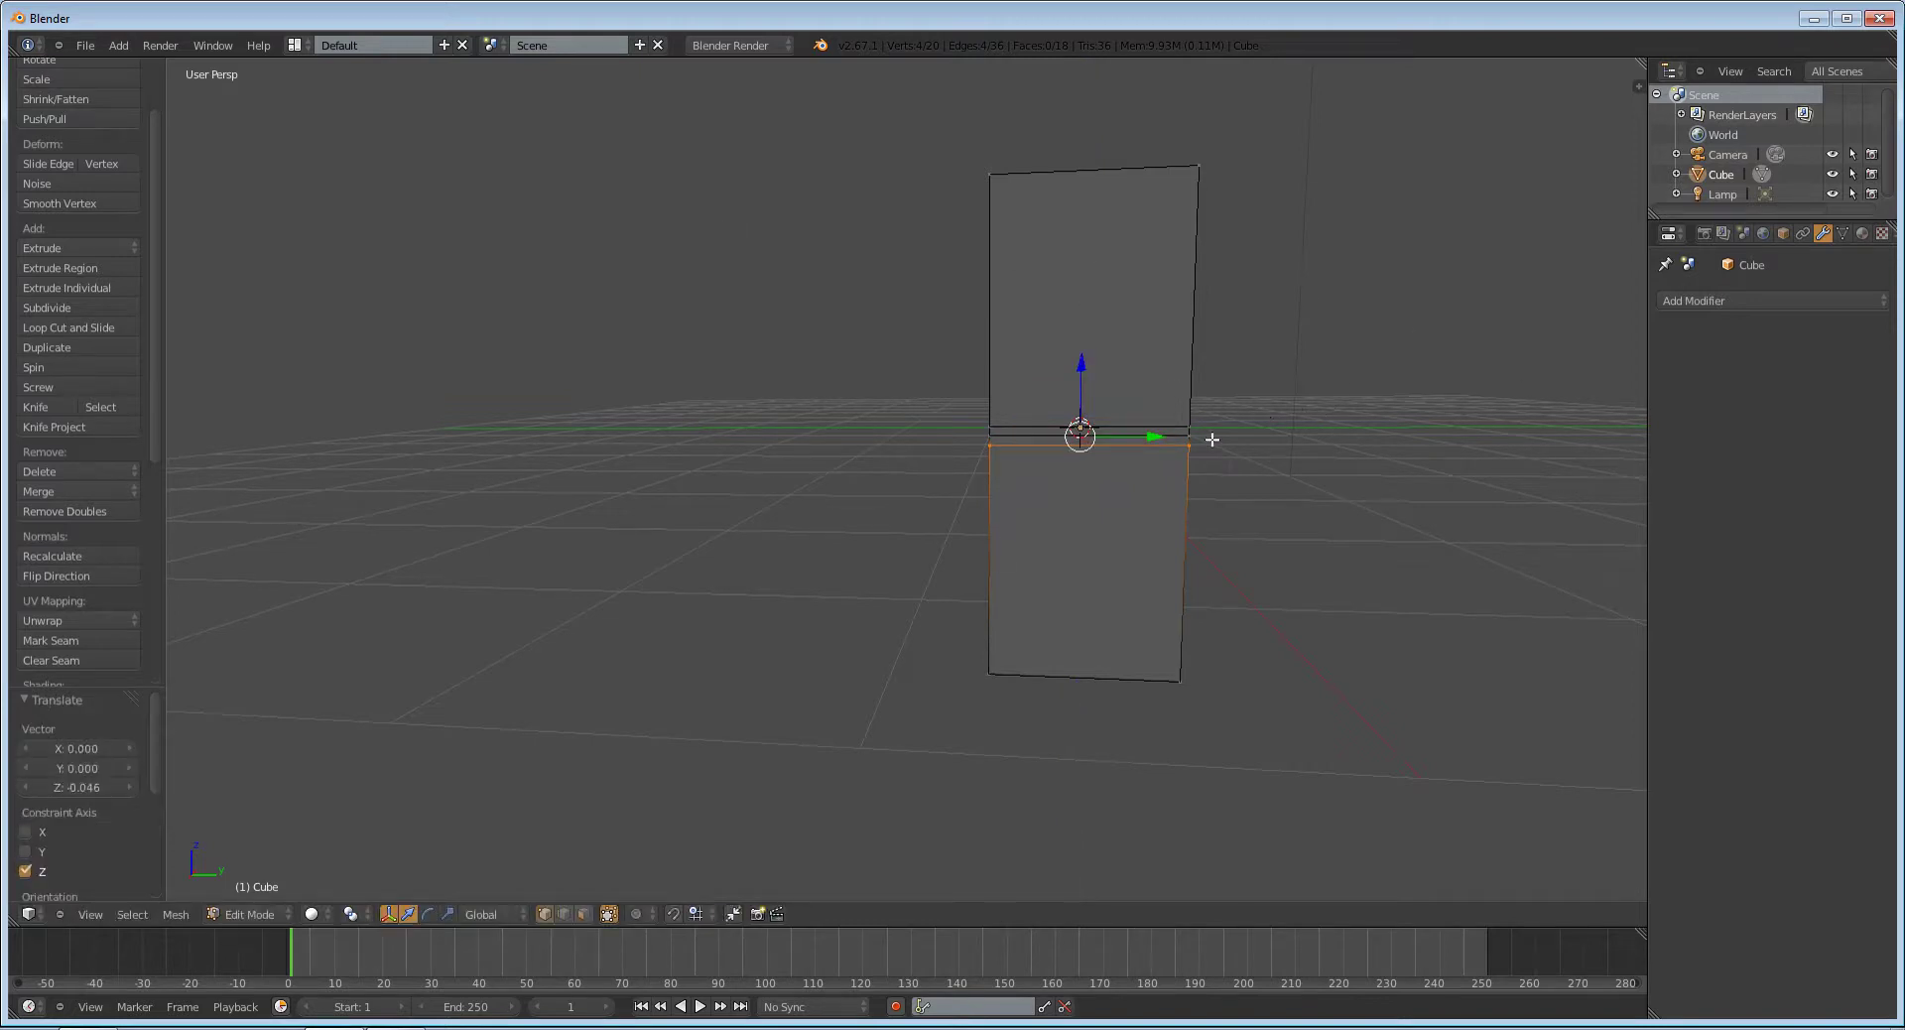
# Step: Place a new edge loop near the bottom of the box
pyautogui.press('Tab')
pyautogui.moveTo(1102, 298); pyautogui.dragTo(1013, 651, button='middle')
pyautogui.press('Tab')
pyautogui.hotkey('ctrl', 'r')
pyautogui.click(1166, 600)
# Step: Slide the loop near the bottom edge, then extrude the bottom side face about 2.03 forward as a foot
pyautogui.click(1158, 683)
pyautogui.moveTo(1159, 682); pyautogui.dragTo(1217, 704, button='middle')
pyautogui.press('a')
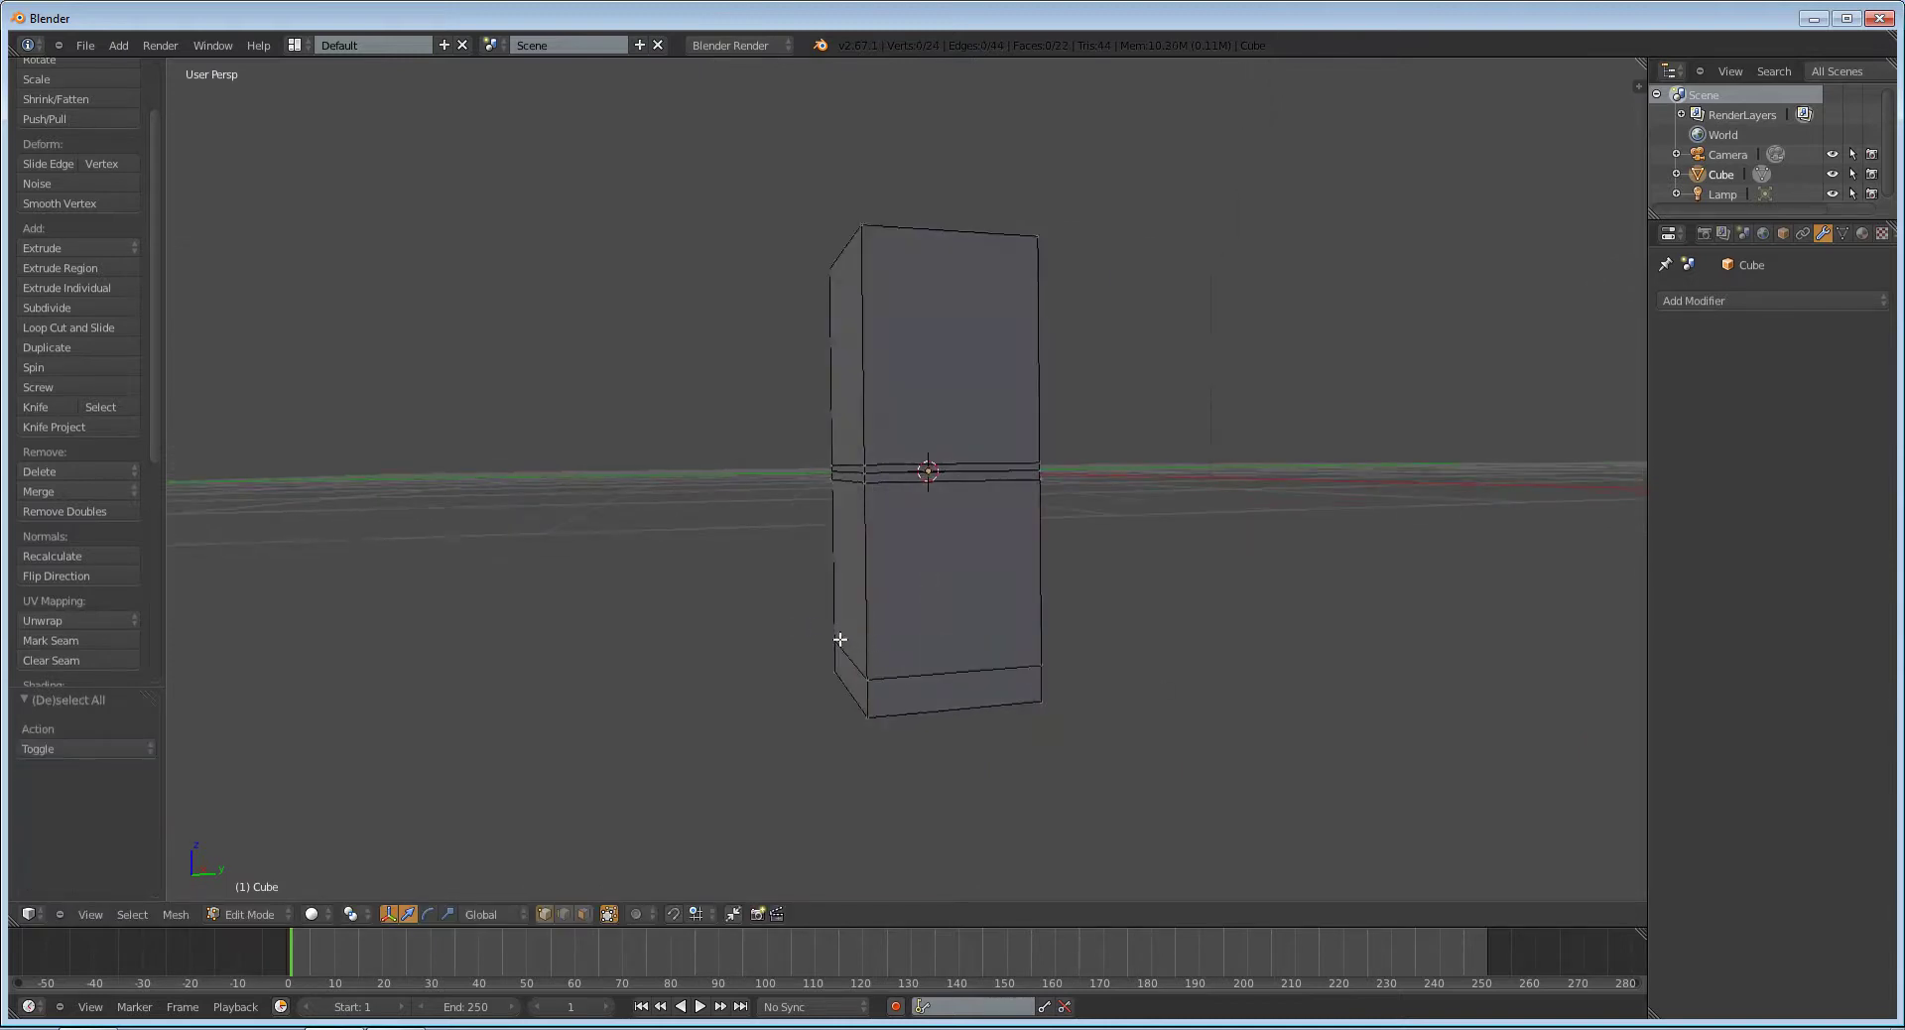
pyautogui.press('b')
pyautogui.moveTo(784, 606); pyautogui.dragTo(885, 794)
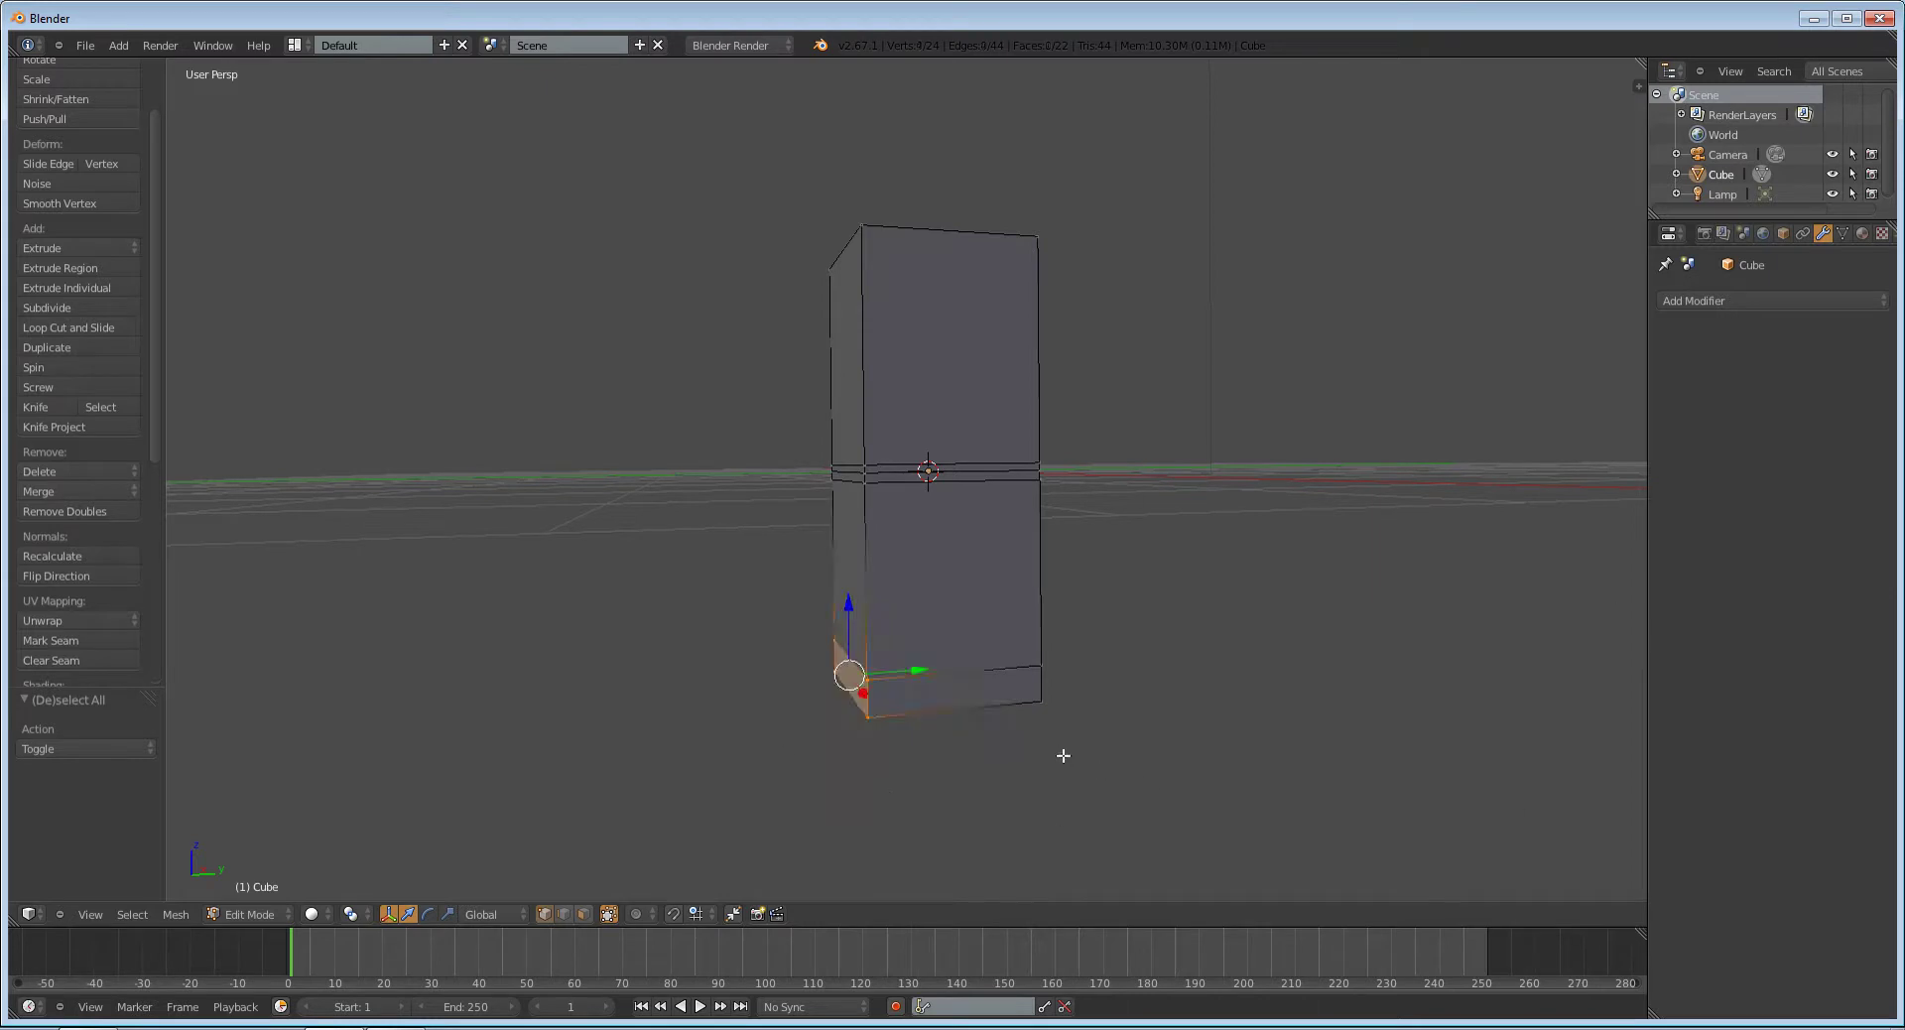
pyautogui.press('e')
pyautogui.click(1161, 695)
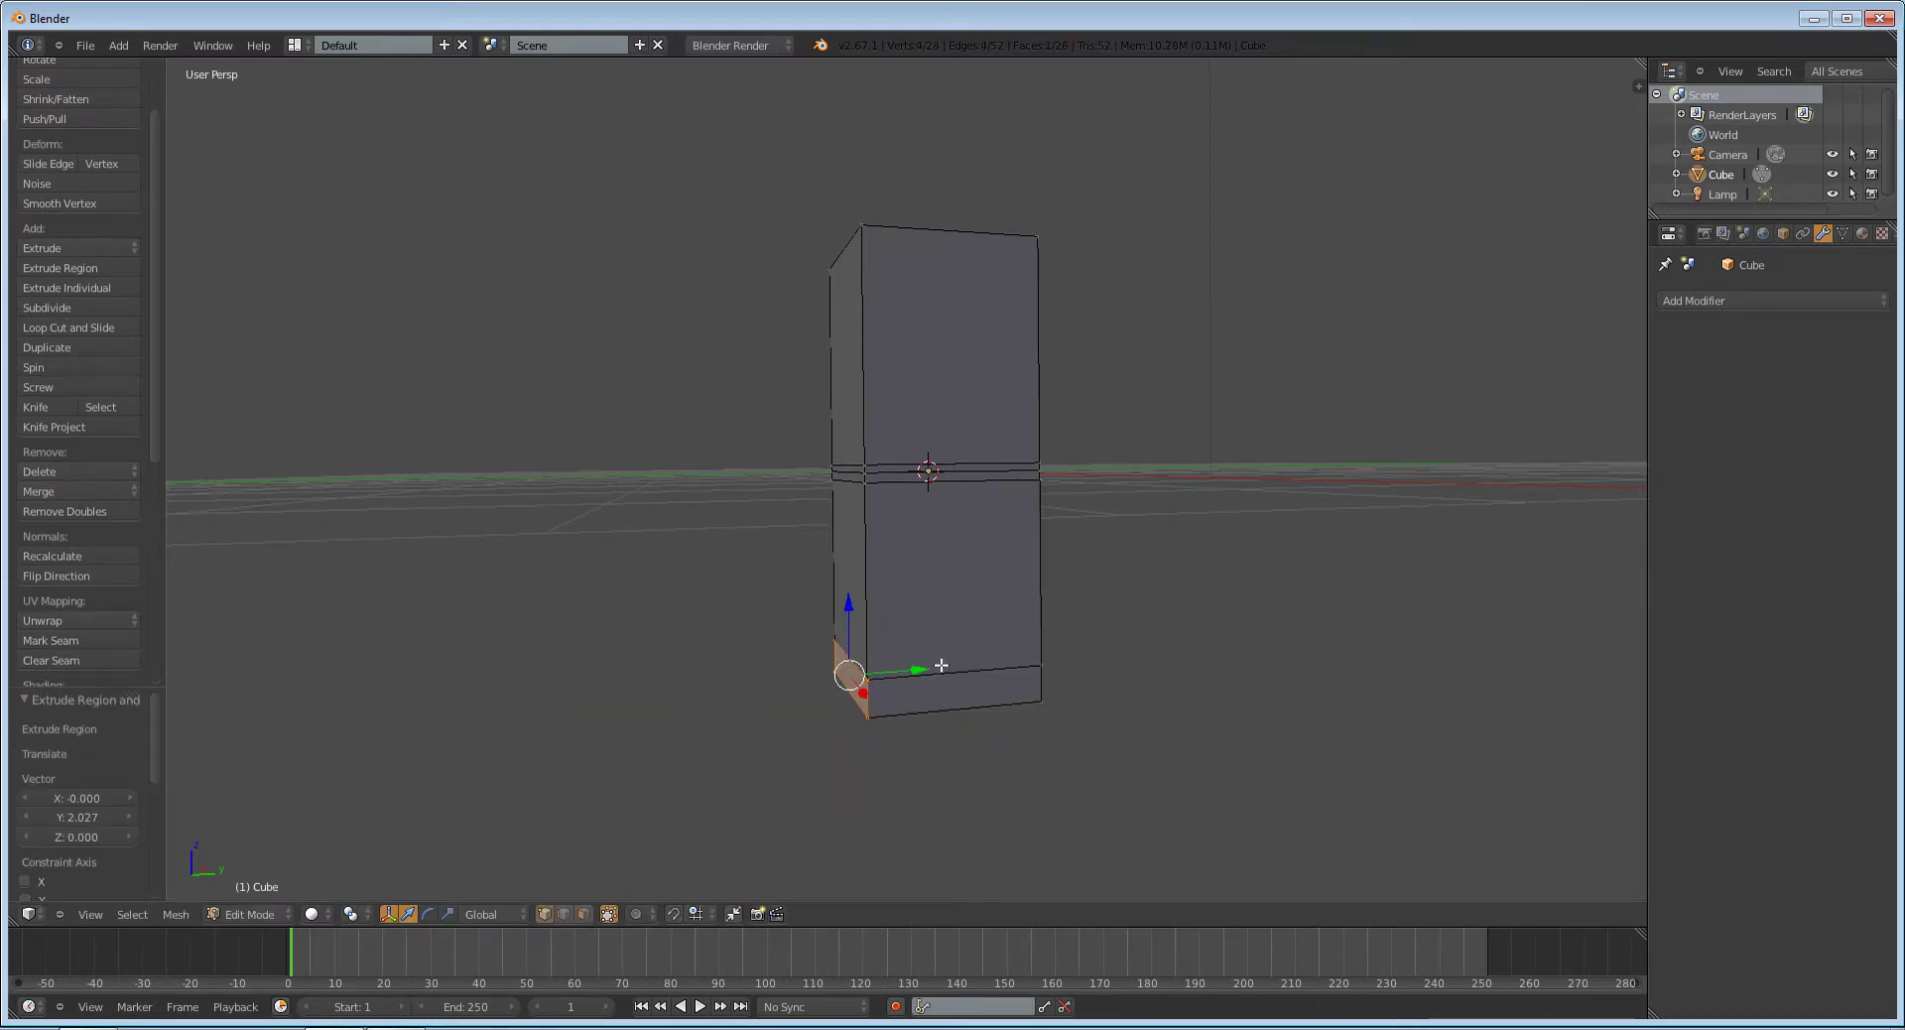
pyautogui.moveTo(921, 670); pyautogui.dragTo(767, 682)
# Step: Add an edge loop across the foot and return to Object Mode
pyautogui.hotkey('ctrl', 'r')
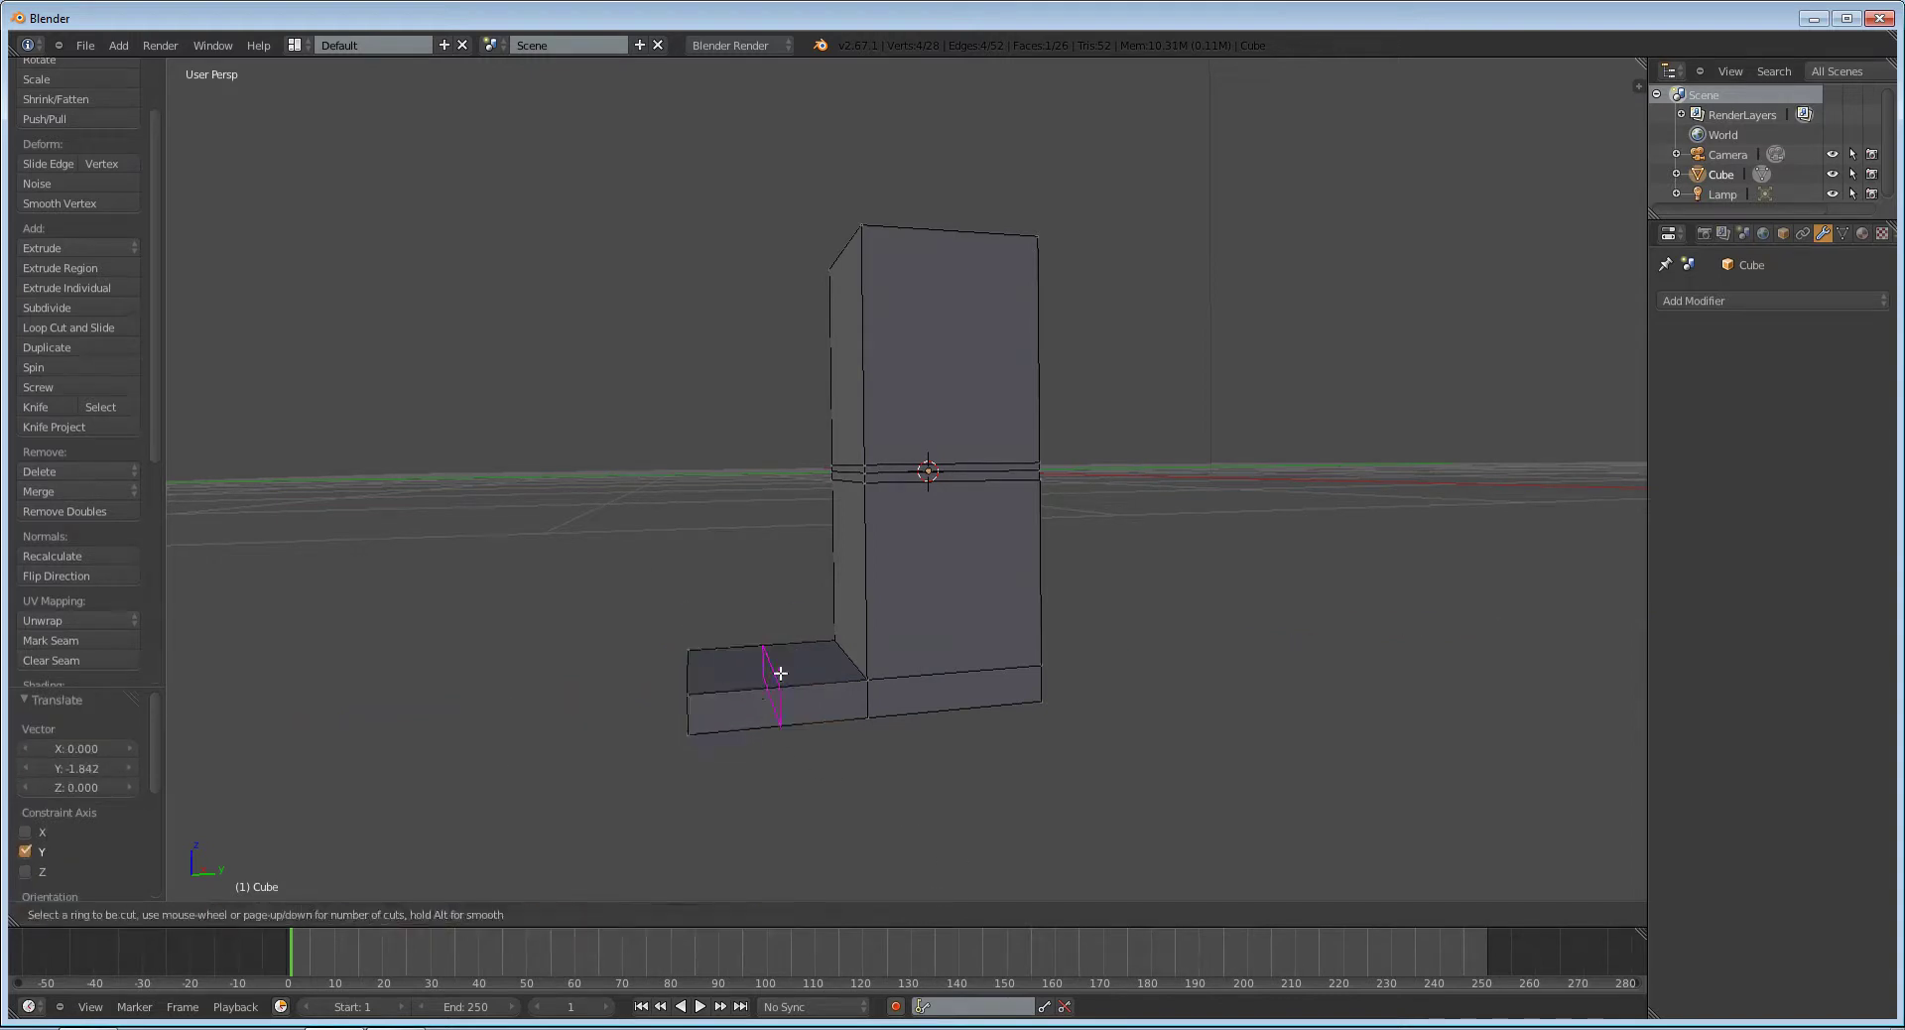
pyautogui.click(776, 685)
pyautogui.click(866, 679)
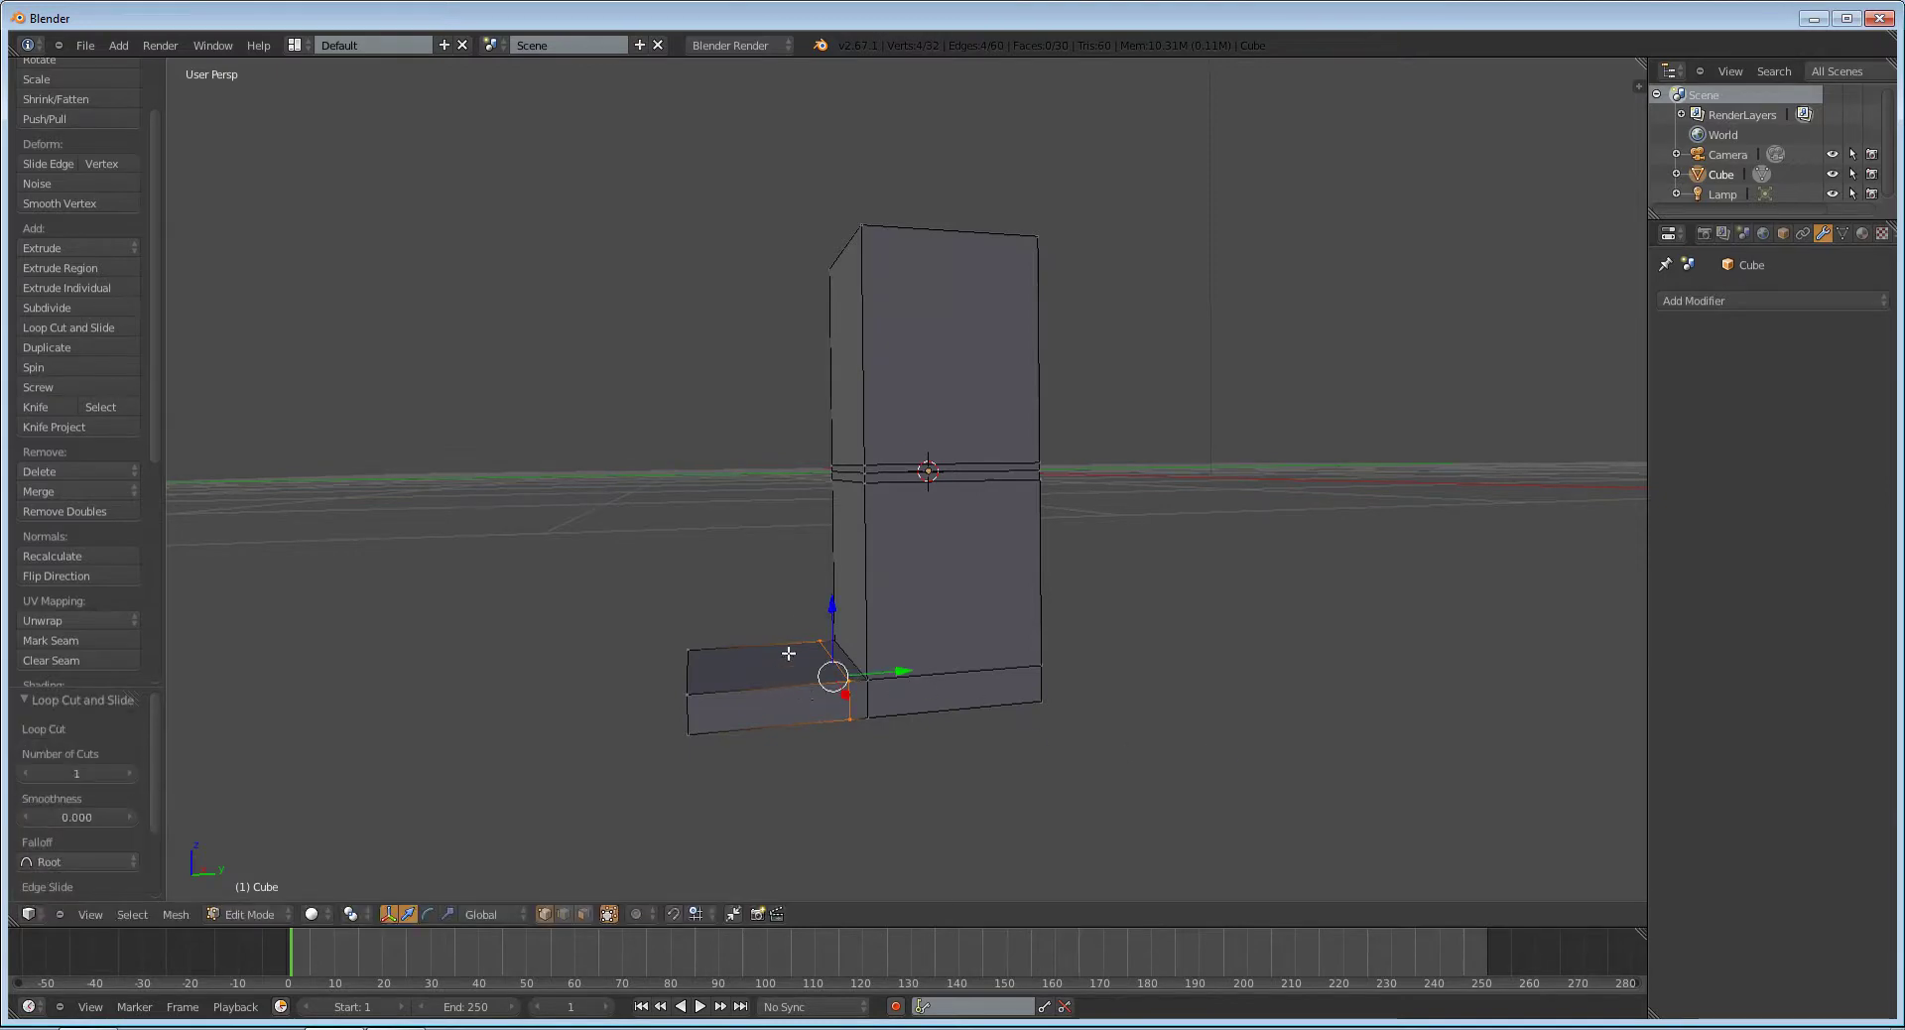
pyautogui.moveTo(796, 635); pyautogui.dragTo(1161, 561, button='middle')
pyautogui.press('Tab')
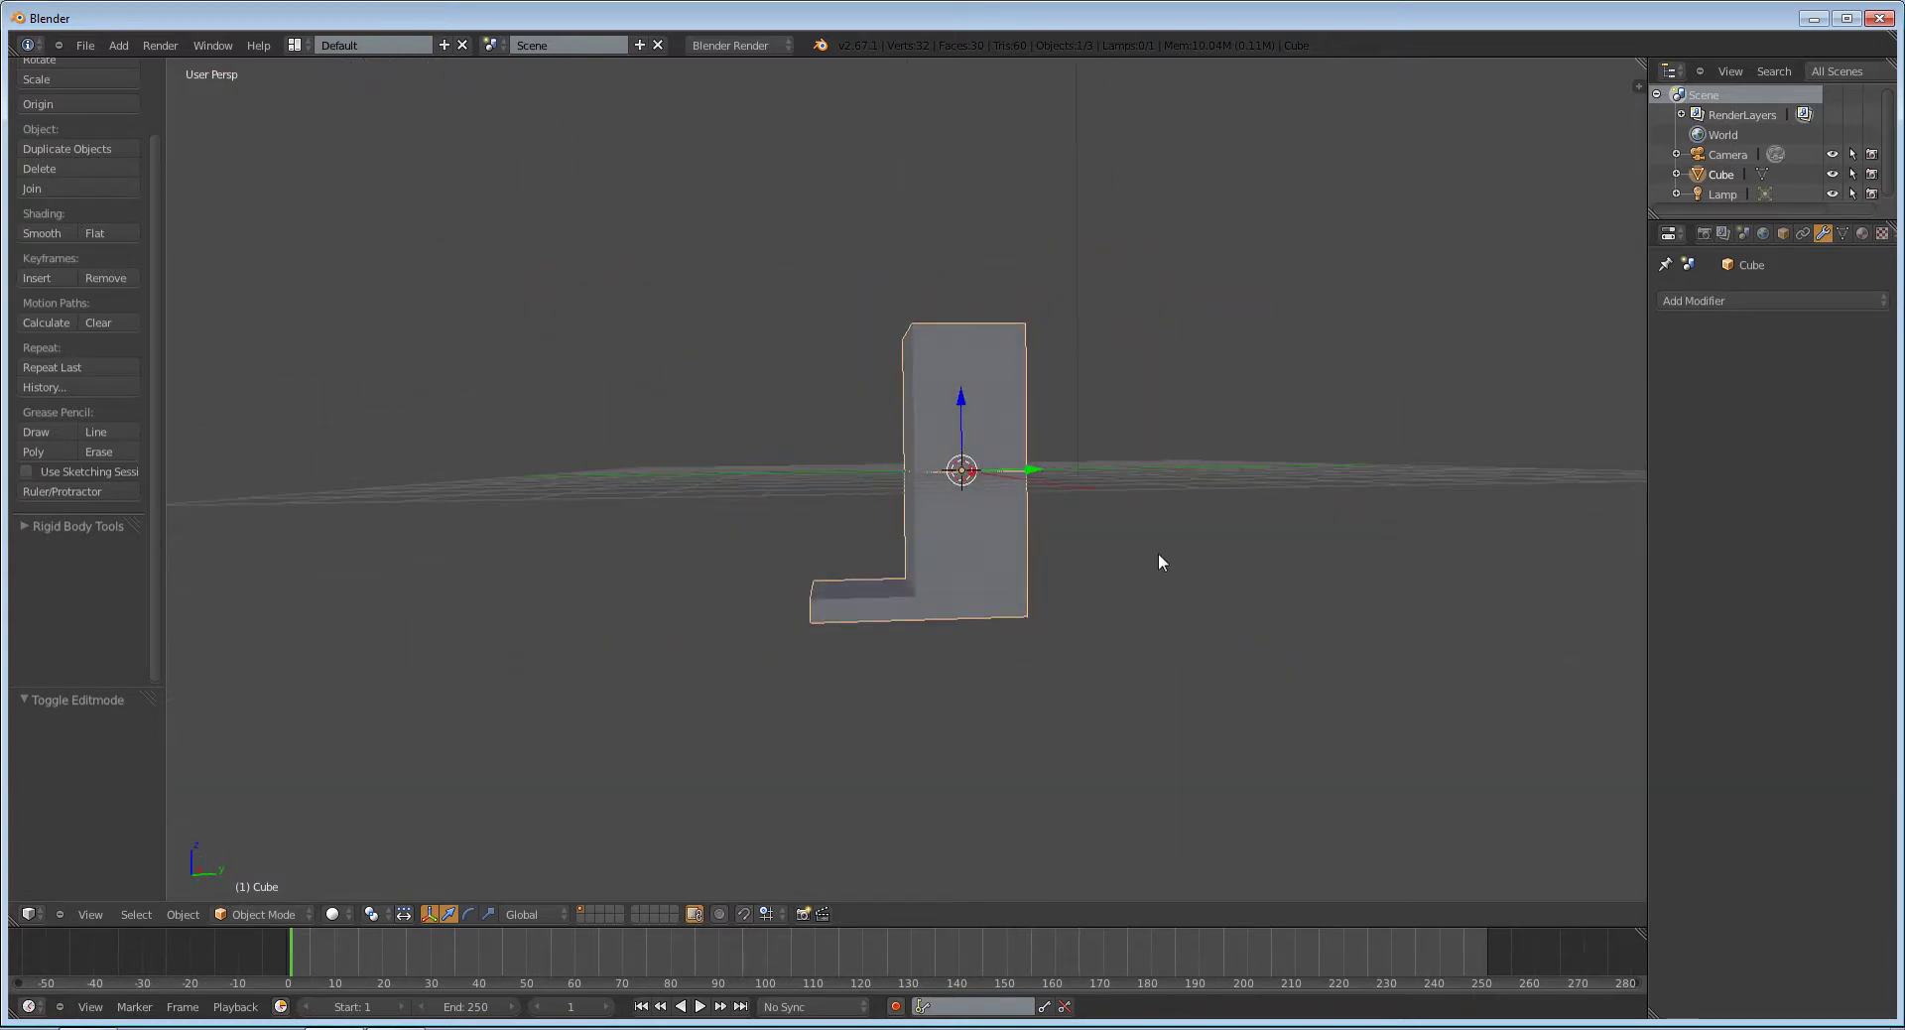
# Step: Switch to a recentred right orthographic side view of the leg
pyautogui.press('KP_3')
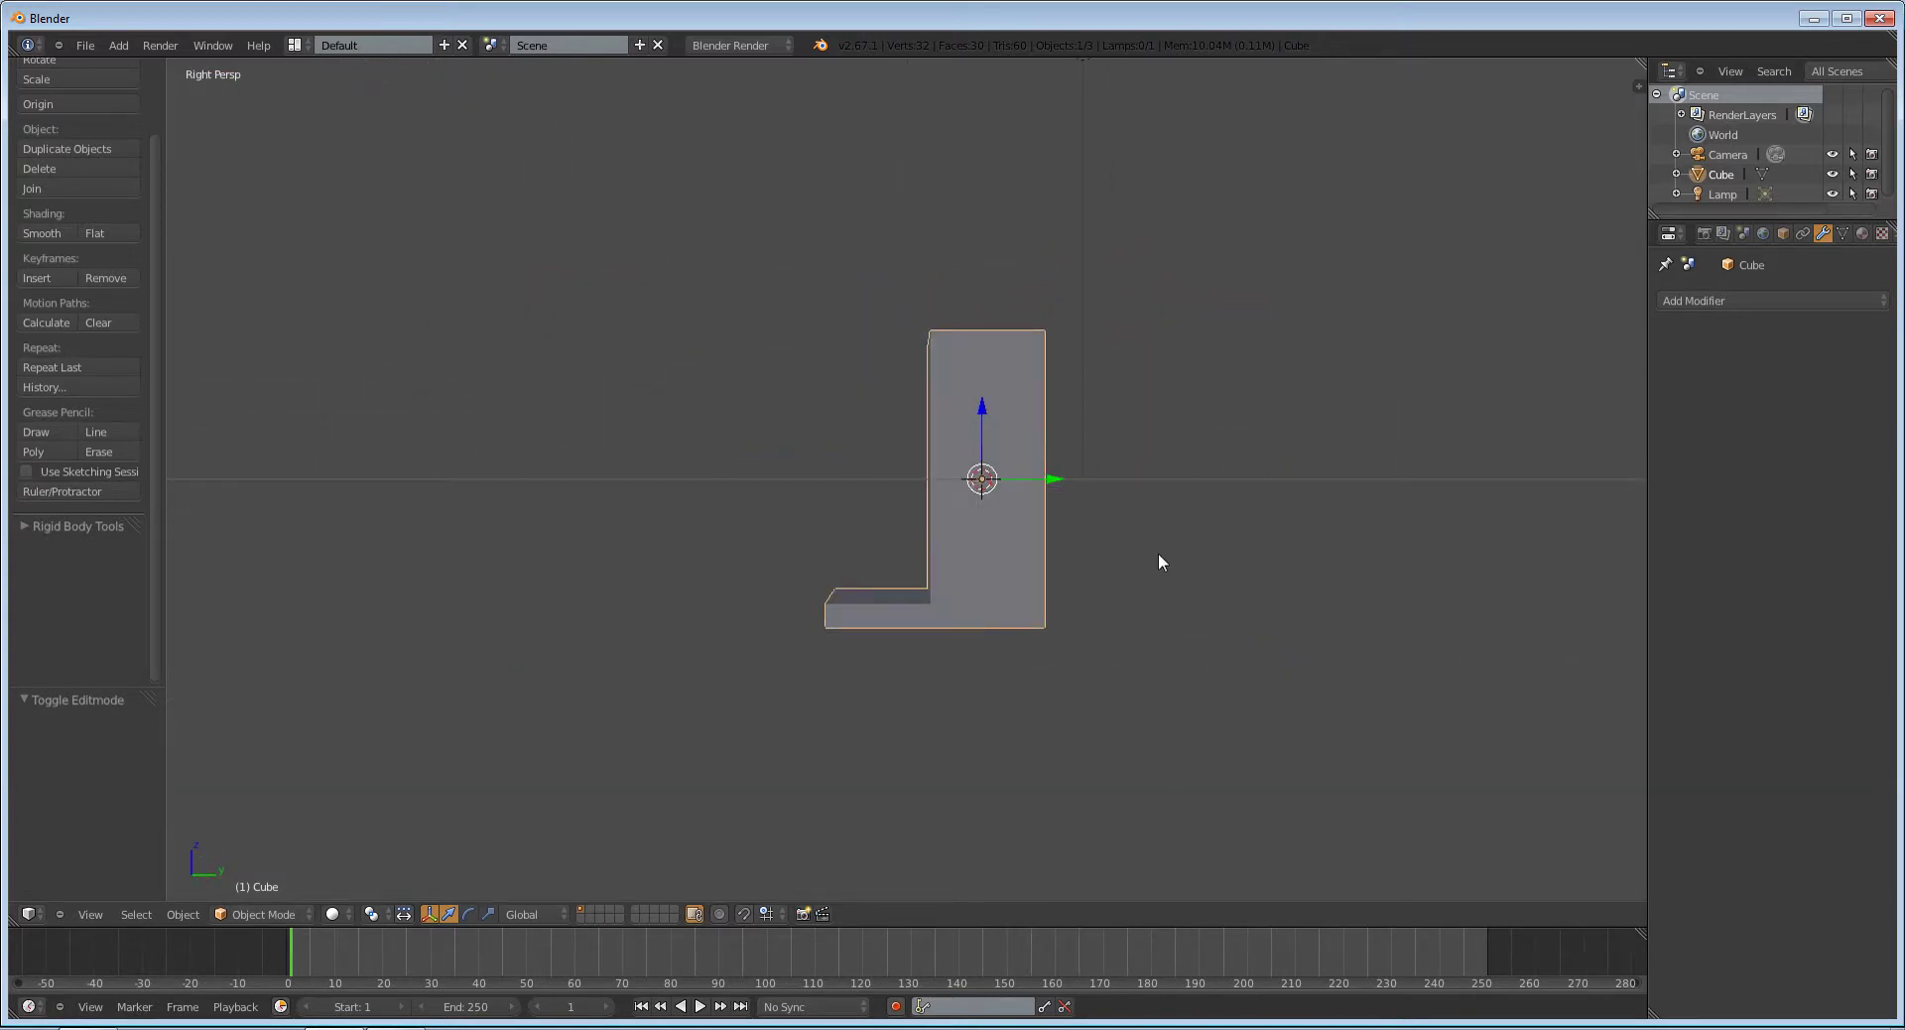
pyautogui.press('KP_5')
pyautogui.scroll(3, 1051, 758)
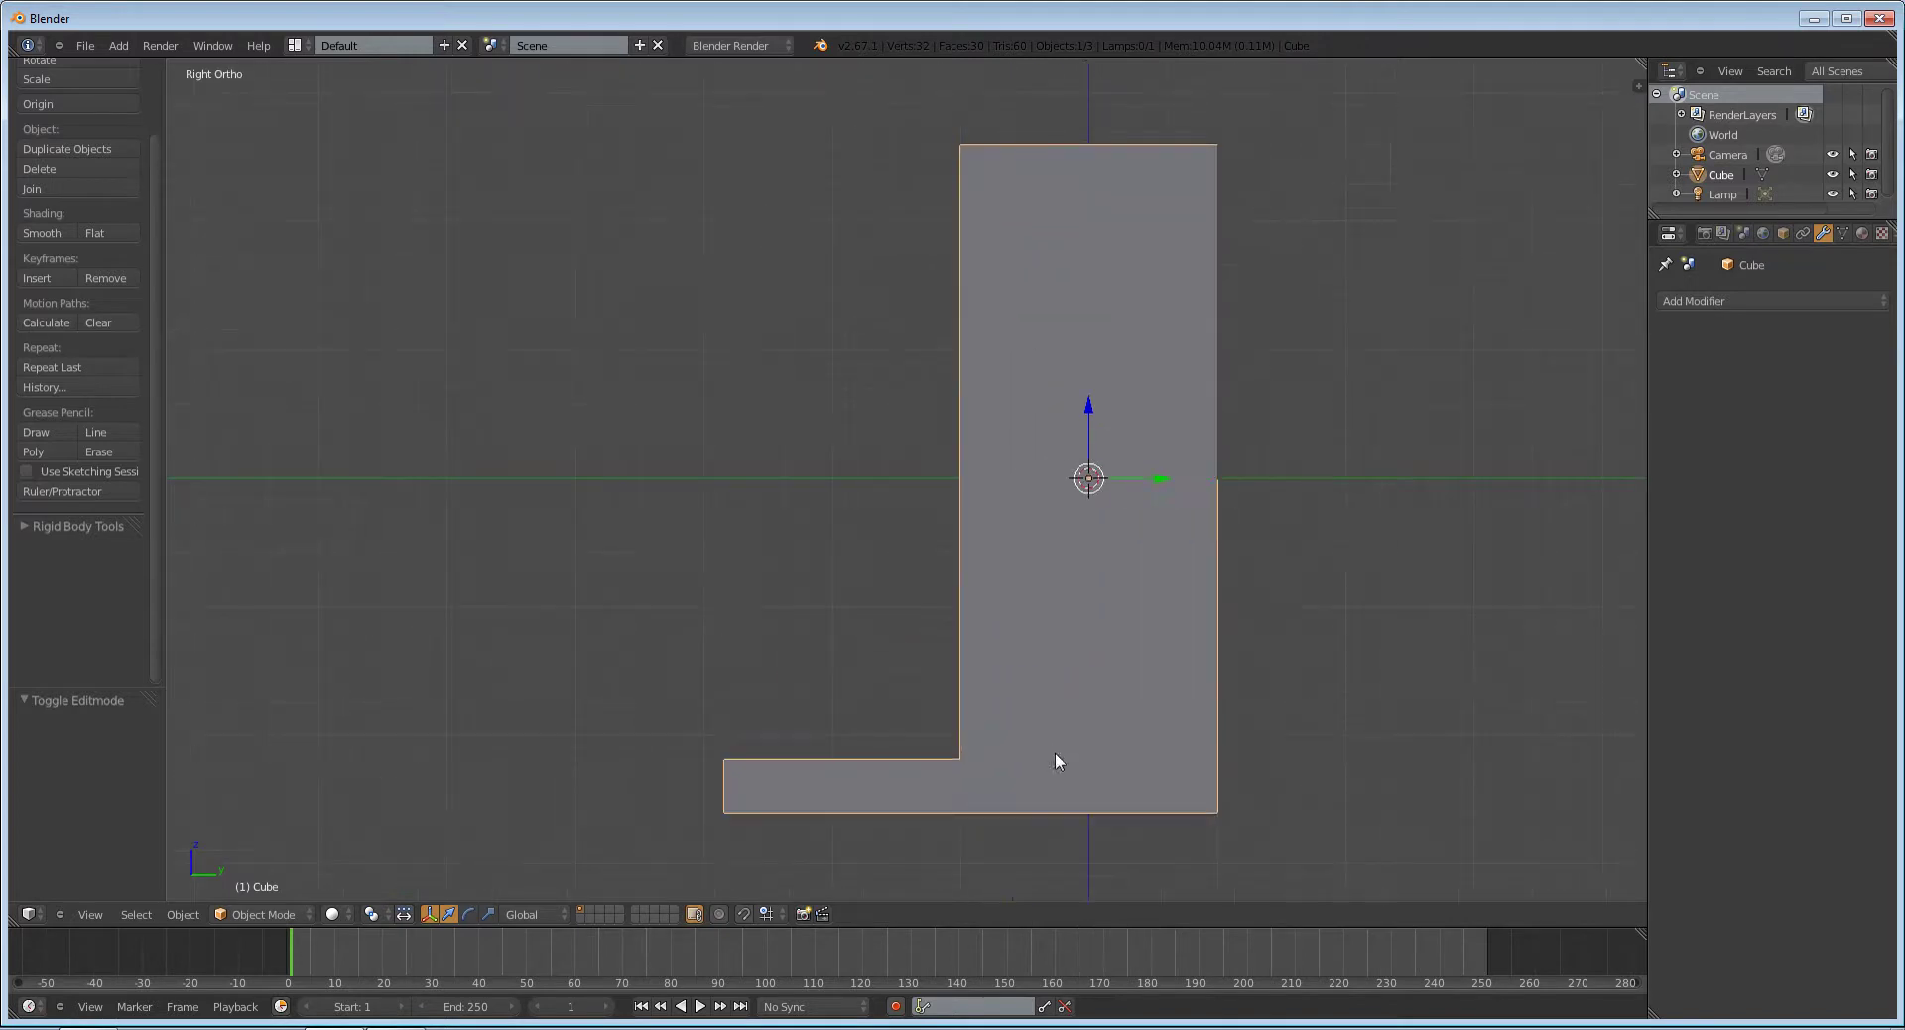
pyautogui.keyDown('shift'); pyautogui.moveTo(1067, 757); pyautogui.dragTo(956, 744, button='middle'); pyautogui.keyUp('shift')
pyautogui.scroll(-1, 919, 697)
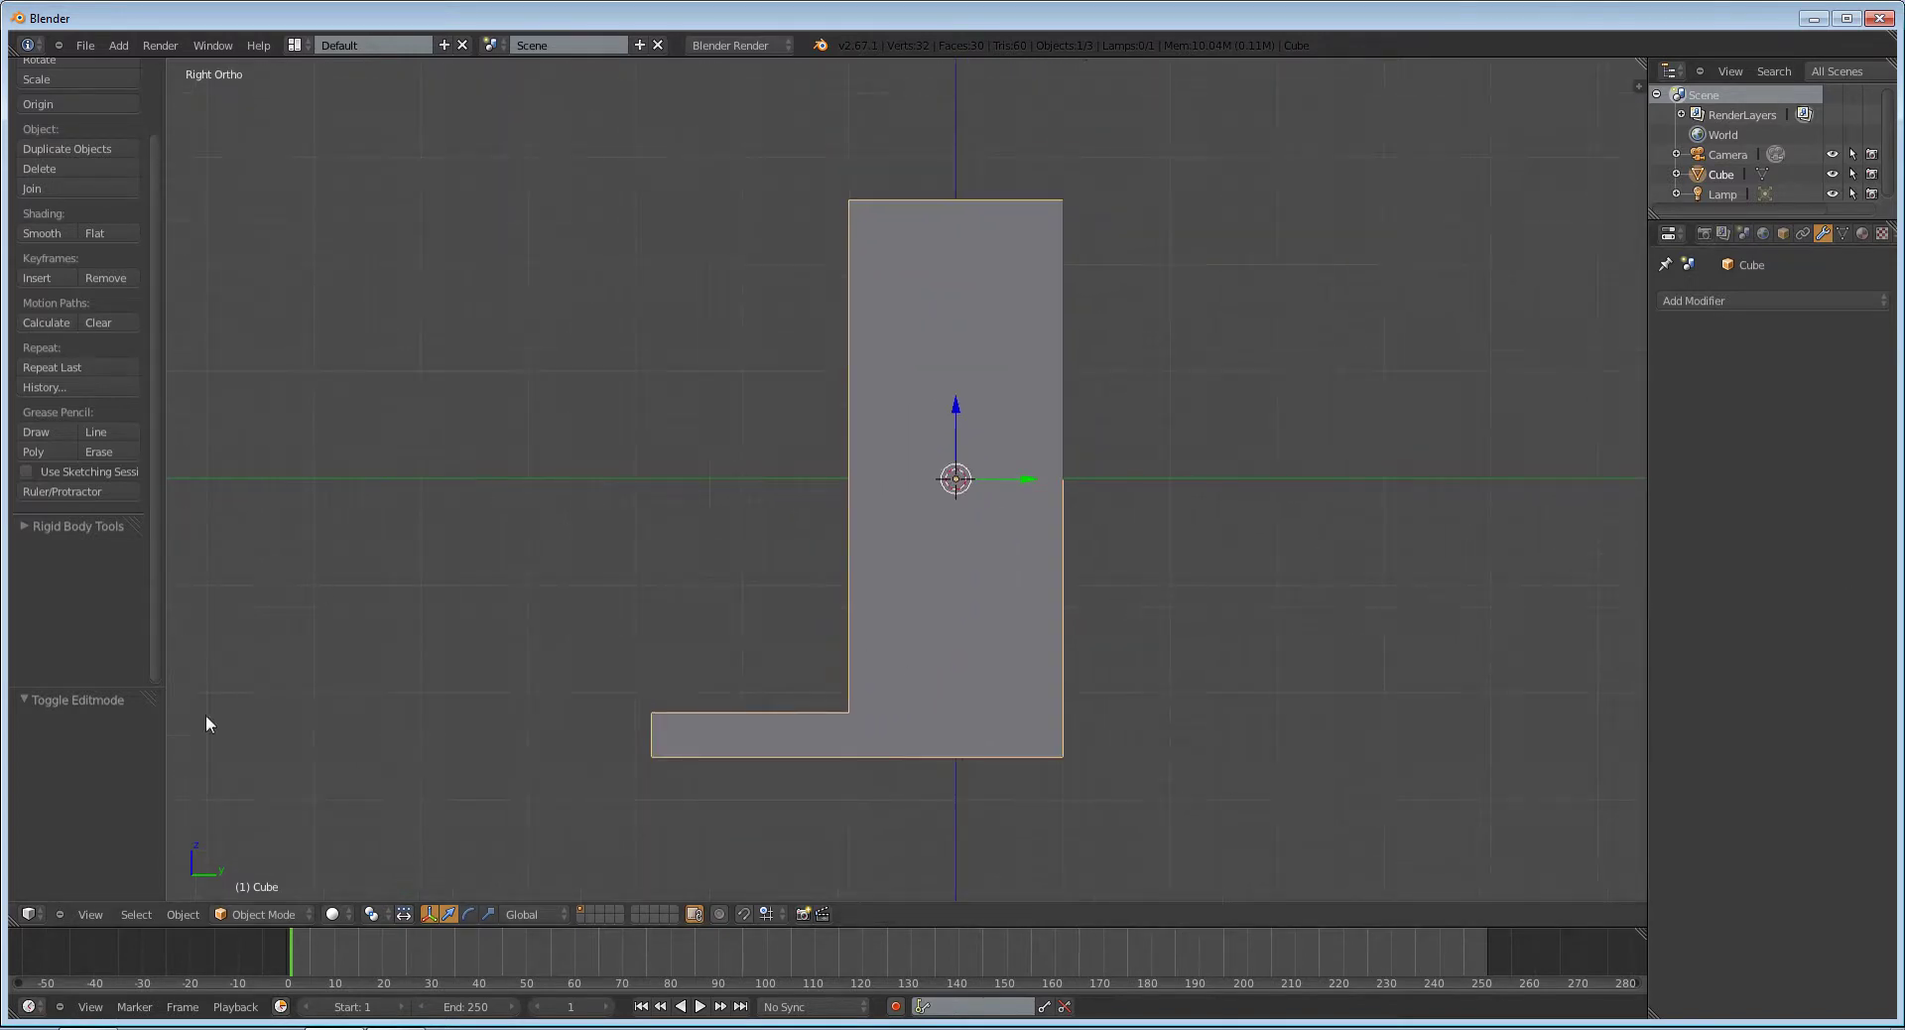
# Step: Keep the orthographic side view and show the leg mesh as a see-through wireframe
pyautogui.click(85, 913)
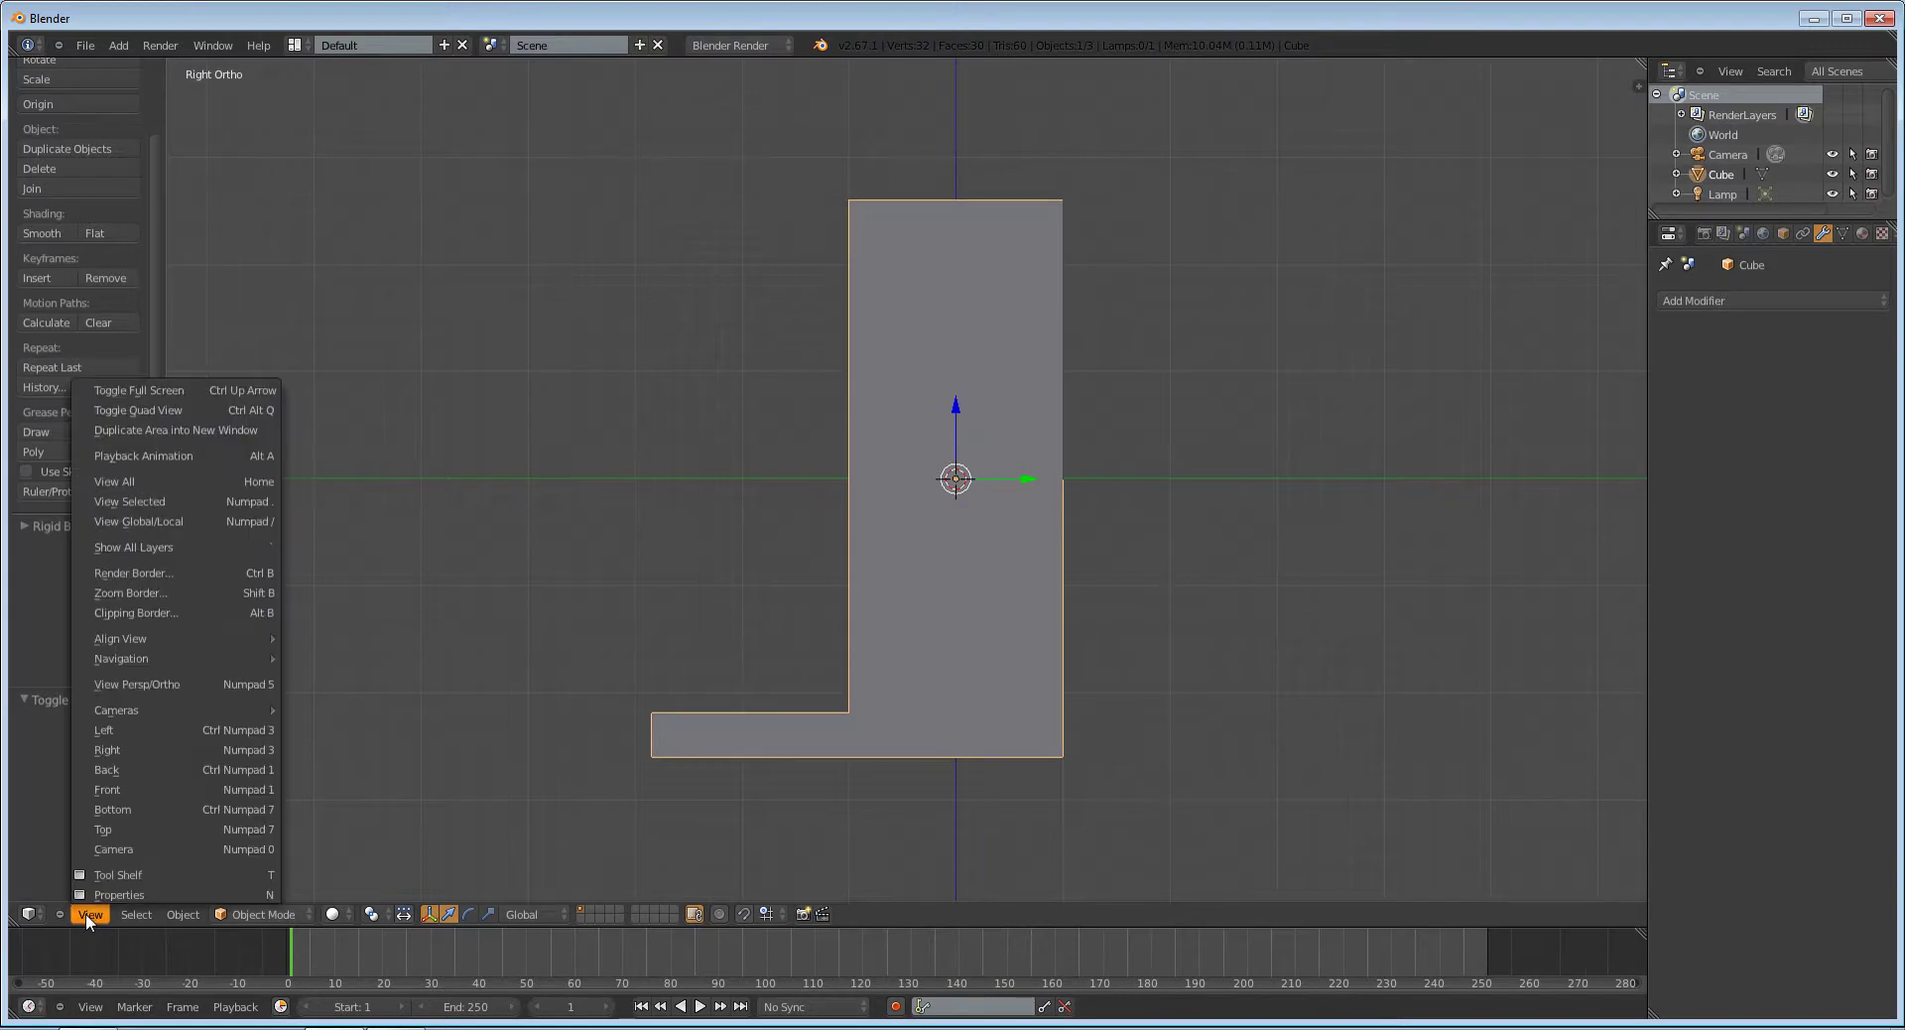
pyautogui.click(184, 681)
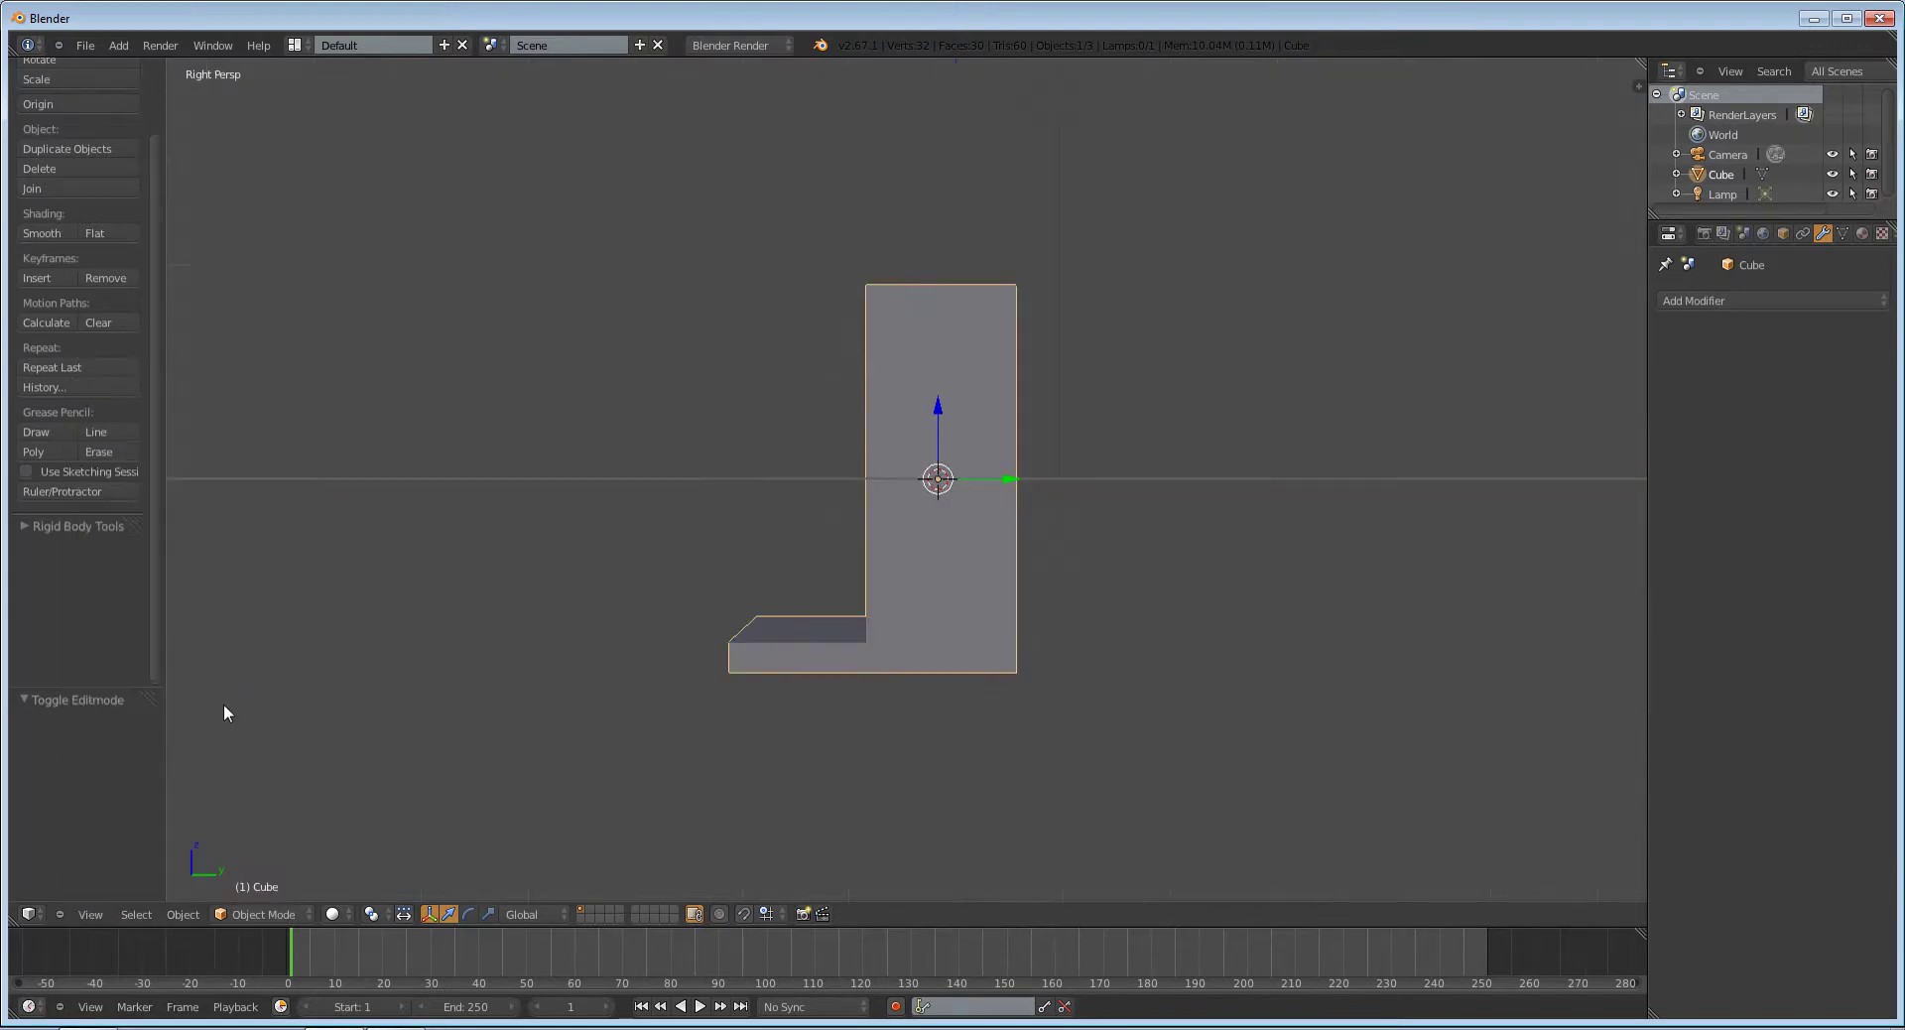
pyautogui.click(87, 912)
pyautogui.click(146, 680)
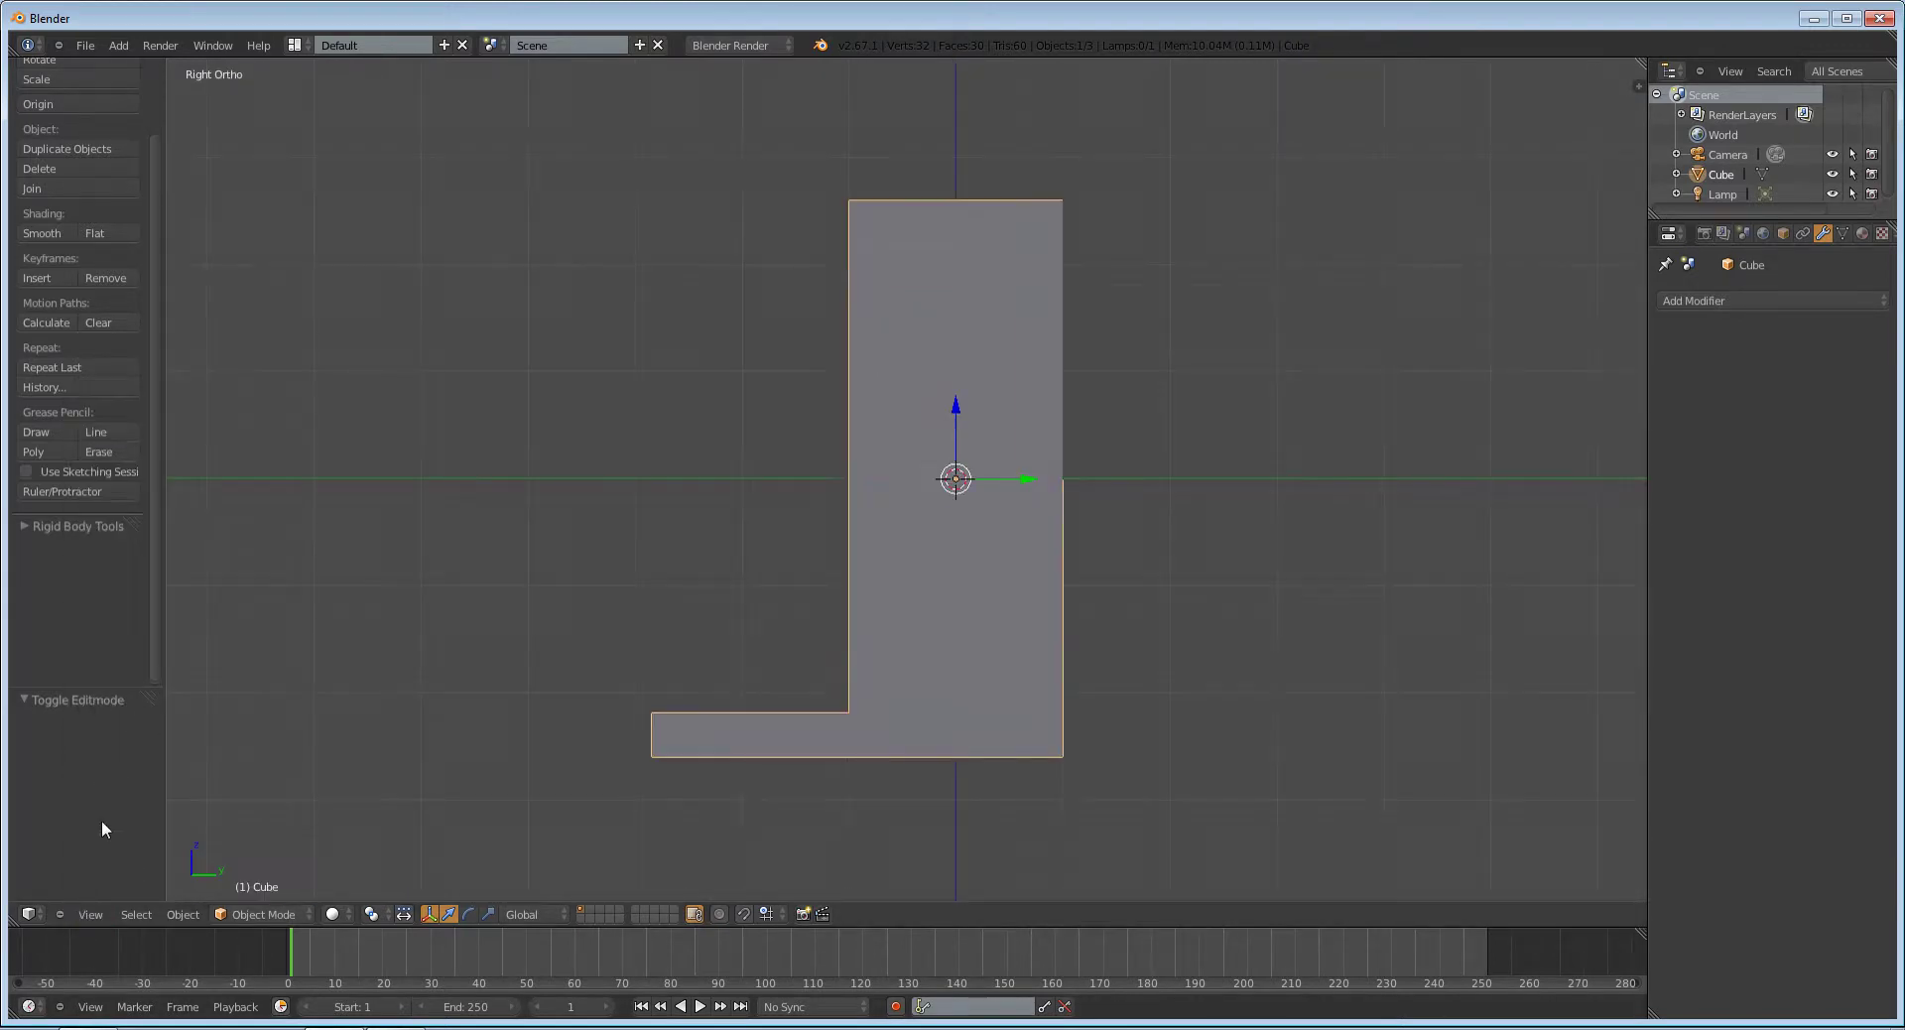
pyautogui.click(86, 913)
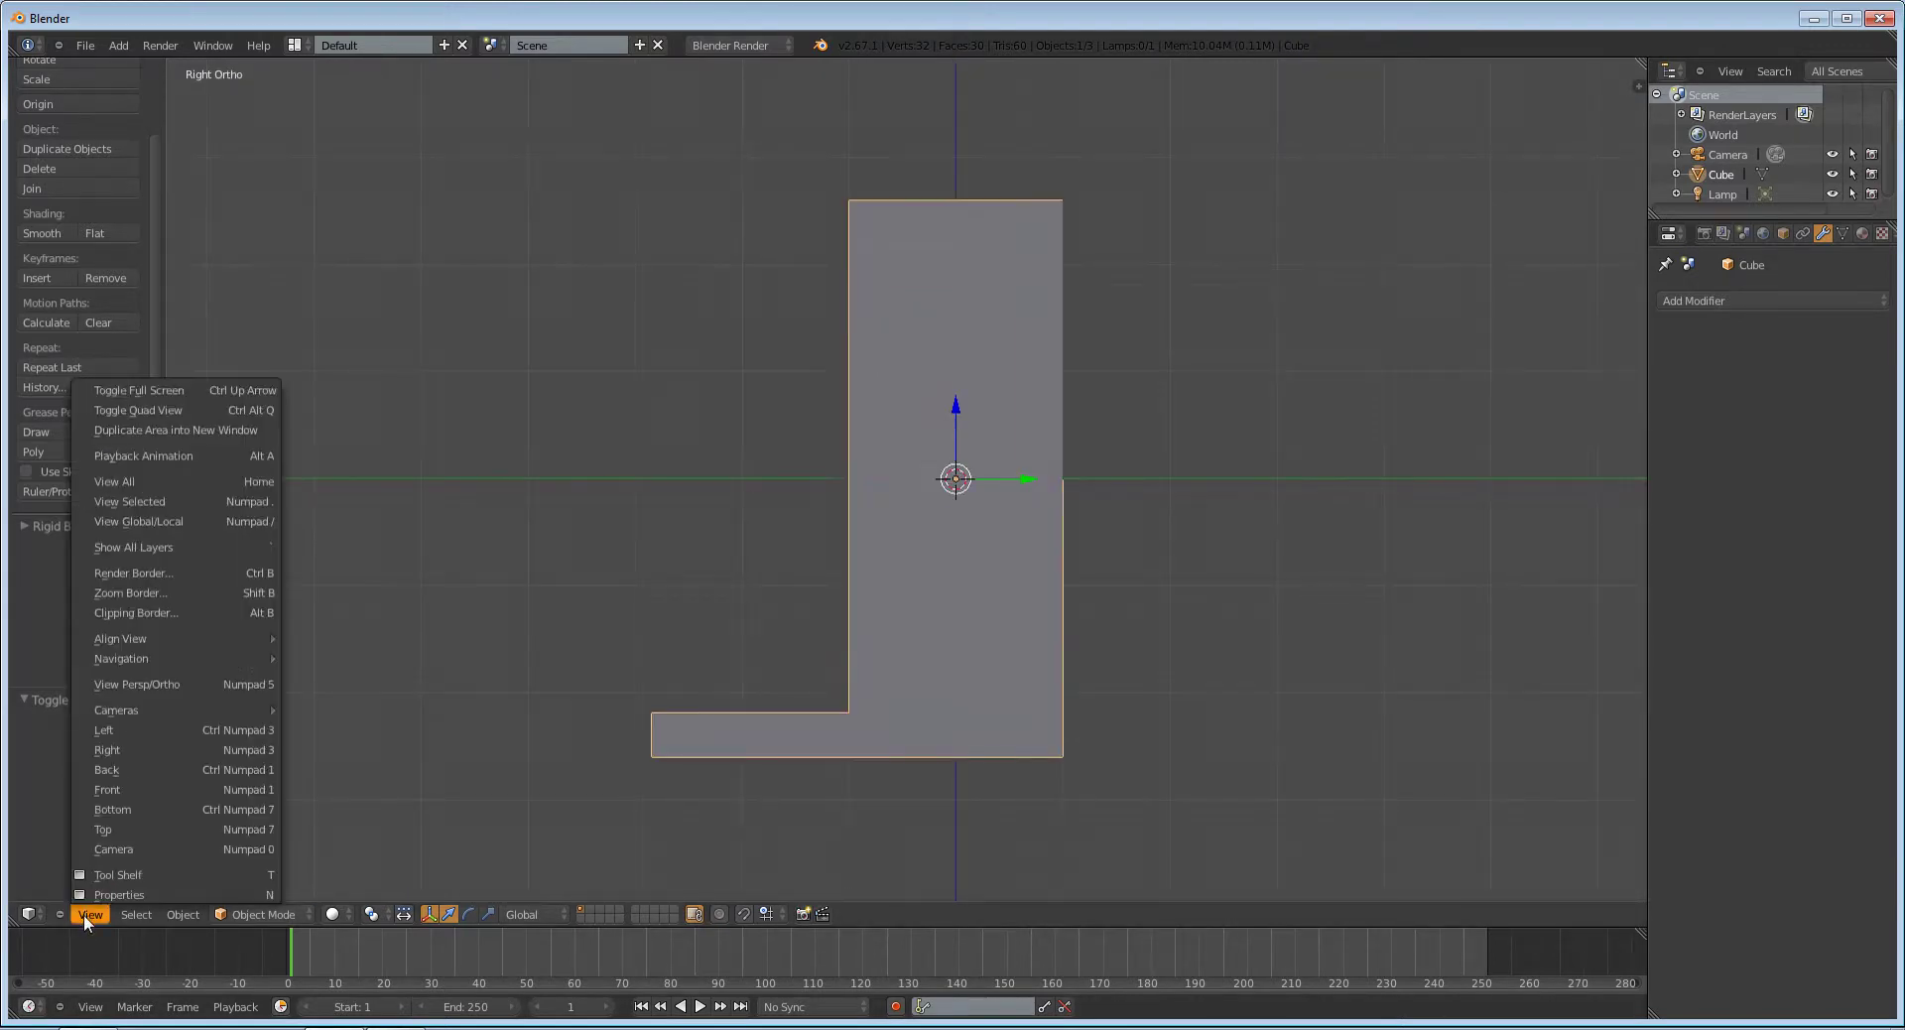
pyautogui.click(168, 752)
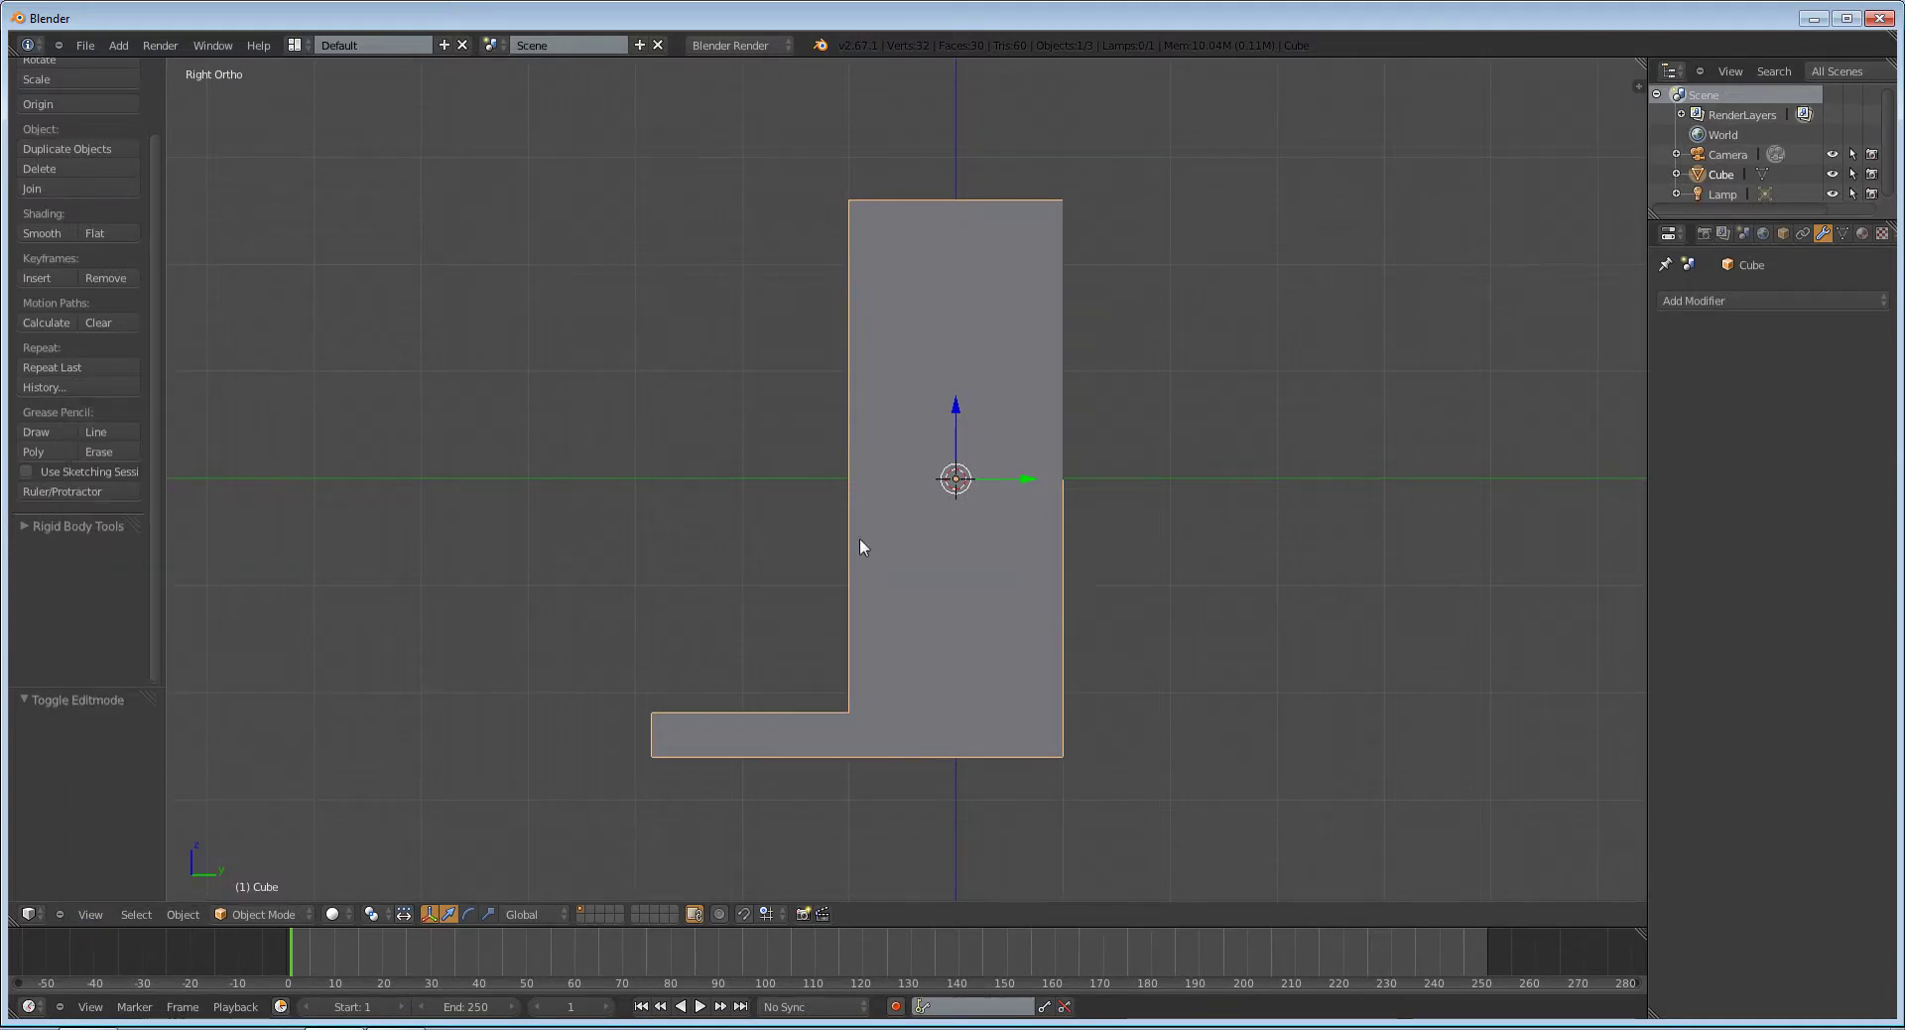
pyautogui.press('z')
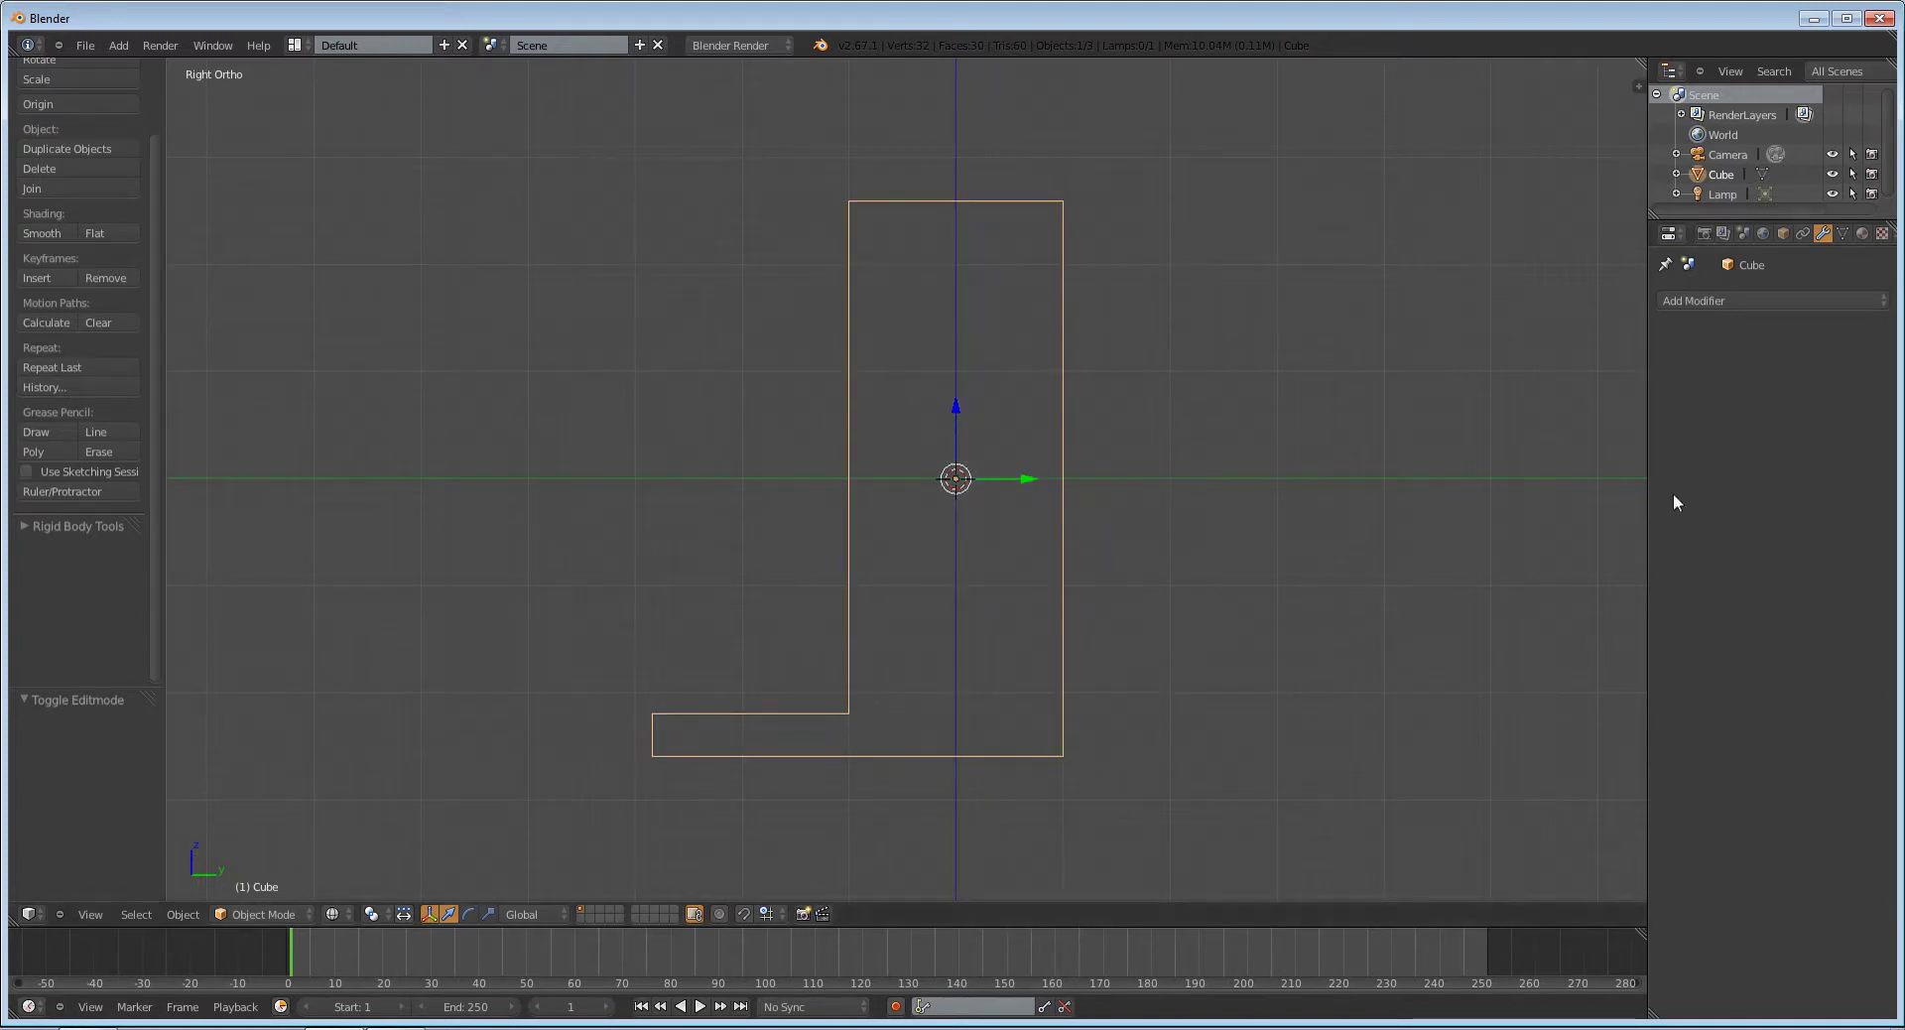
# Step: Add a single-bone armature and raise it 2.6 along Z to the top of the leg
pyautogui.hotkey('shift', 'a')
pyautogui.moveTo(1222, 401)
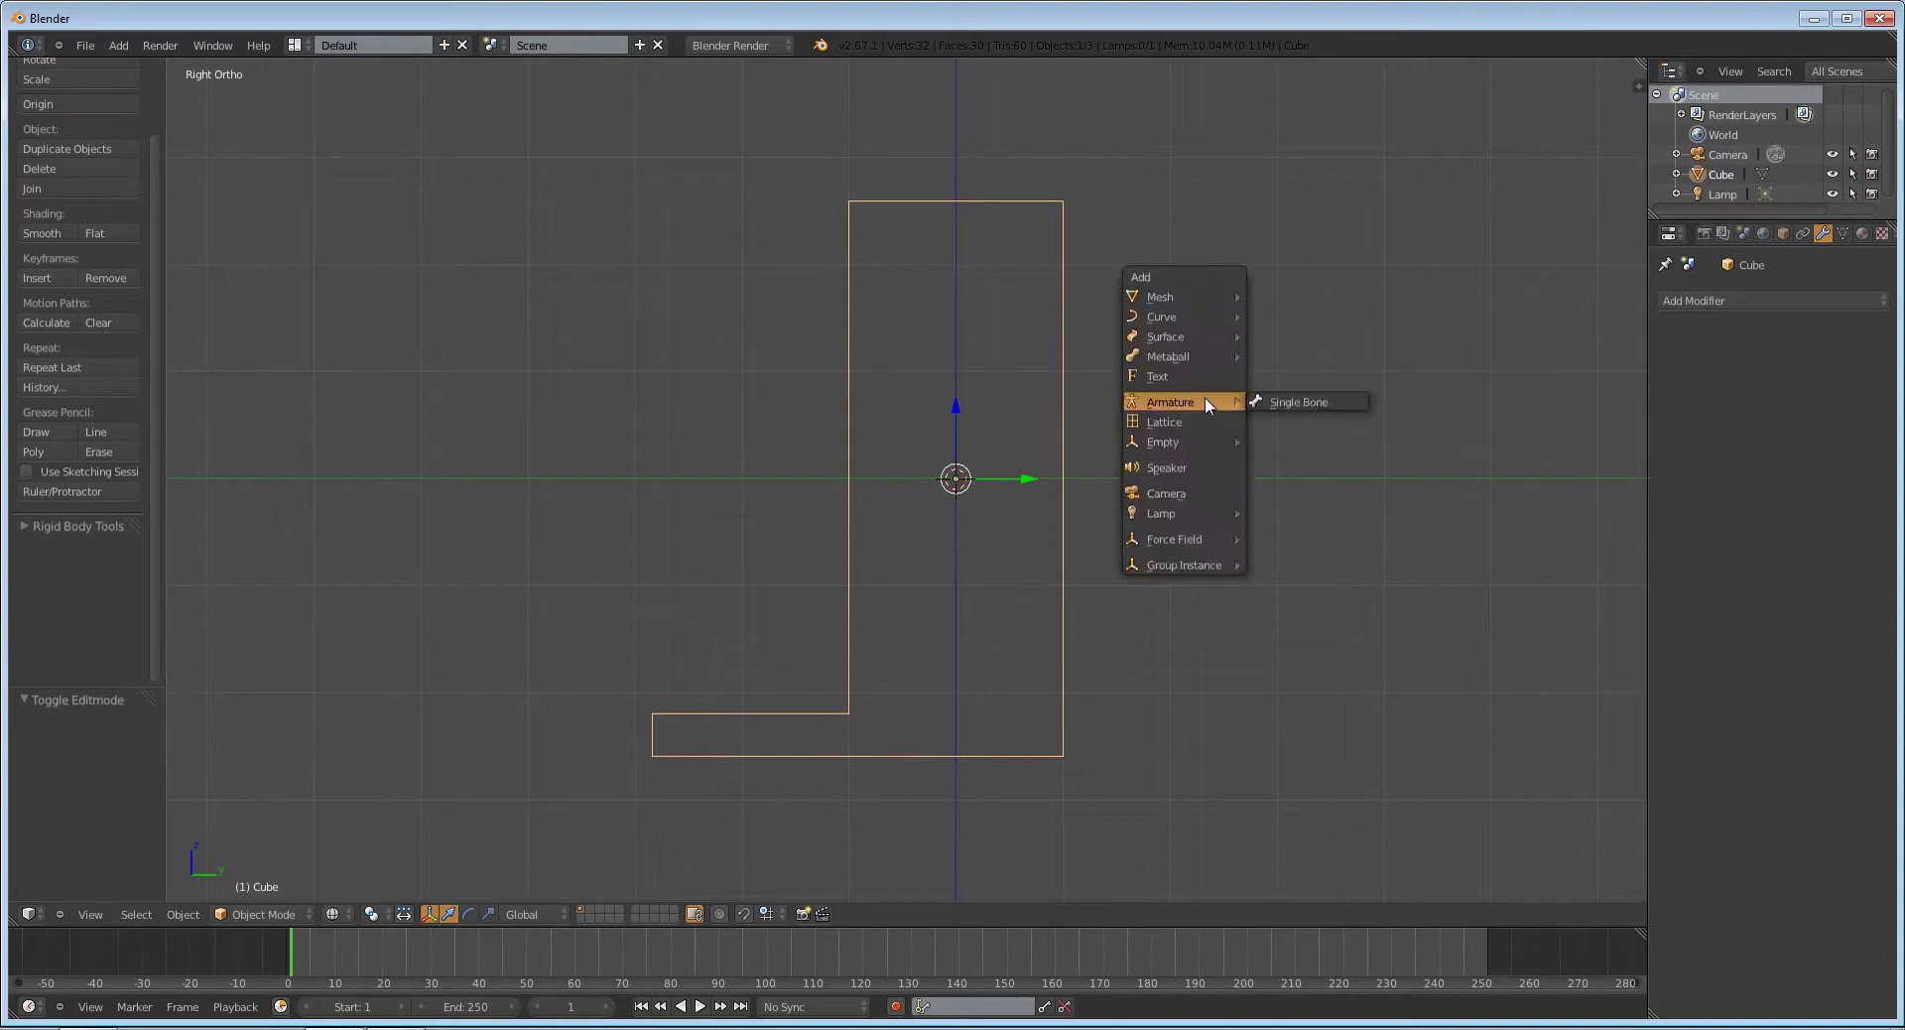
pyautogui.click(1270, 403)
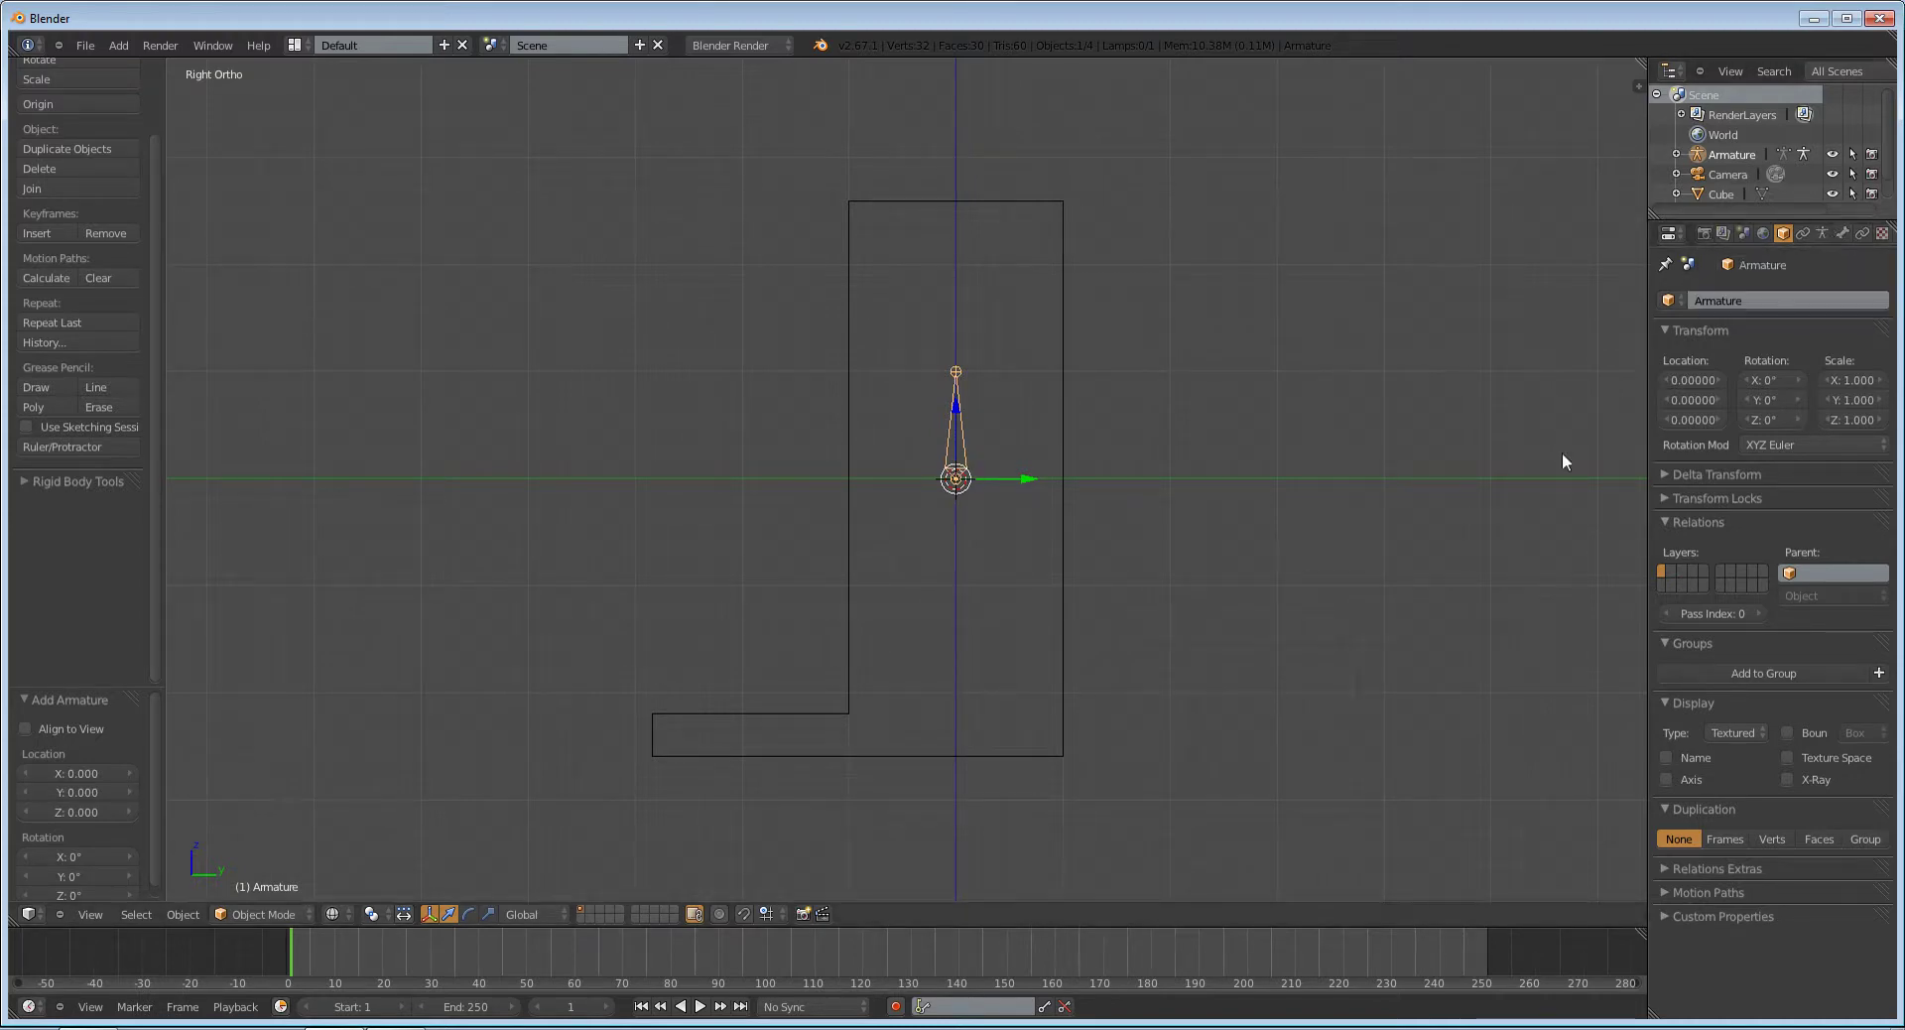
pyautogui.moveTo(957, 409); pyautogui.dragTo(967, 133)
pyautogui.keyDown('shift'); pyautogui.moveTo(1085, 209); pyautogui.dragTo(1068, 460, button='middle'); pyautogui.keyUp('shift')
pyautogui.scroll(5, 1069, 460)
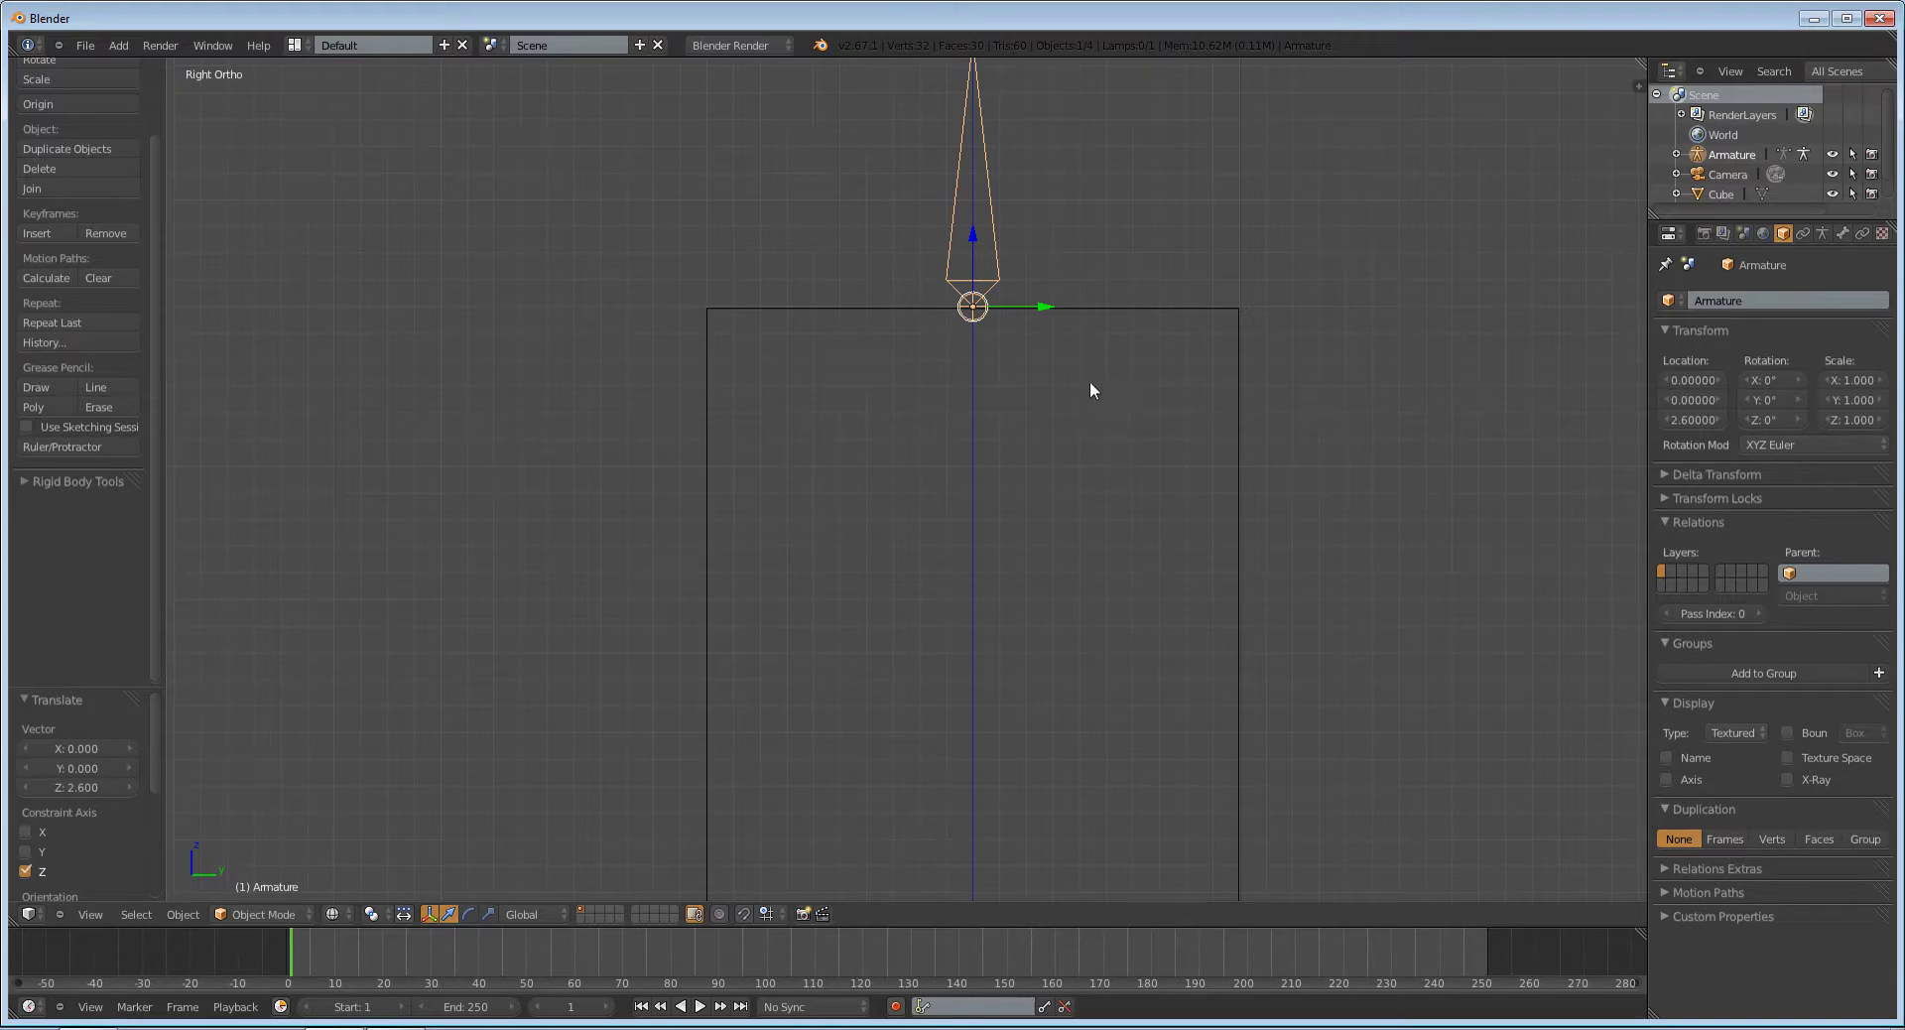
pyautogui.scroll(-5, 1064, 541)
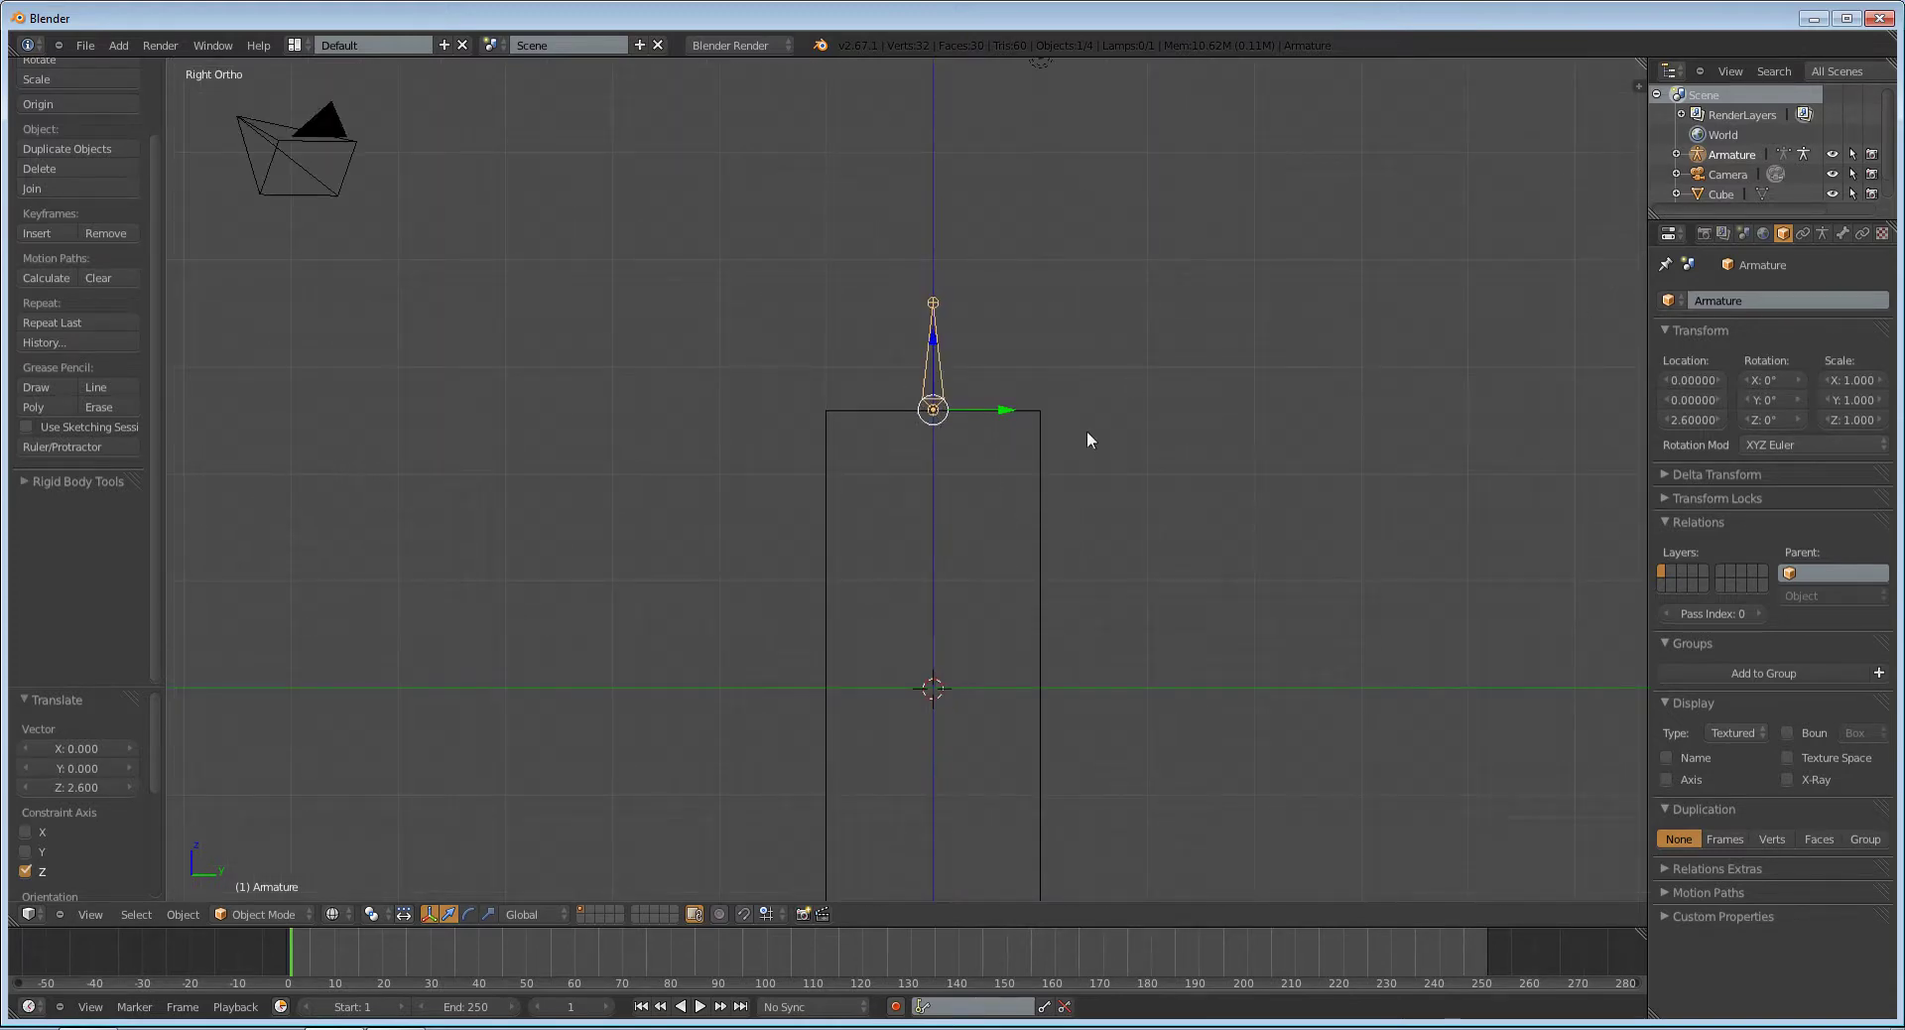
# Step: In armature Edit Mode, trial-select the bone, its tip and its head joint
pyautogui.press('Tab')
pyautogui.press('a')
pyautogui.press('a')
pyautogui.rightClick(933, 356)
pyautogui.press('g')
pyautogui.press('Escape')
pyautogui.rightClick(922, 303)
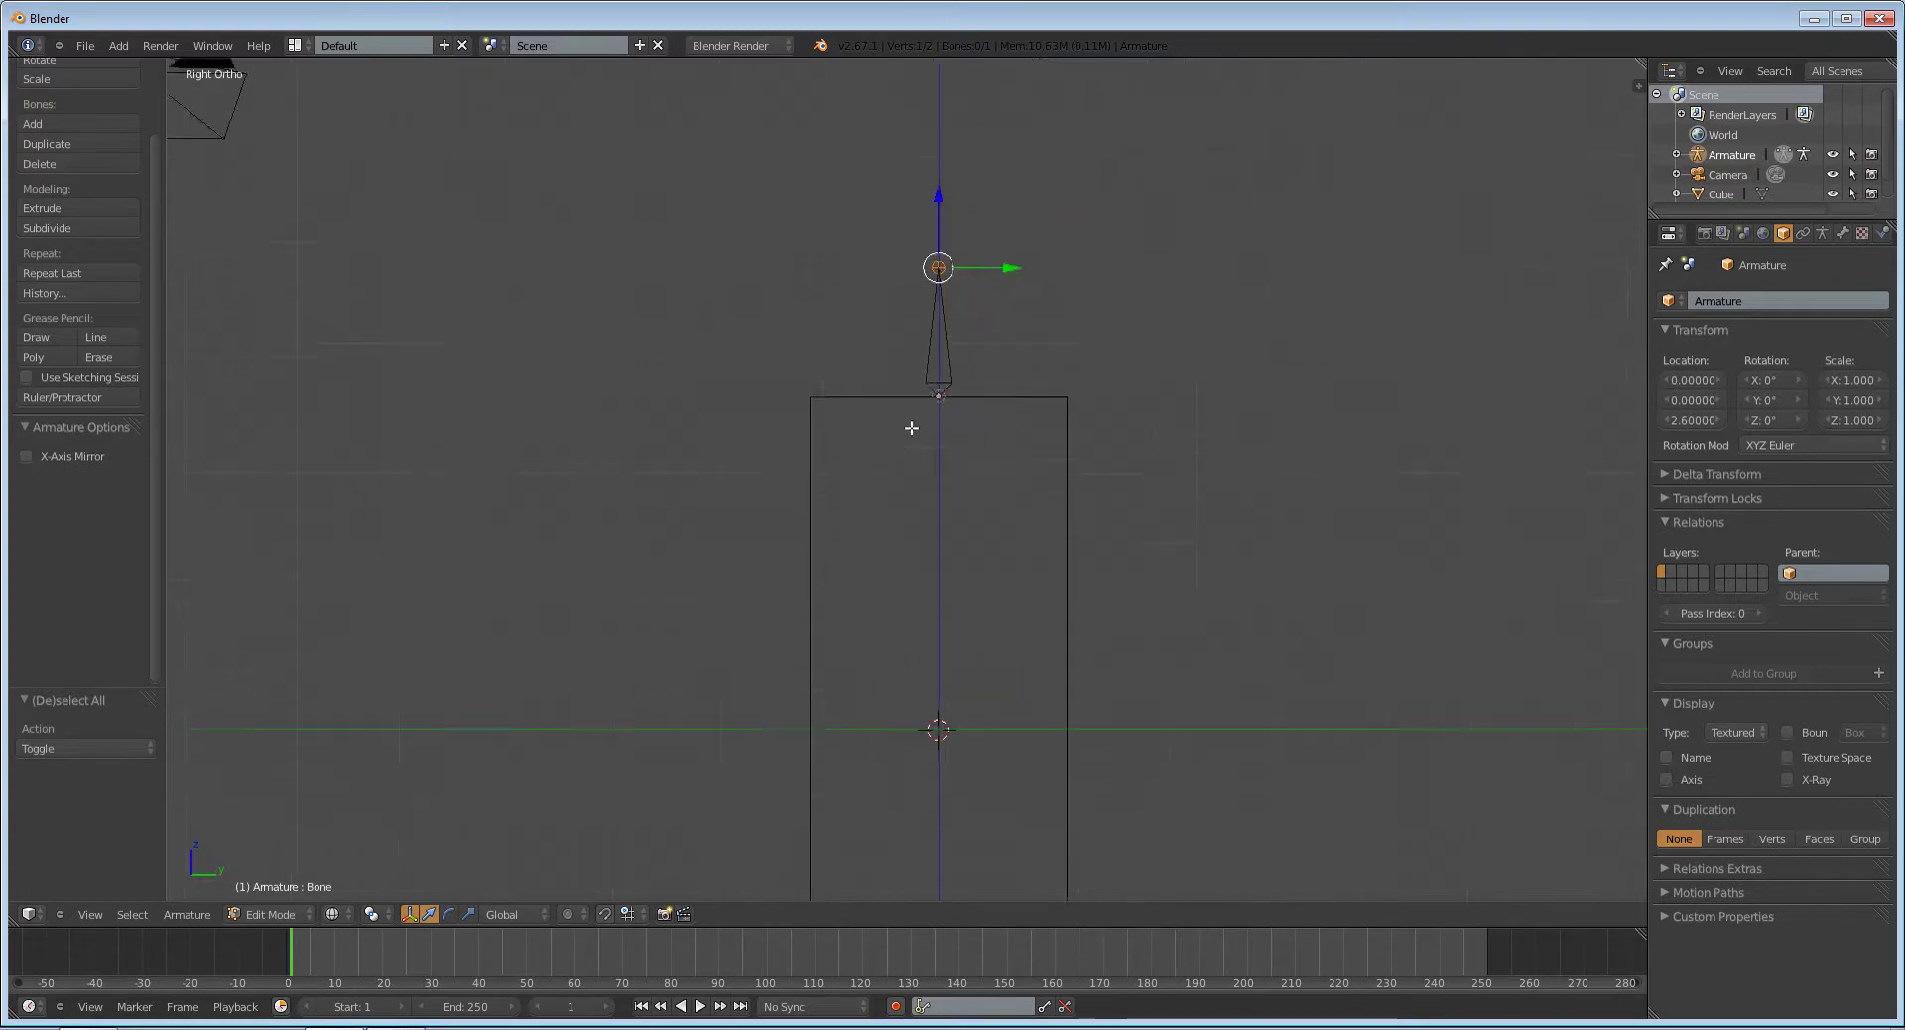
pyautogui.scroll(2, 960, 256)
pyautogui.press('g')
pyautogui.press('Escape')
pyautogui.rightClick(927, 389)
pyautogui.press('g')
pyautogui.press('Escape')
# Step: Move the bone's tip down to the knee position
pyautogui.rightClick(948, 222)
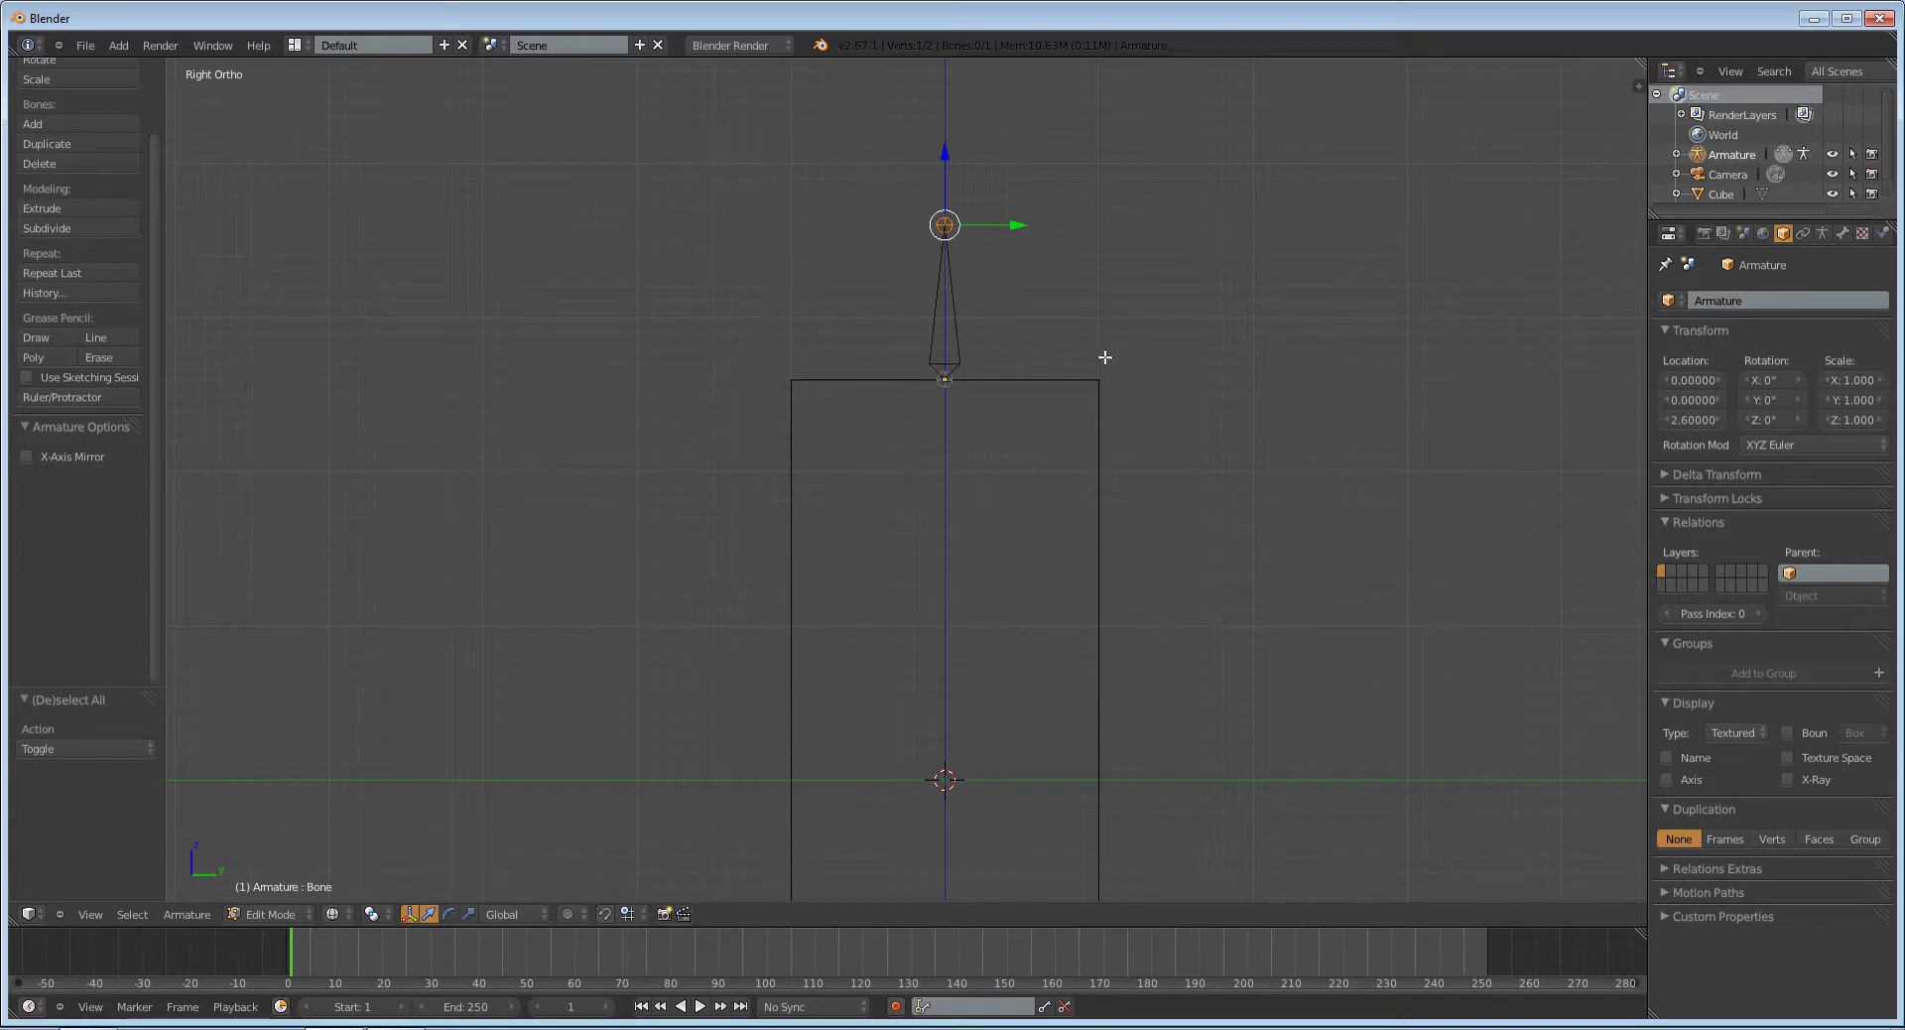
pyautogui.press('g')
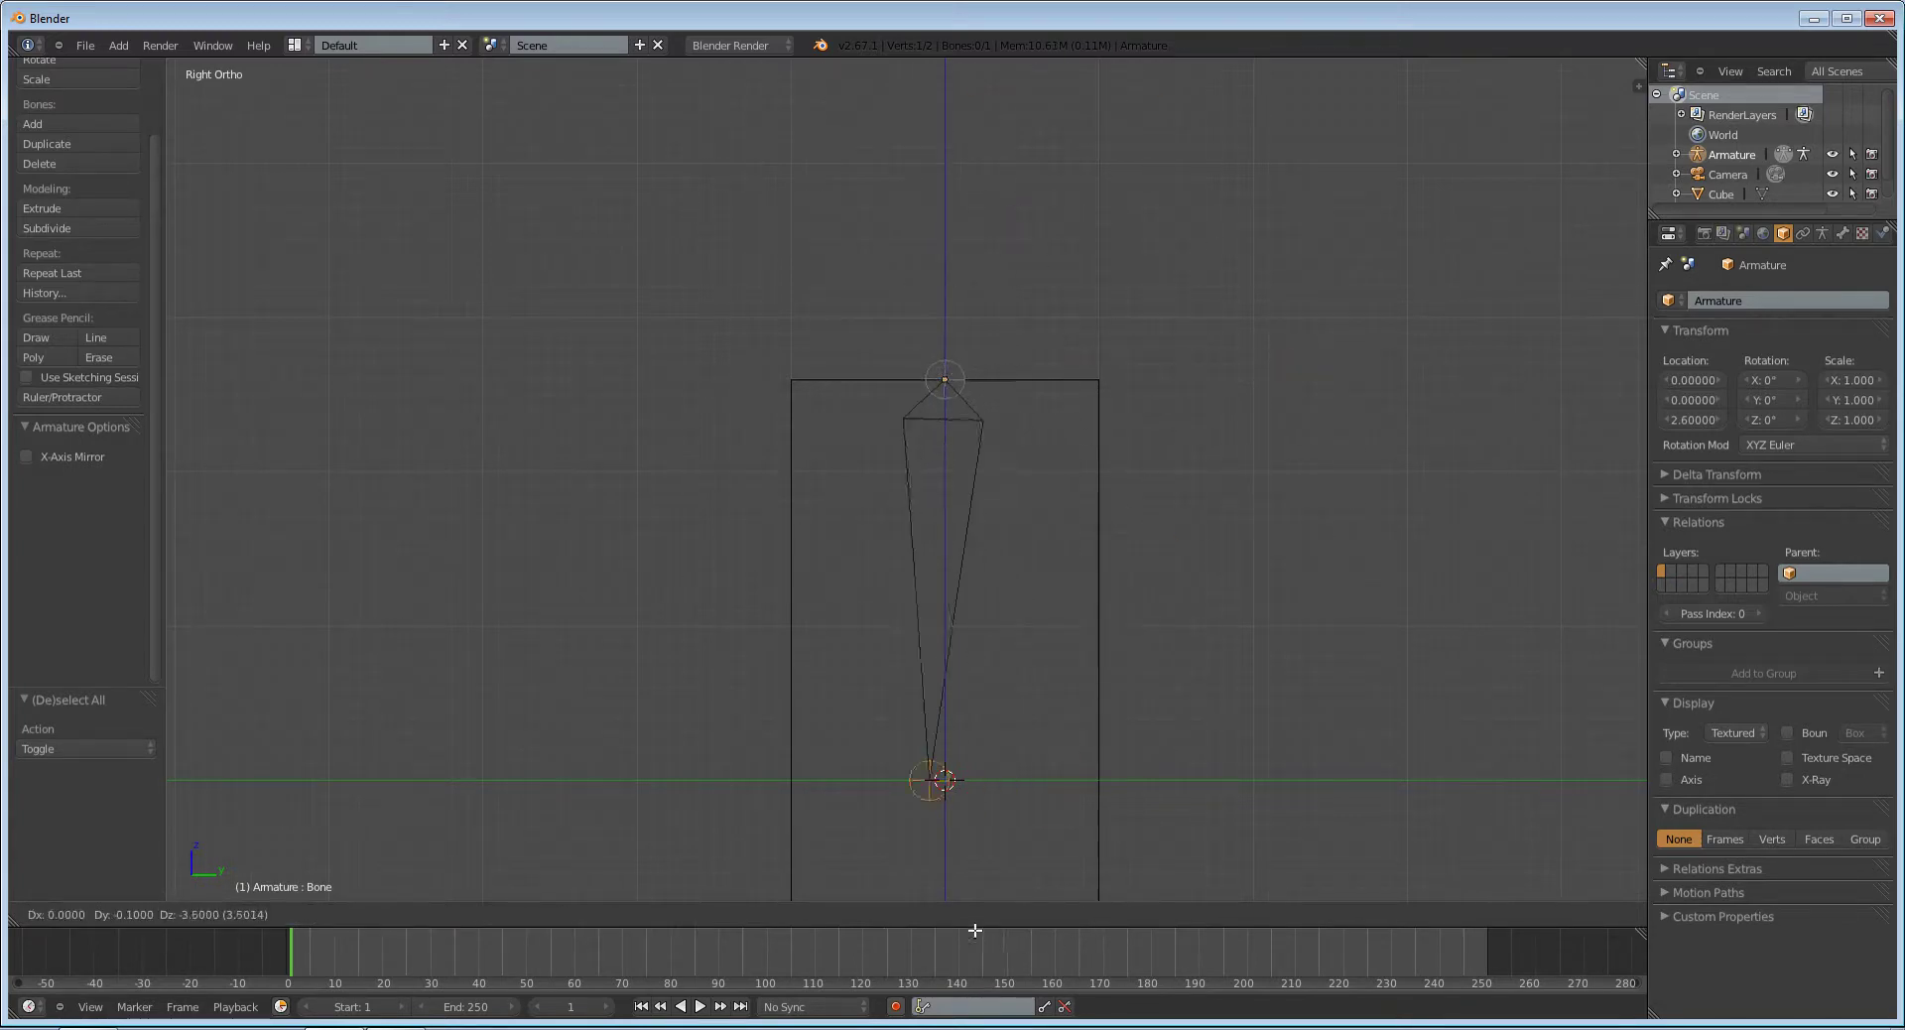
pyautogui.click(990, 933)
pyautogui.keyDown('shift'); pyautogui.moveTo(1076, 766); pyautogui.dragTo(1050, 387, button='middle'); pyautogui.keyUp('shift')
pyautogui.scroll(-3, 1075, 391)
pyautogui.scroll(3, 1143, 368)
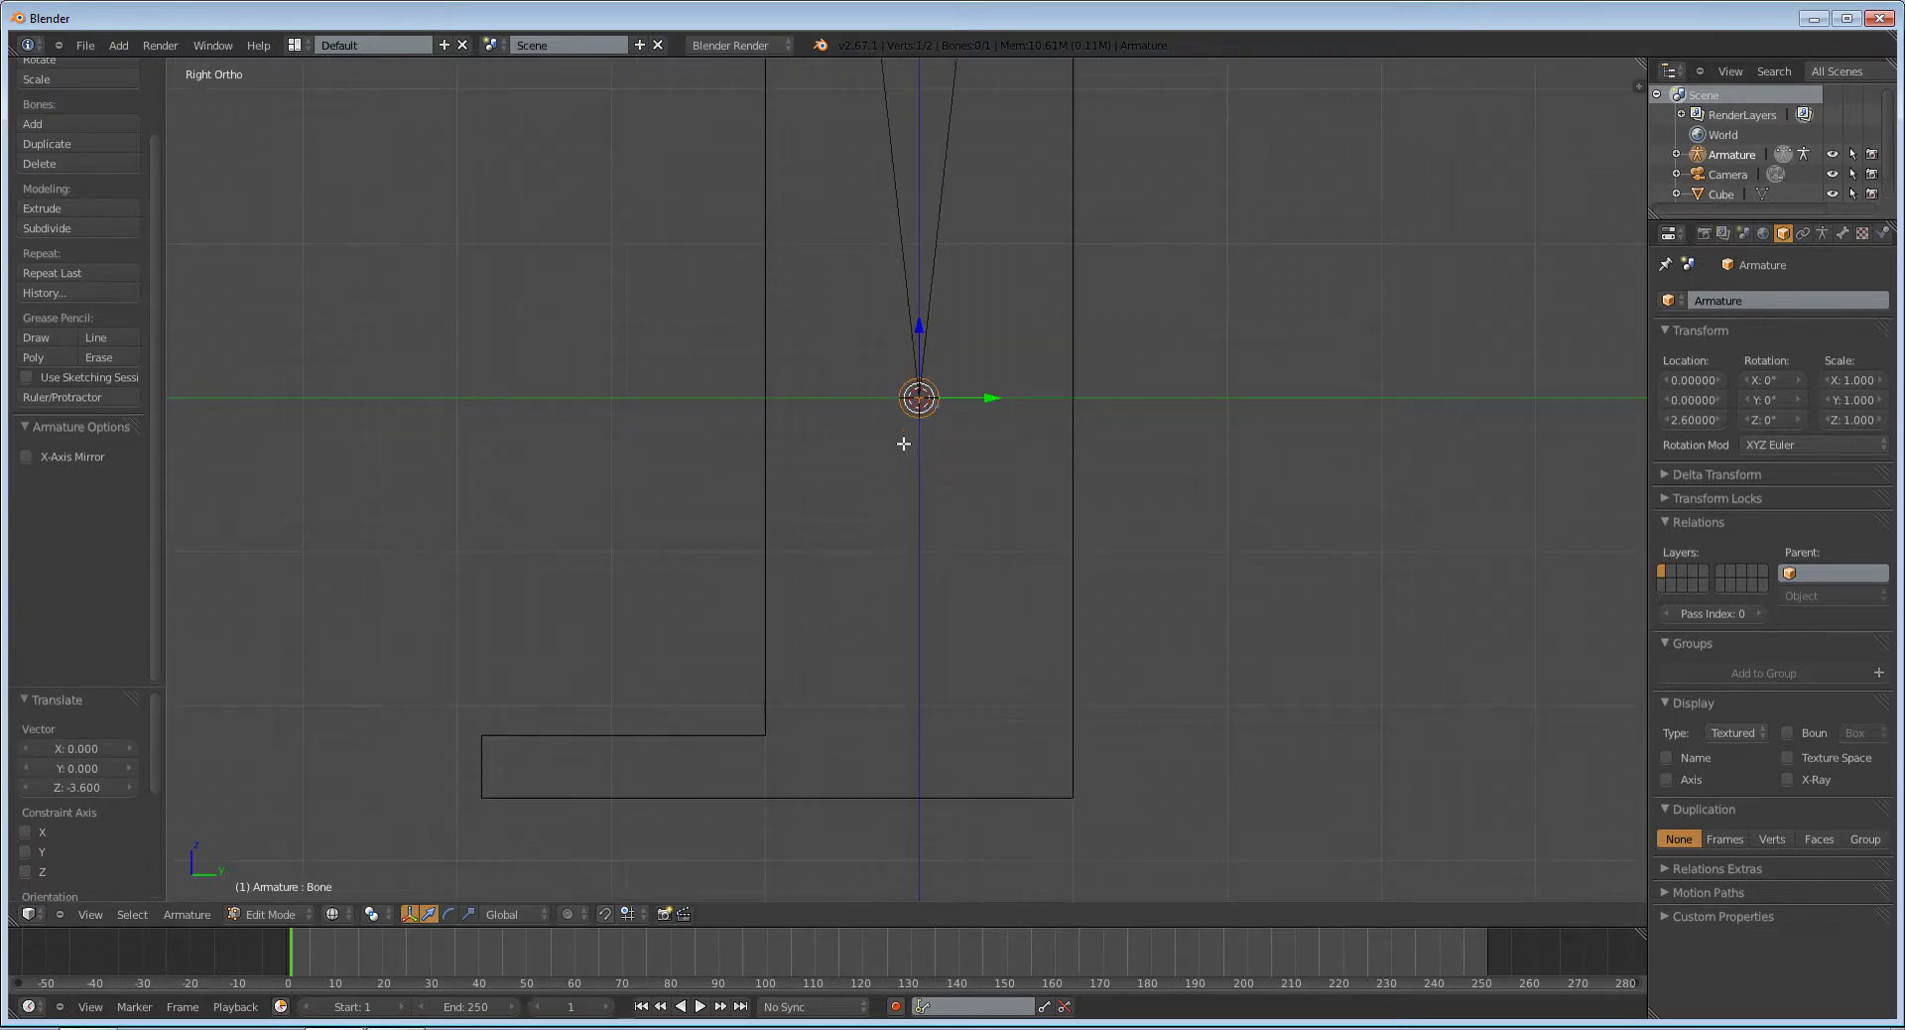
pyautogui.scroll(-2, 910, 449)
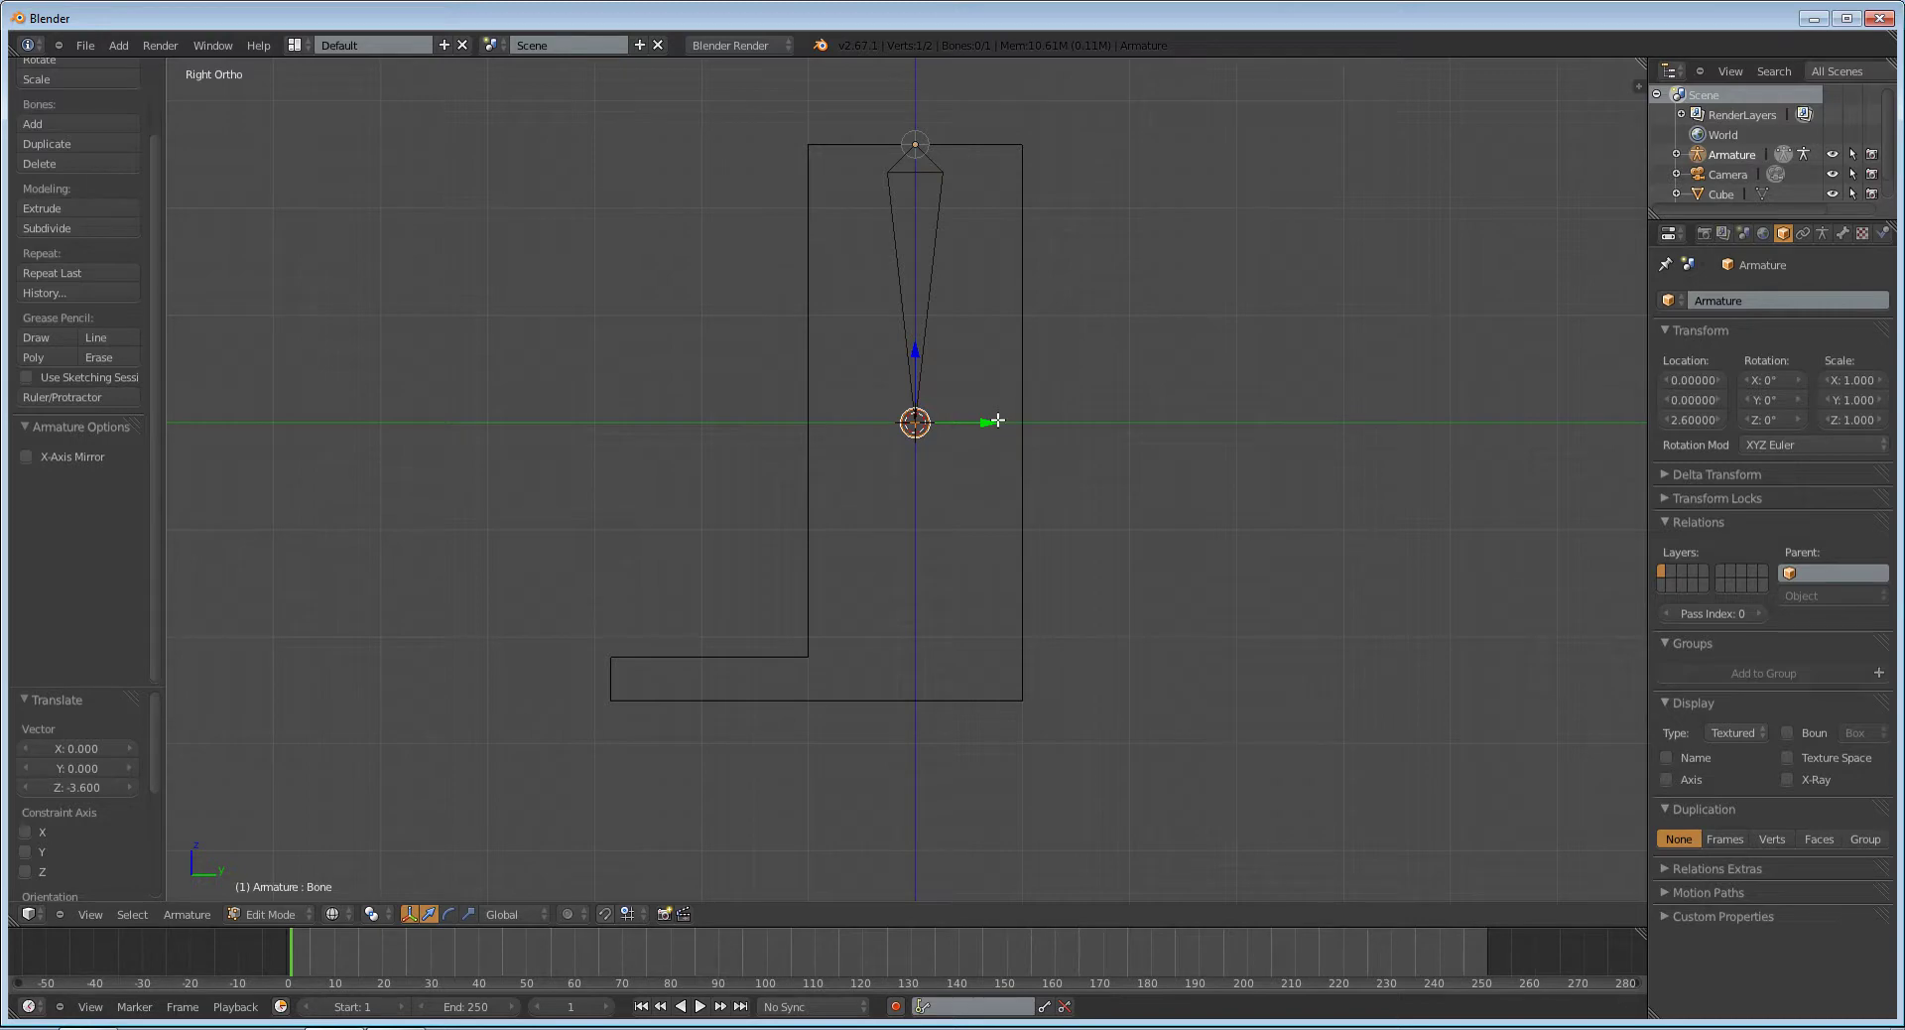
# Step: Extrude a shin bone to the ankle and a foot bone 2.856 along Y
pyautogui.press('e')
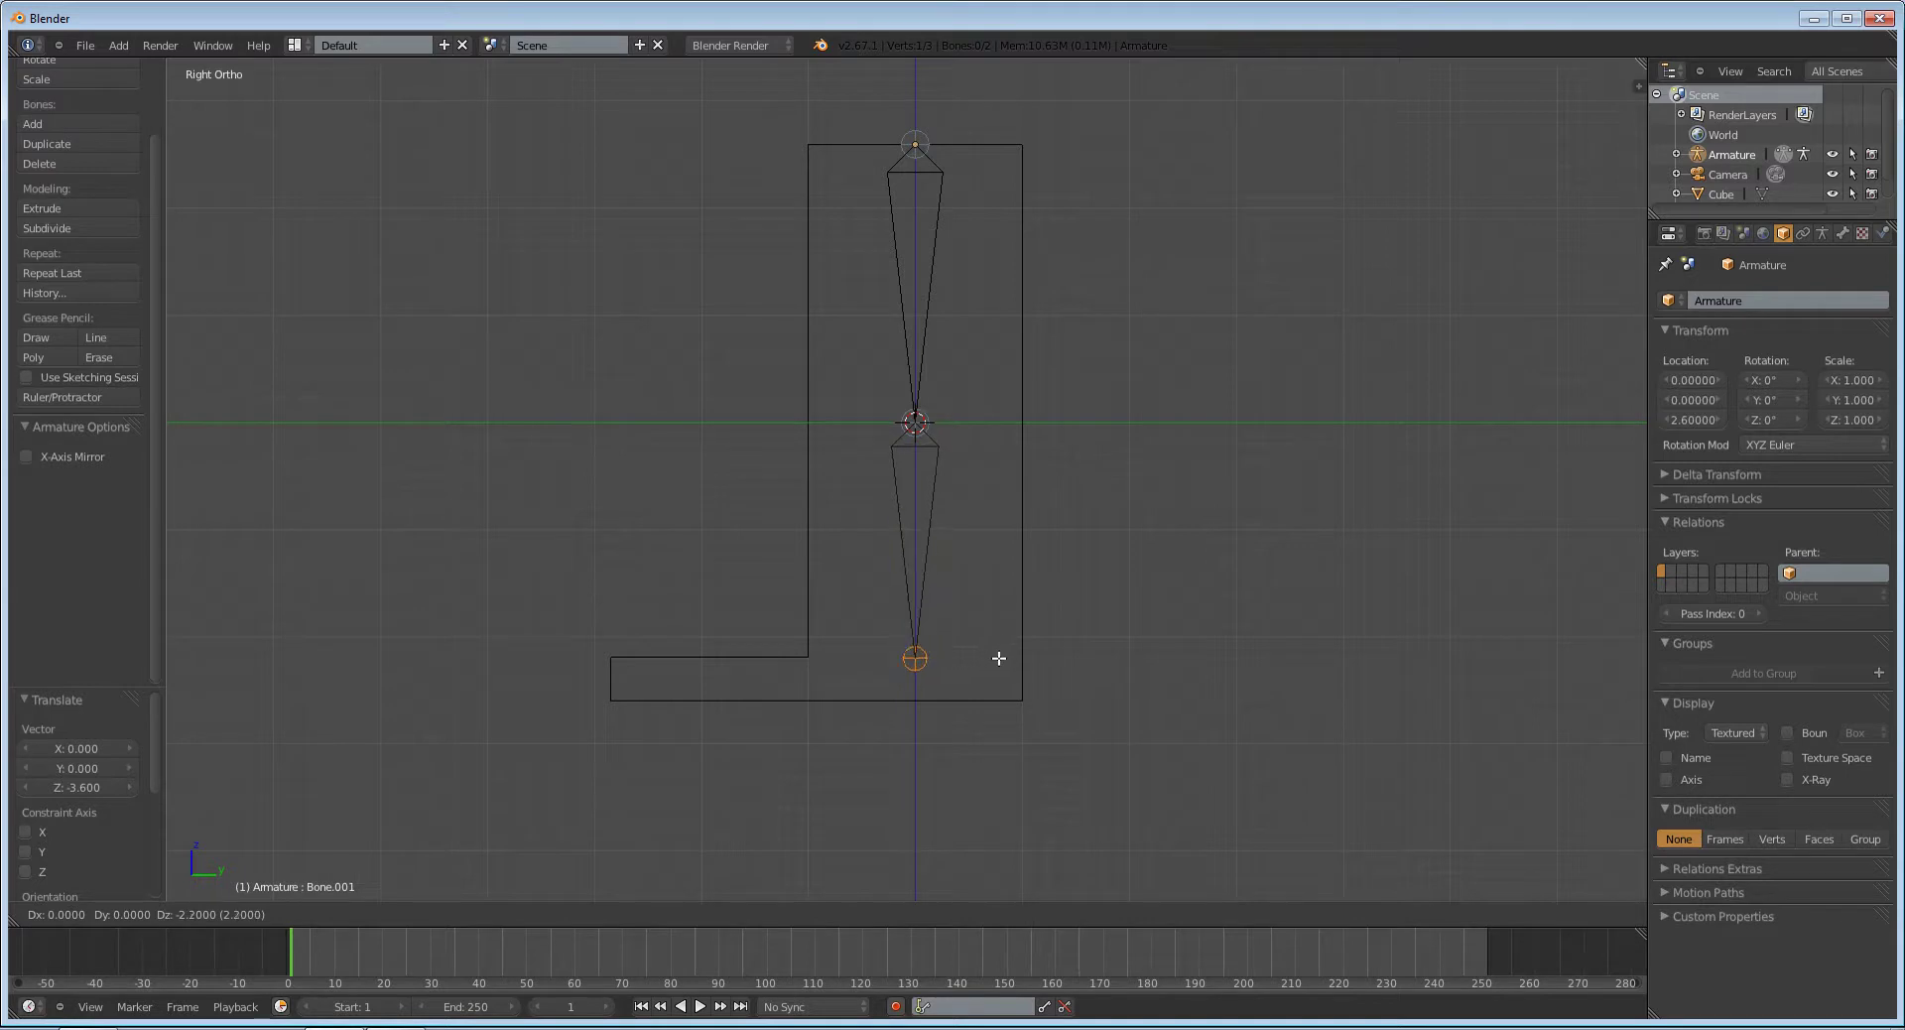
pyautogui.rightClick(998, 667)
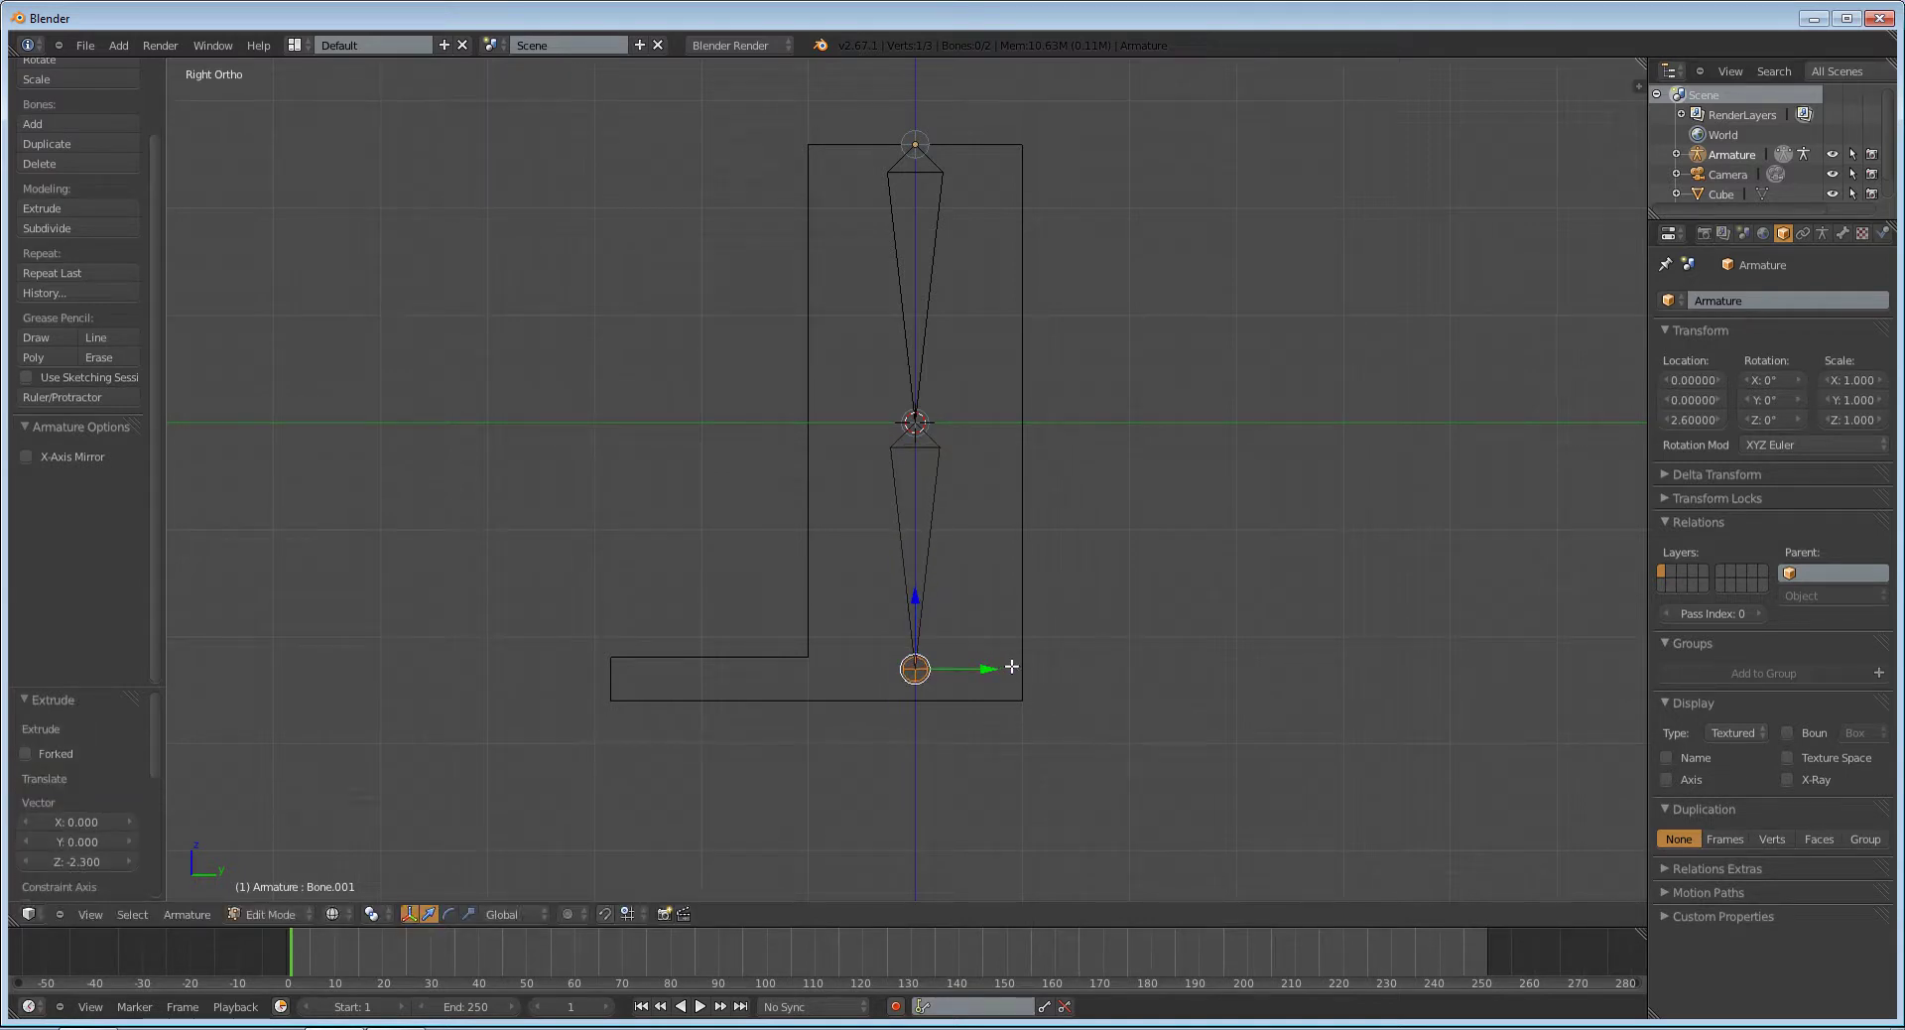
pyautogui.press('e')
pyautogui.press('y')
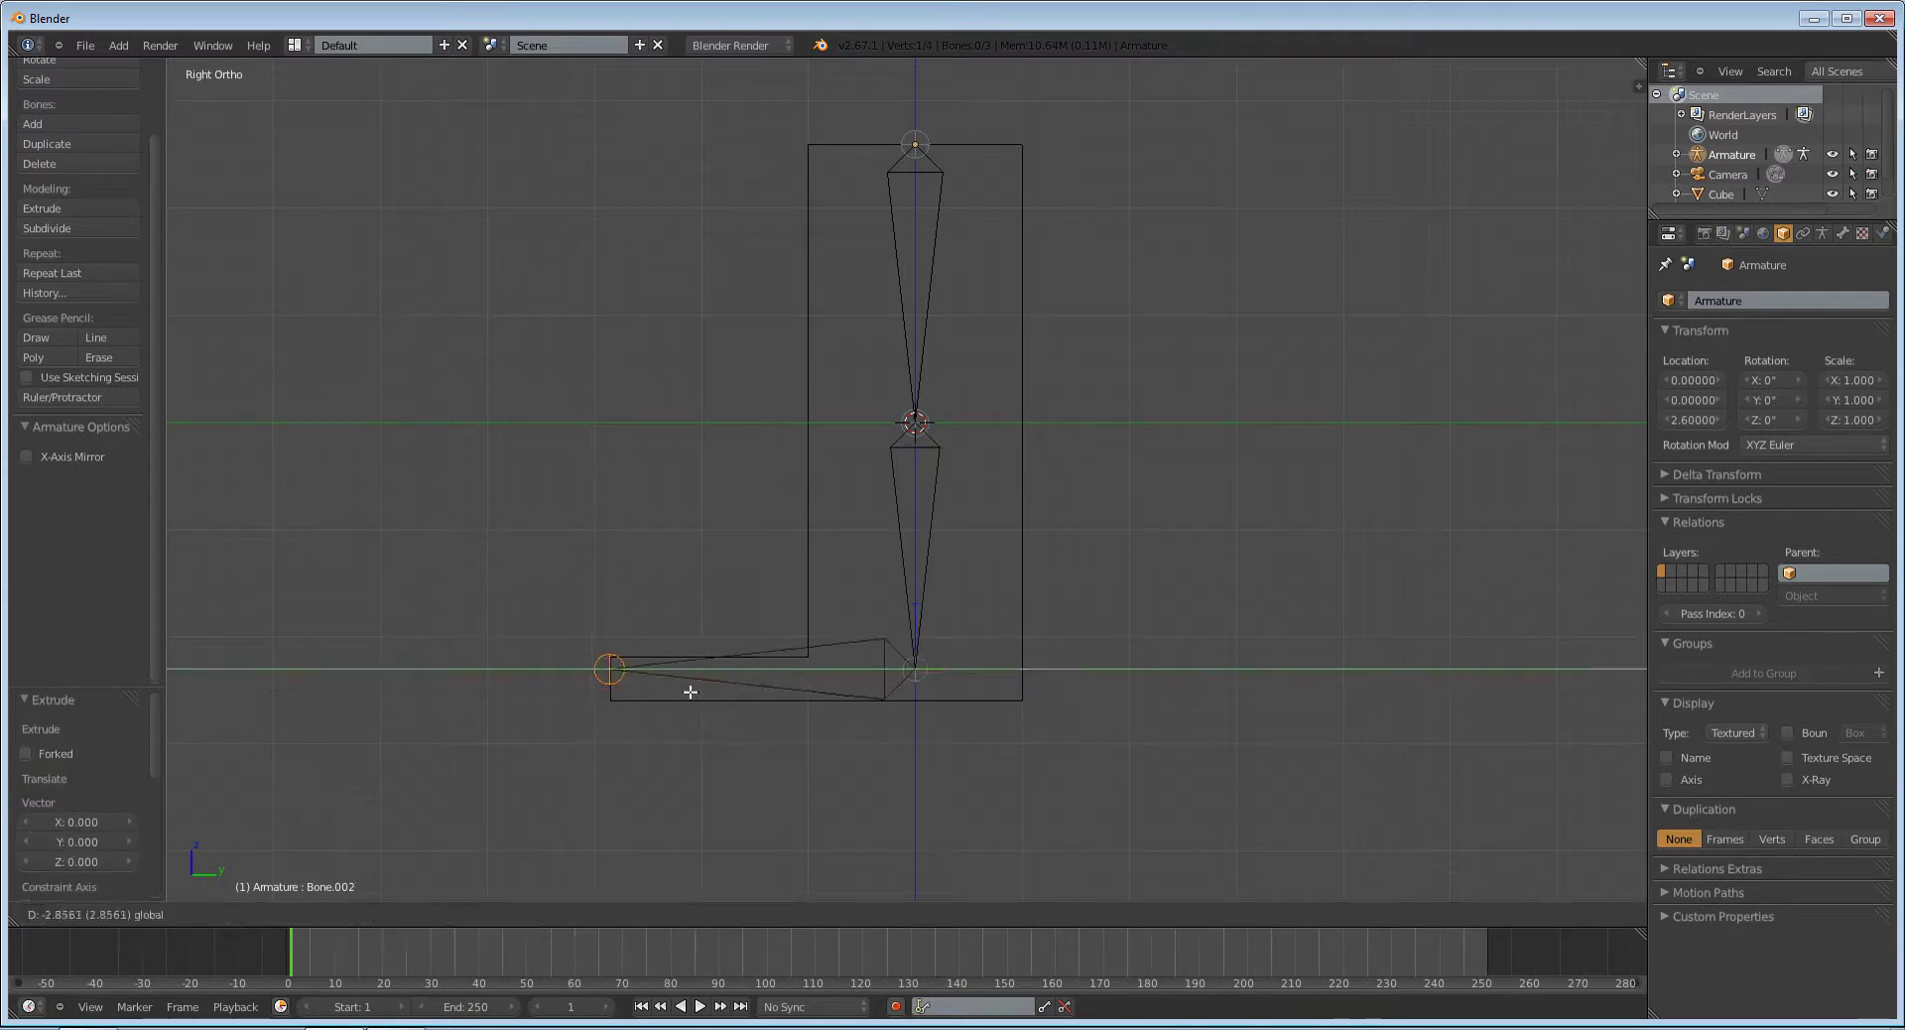
pyautogui.click(692, 694)
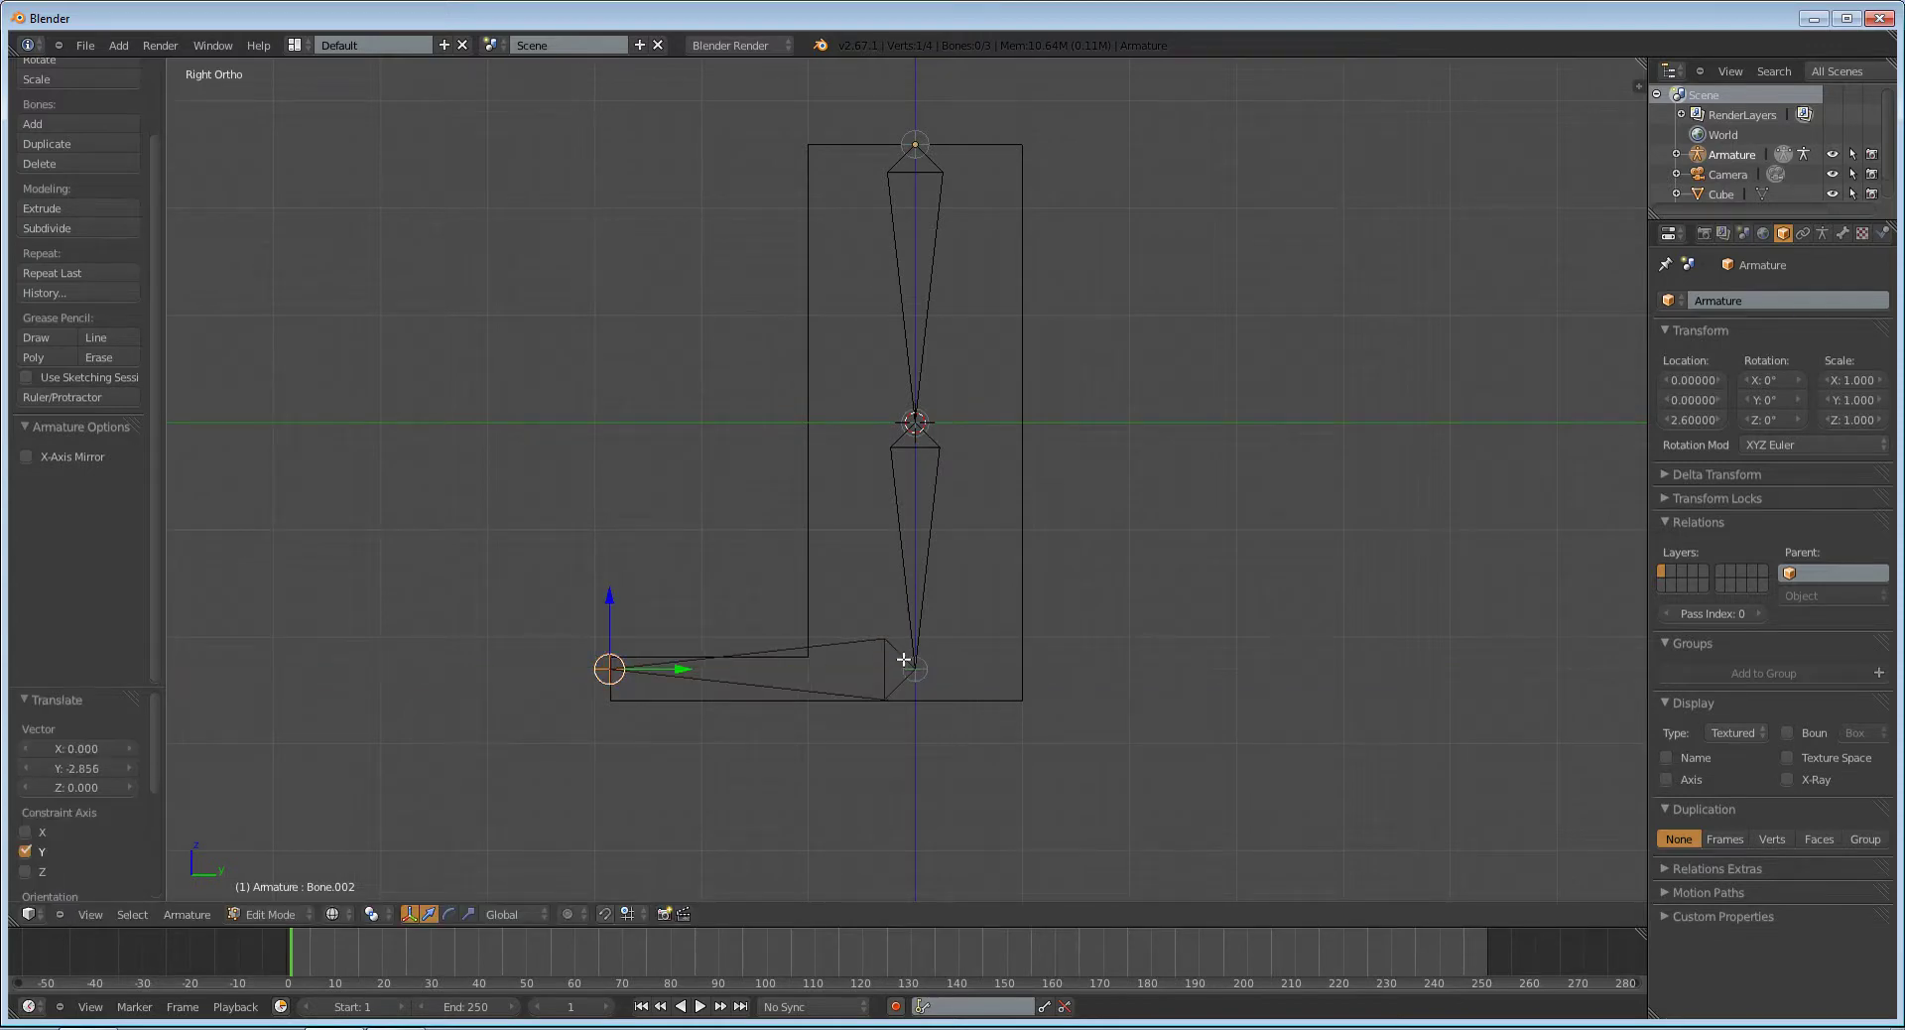
# Step: Move the knee joint -0.083 along Y to give the leg bones a slight bend
pyautogui.moveTo(939, 449); pyautogui.dragTo(833, 493, button='middle')
pyautogui.press('KP_3')
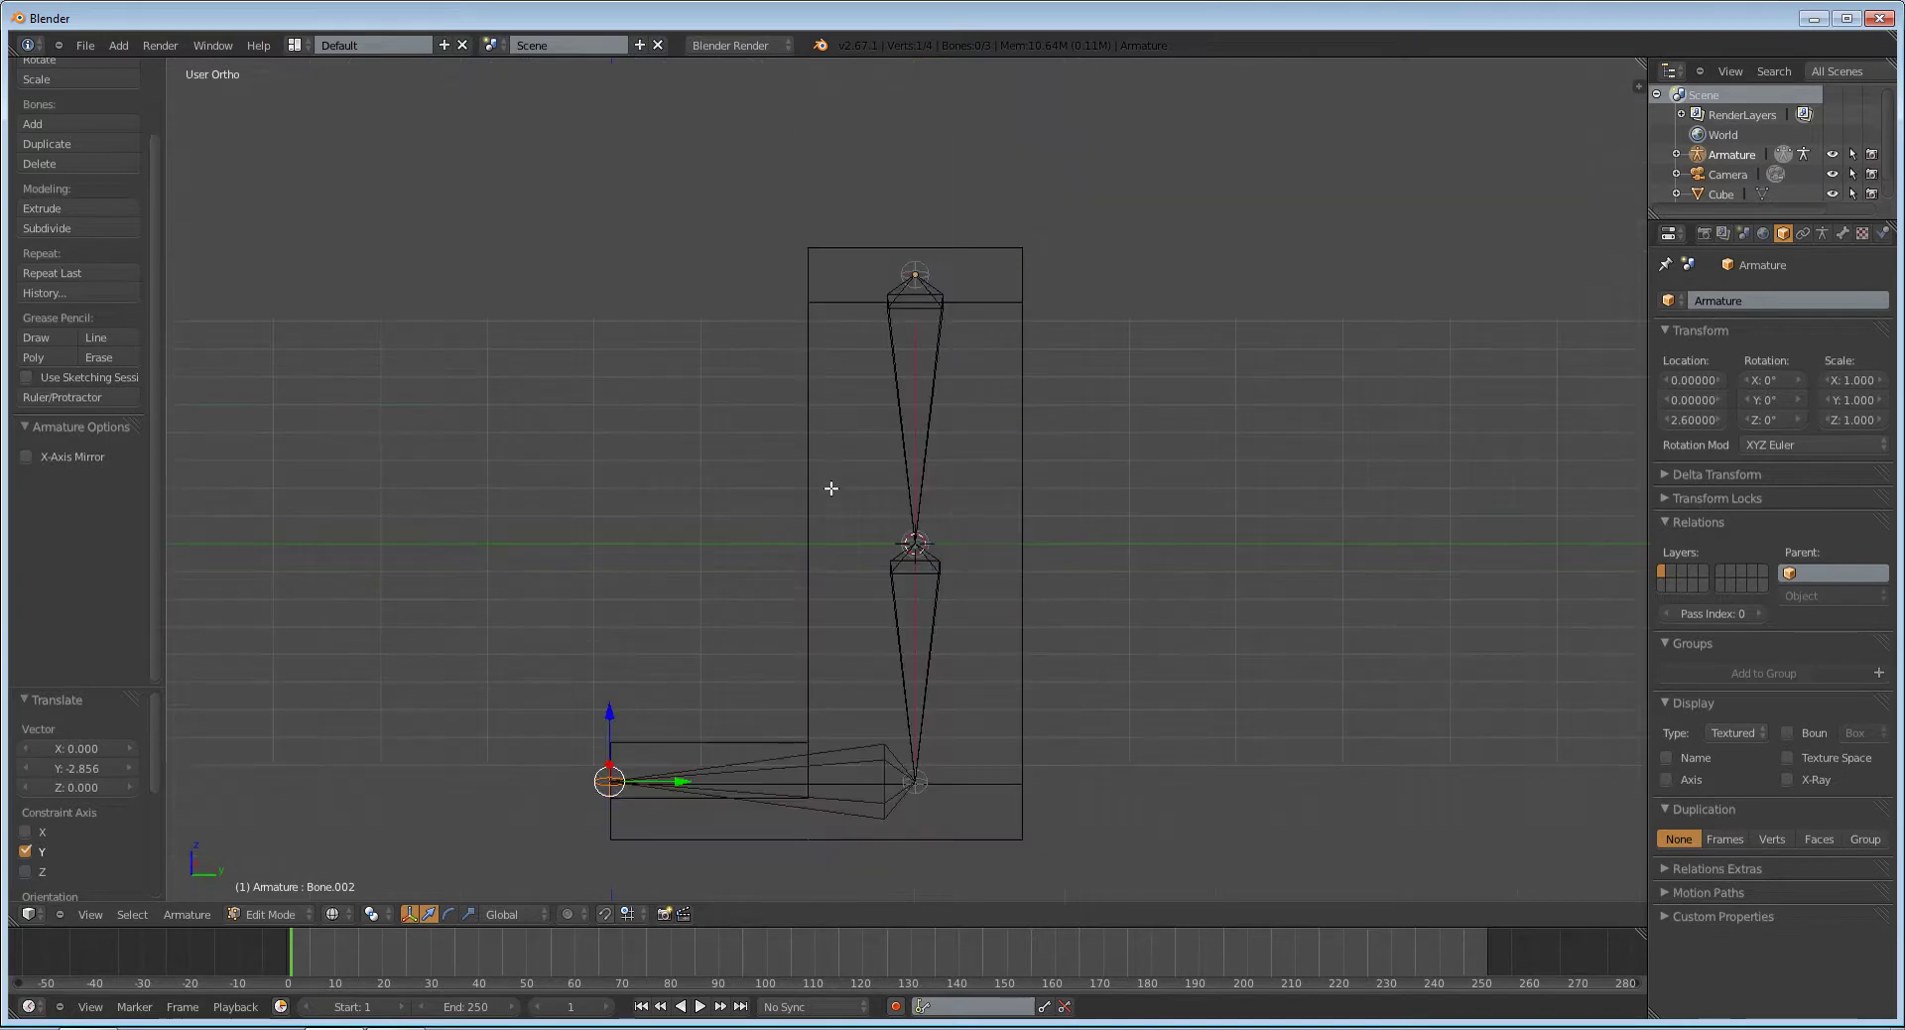
pyautogui.rightClick(885, 242)
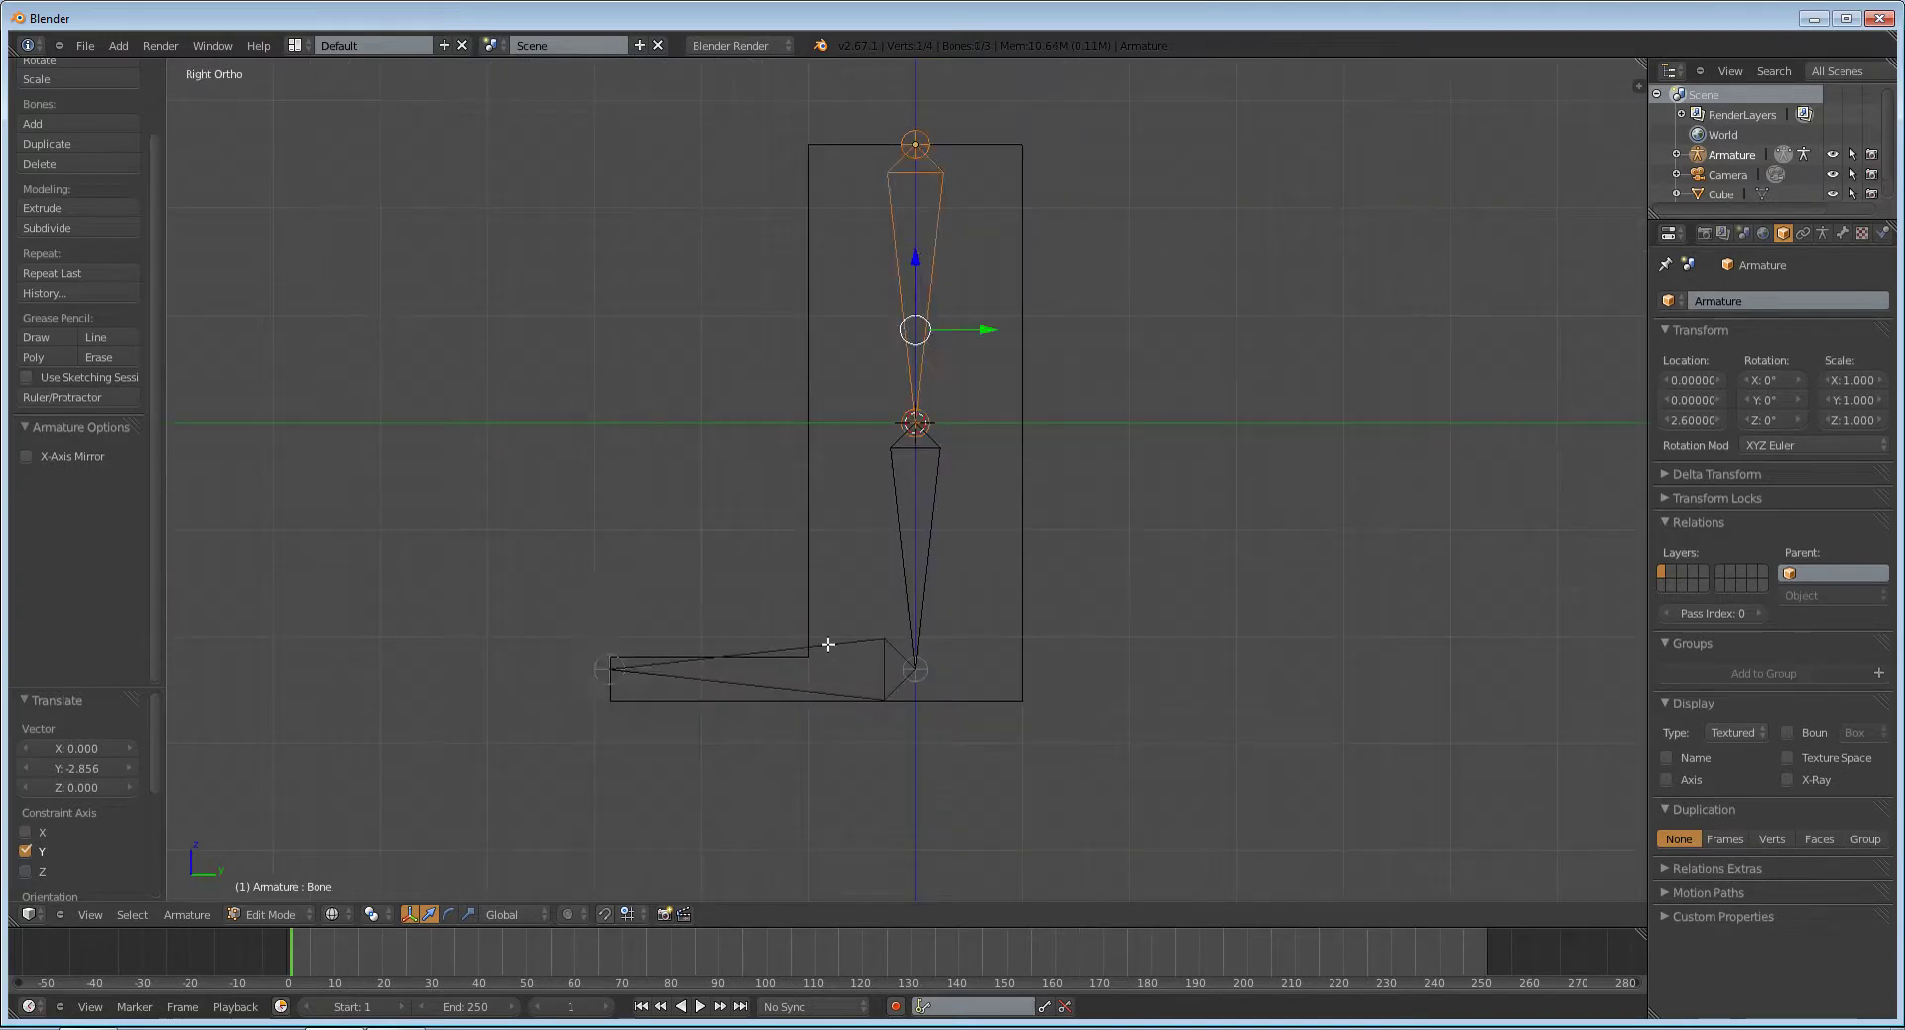
pyautogui.rightClick(914, 660)
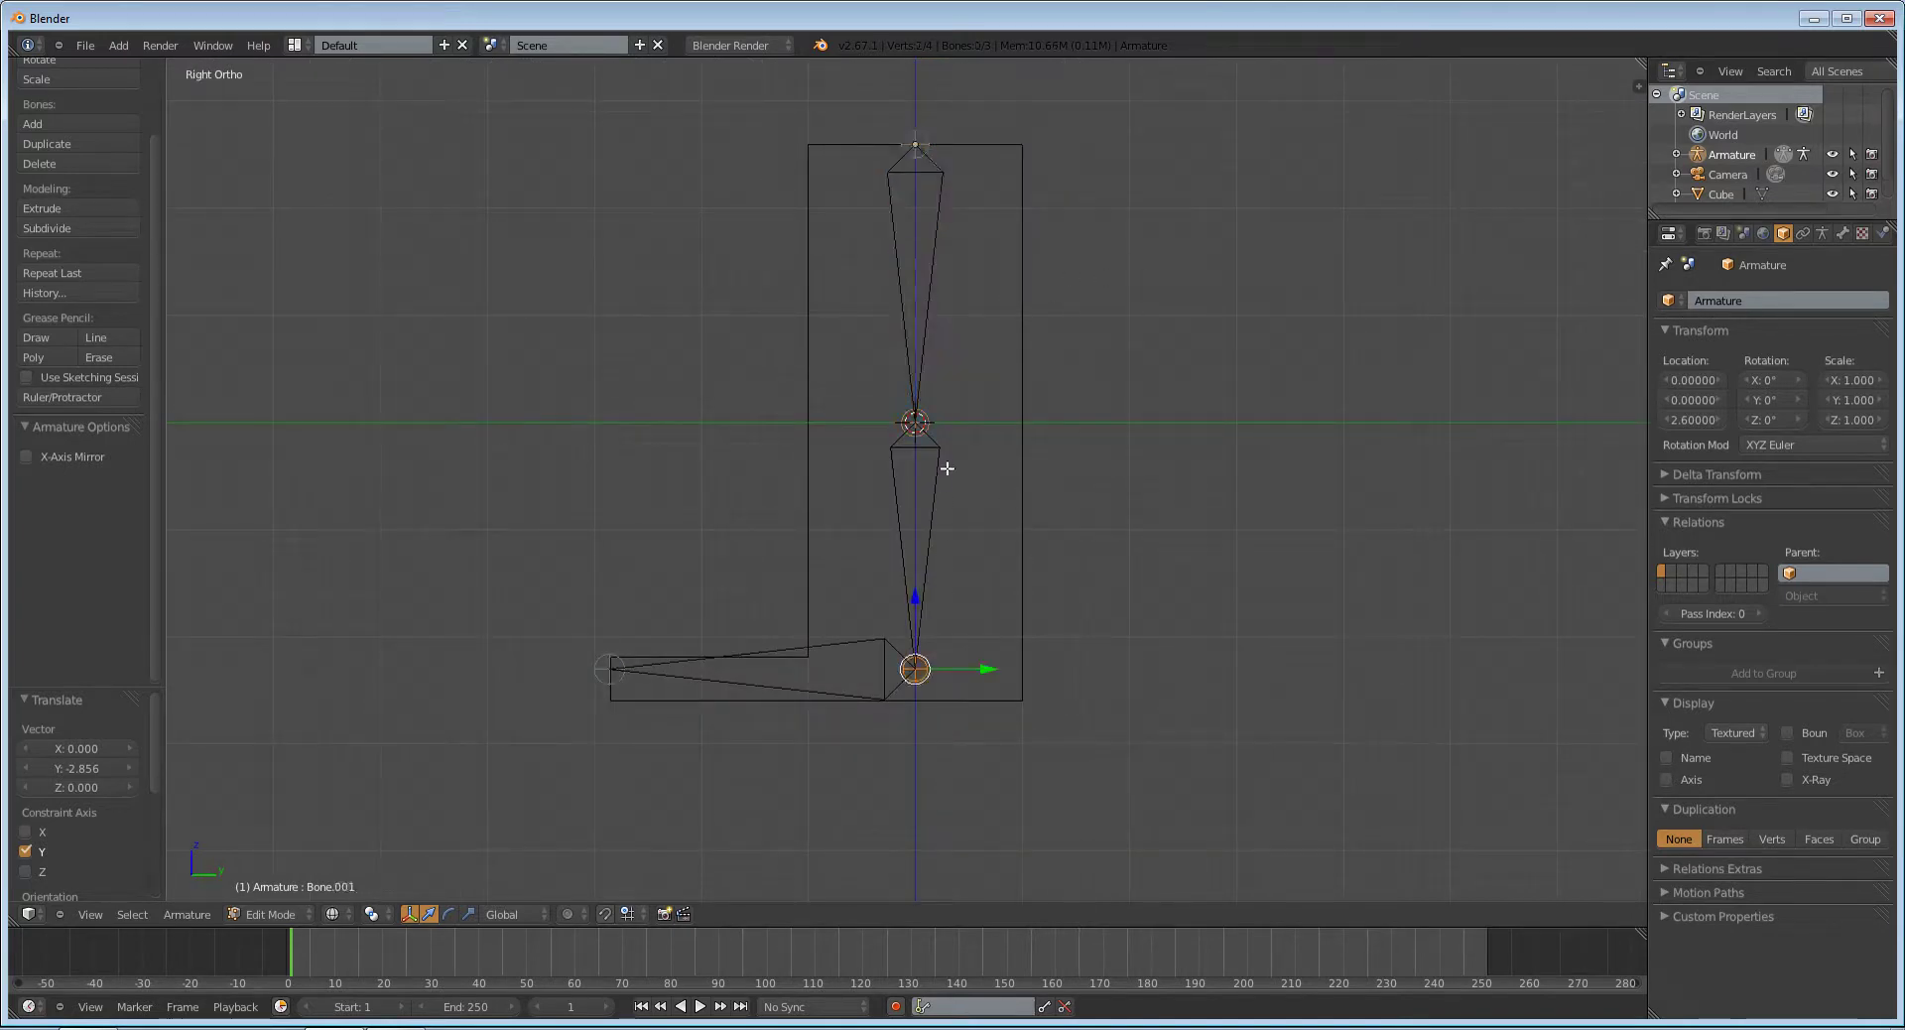
pyautogui.rightClick(920, 424)
pyautogui.press('g')
pyautogui.press('y')
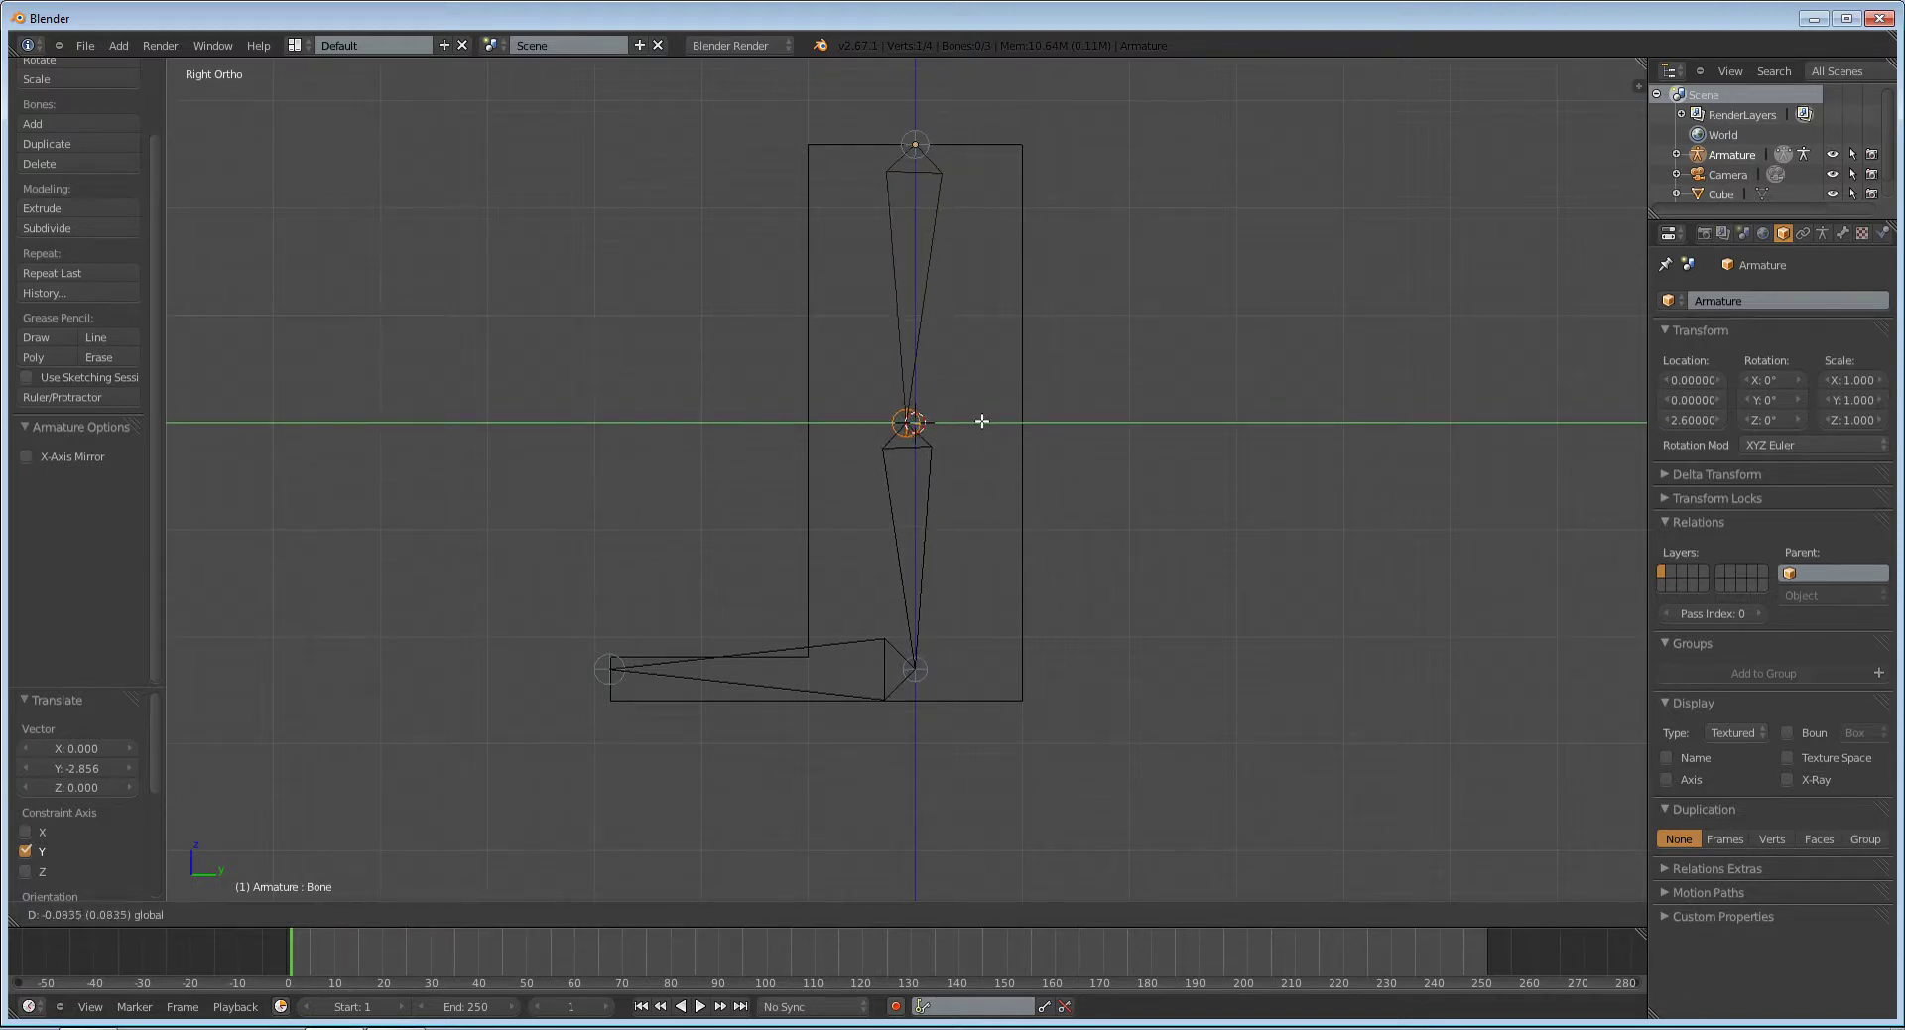
pyautogui.click(981, 421)
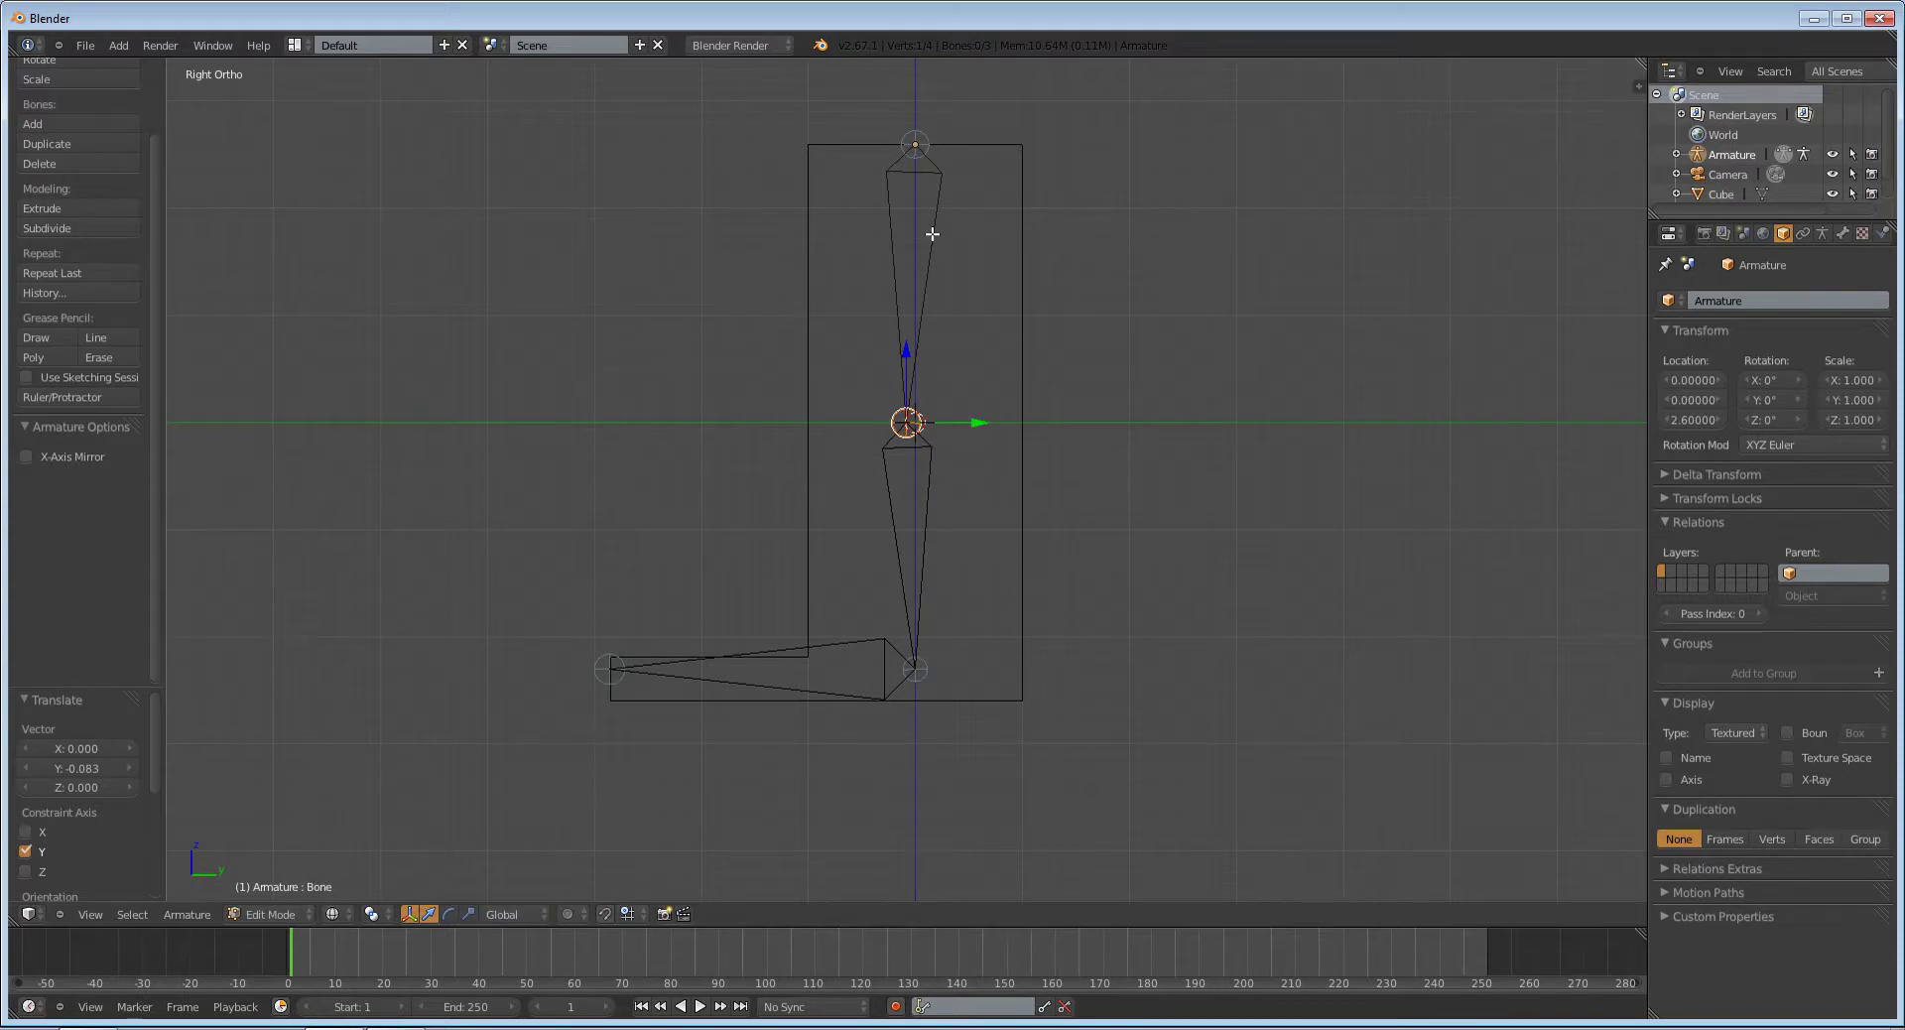
# Step: Name the upper leg bone 'thigh' in the Item panel
pyautogui.press('n')
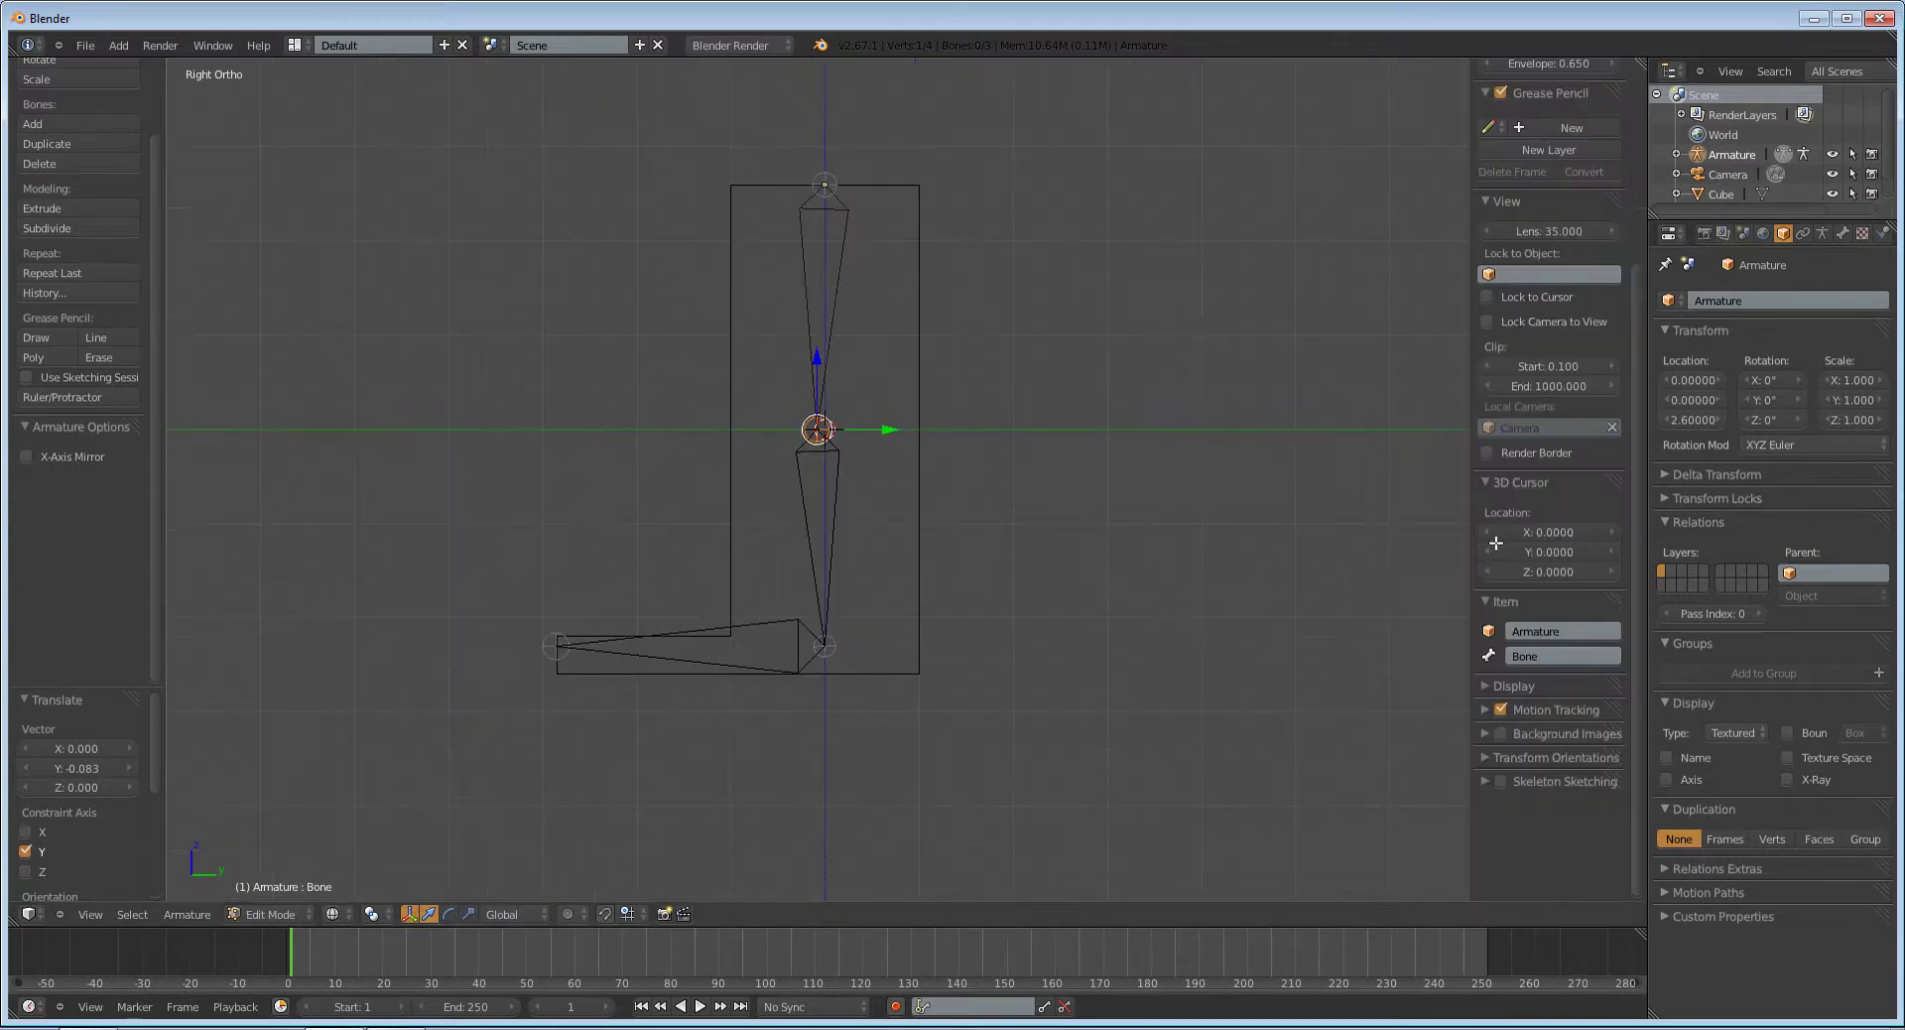
pyautogui.rightClick(842, 270)
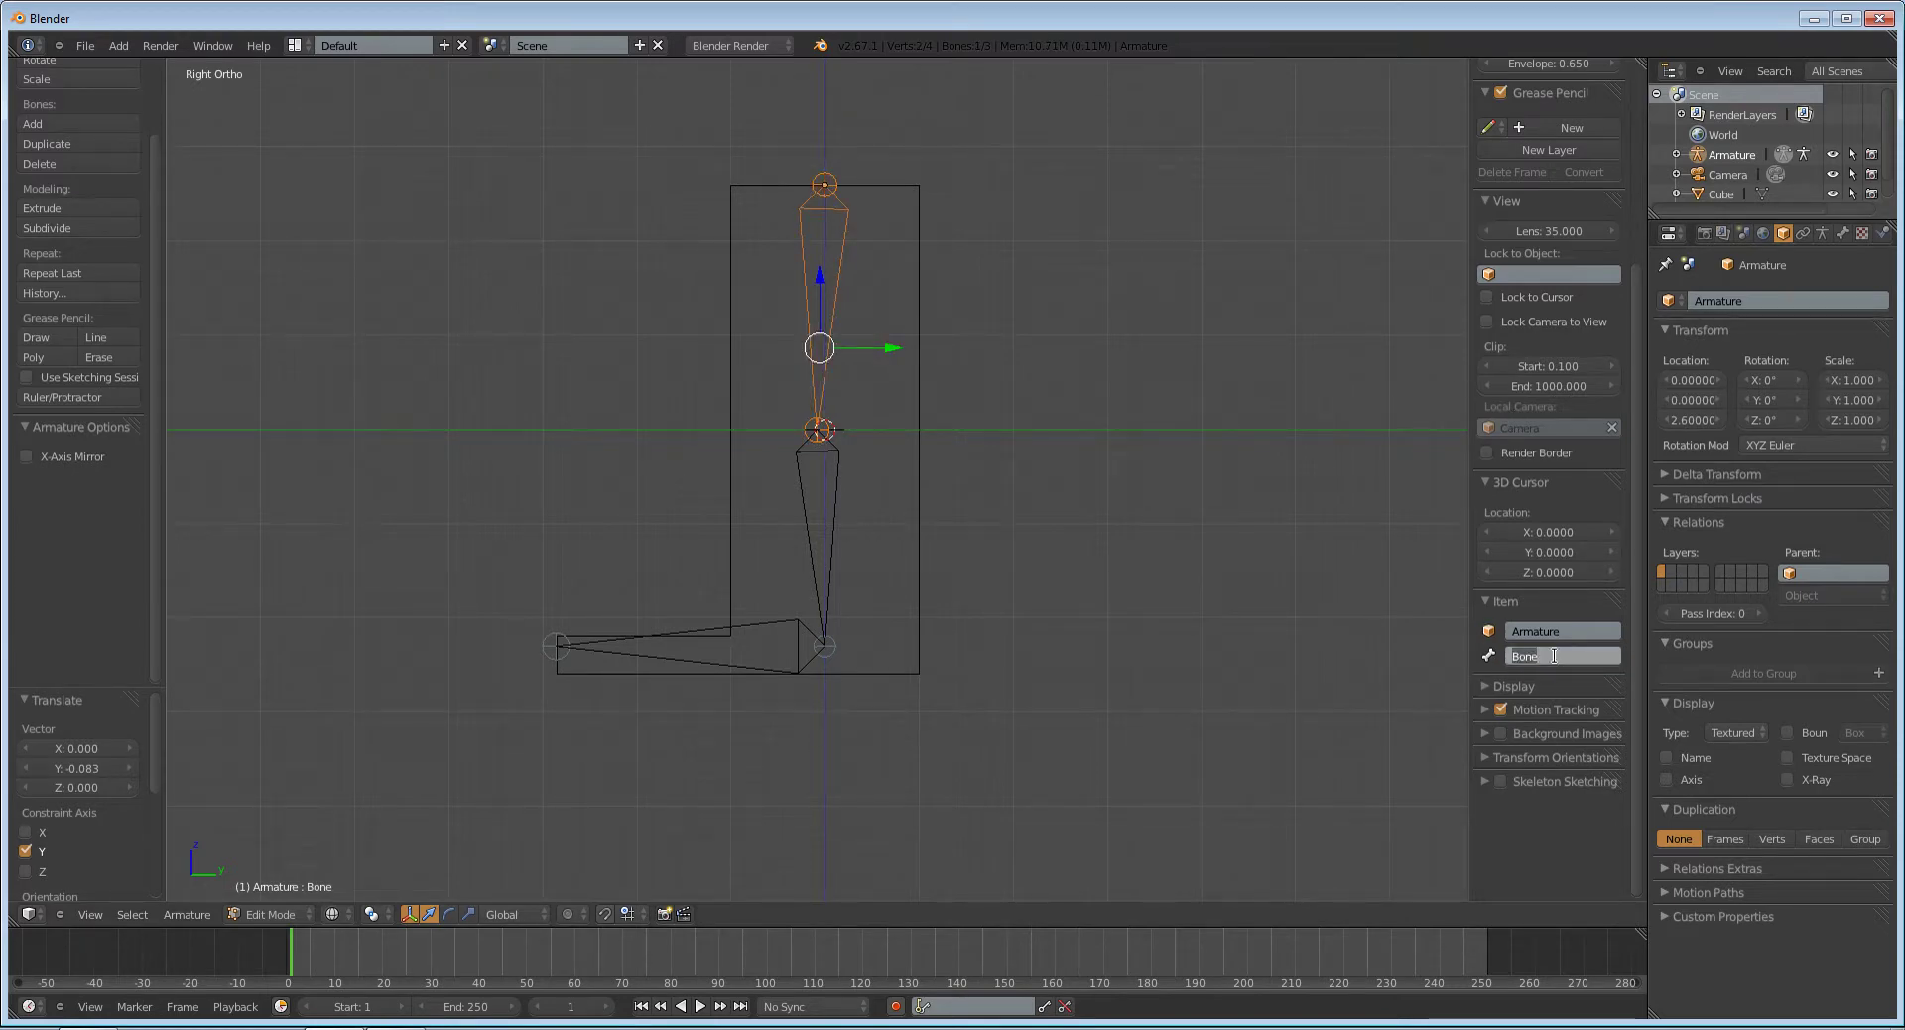
pyautogui.write('thigh')
# Step: Name the lower leg bone 'shin' and begin renaming the foot bone
pyautogui.rightClick(845, 553)
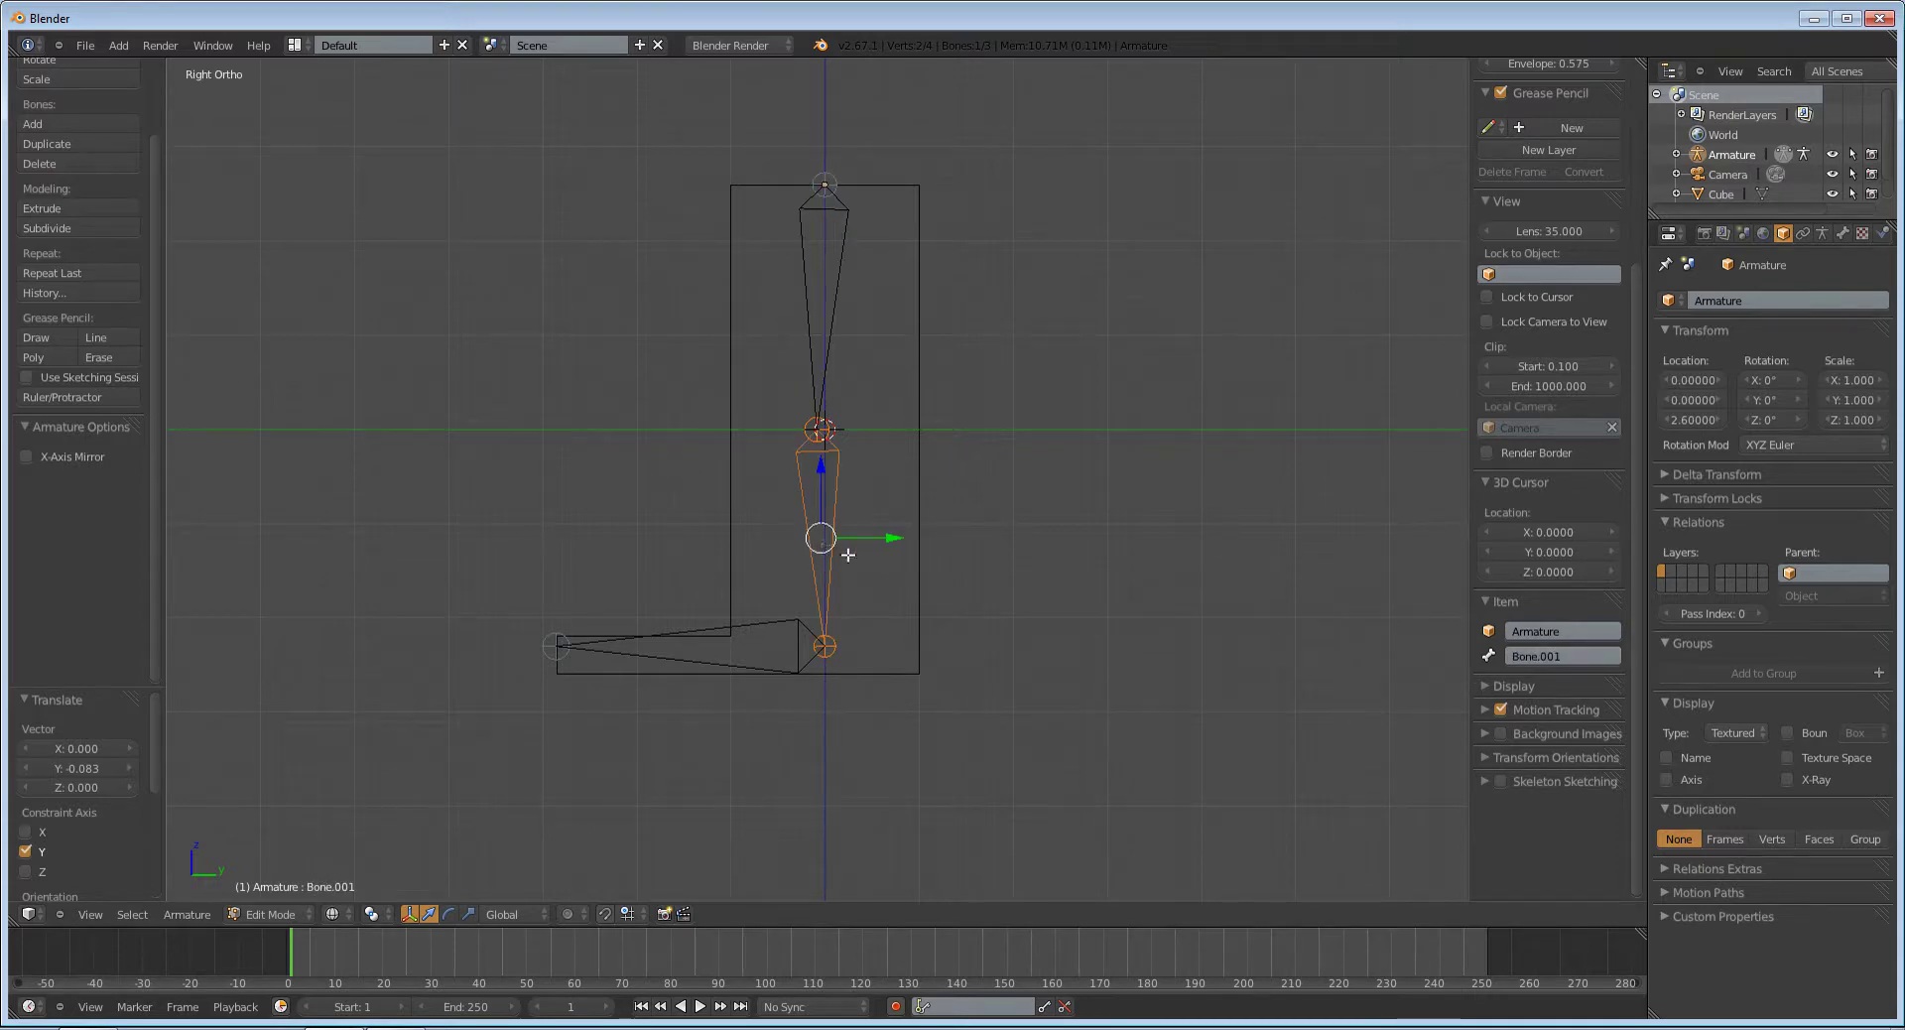
pyautogui.click(1538, 655)
pyautogui.write('shin')
pyautogui.press('Return')
pyautogui.rightClick(723, 647)
pyautogui.click(1555, 654)
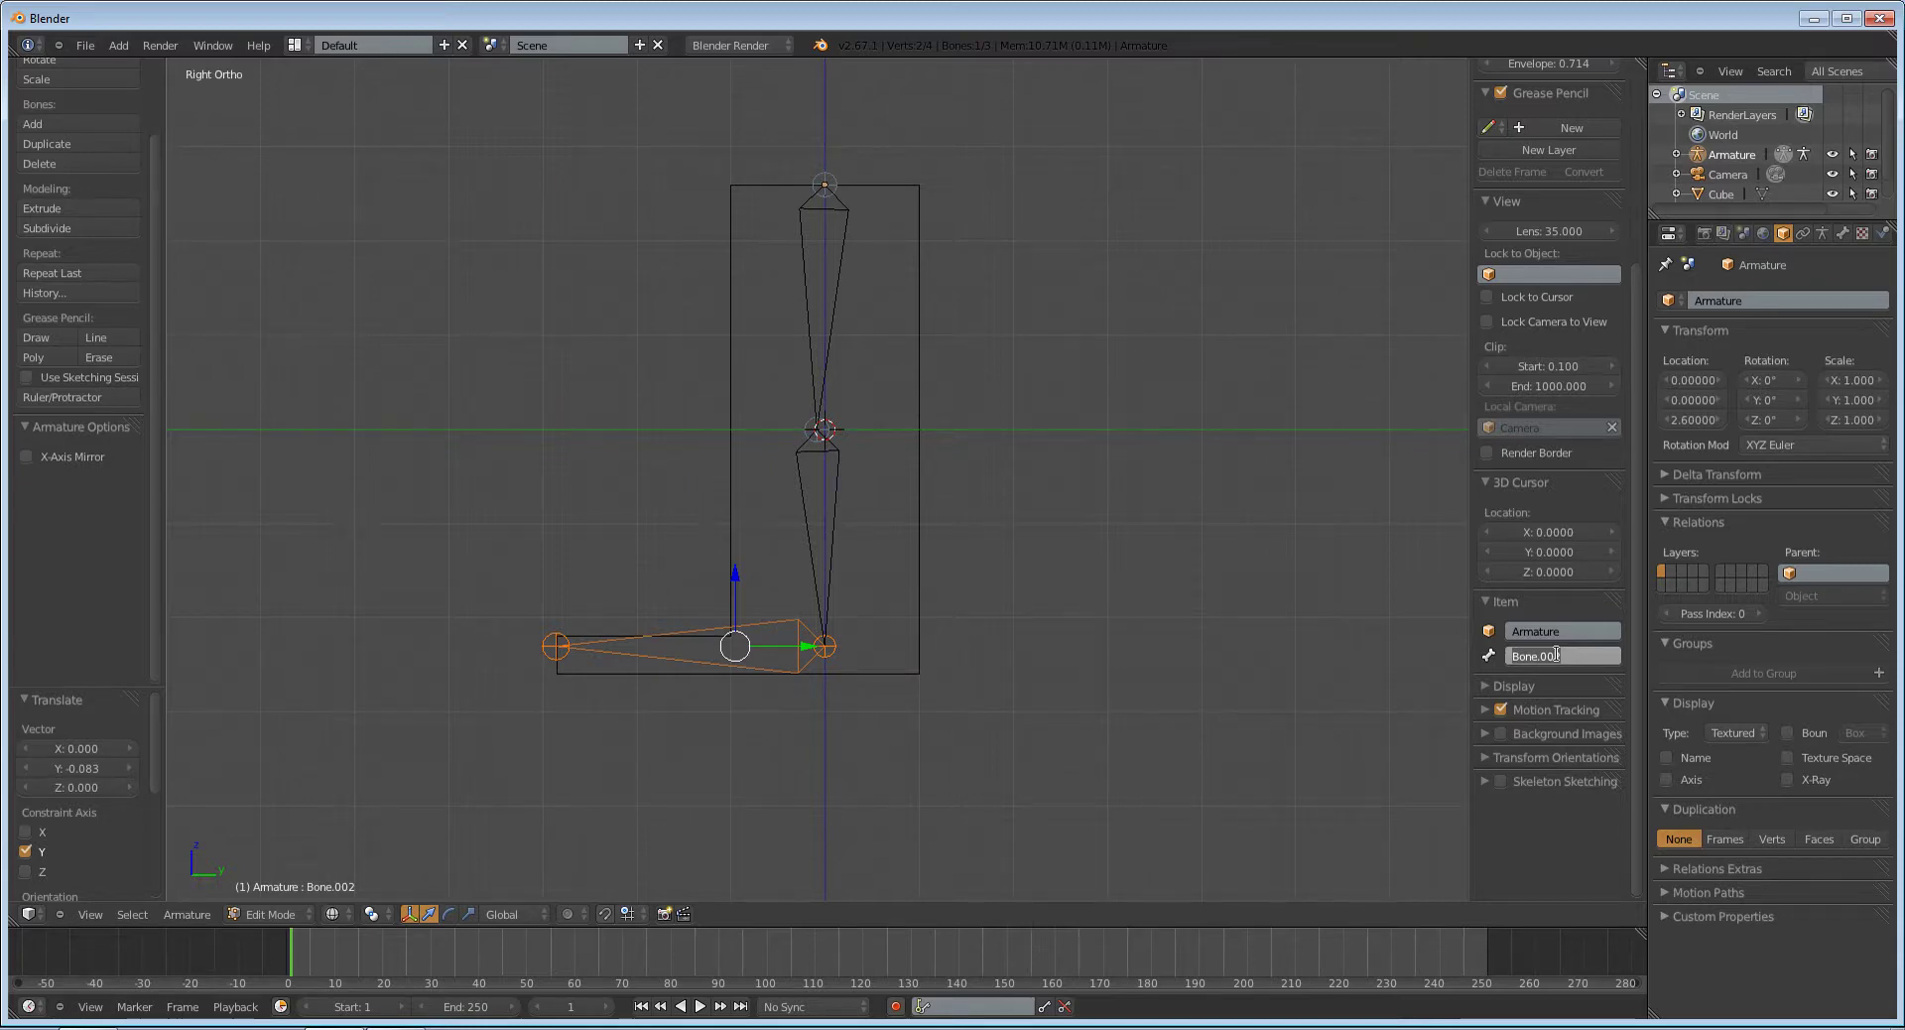
# Step: Name the third bone 'foot' and return to the right side view
pyautogui.write('foot')
pyautogui.press('Return')
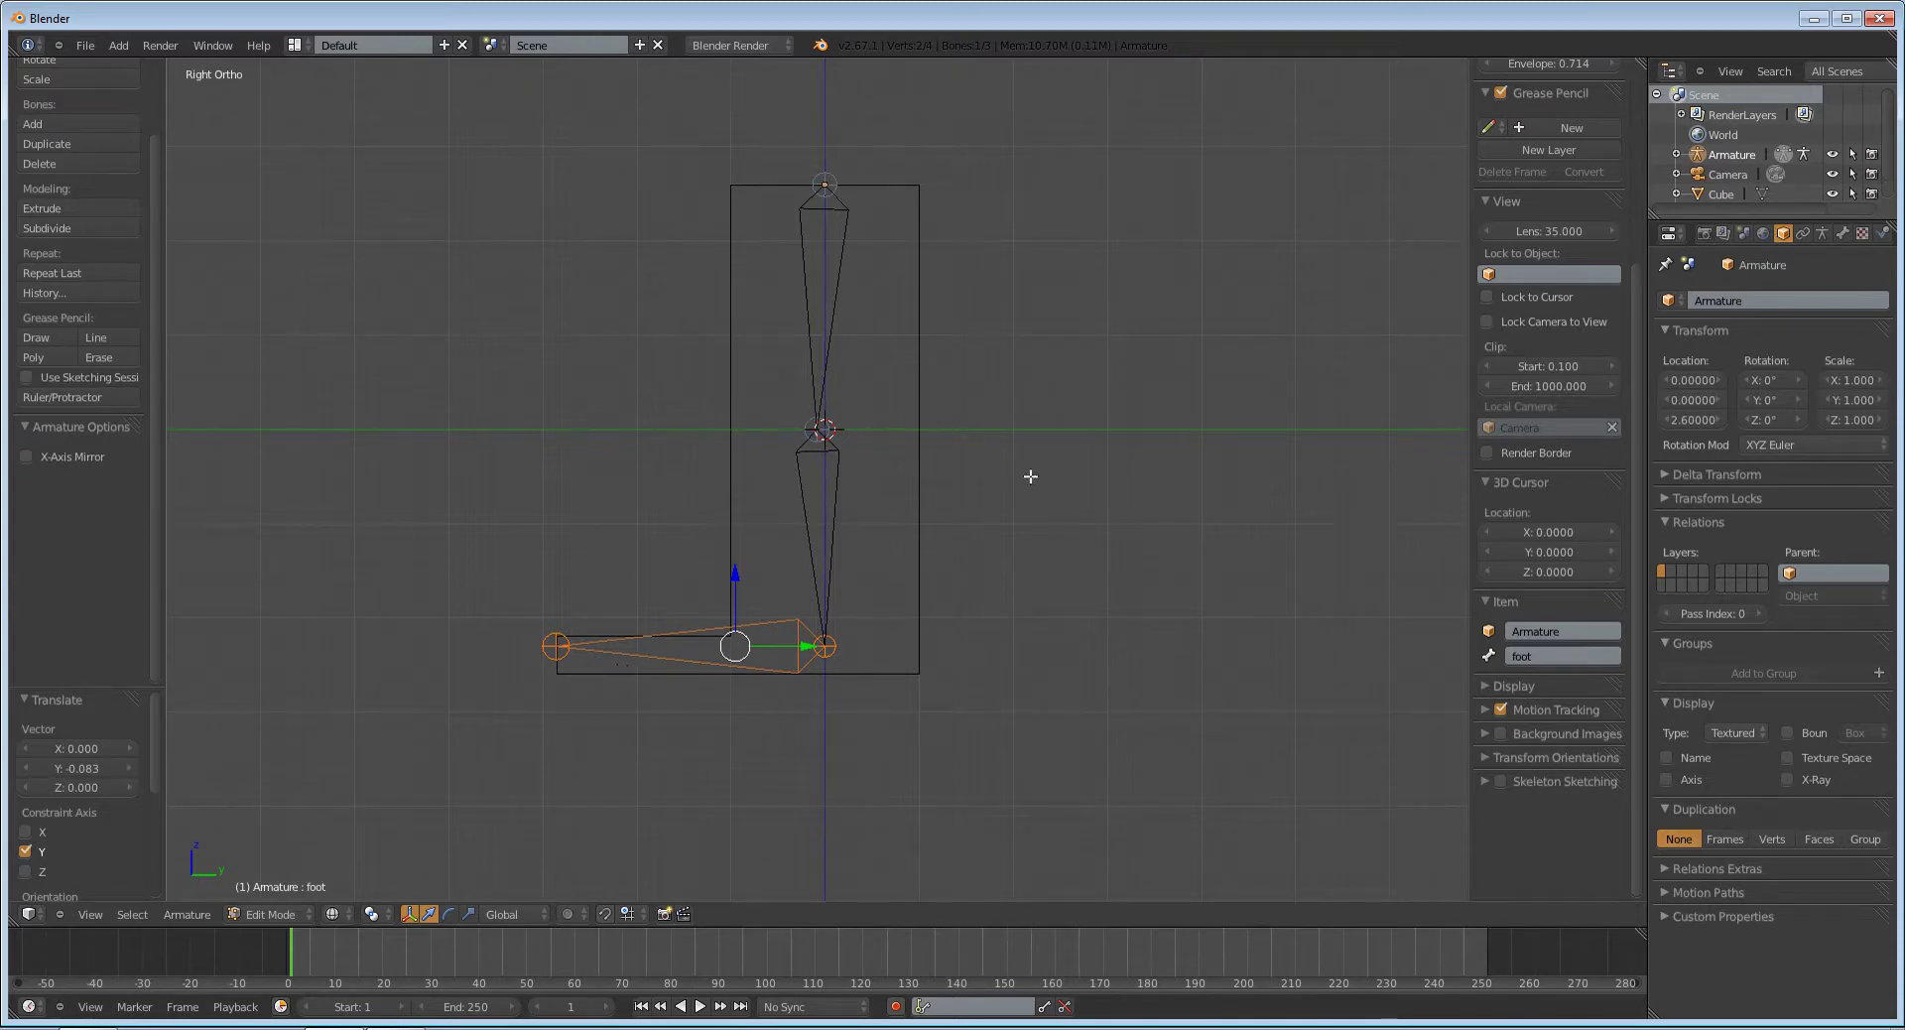
pyautogui.moveTo(1124, 432); pyautogui.dragTo(879, 556, button='middle')
pyautogui.press('KP_3')
pyautogui.scroll(2, 879, 557)
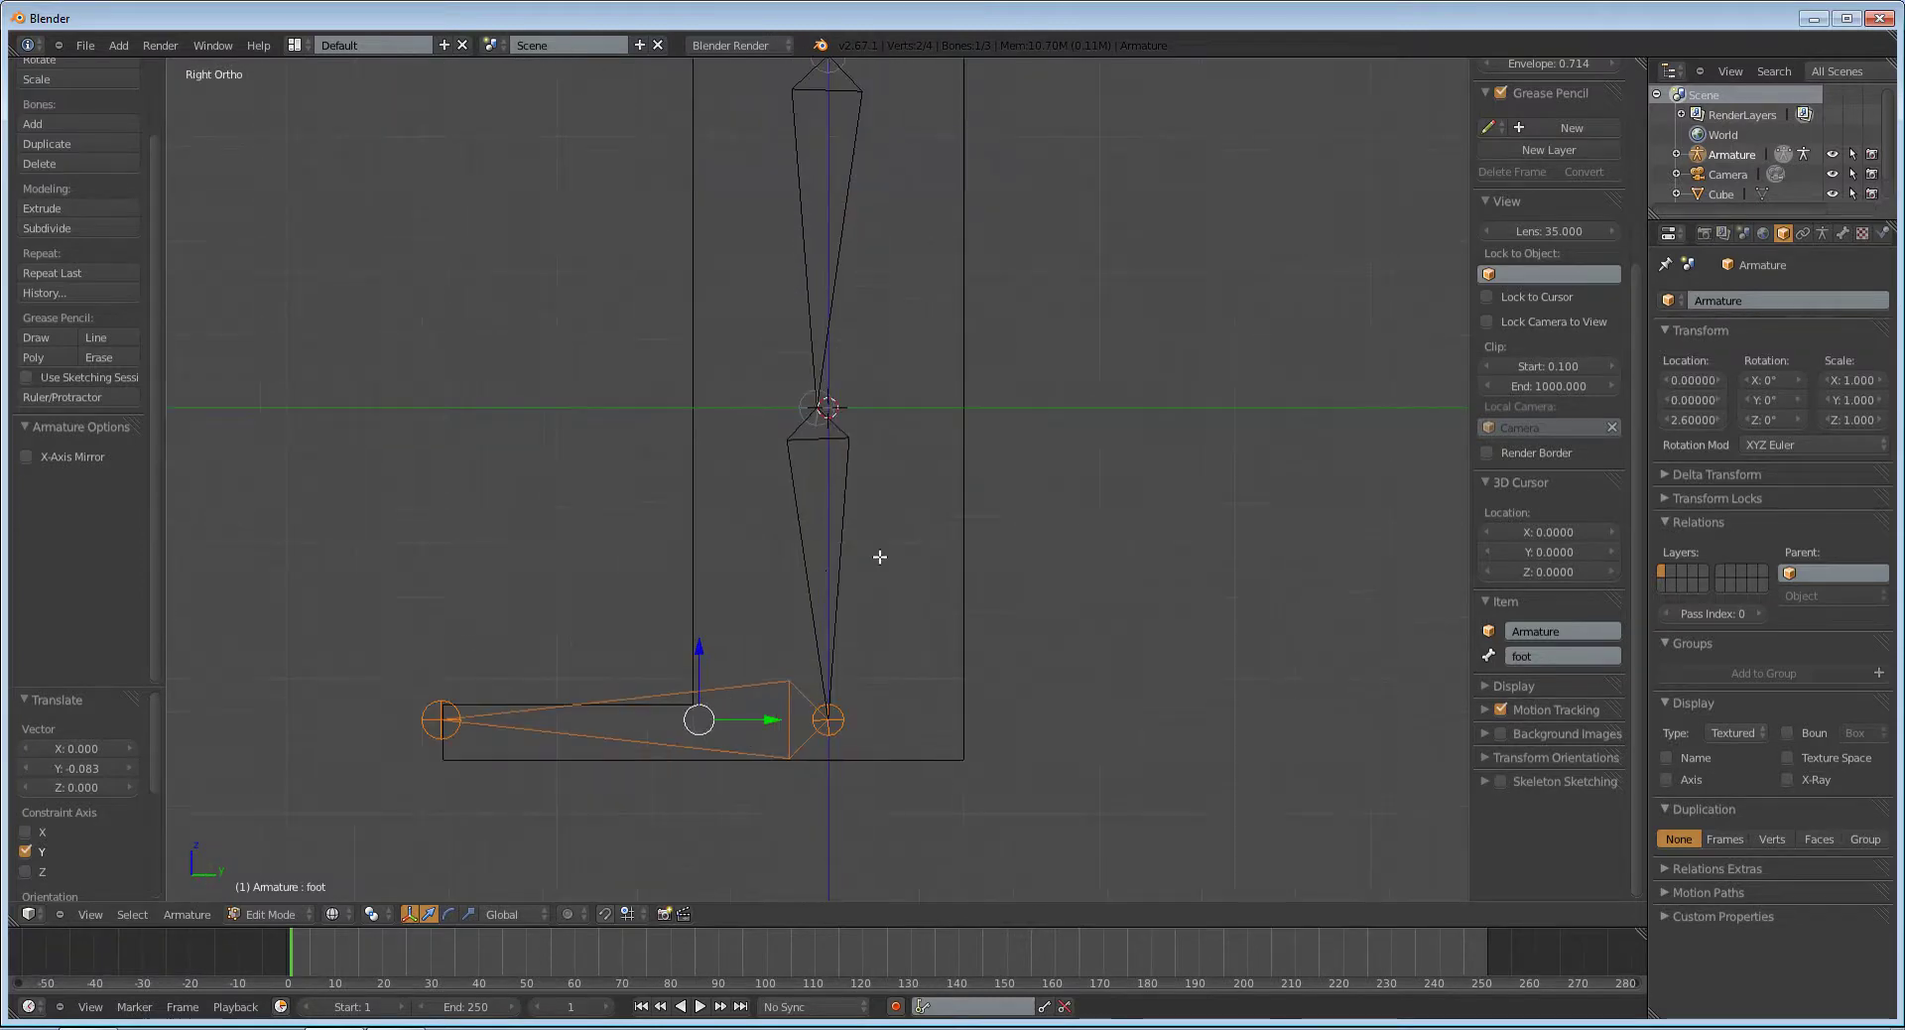
# Step: Check in the Bone properties that foot connects to shin and shin to thigh
pyautogui.click(1844, 233)
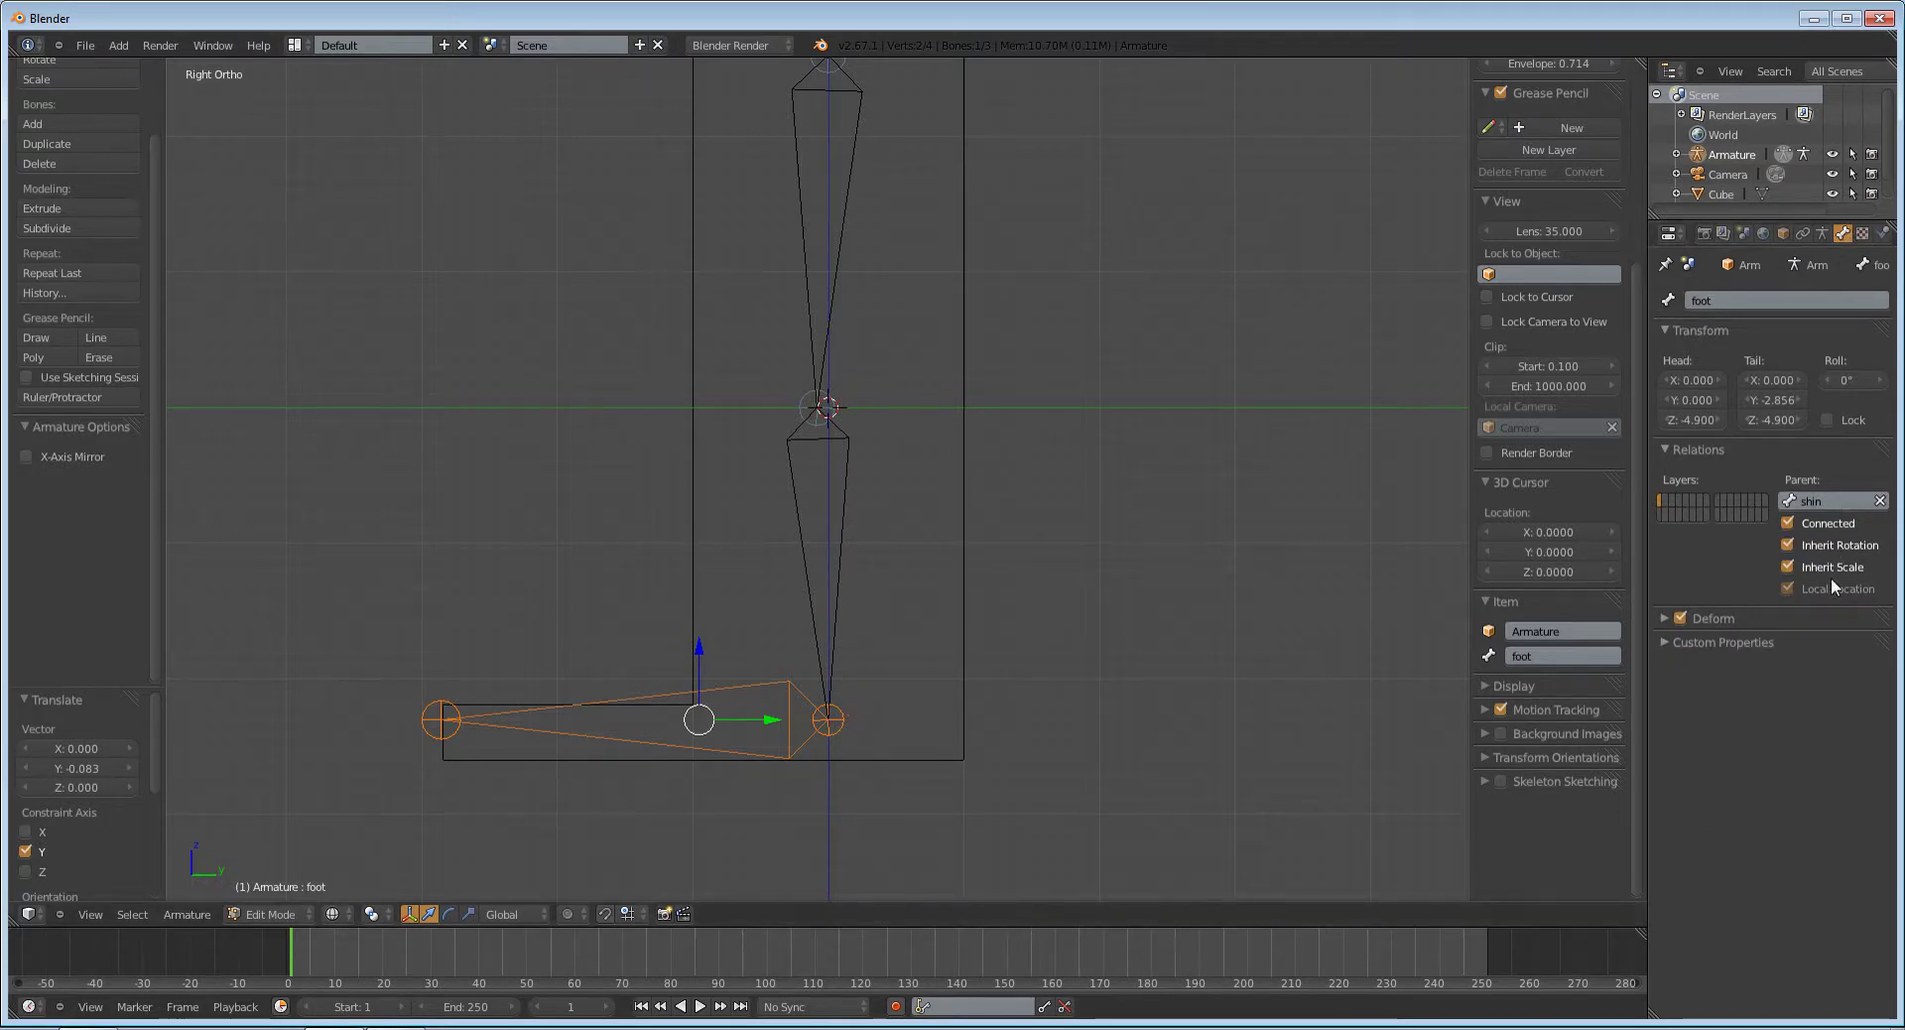
pyautogui.rightClick(831, 529)
pyautogui.rightClick(789, 689)
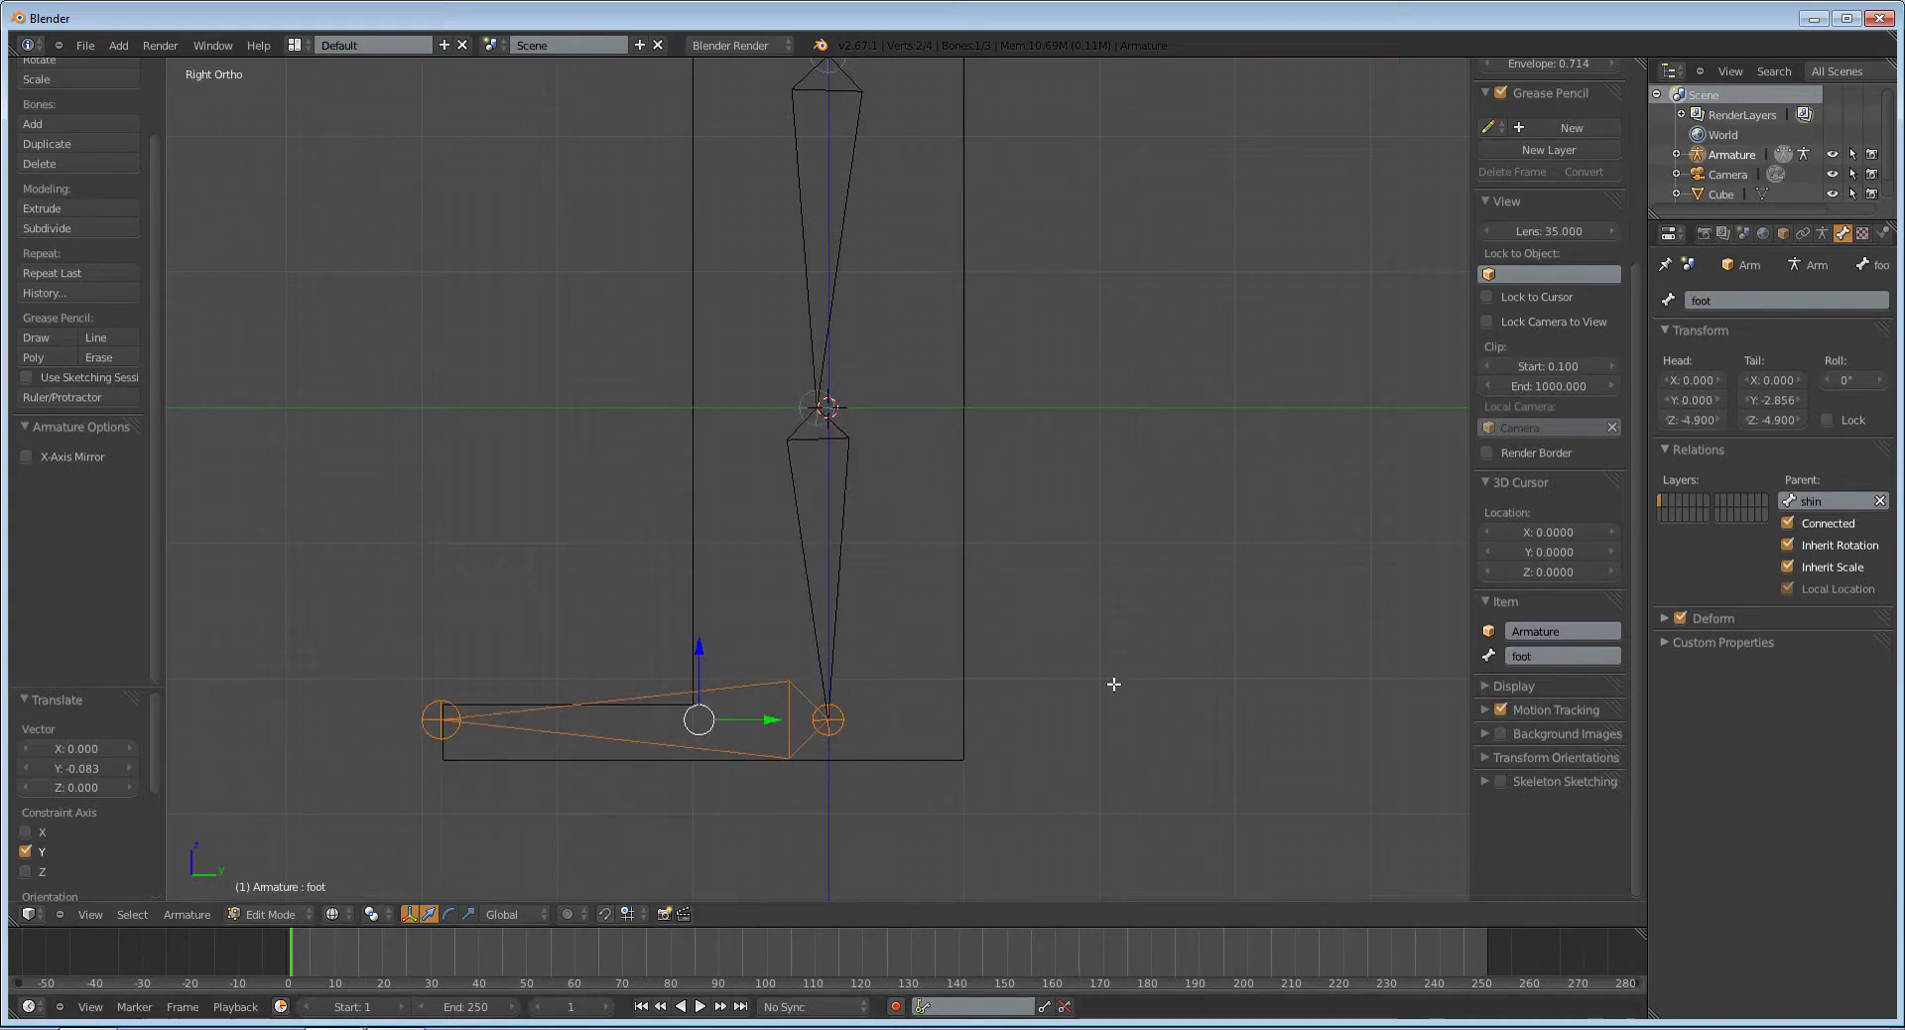
# Step: Duplicate the foot bone and place the copy just beneath the foot
pyautogui.keyDown('shift'); pyautogui.moveTo(1133, 677); pyautogui.dragTo(1032, 586, button='middle'); pyautogui.keyUp('shift')
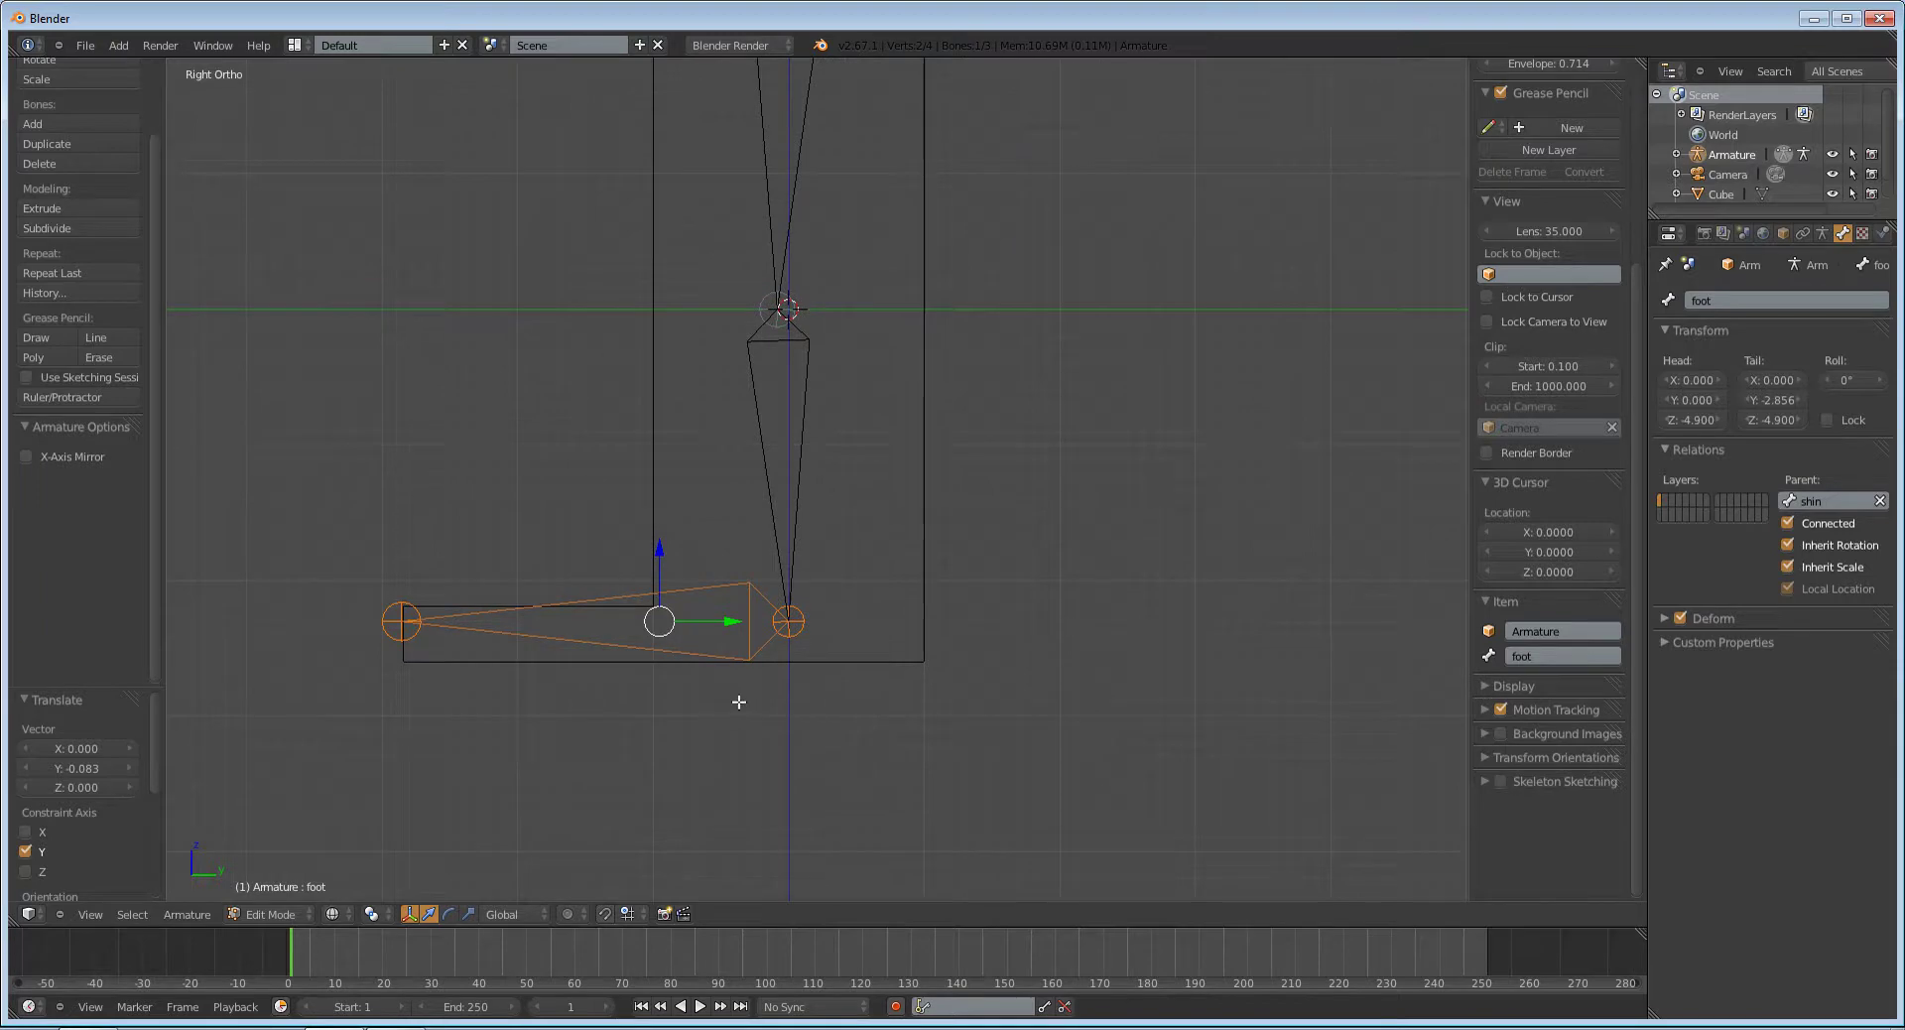
pyautogui.hotkey('shift', 'd')
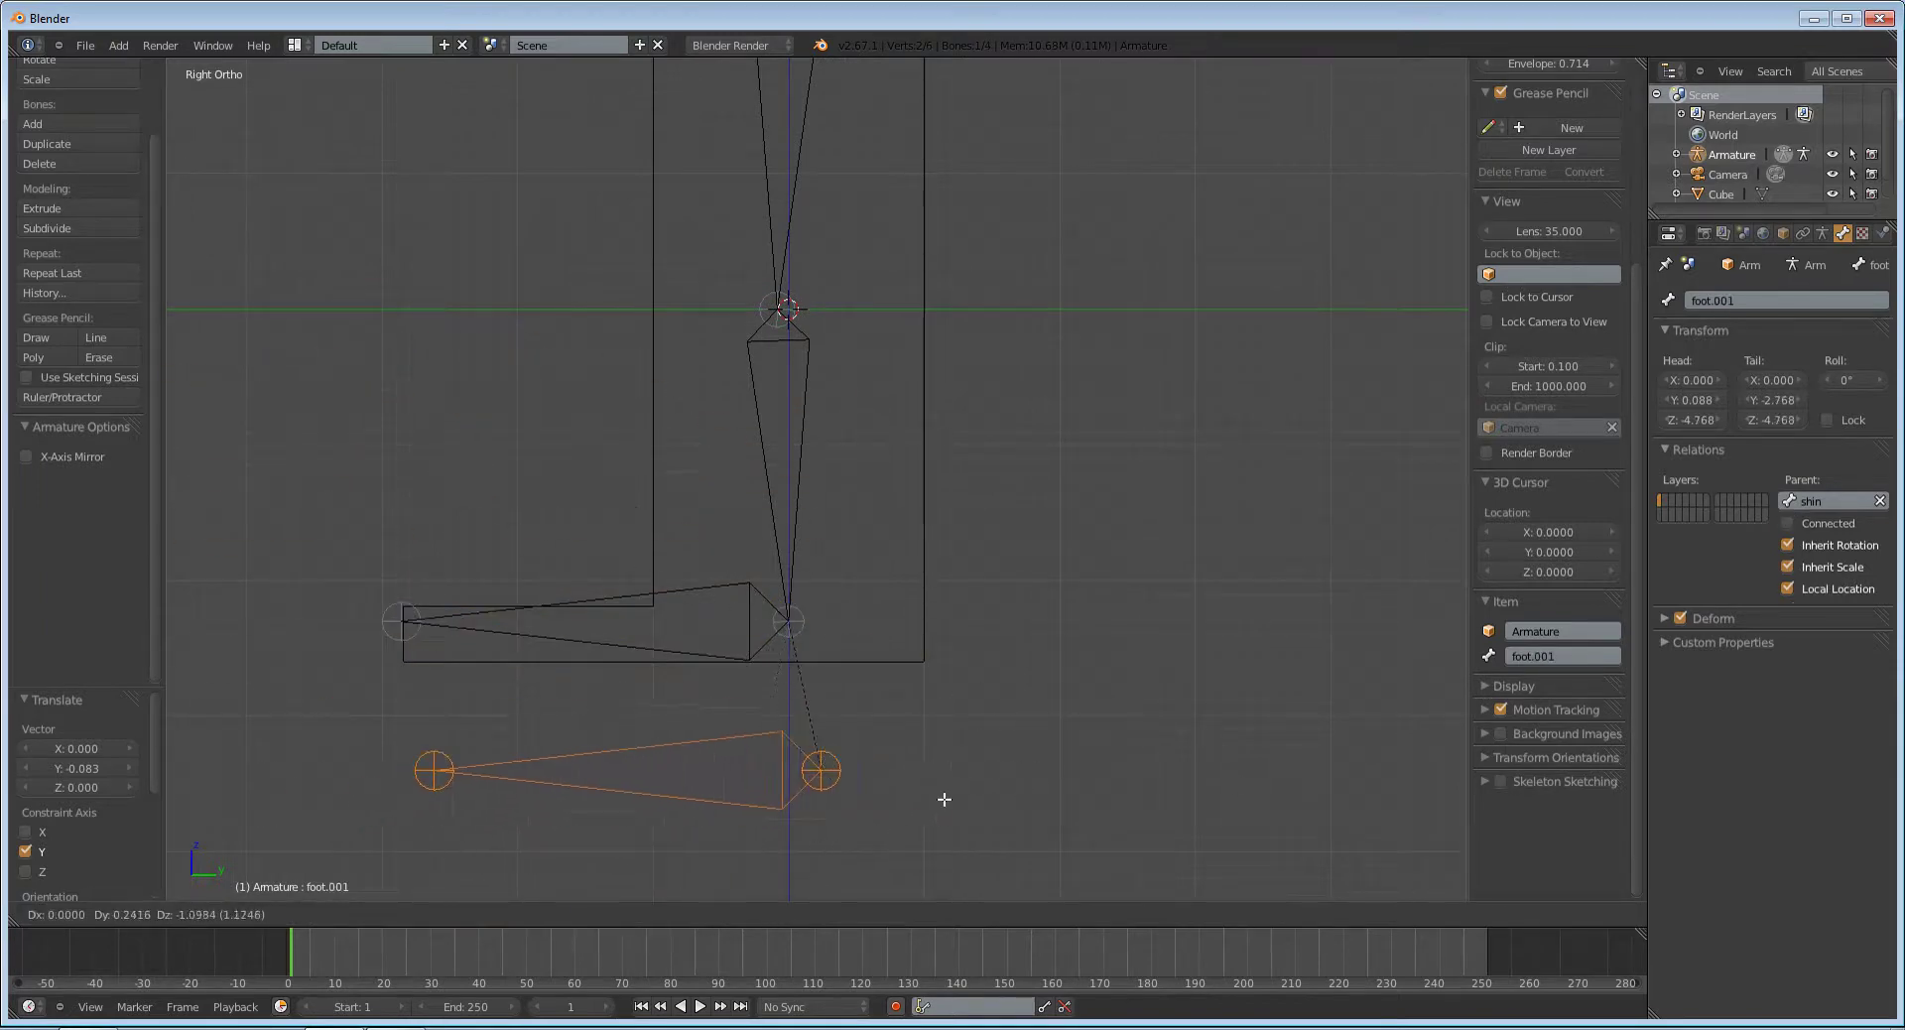
pyautogui.click(1023, 705)
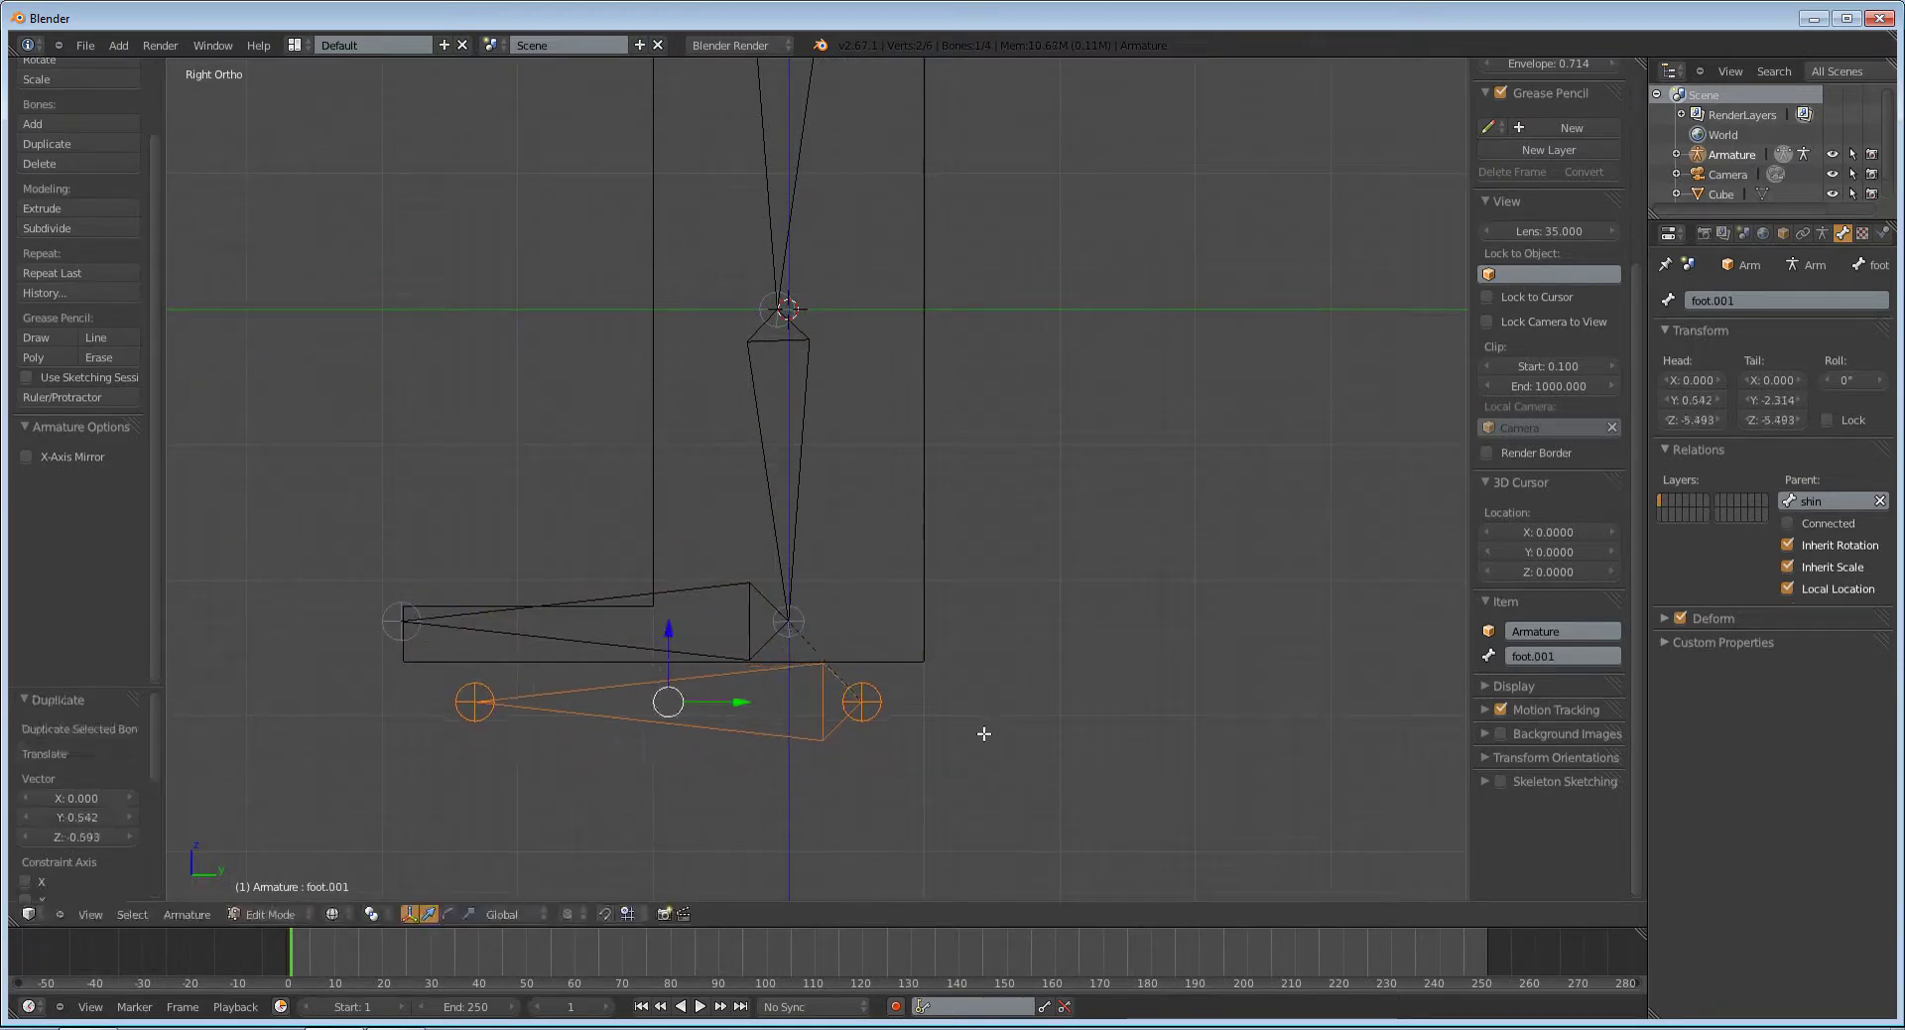
pyautogui.press('g')
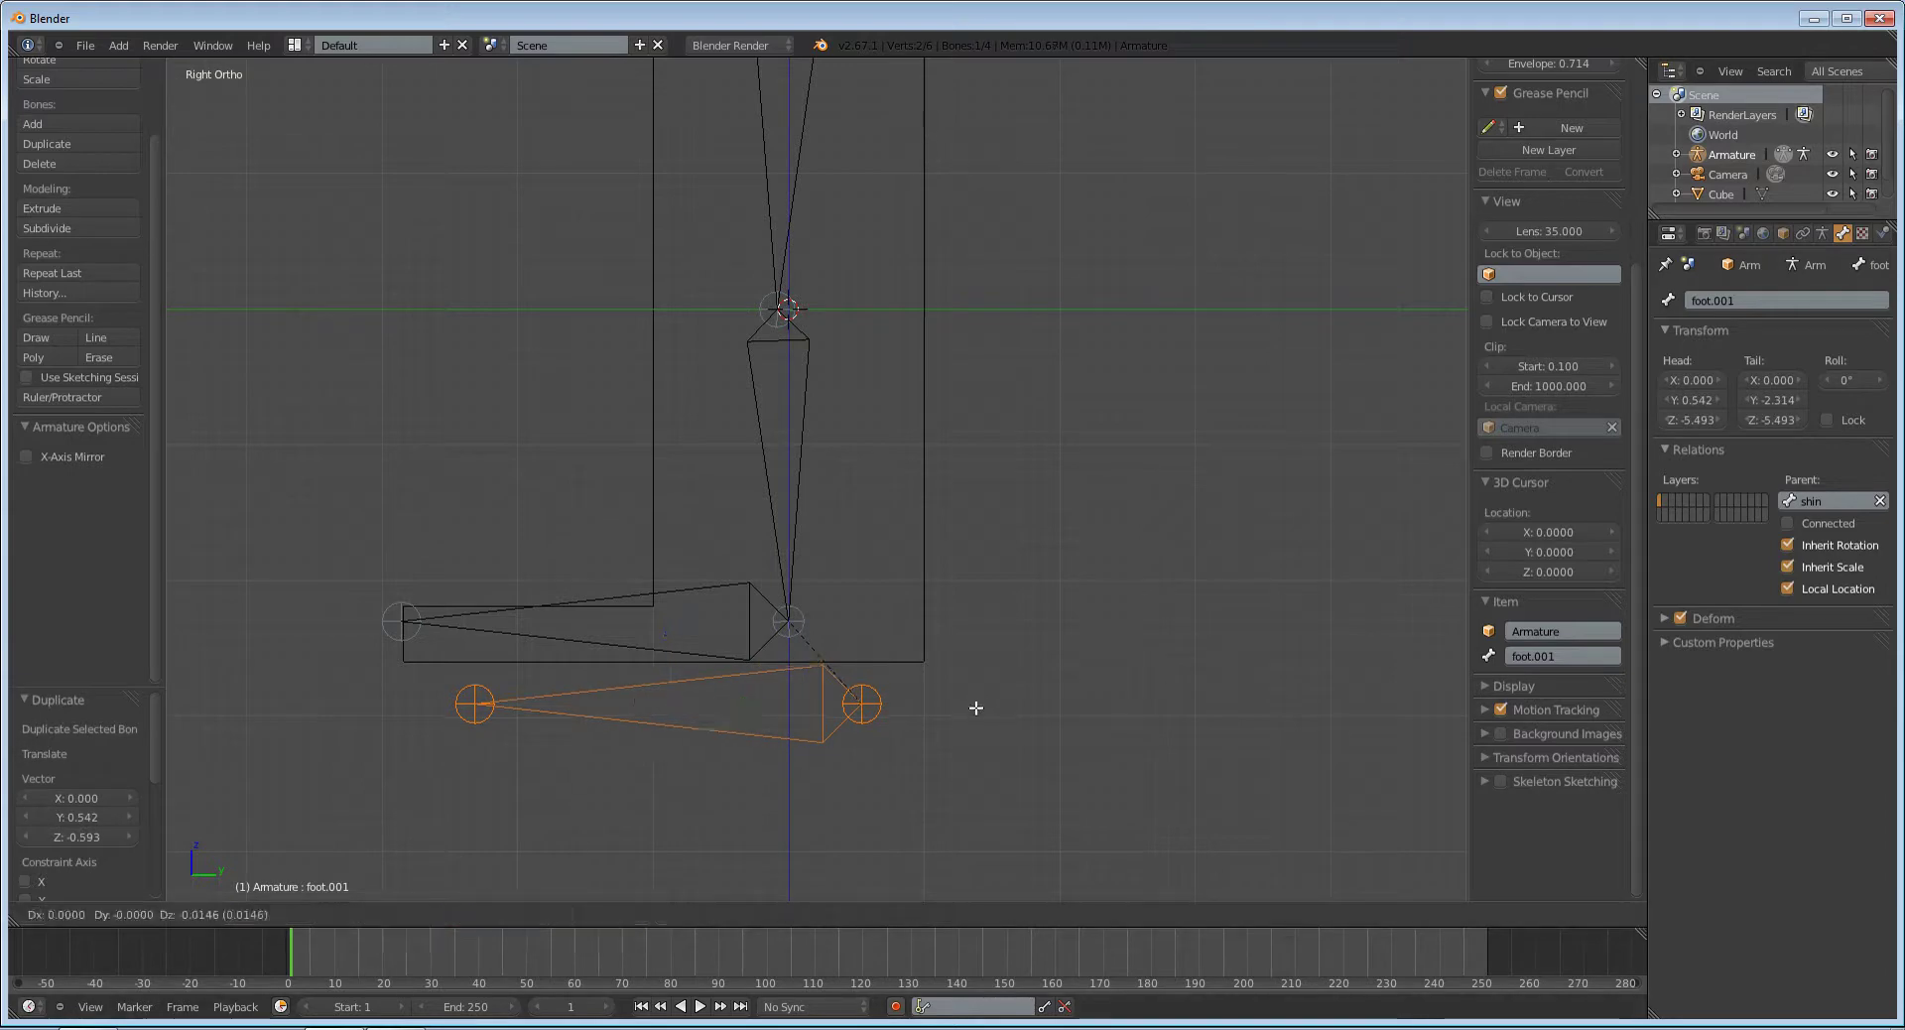
pyautogui.click(972, 705)
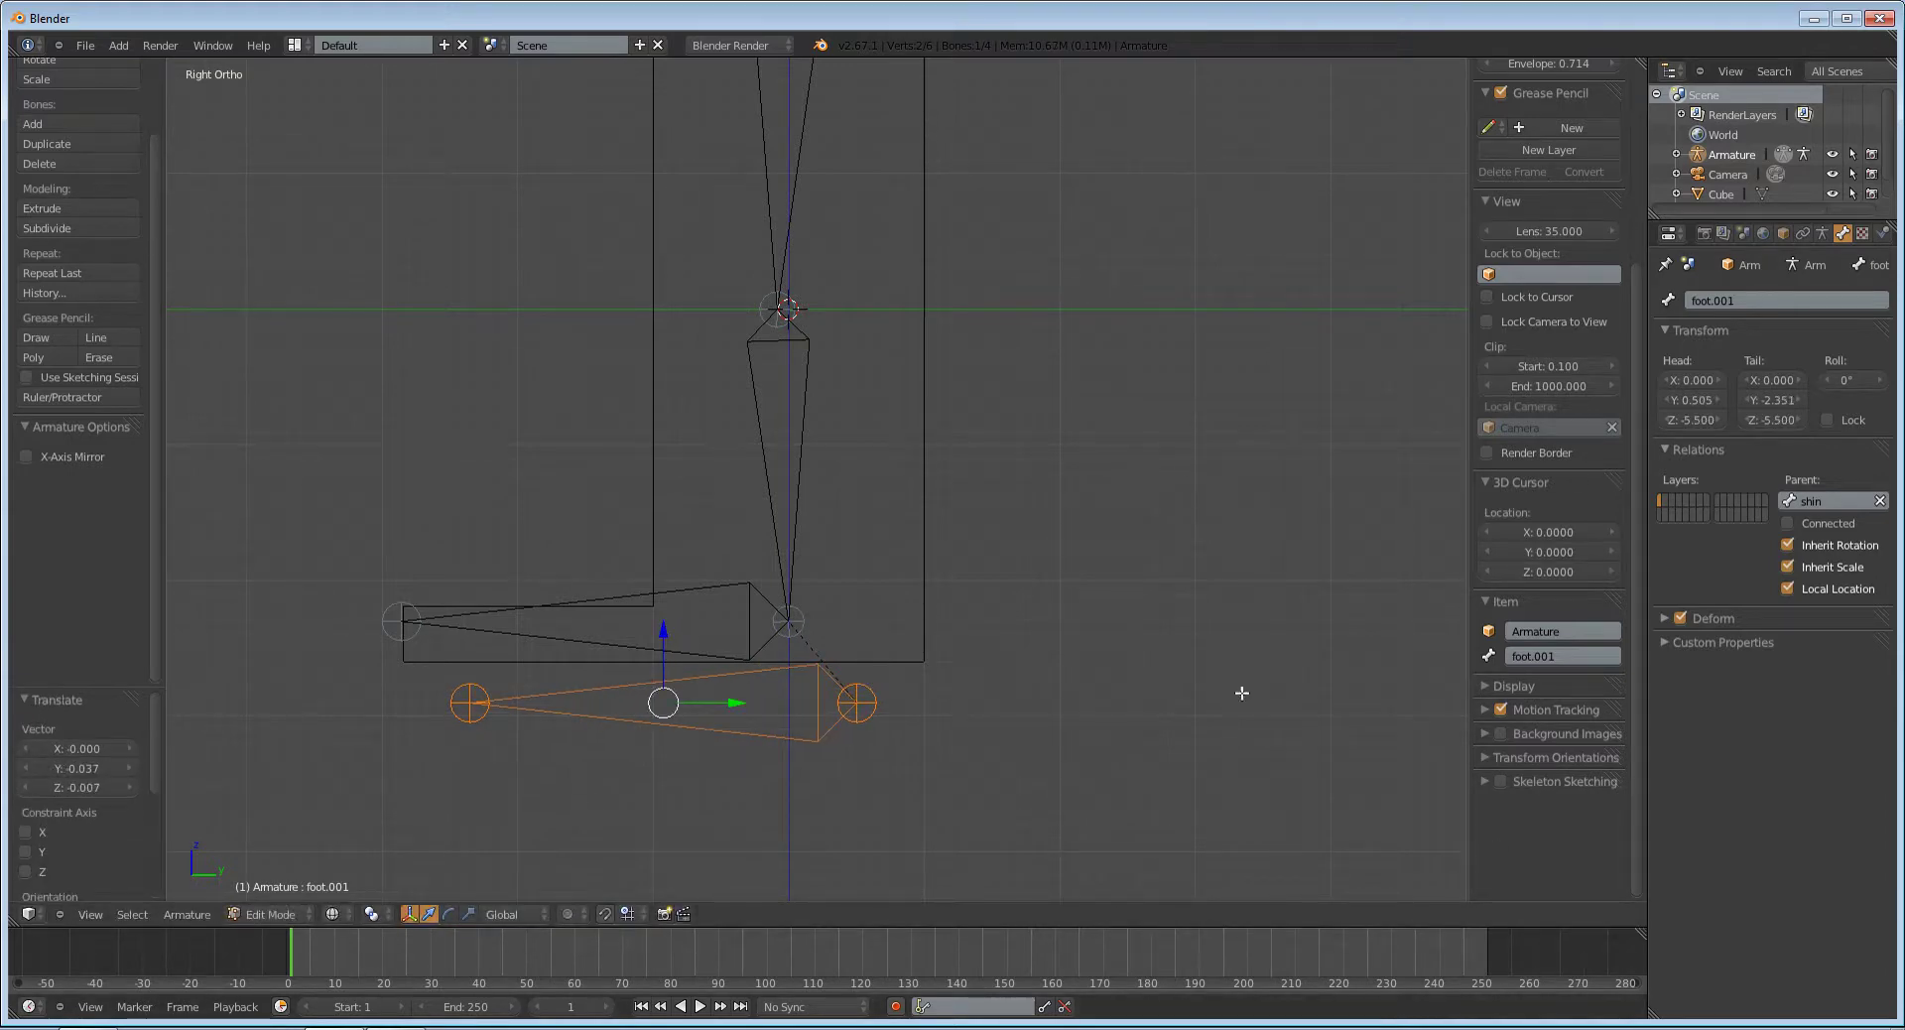
# Step: Rename the duplicate 'ik_control' and clear its shin parent
pyautogui.click(1587, 655)
pyautogui.press('BackSpace')
pyautogui.write('ik_control')
pyautogui.press('Return')
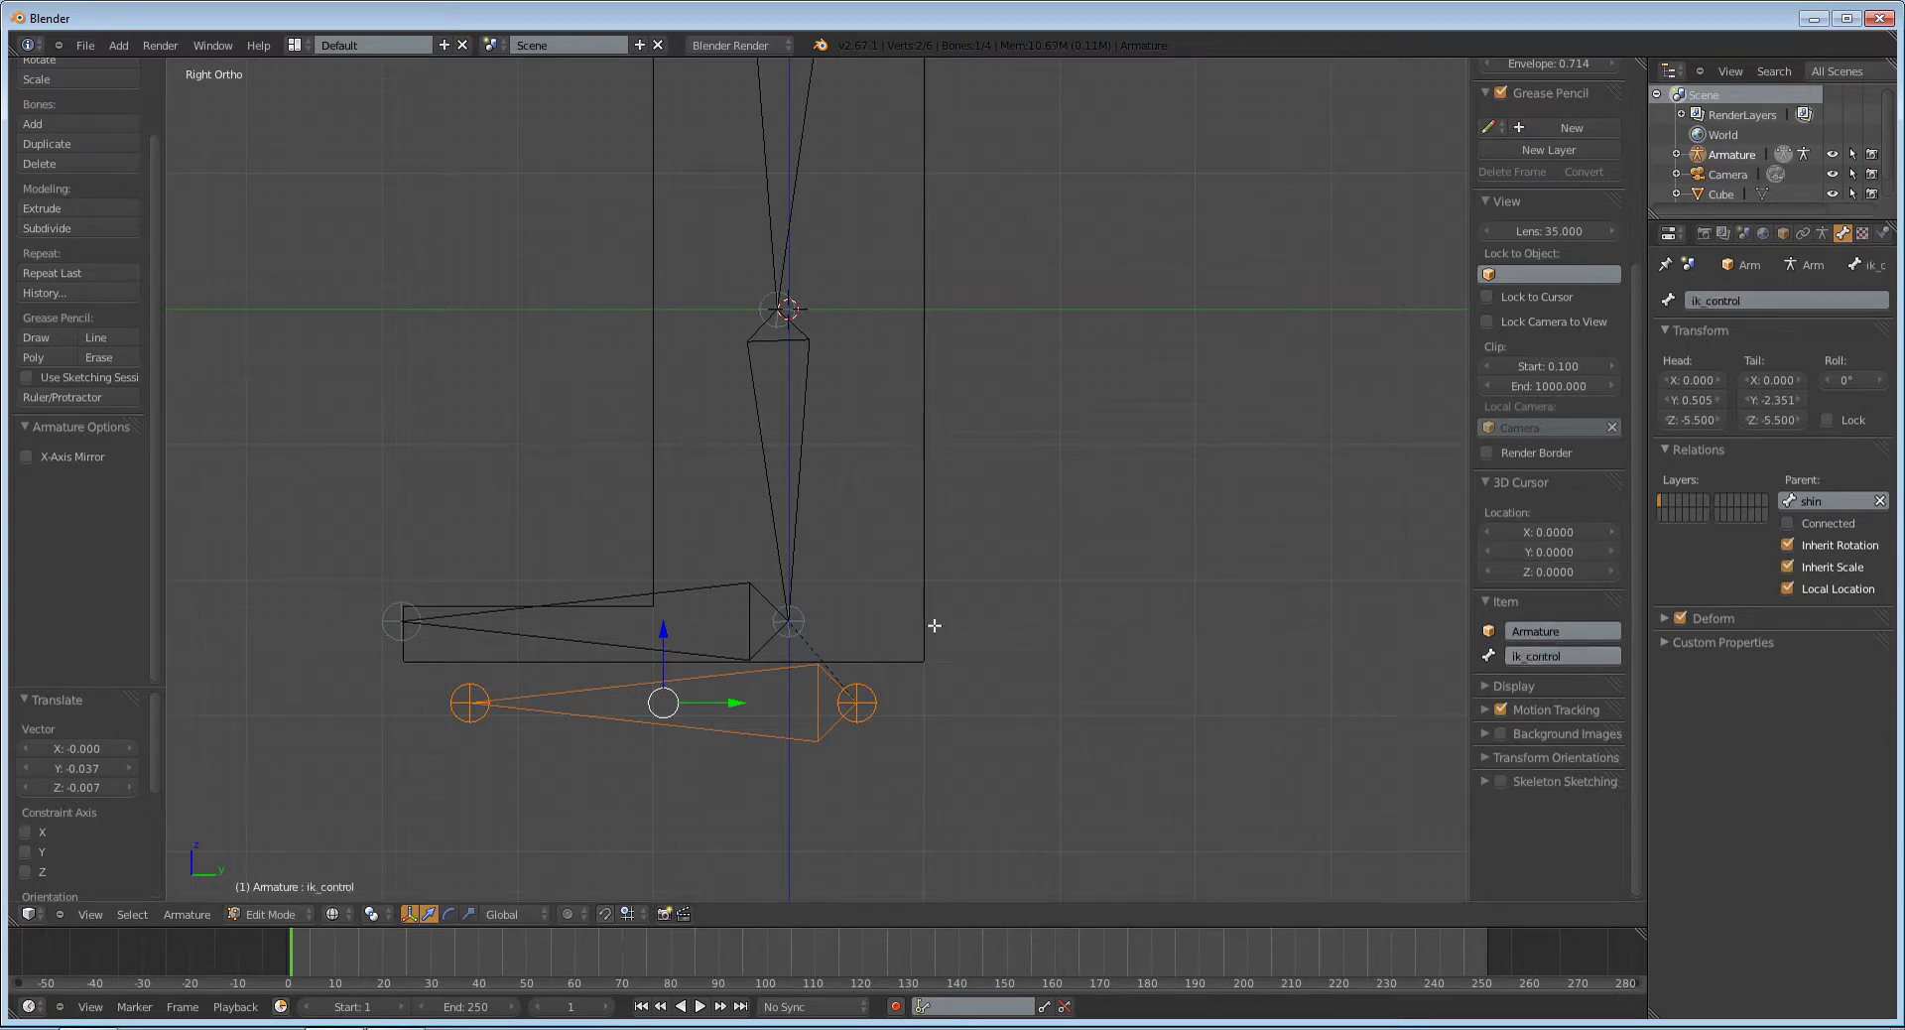
pyautogui.click(1880, 501)
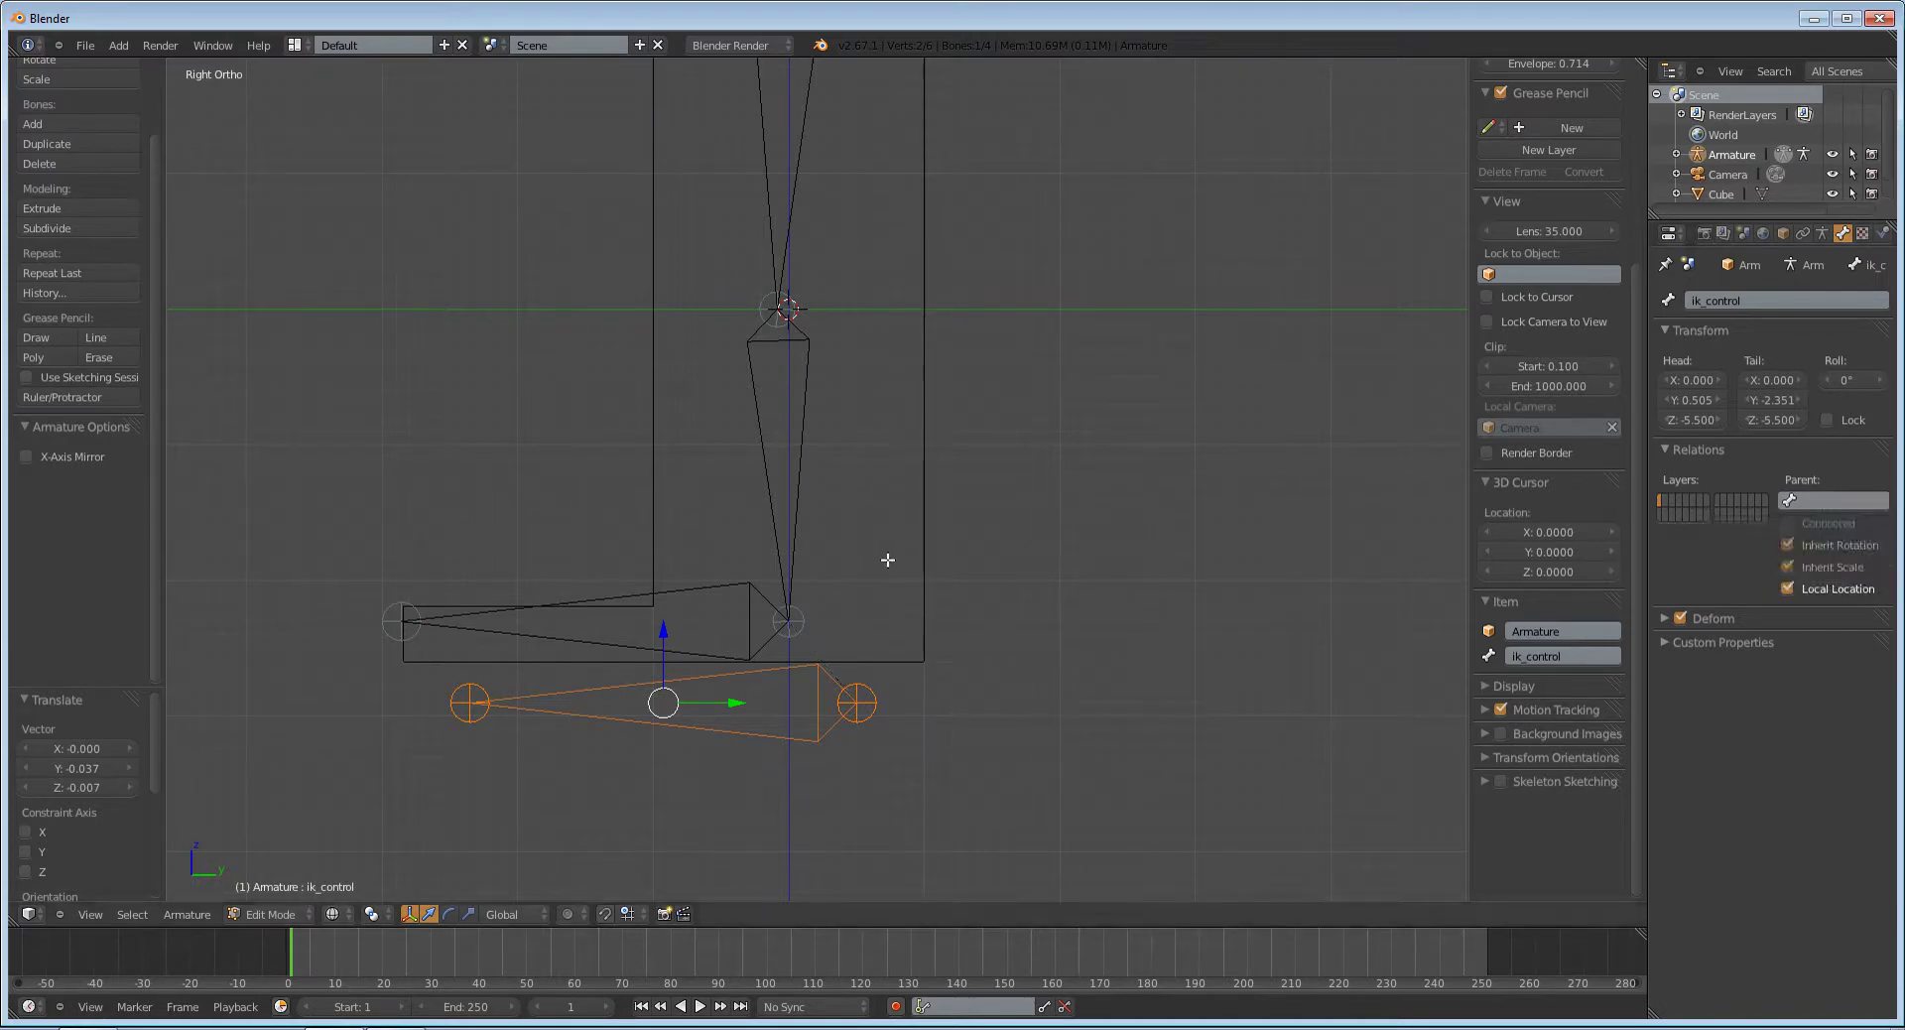
pyautogui.moveTo(881, 553)
pyautogui.mouseDown(button='middle')
pyautogui.moveTo(931, 599)
pyautogui.moveTo(855, 574)
pyautogui.moveTo(866, 553)
pyautogui.moveTo(839, 566)
pyautogui.moveTo(865, 574)
pyautogui.mouseUp(button='middle')
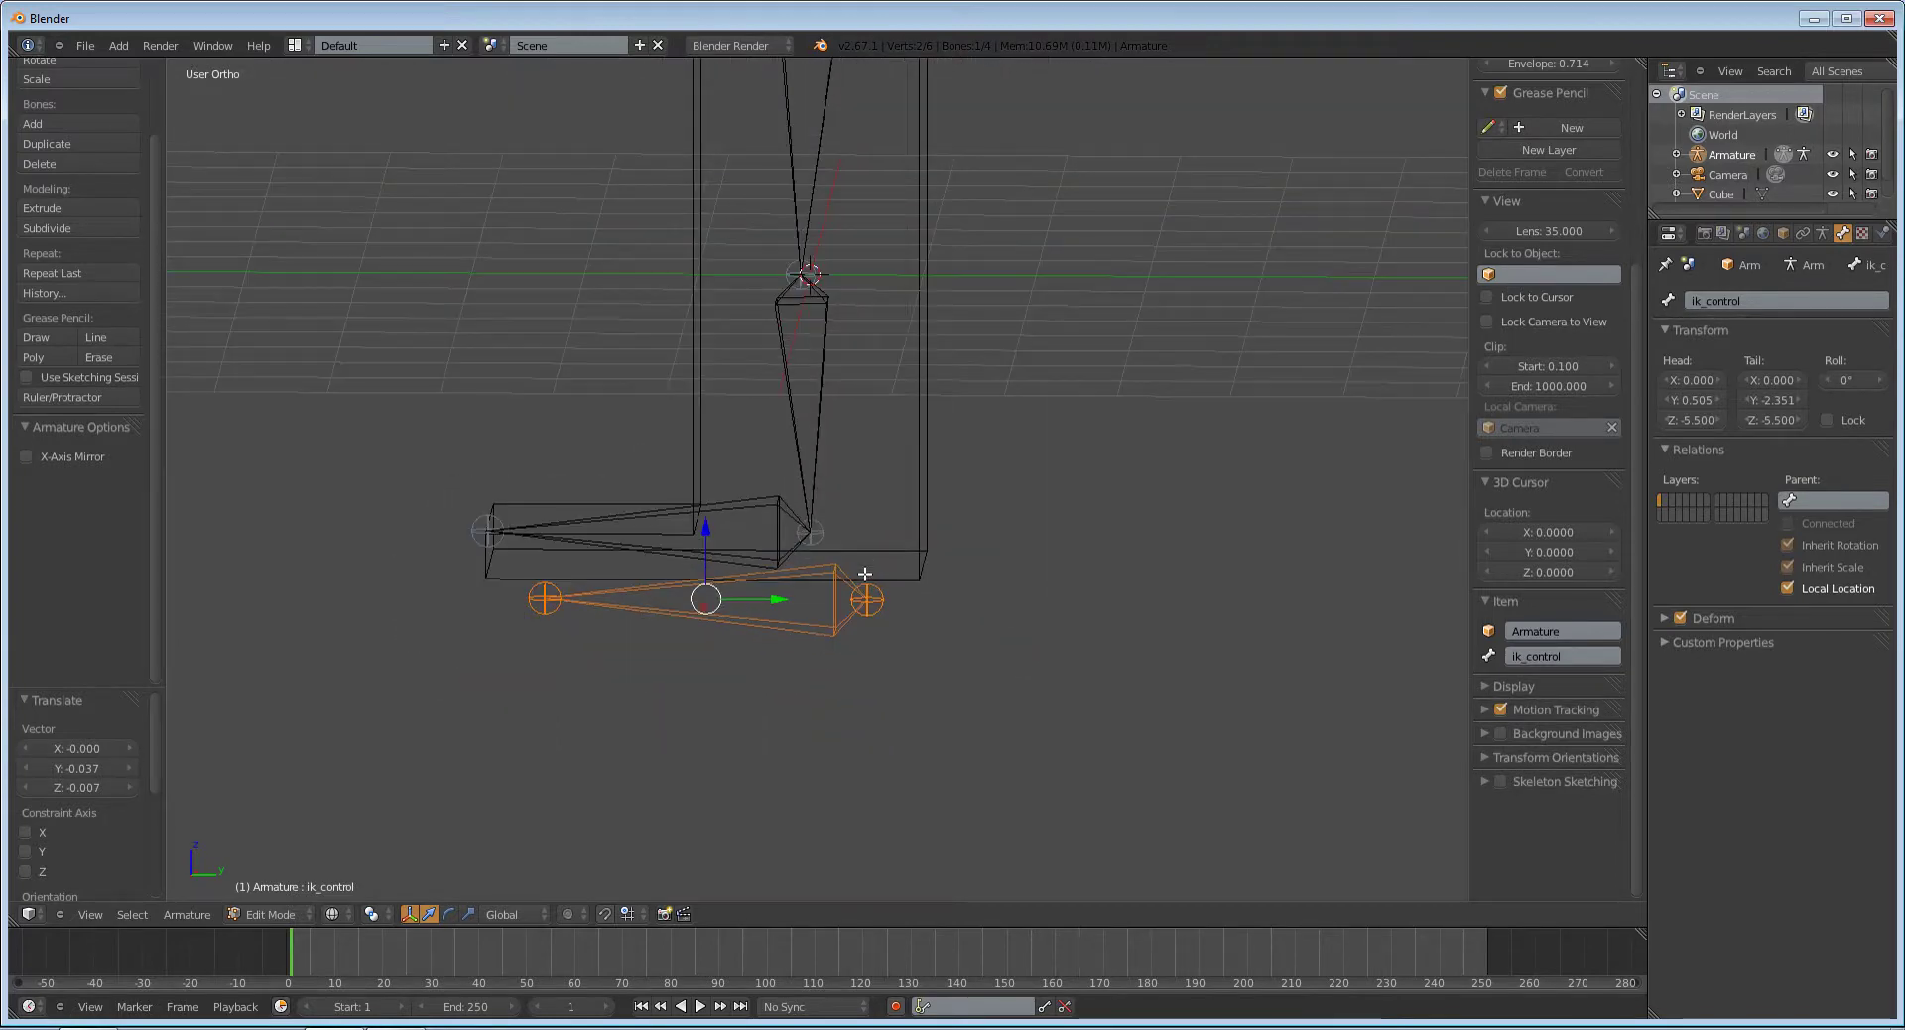
pyautogui.press('KP_3')
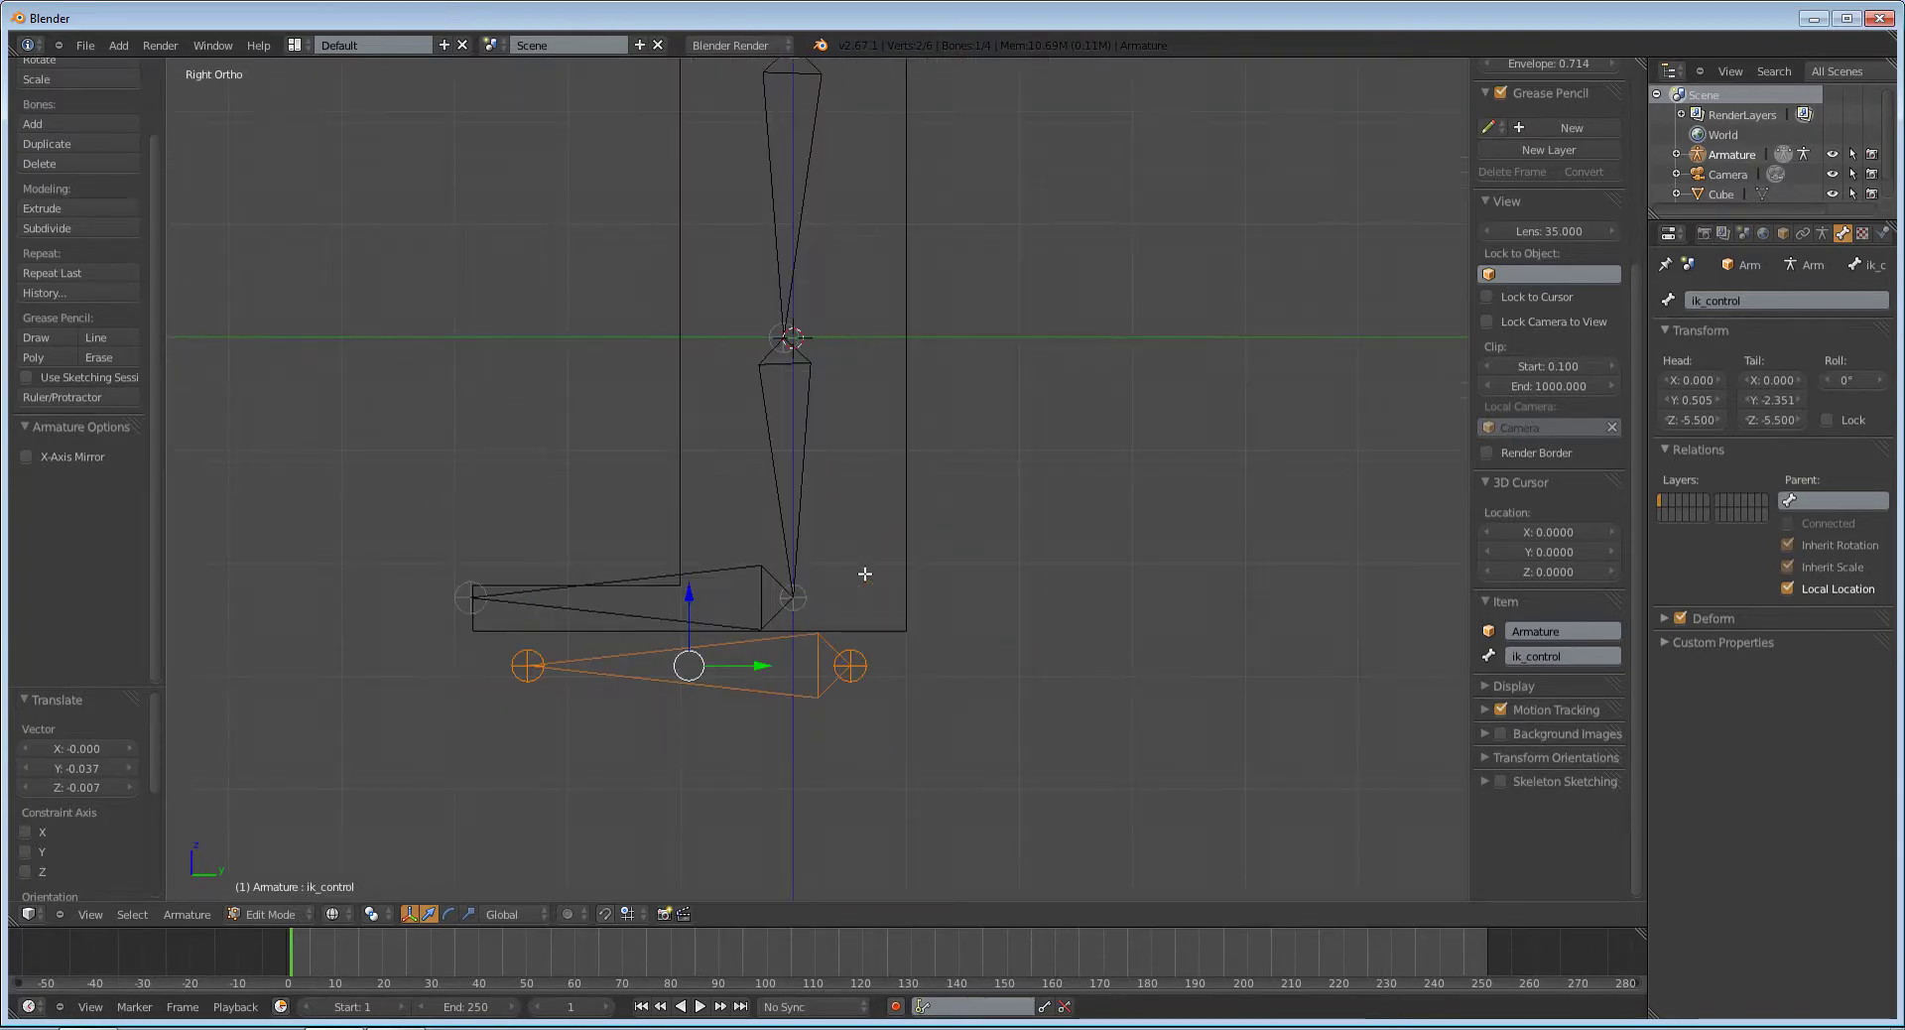
pyautogui.press('KP_8')
pyautogui.press('KP_4')
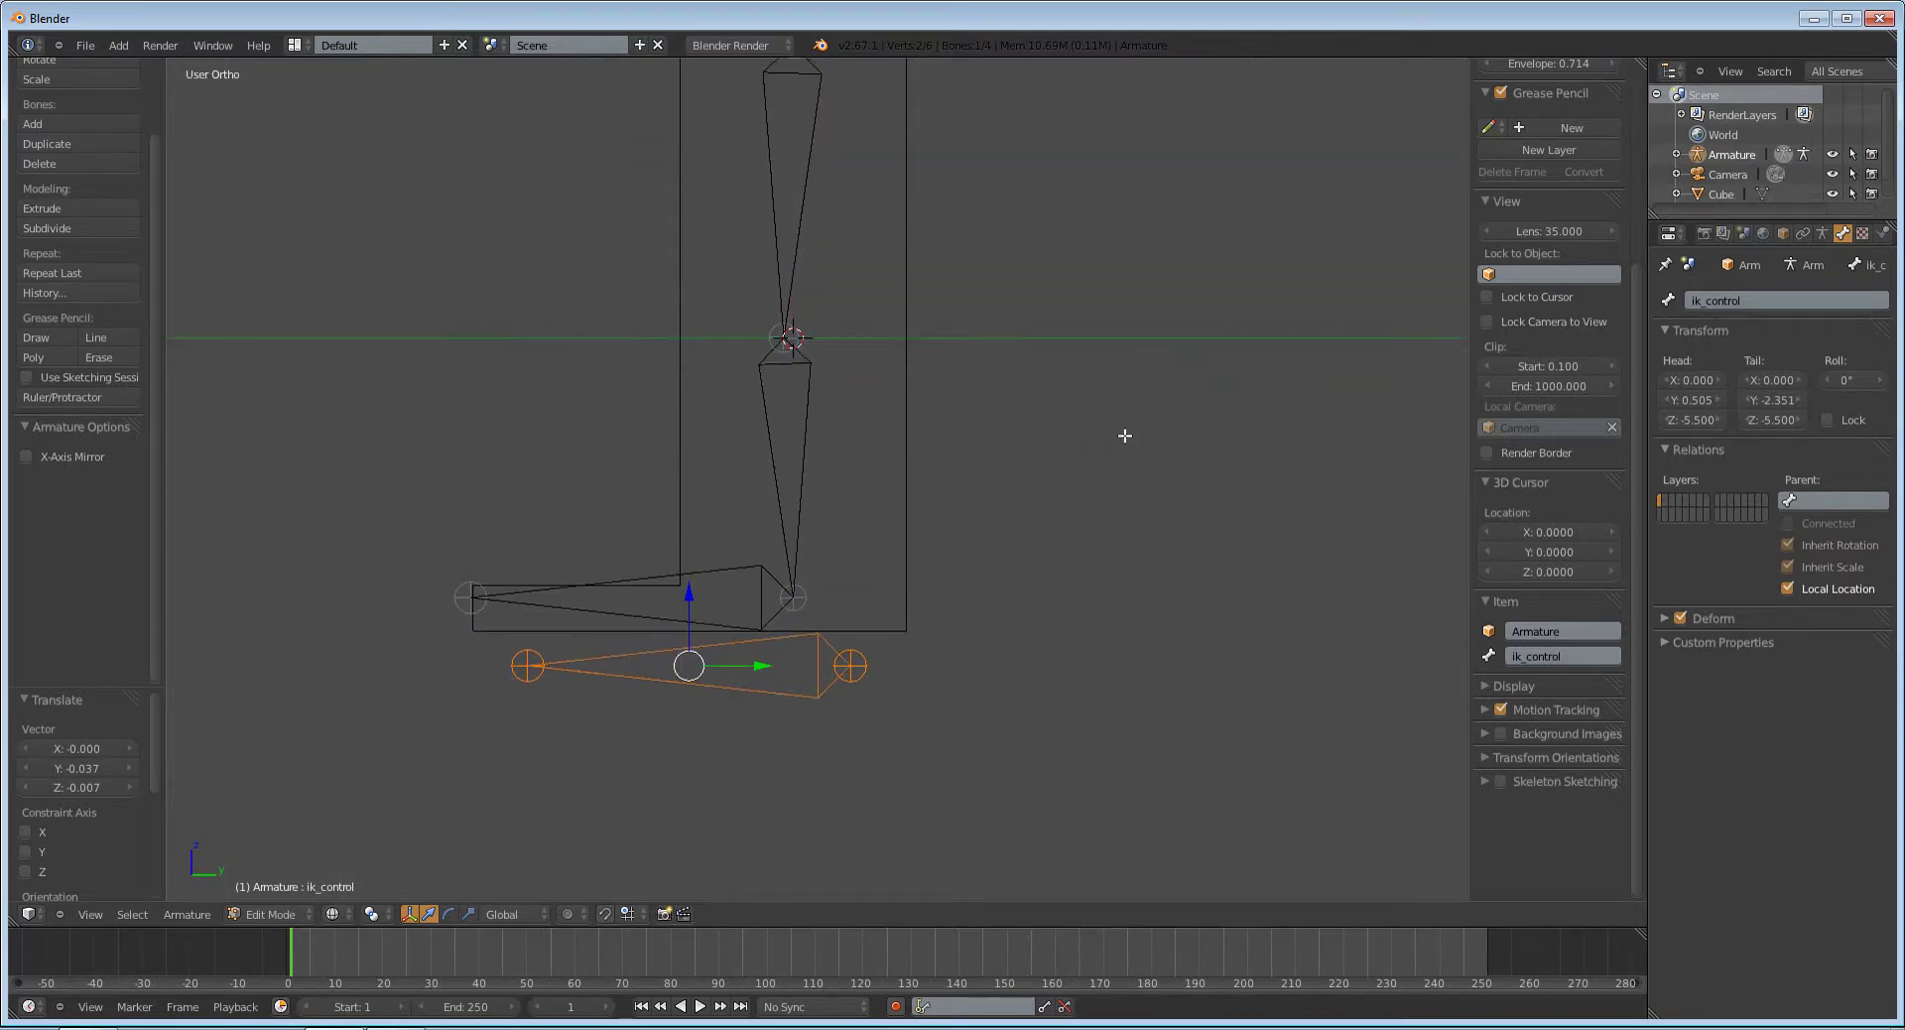
pyautogui.press('KP_5')
pyautogui.press('KP_5')
pyautogui.press('KP_3')
pyautogui.scroll(2, 1124, 436)
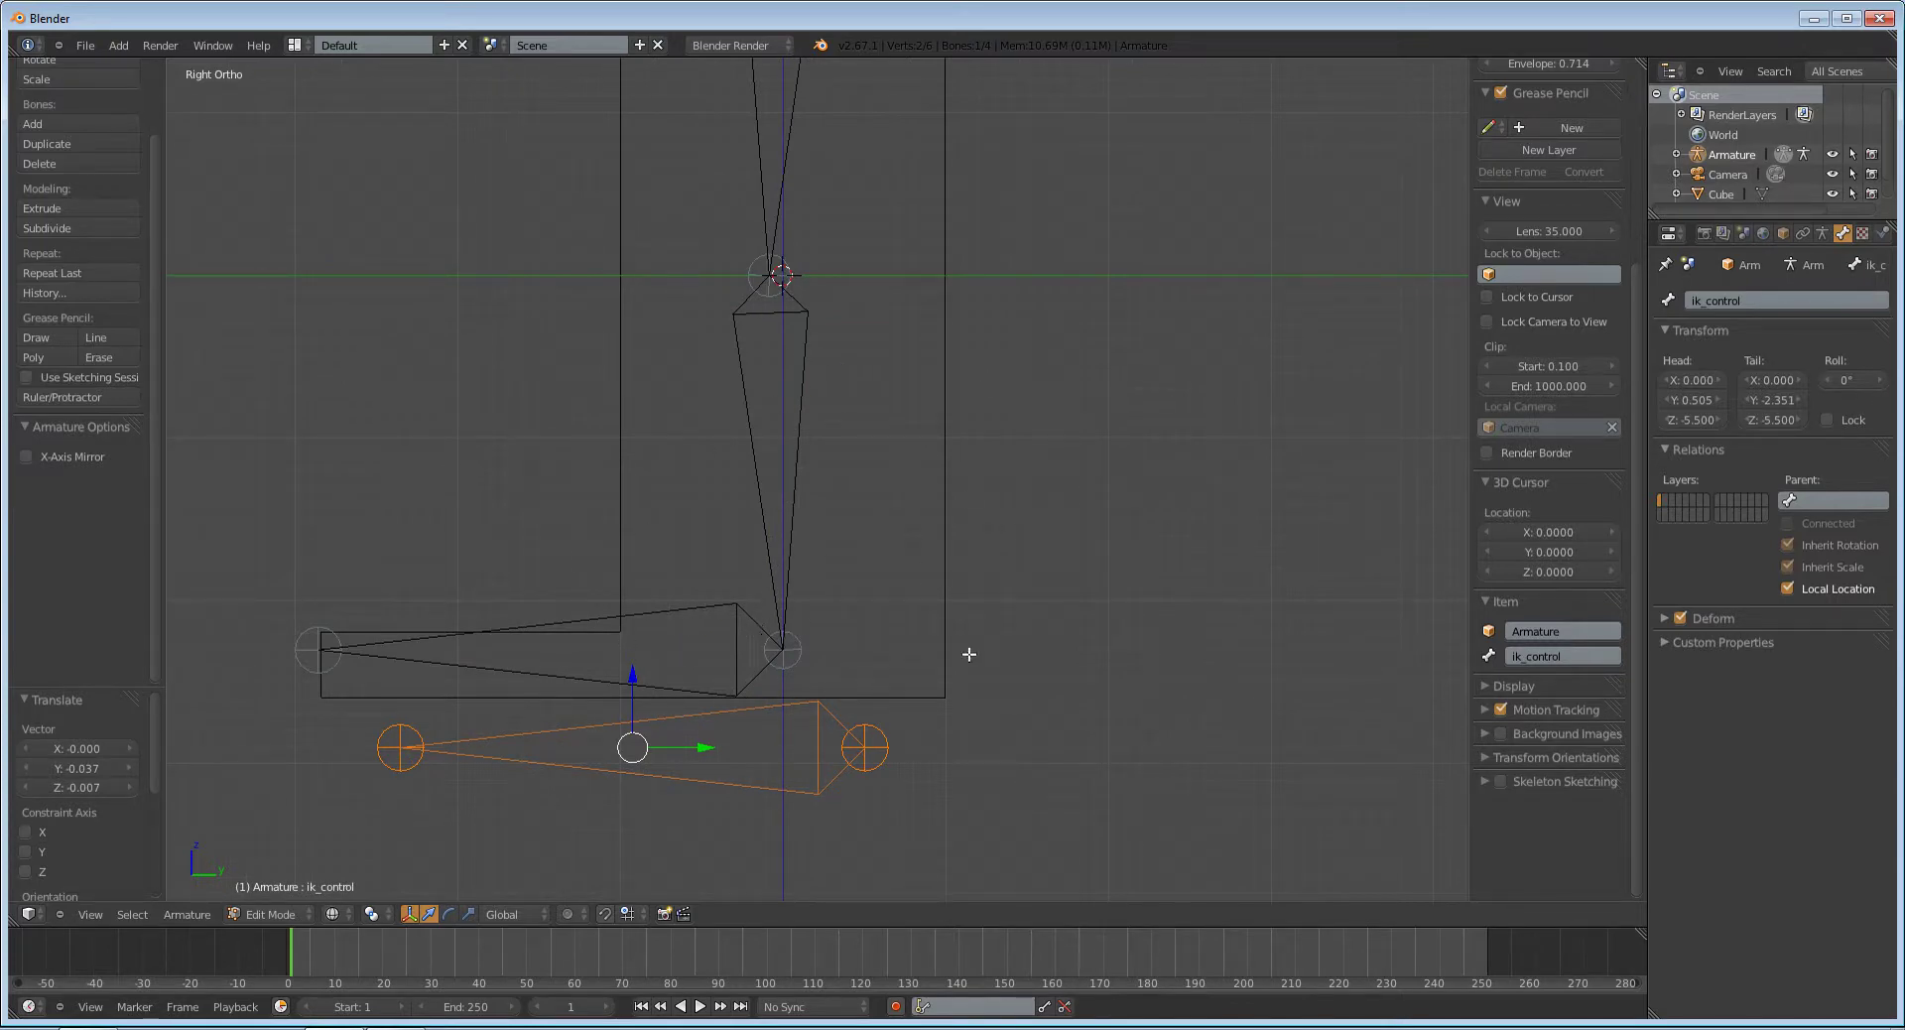
# Step: Duplicate the foot bone, flip it about 180° backward, shrink it and place it at the ankle
pyautogui.rightClick(743, 632)
pyautogui.hotkey('shift', 'd')
pyautogui.click(1081, 624)
pyautogui.press('r')
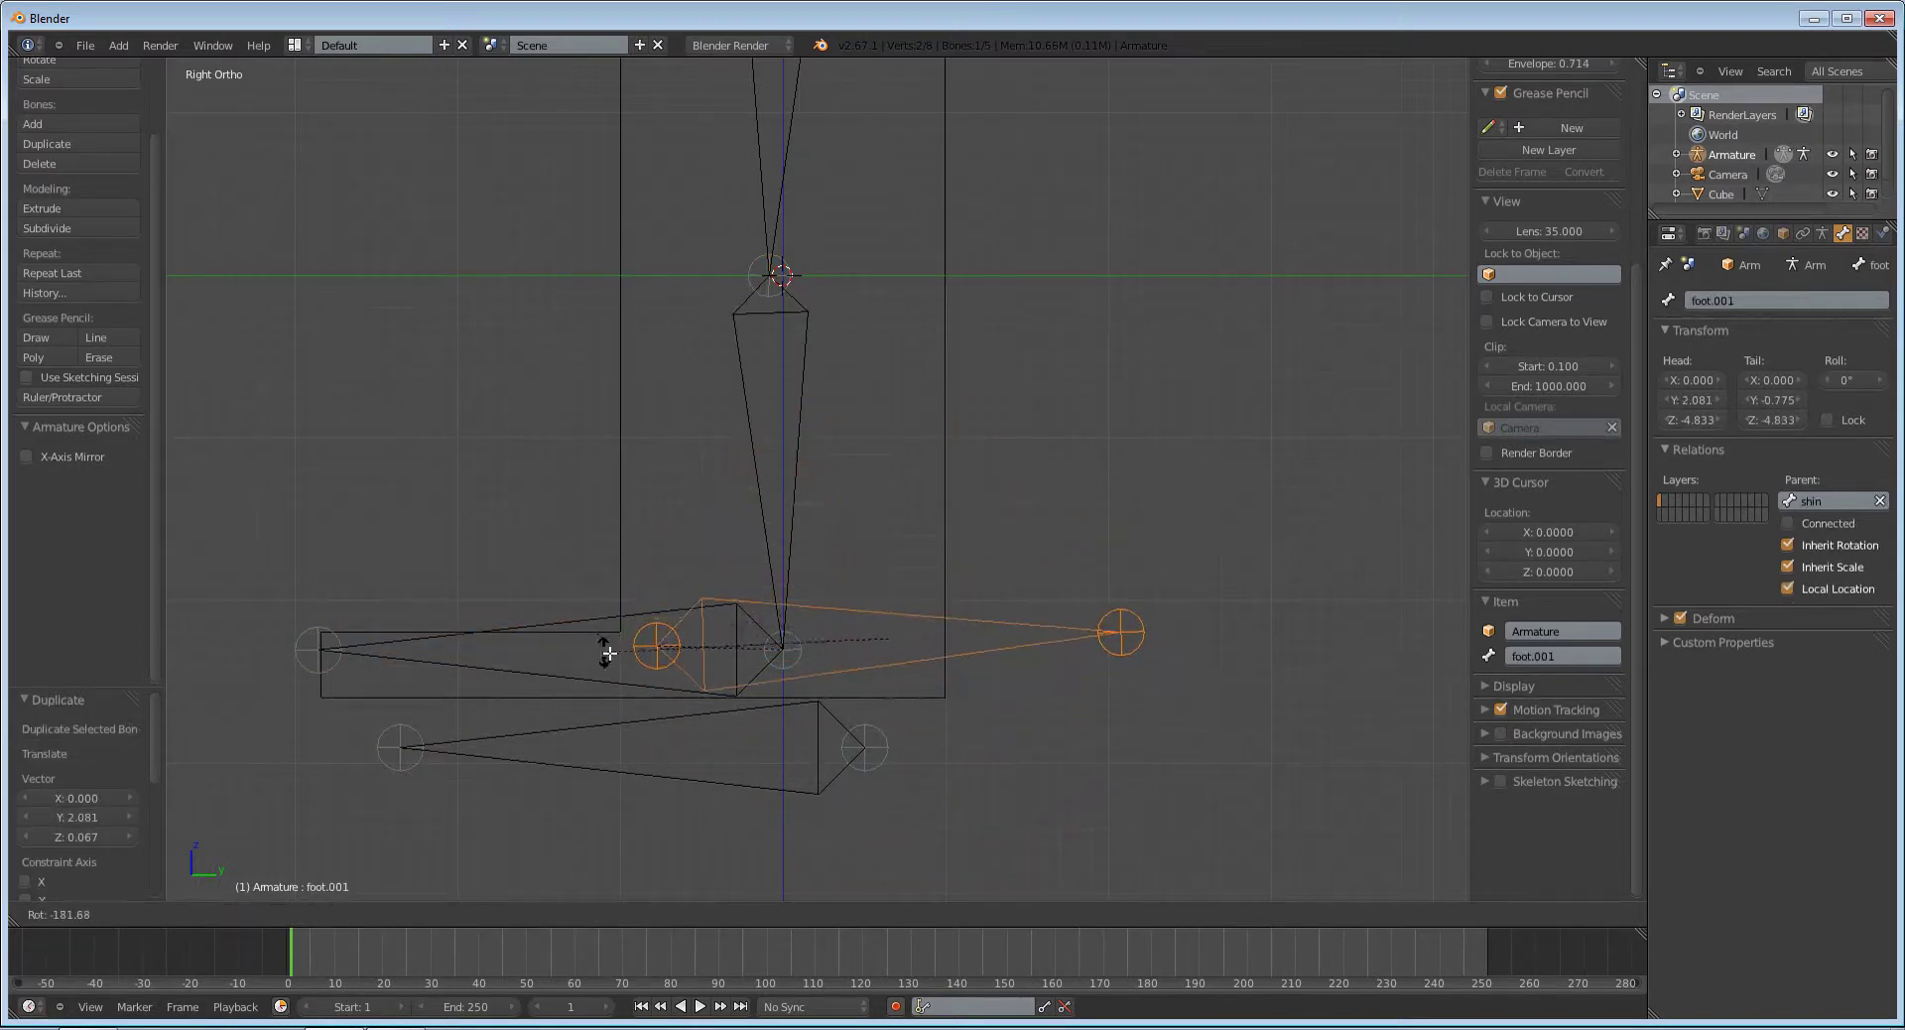
pyautogui.click(611, 650)
pyautogui.press('s')
pyautogui.click(992, 646)
pyautogui.press('g')
pyautogui.click(1071, 646)
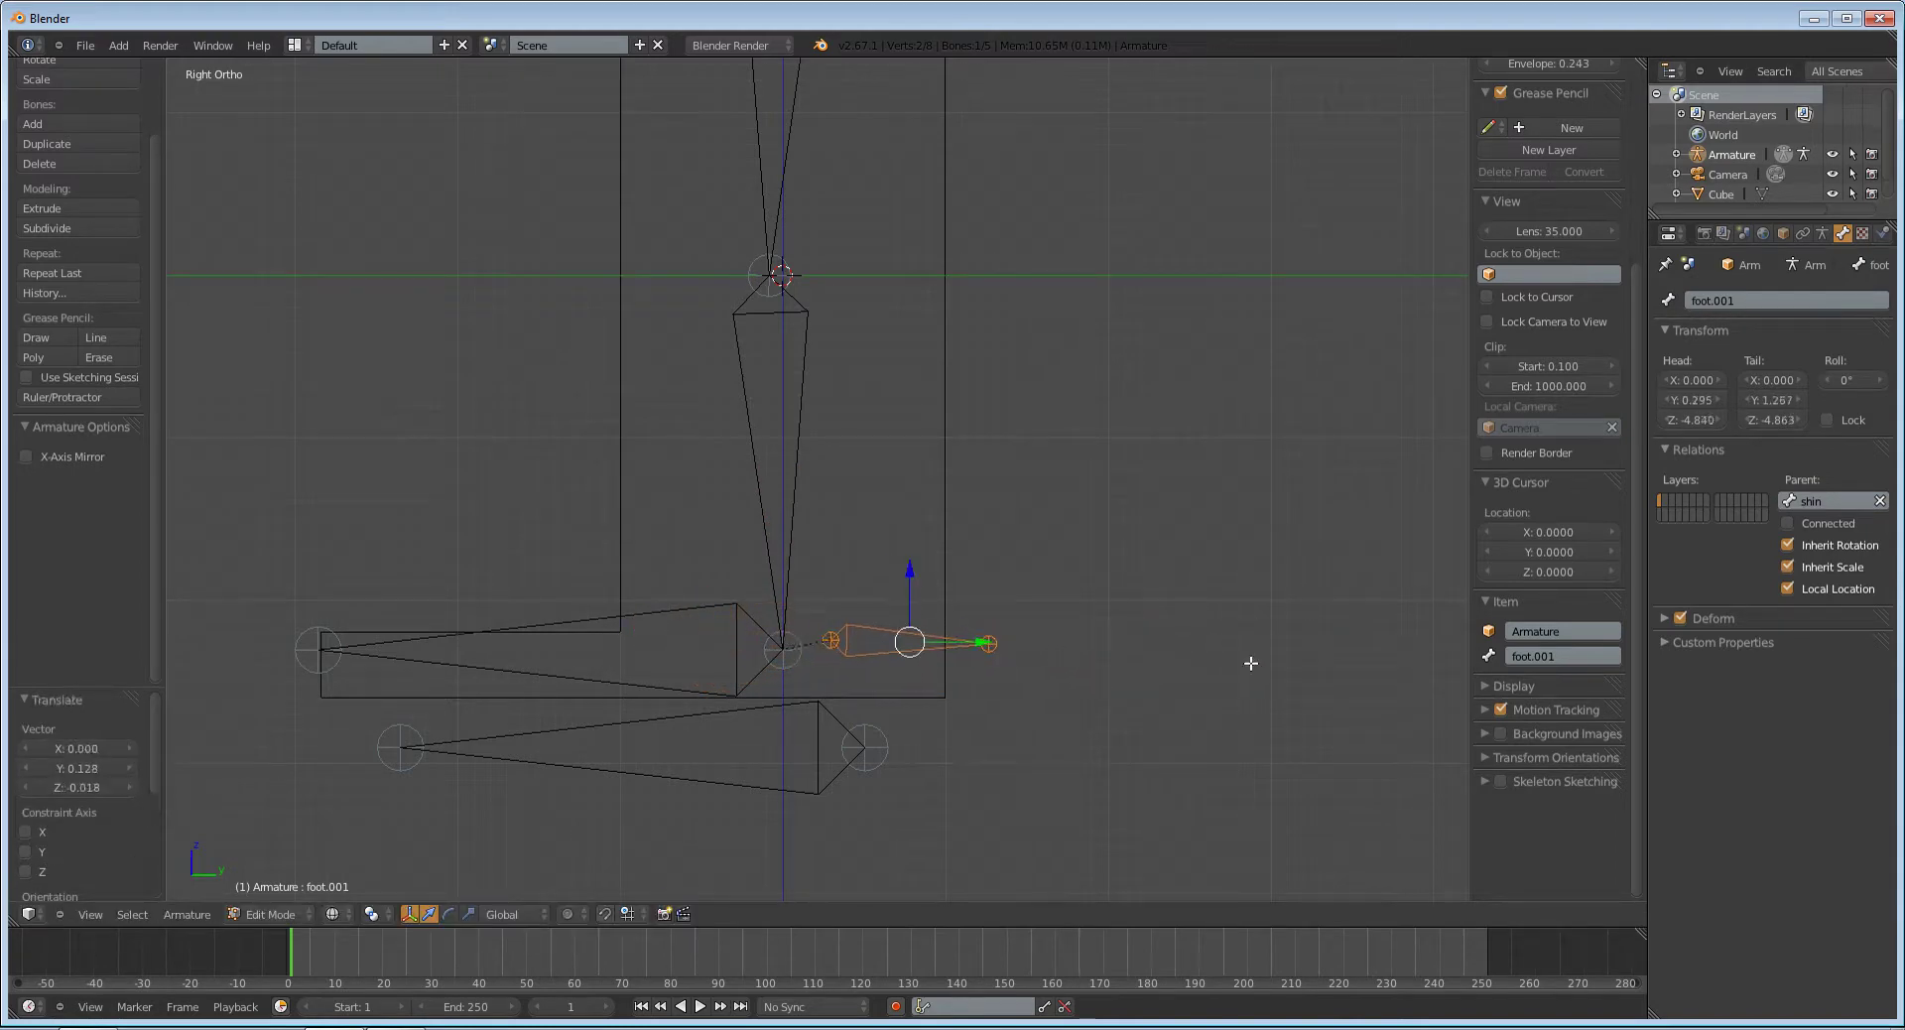
# Step: Name the new bone heel and fine-tune its position at the ankle
pyautogui.click(1582, 656)
pyautogui.write('heel')
pyautogui.press('Return')
pyautogui.press('g')
pyautogui.click(1229, 661)
pyautogui.press('g')
pyautogui.click(1145, 652)
pyautogui.rightClick(655, 611)
pyautogui.rightClick(909, 640)
pyautogui.keyDown('shift'); pyautogui.moveTo(748, 539); pyautogui.dragTo(959, 592, button='middle'); pyautogui.keyUp('shift')
pyautogui.scroll(-2, 959, 592)
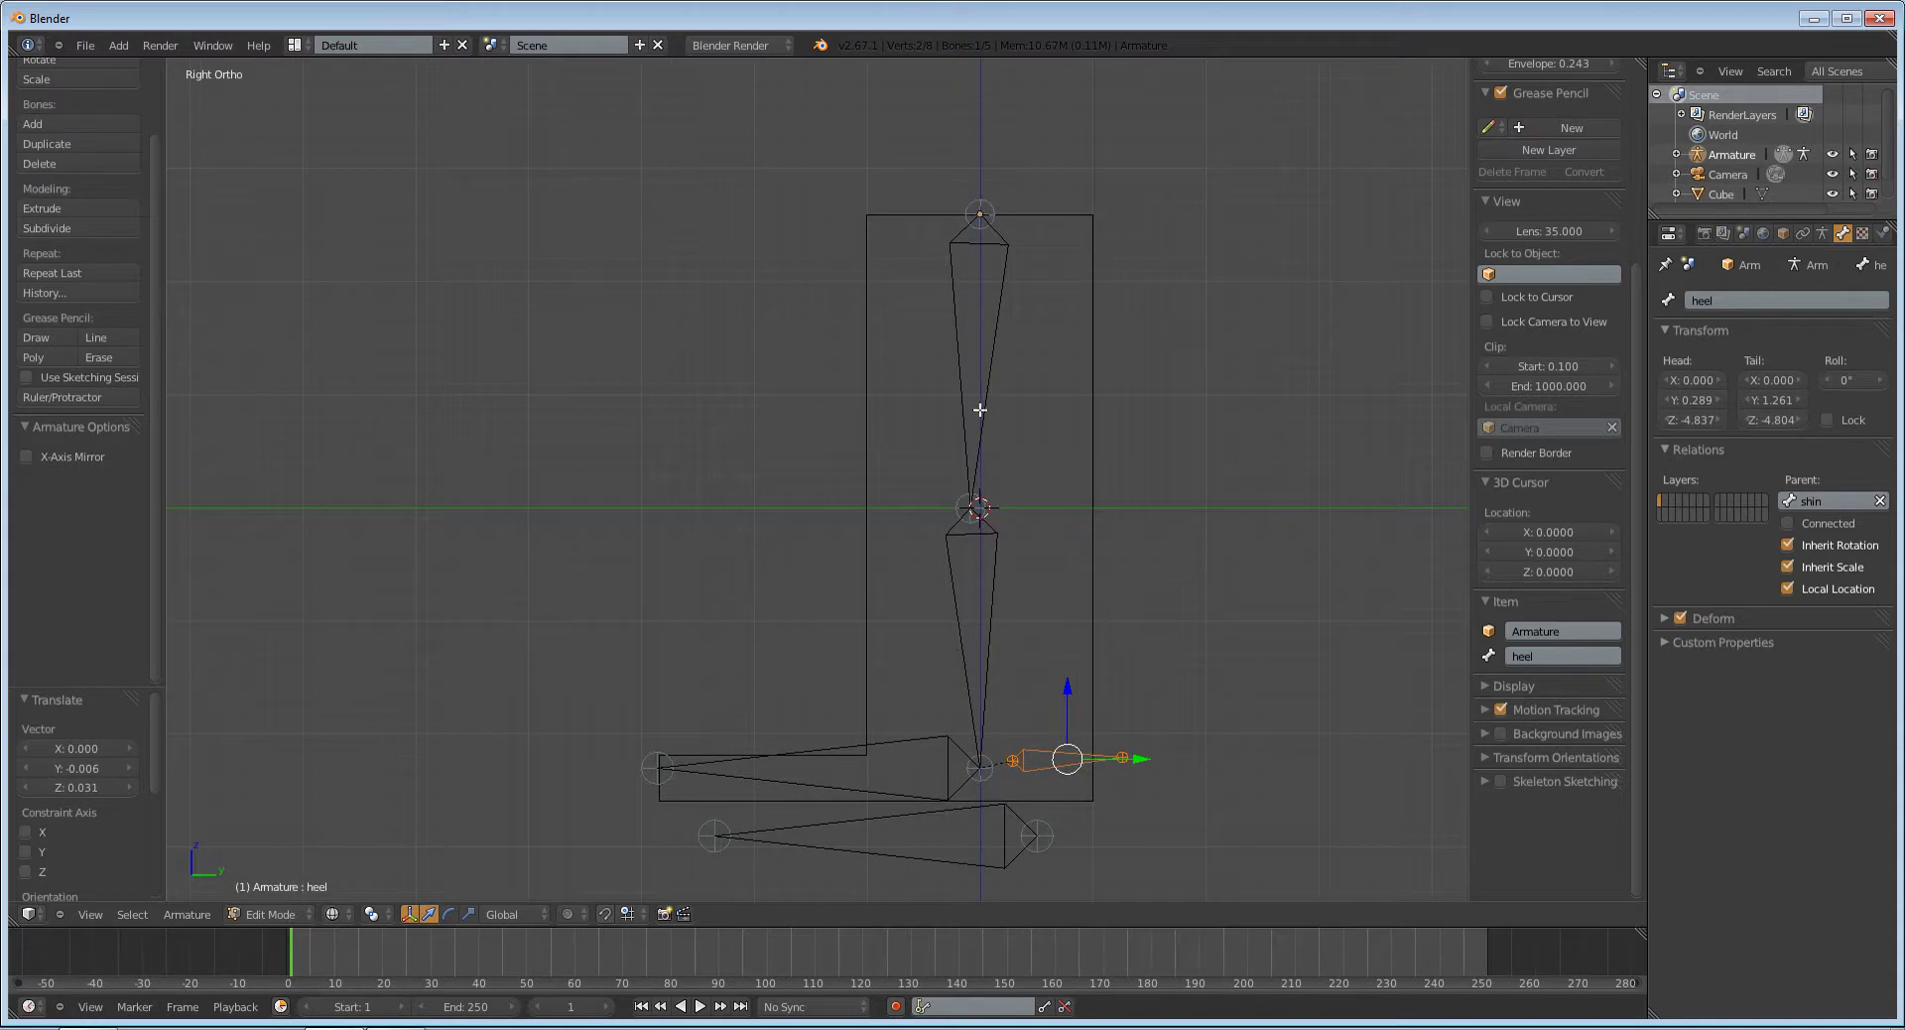
# Step: Duplicate the shin bone in place and rotate the copy to about 95°, roughly horizontal
pyautogui.rightClick(993, 645)
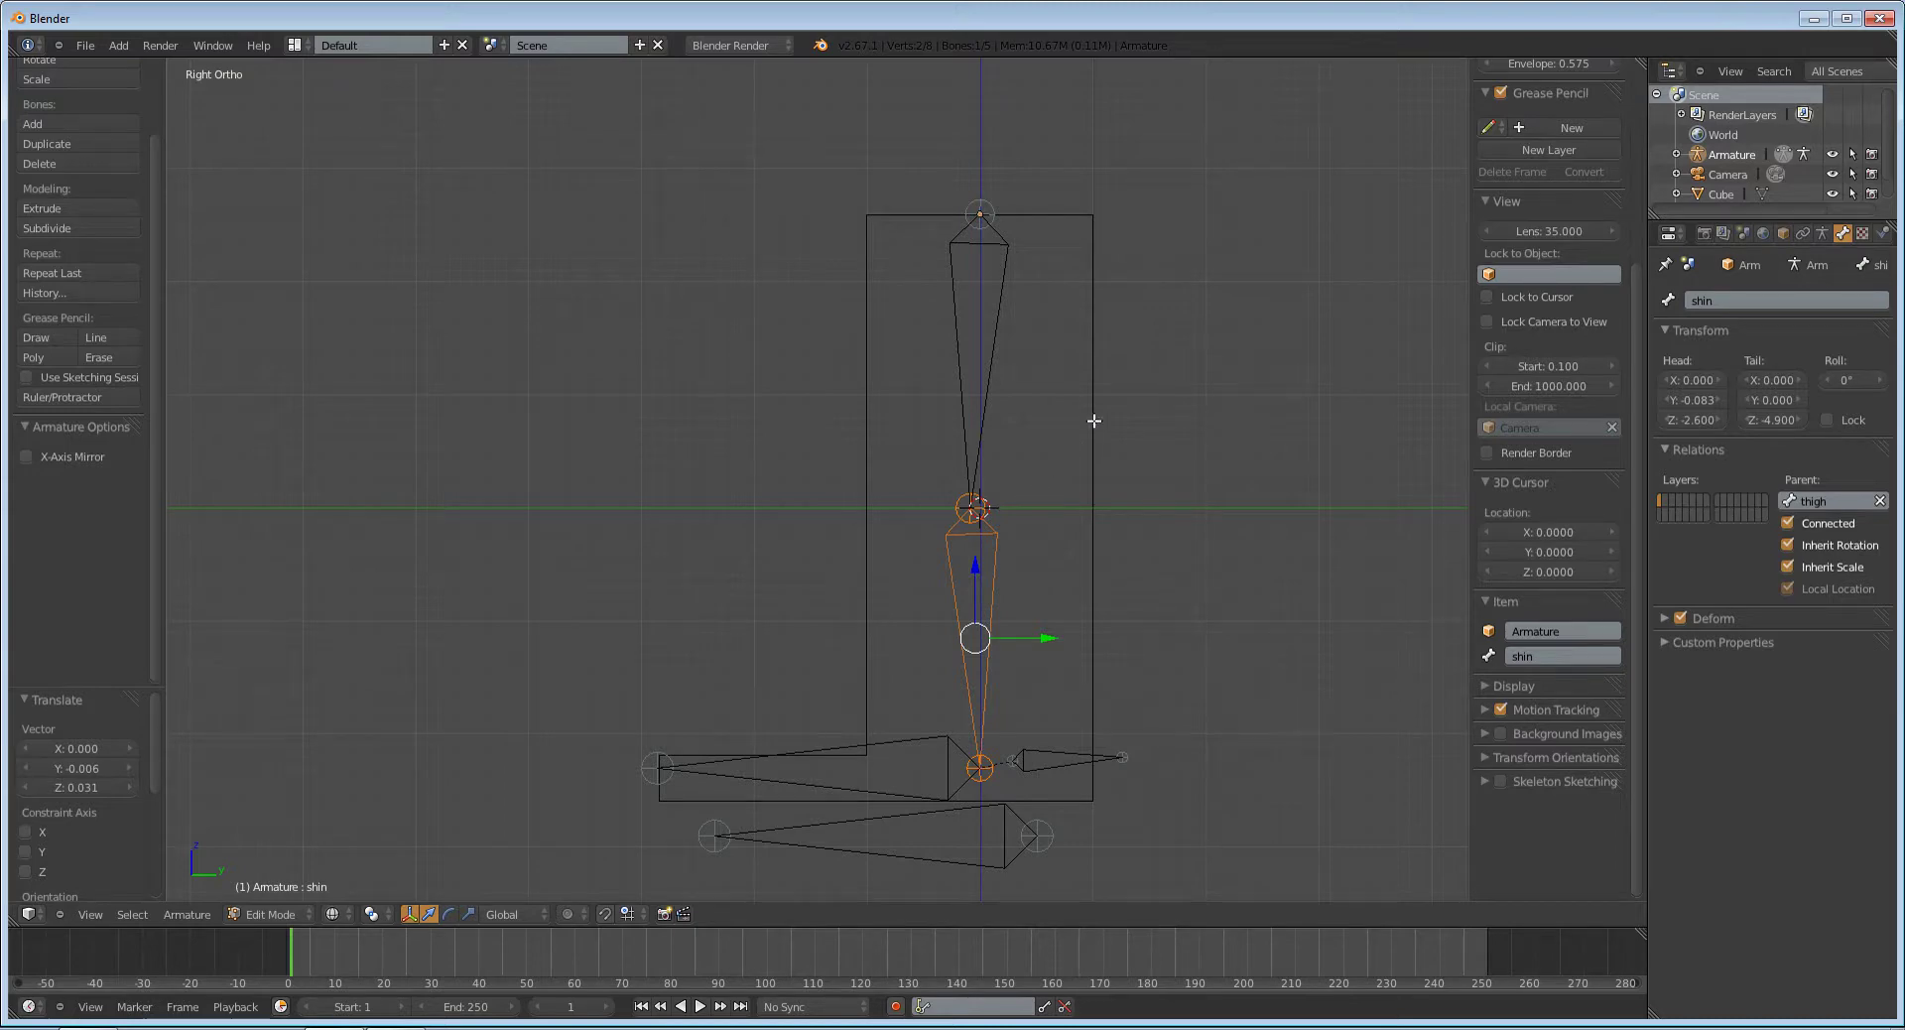
pyautogui.hotkey('shift', 'd')
pyautogui.rightClick(926, 291)
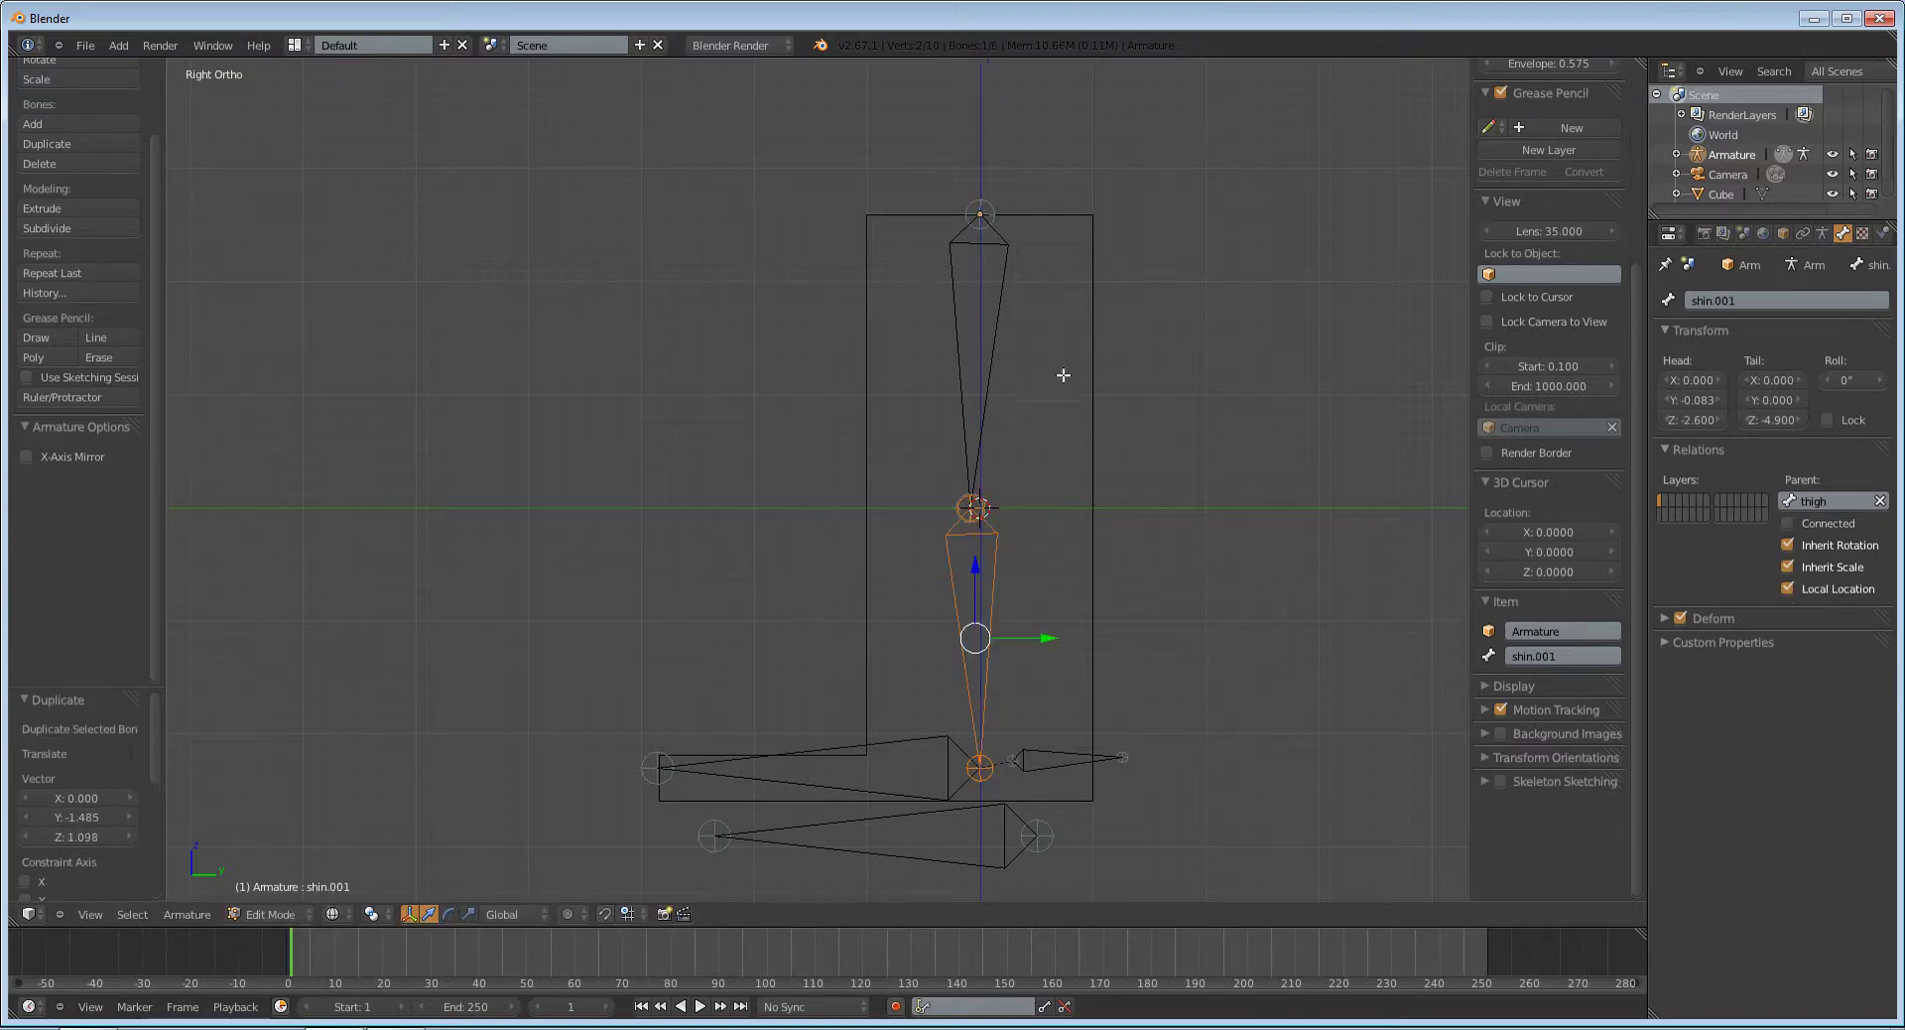
pyautogui.press('r')
pyautogui.click(1109, 754)
pyautogui.press('r')
pyautogui.click(1067, 646)
# Step: Move the shin copy level with the knee and adjust its front-back distance
pyautogui.press('g')
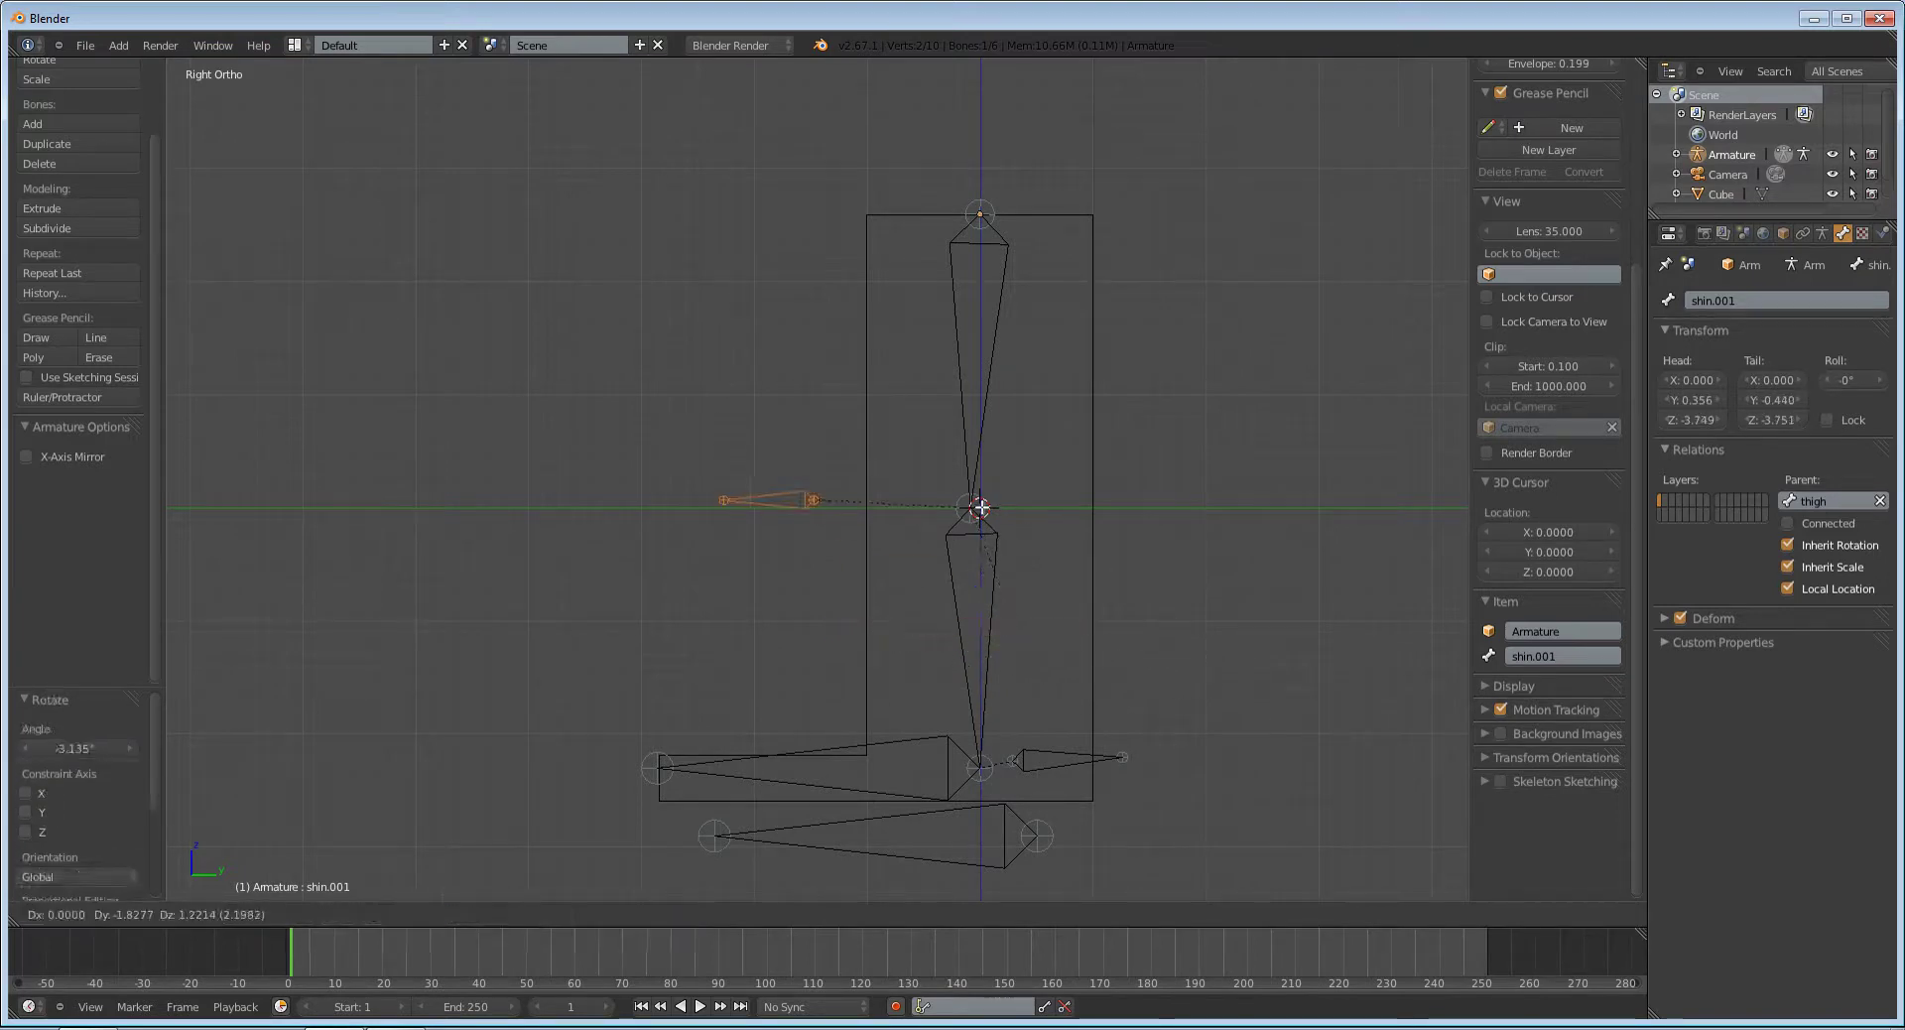
pyautogui.moveTo(976, 507); pyautogui.dragTo(938, 515)
pyautogui.click(937, 516)
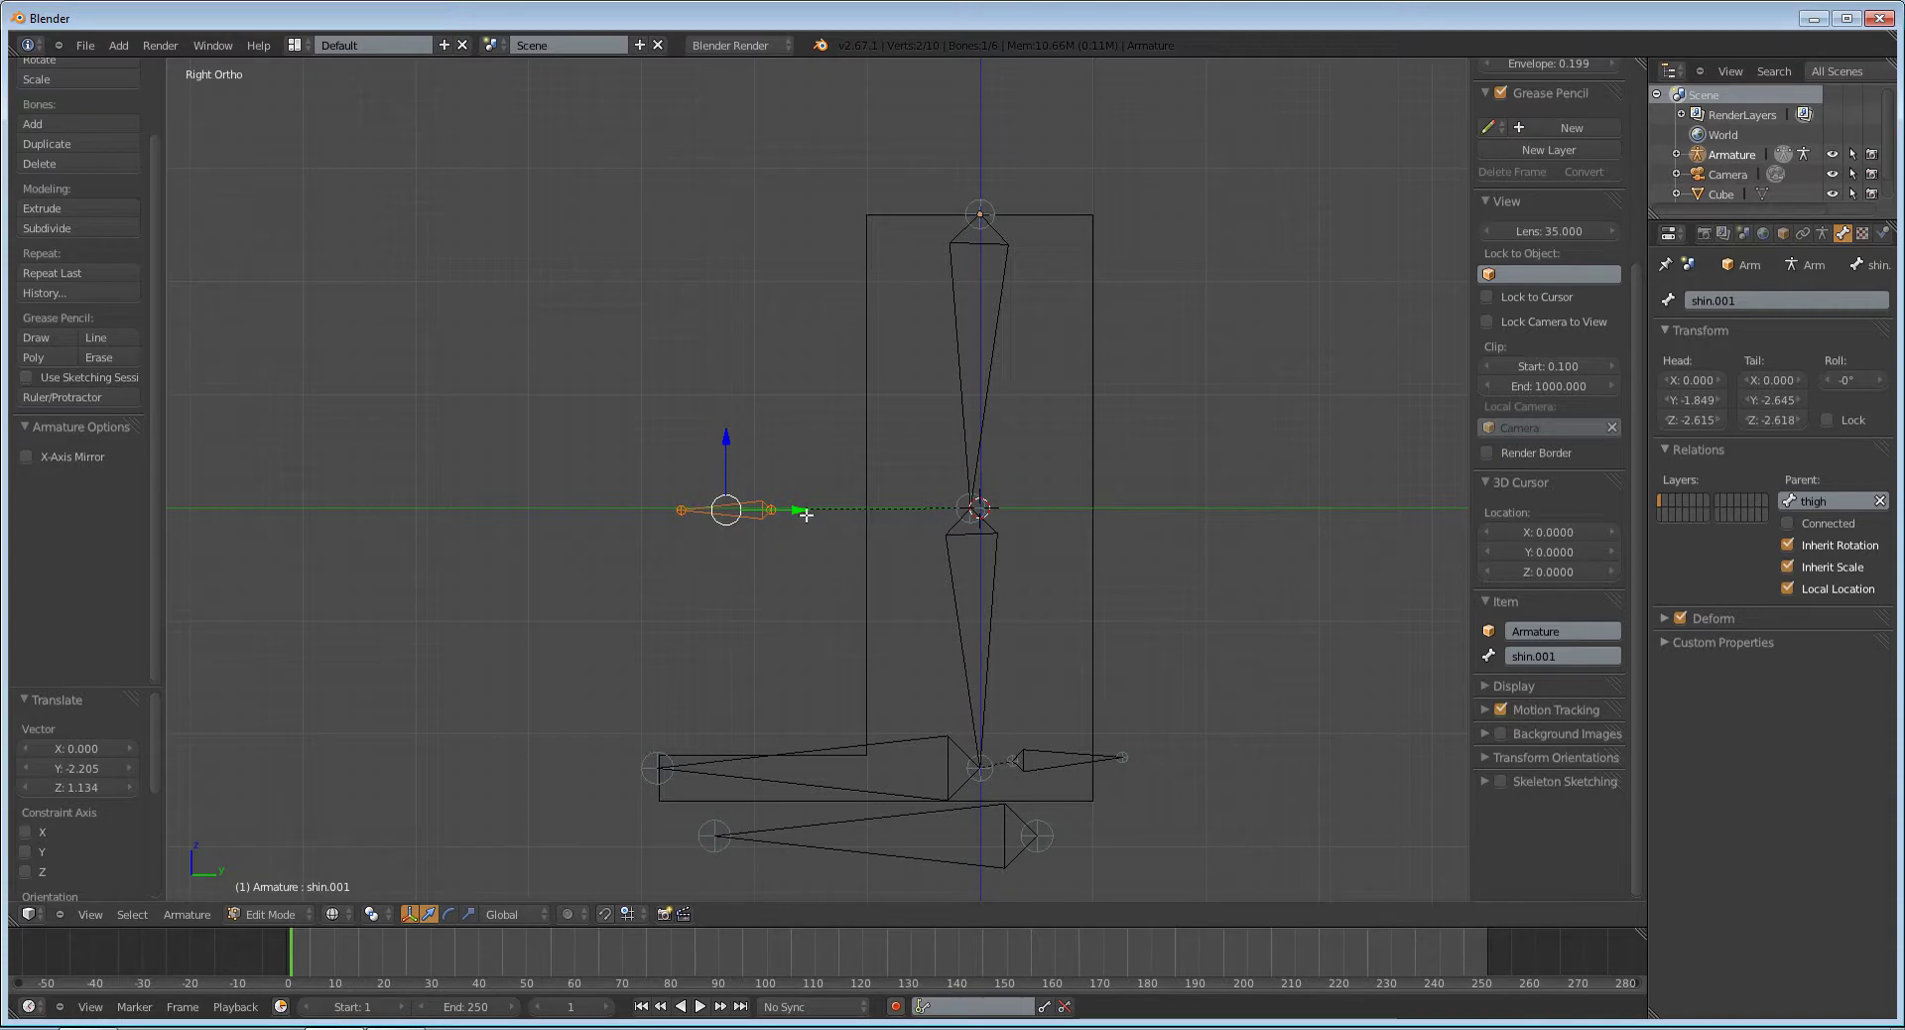
pyautogui.moveTo(796, 513)
pyautogui.mouseDown()
pyautogui.moveTo(997, 516)
pyautogui.moveTo(783, 517)
pyautogui.mouseUp()
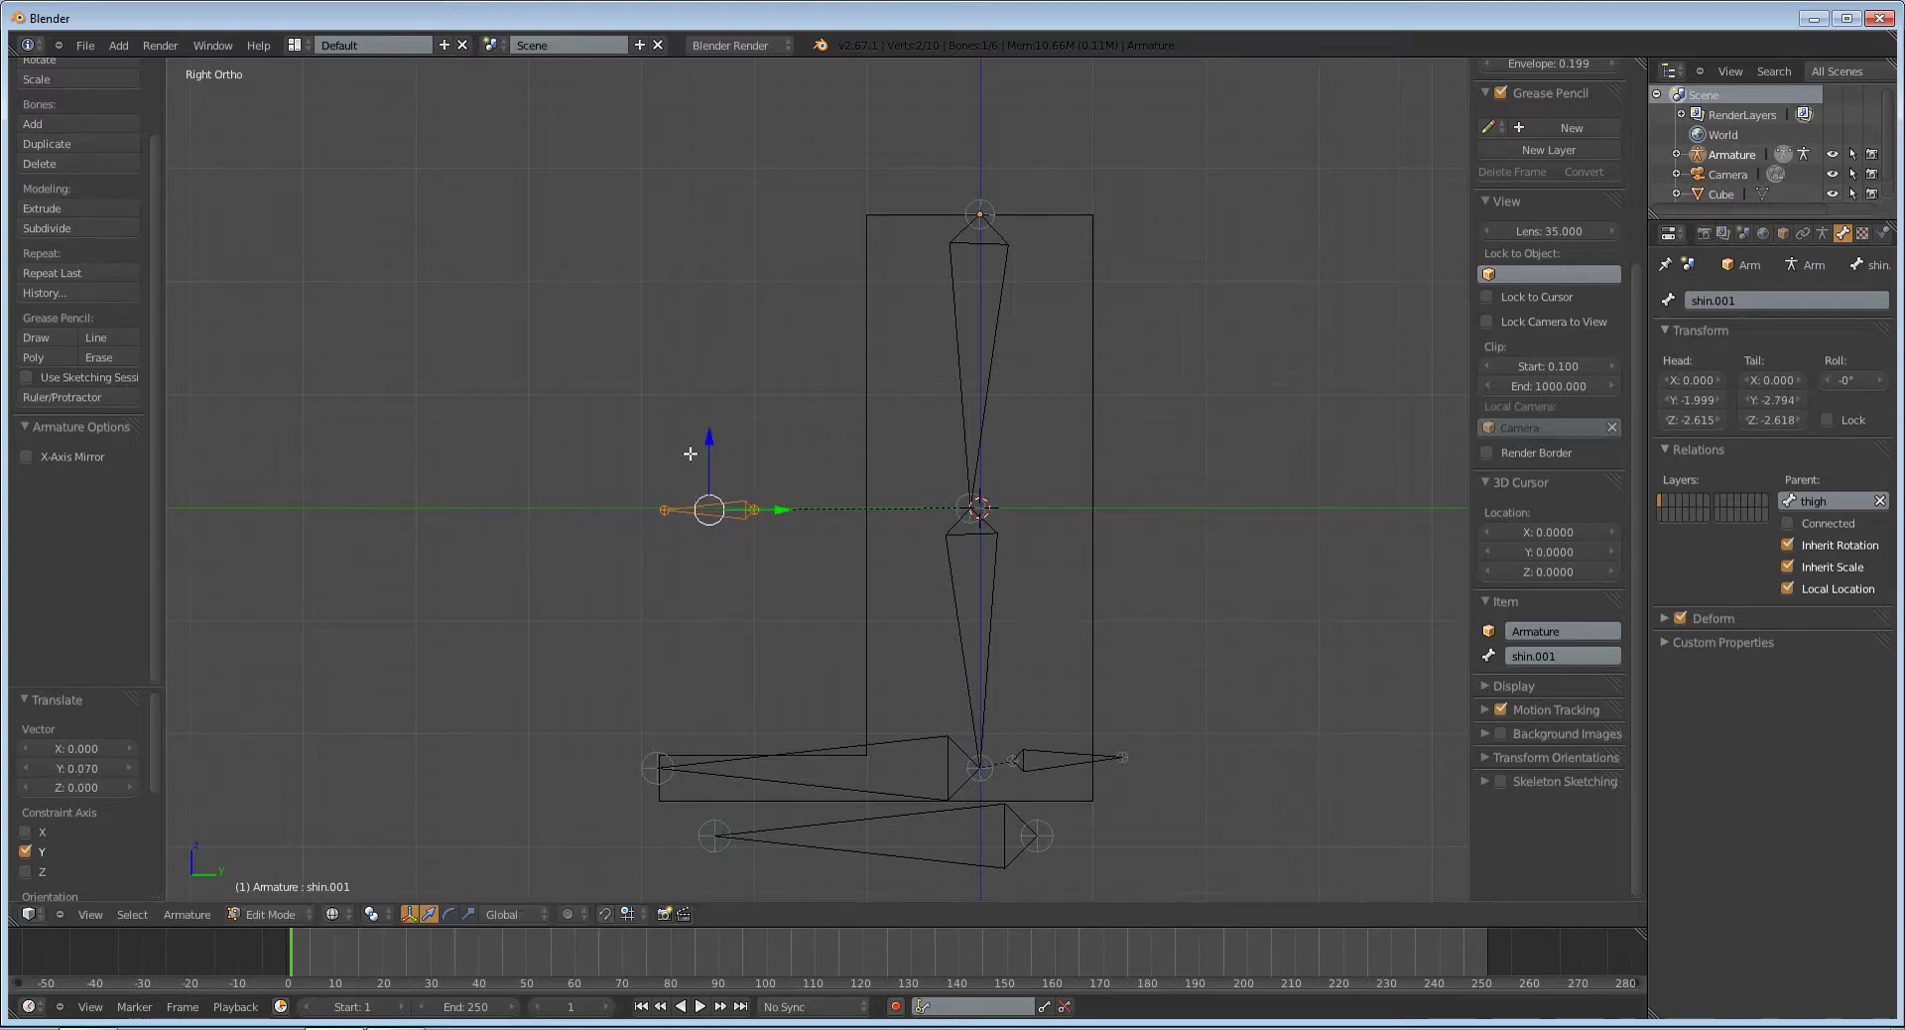
# Step: Set the heel bone's parent to shin
pyautogui.moveTo(698, 452); pyautogui.dragTo(854, 513, button='middle')
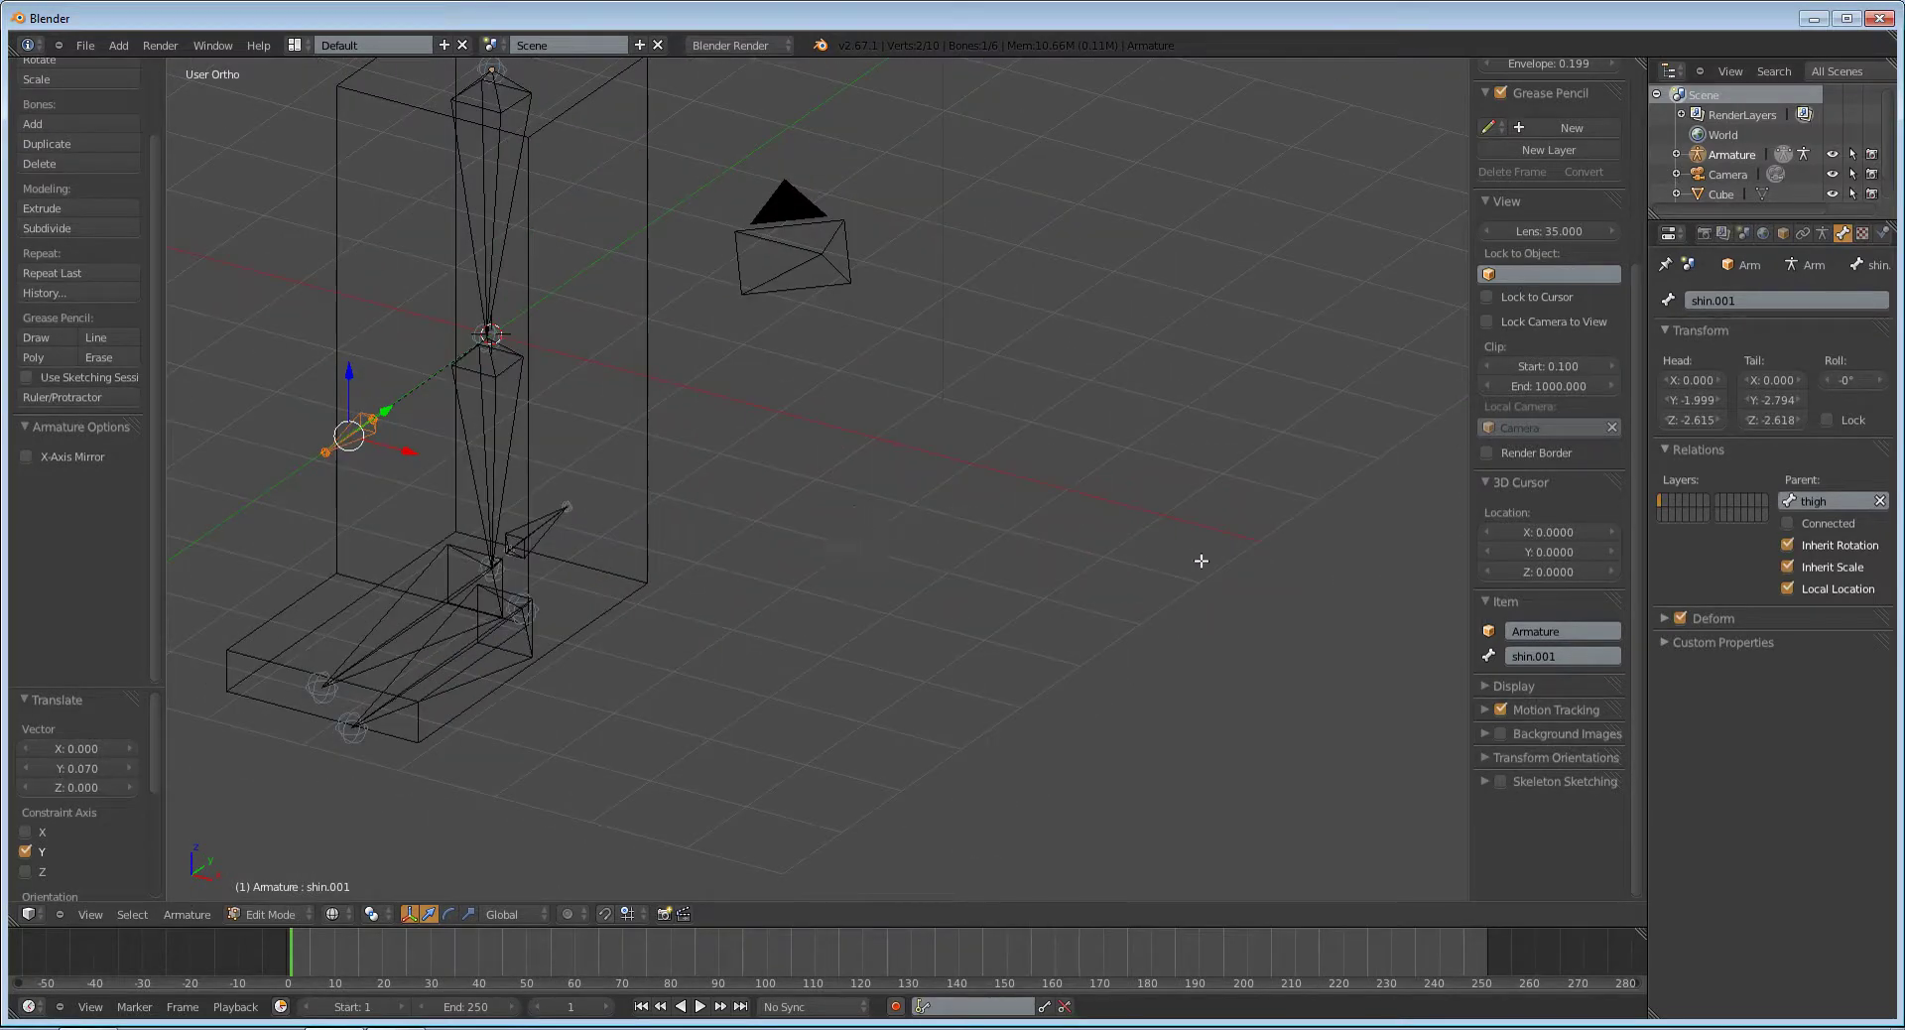
pyautogui.moveTo(1201, 560); pyautogui.dragTo(1036, 517, button='middle')
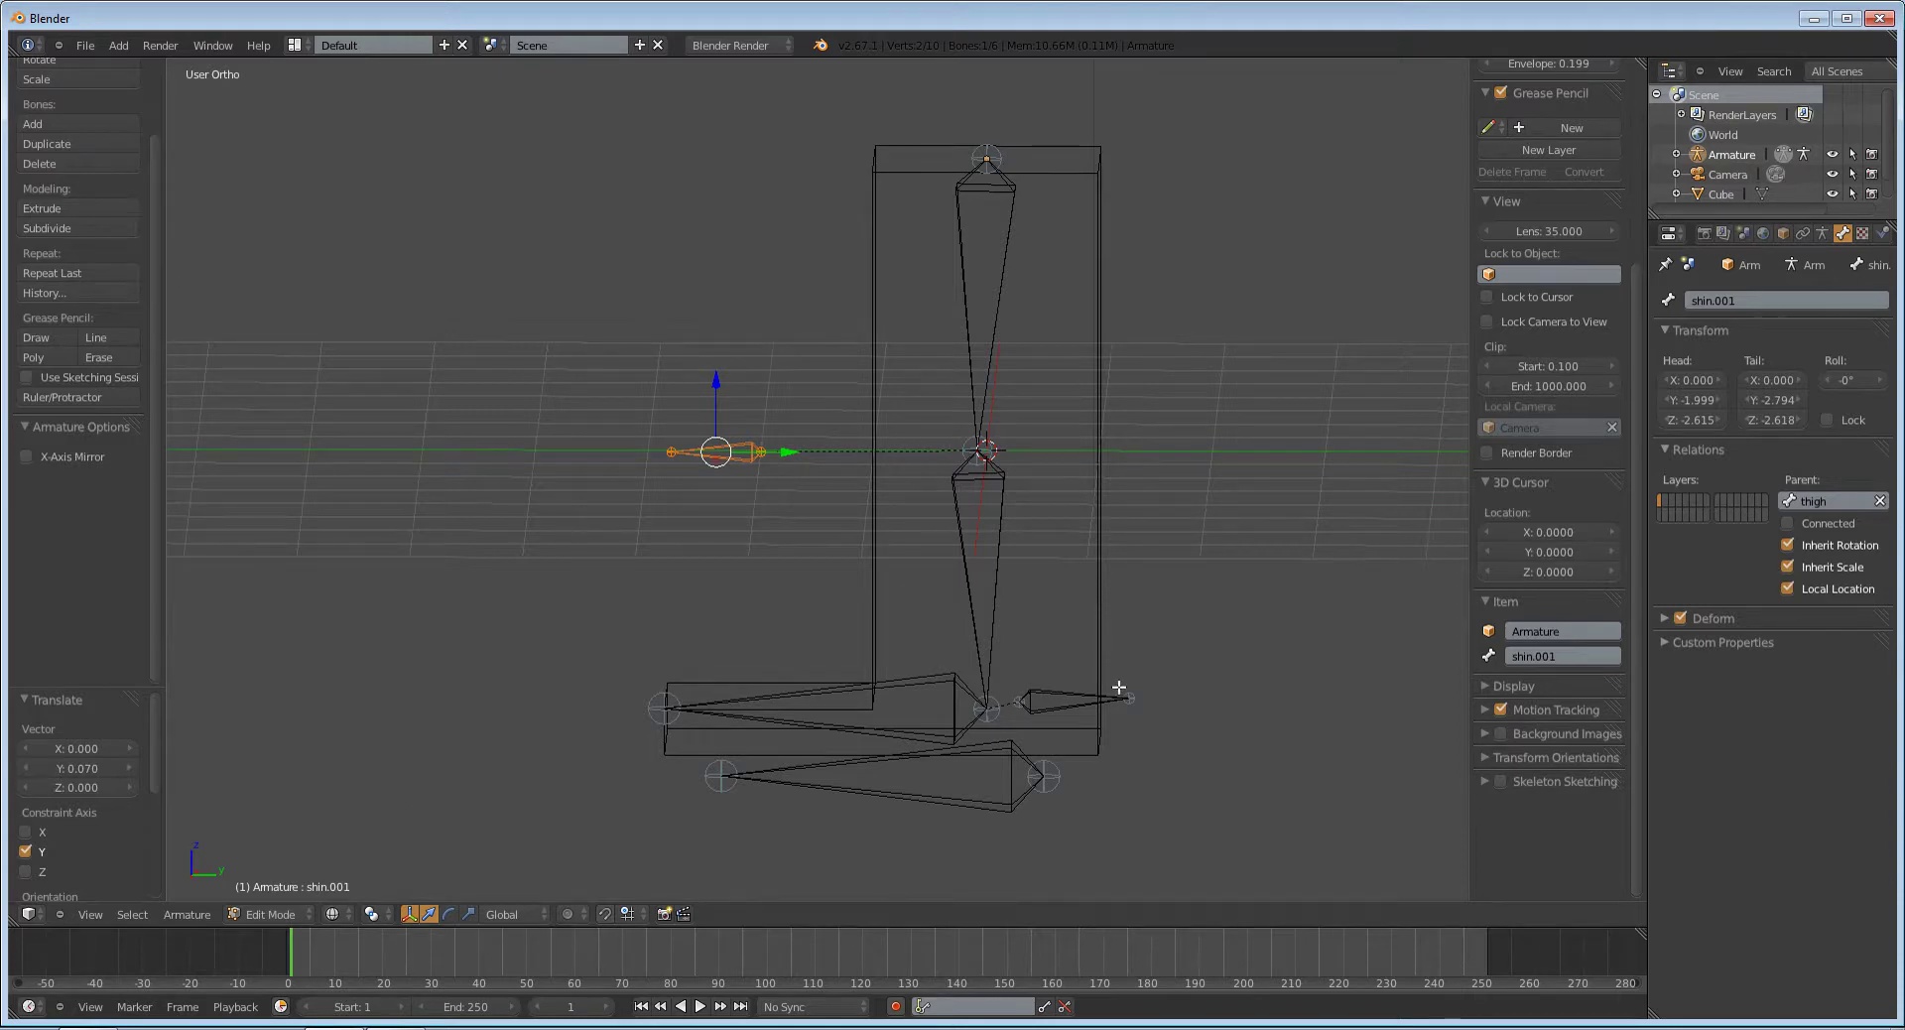
pyautogui.moveTo(1118, 686); pyautogui.dragTo(1105, 654, button='middle')
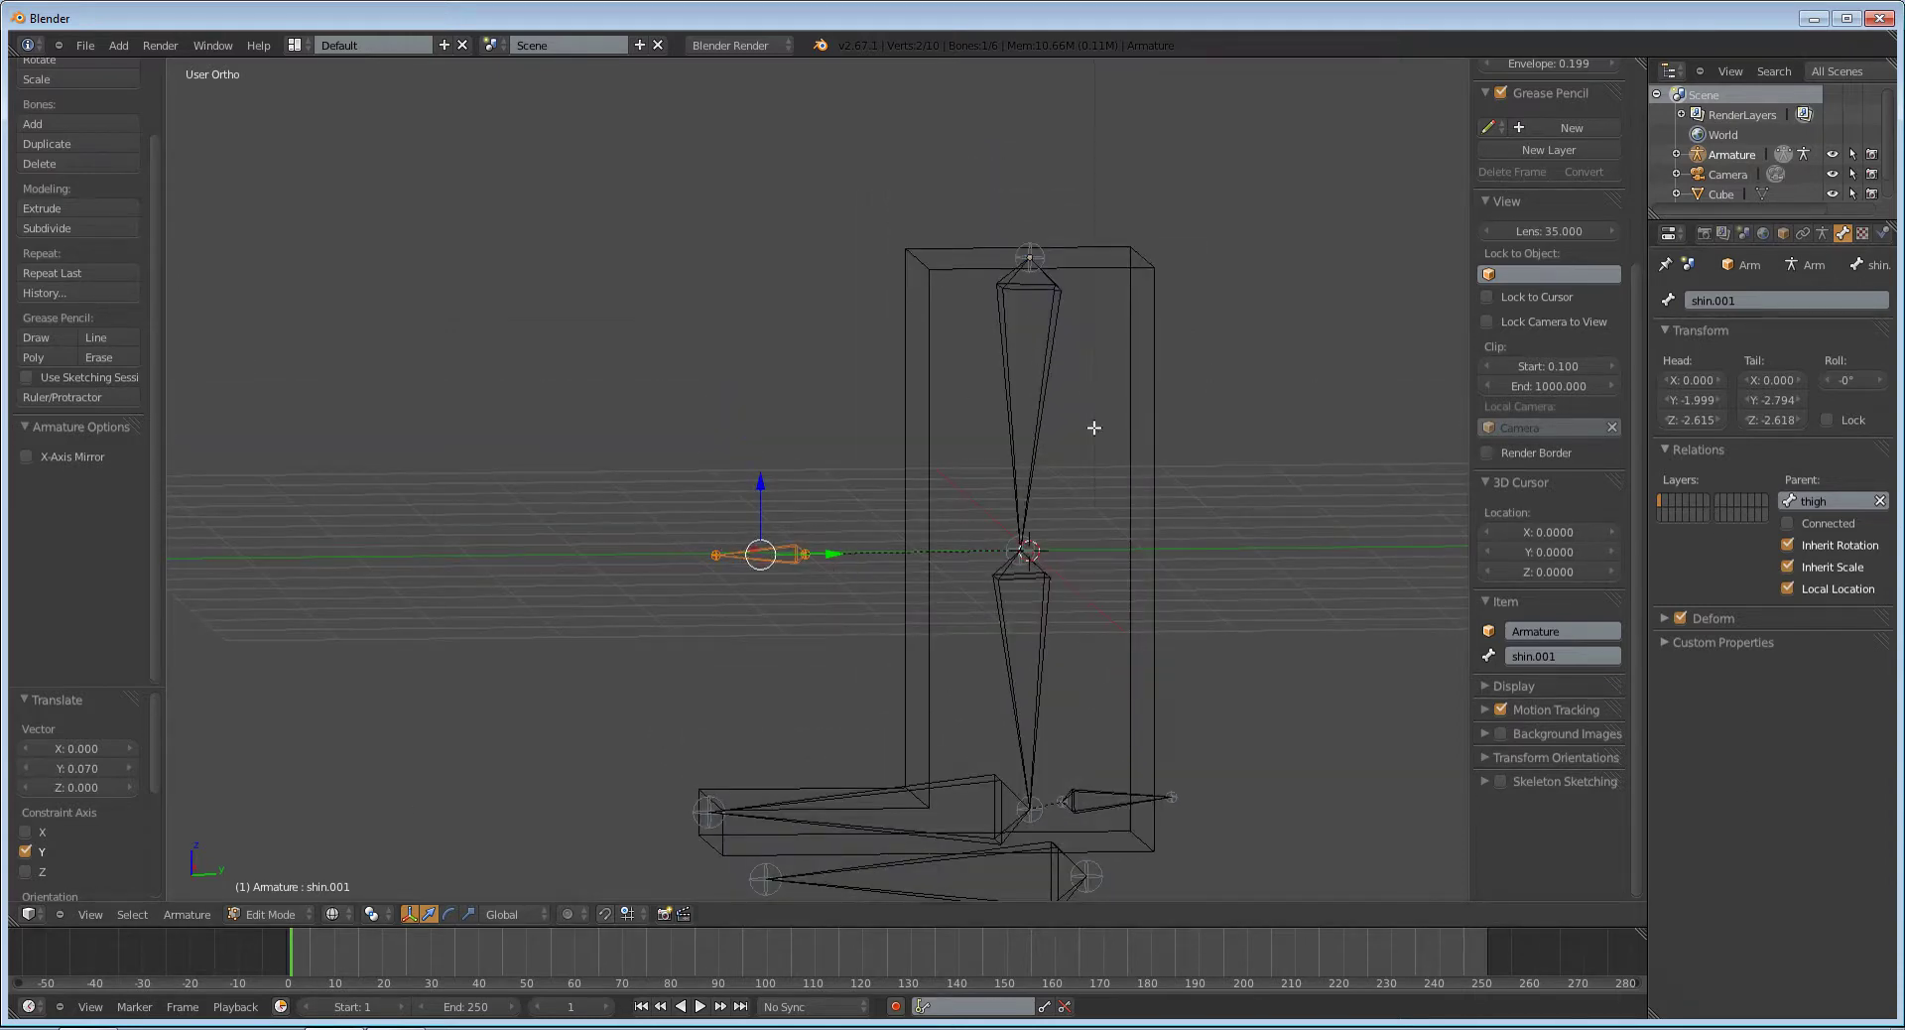
pyautogui.moveTo(997, 501); pyautogui.dragTo(1012, 531, button='middle')
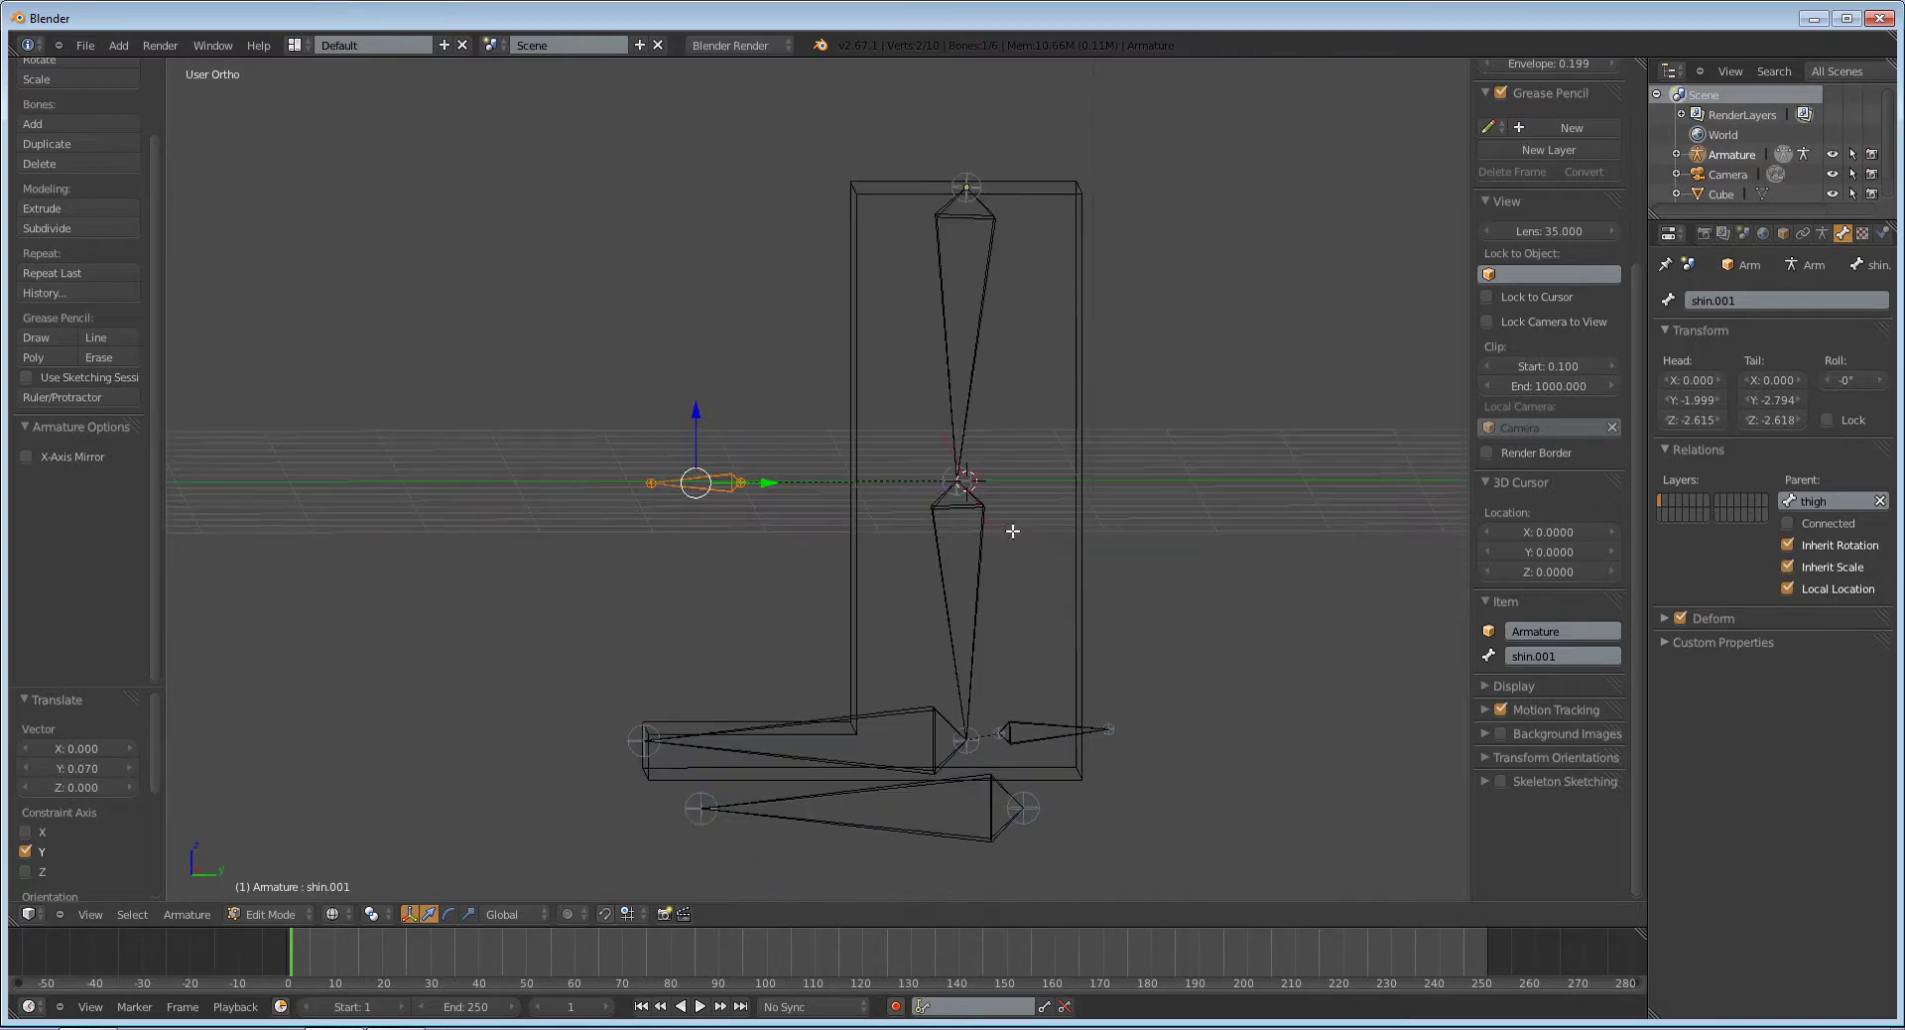
pyautogui.click(1833, 497)
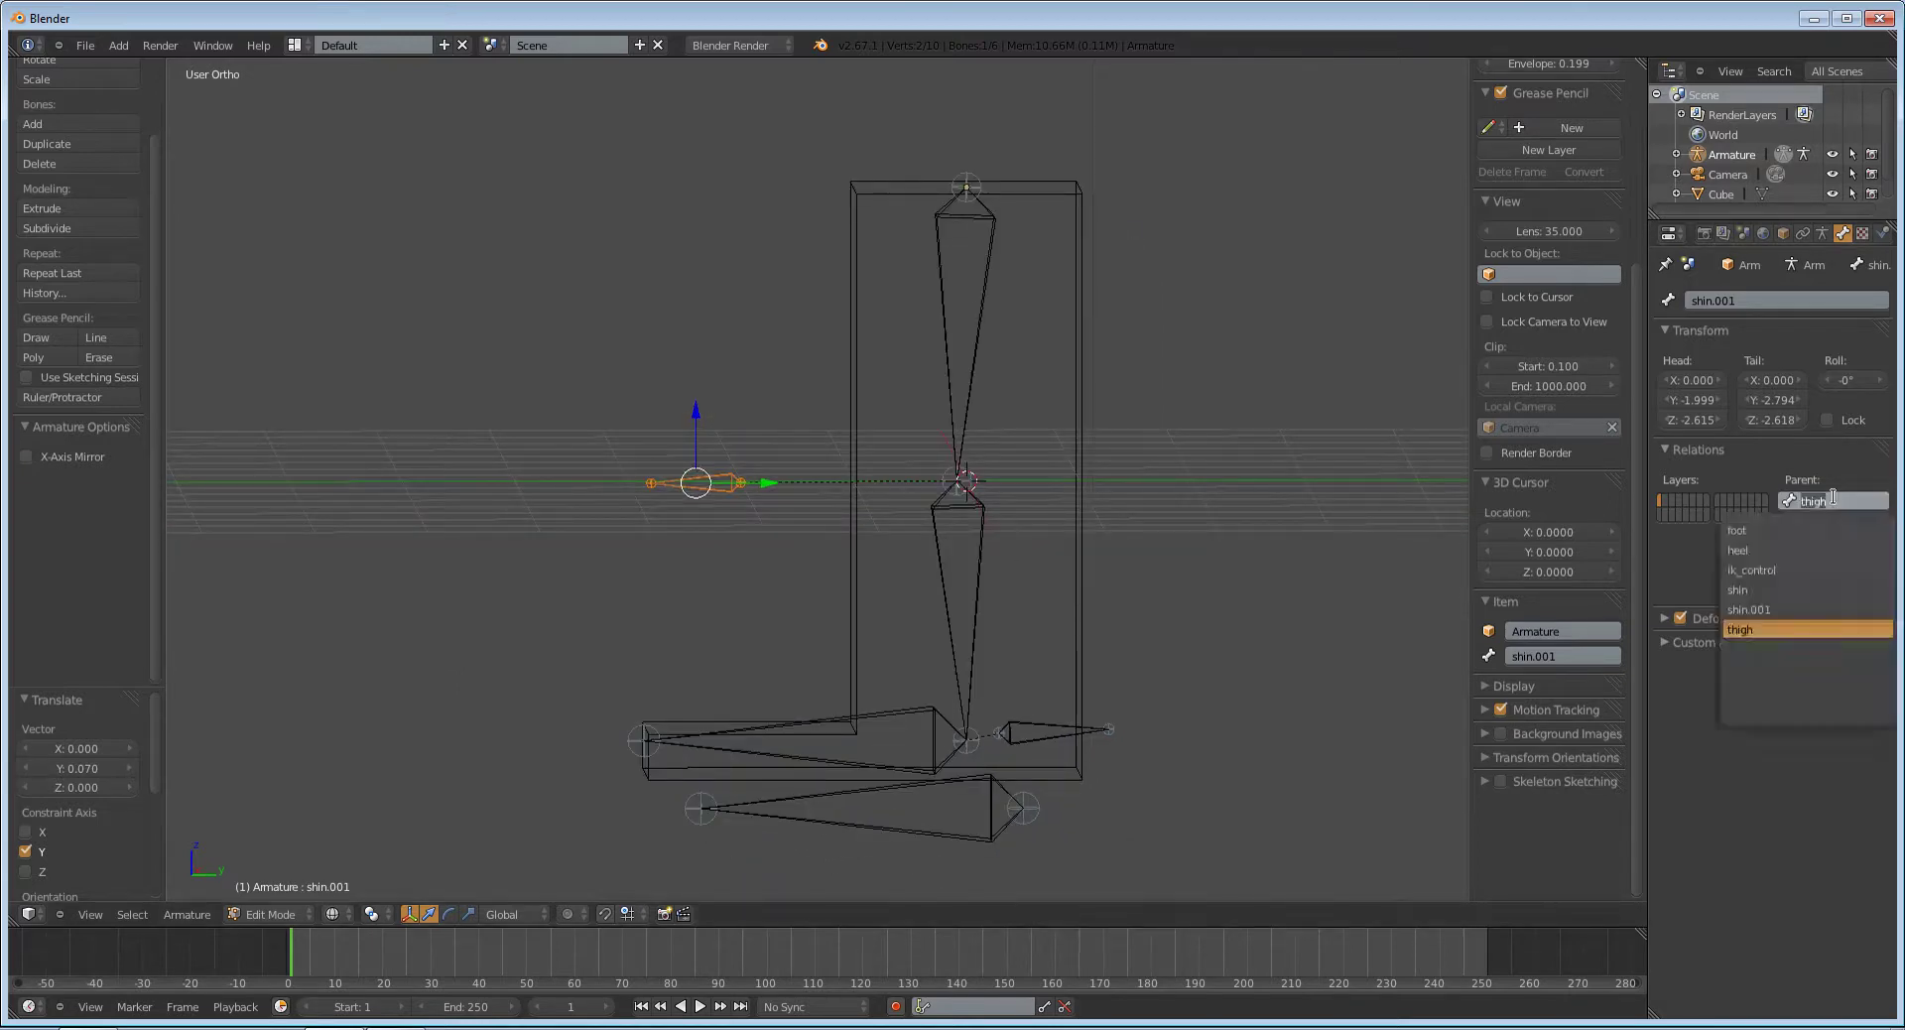
pyautogui.click(1781, 591)
# Step: Parent the knee target bone shin.001 to heel
pyautogui.rightClick(1052, 731)
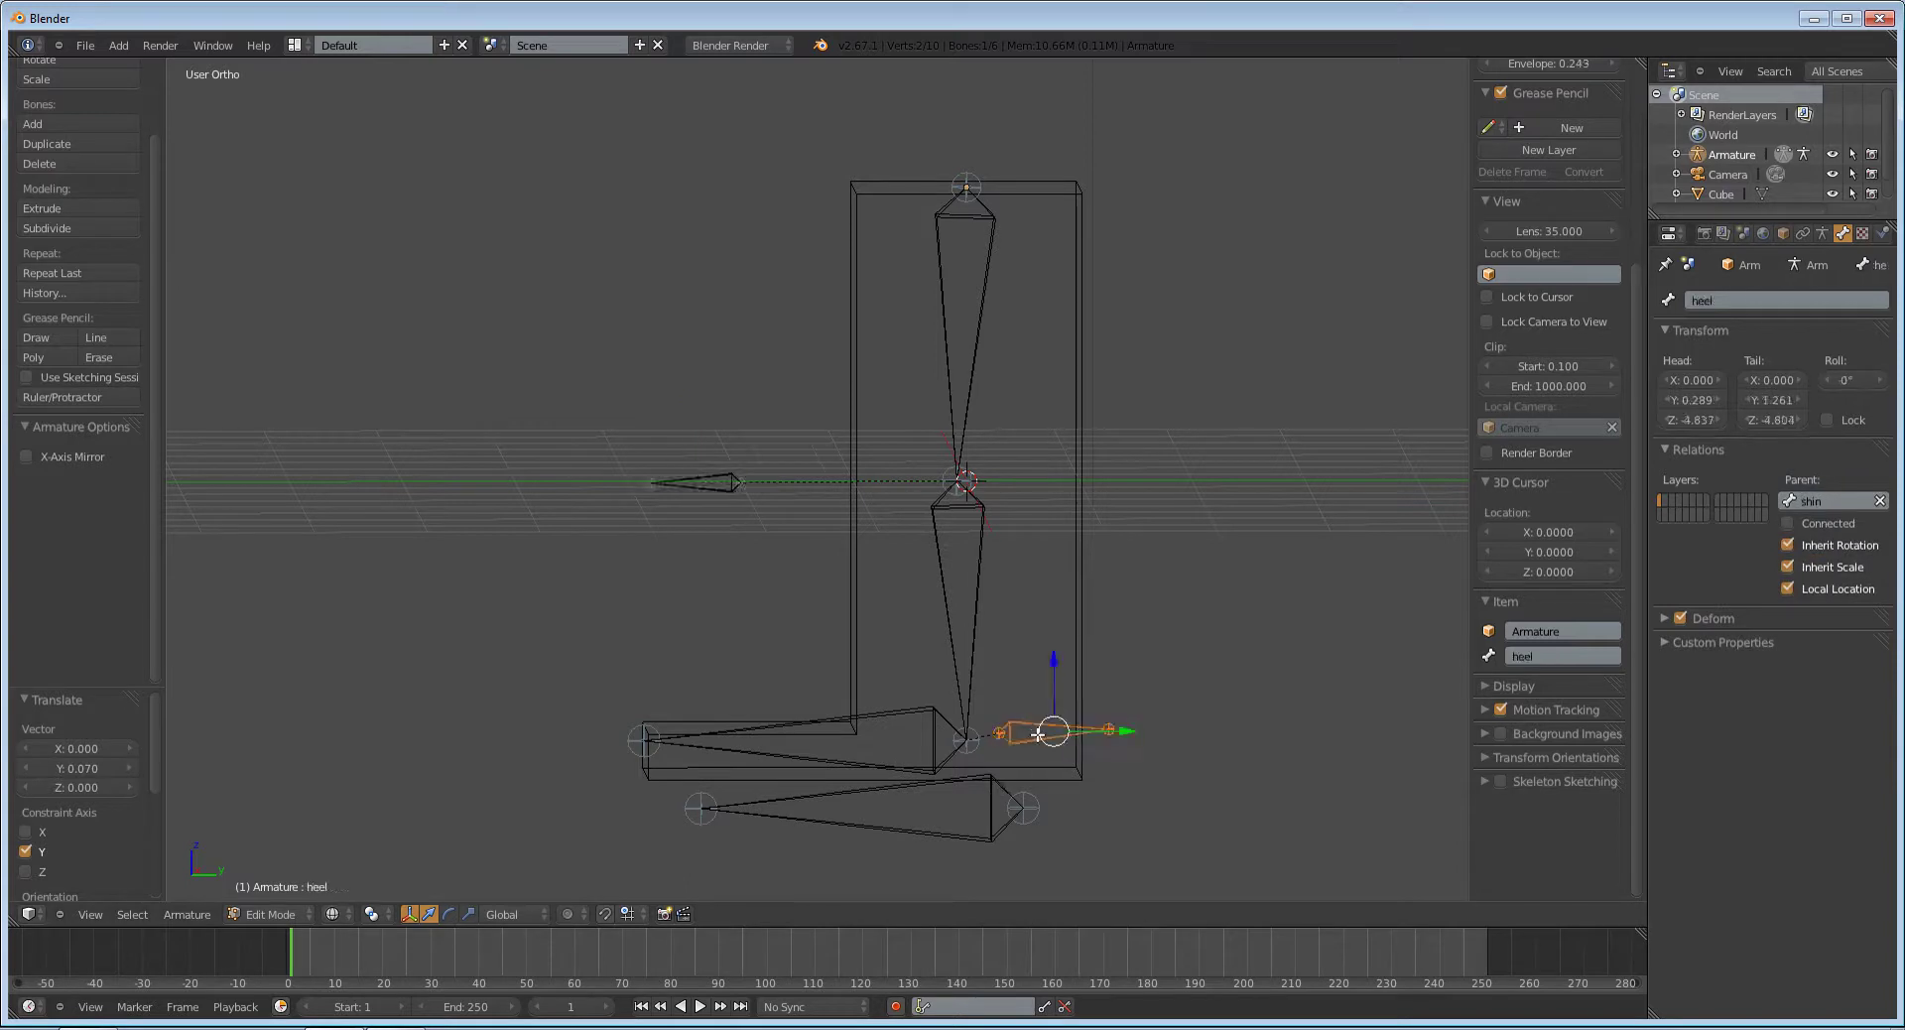
pyautogui.rightClick(710, 483)
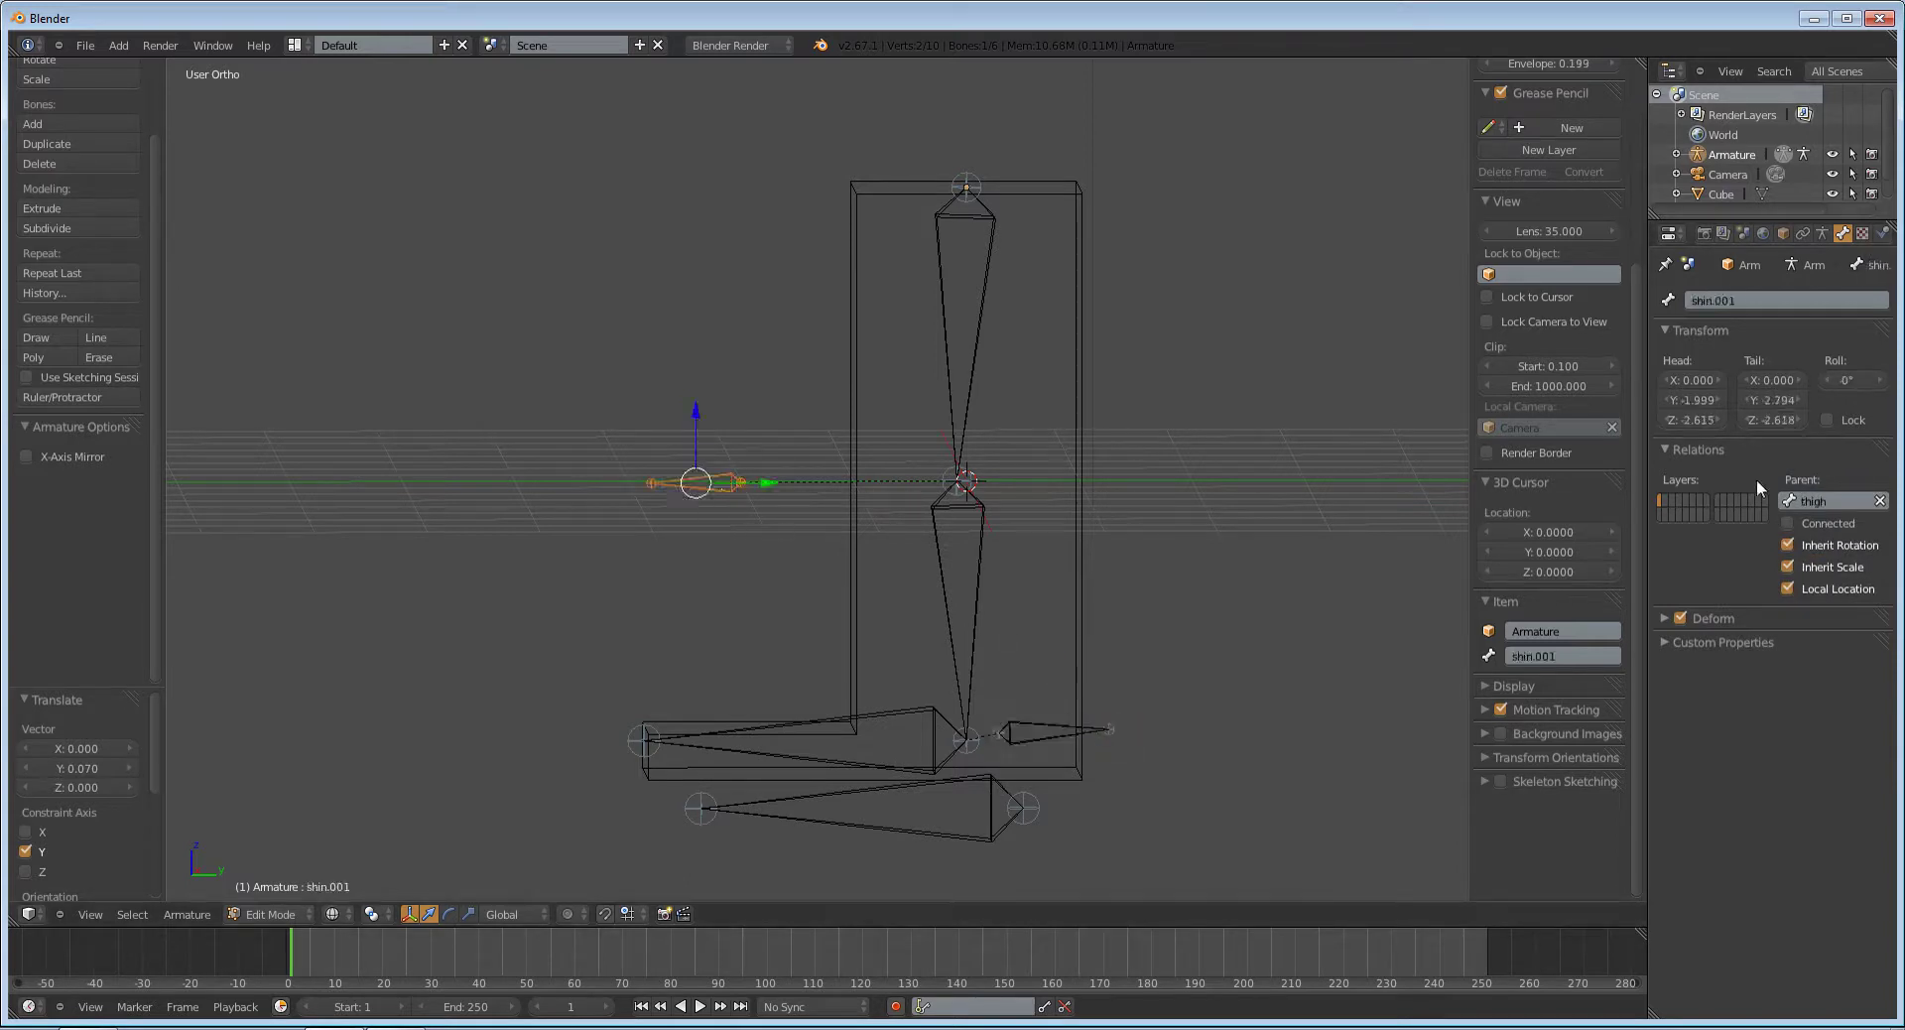
pyautogui.click(1832, 503)
pyautogui.click(1831, 503)
pyautogui.click(1831, 503)
pyautogui.click(1789, 548)
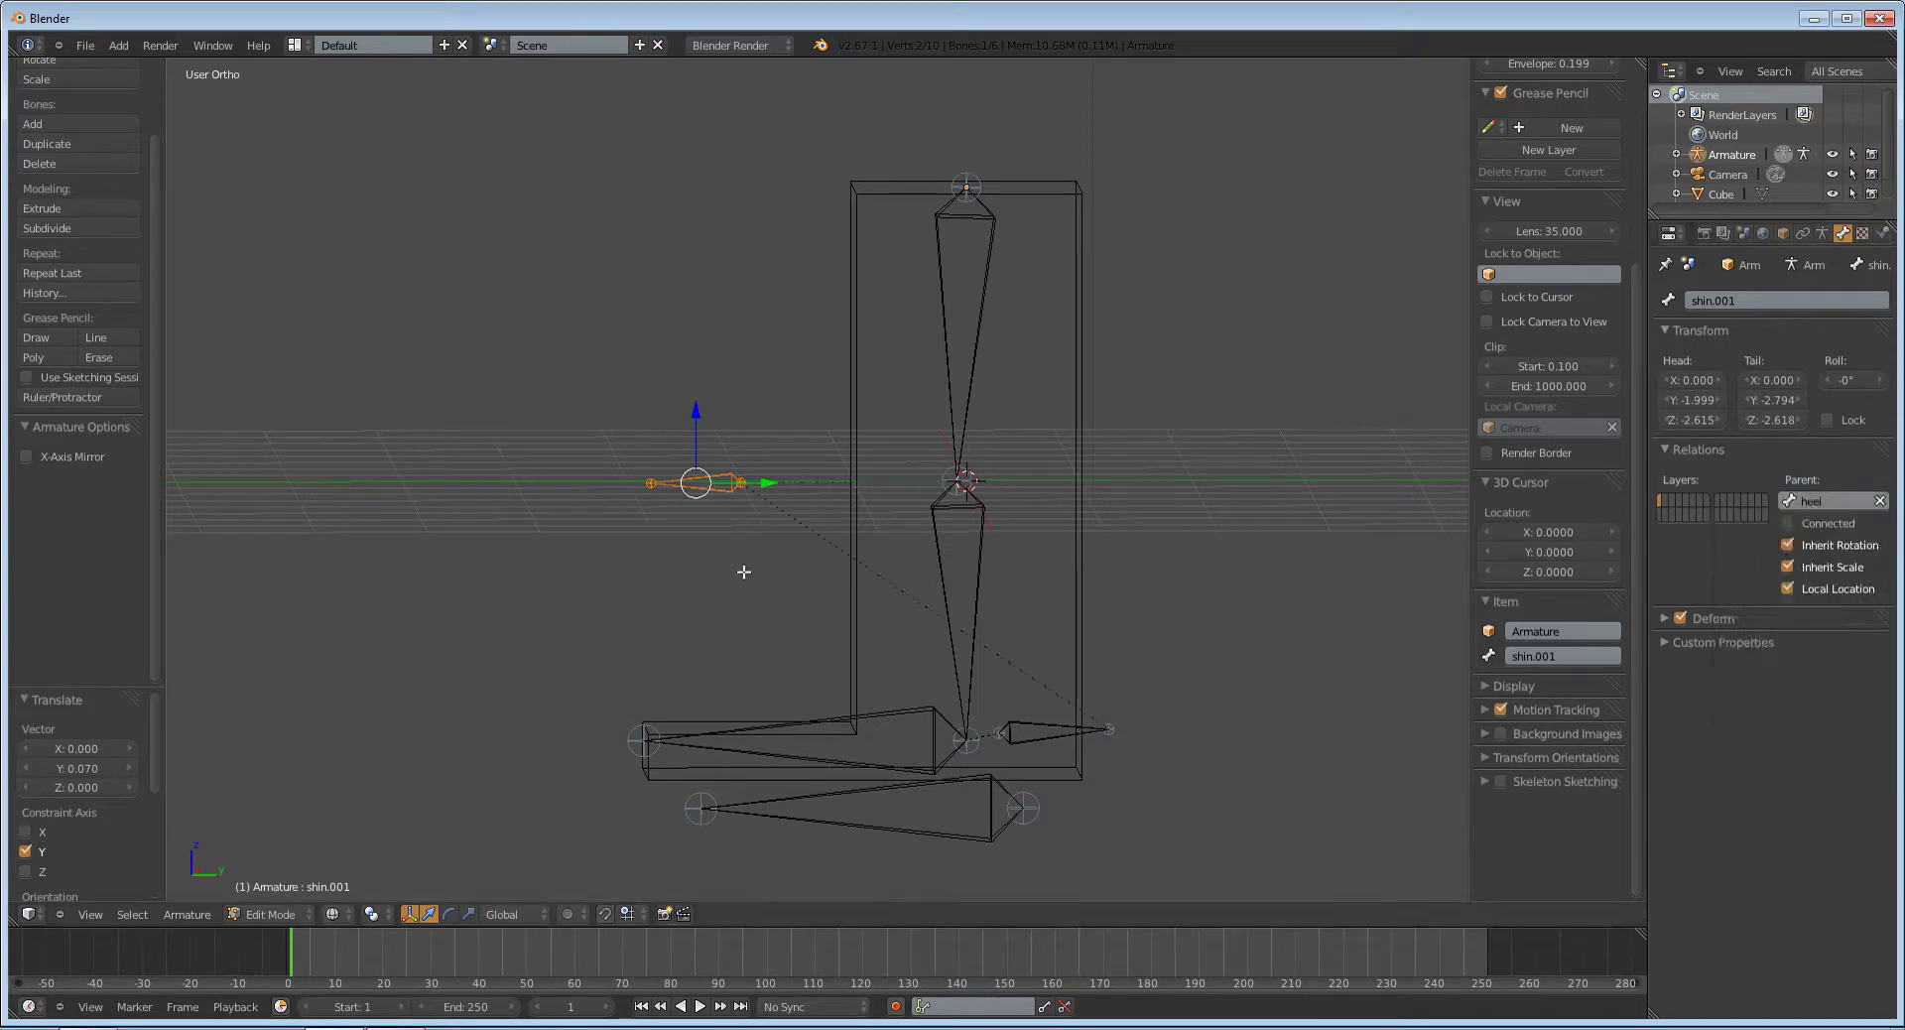
# Step: Rename the shin.001 bone to knee in the Item field
pyautogui.rightClick(1032, 734)
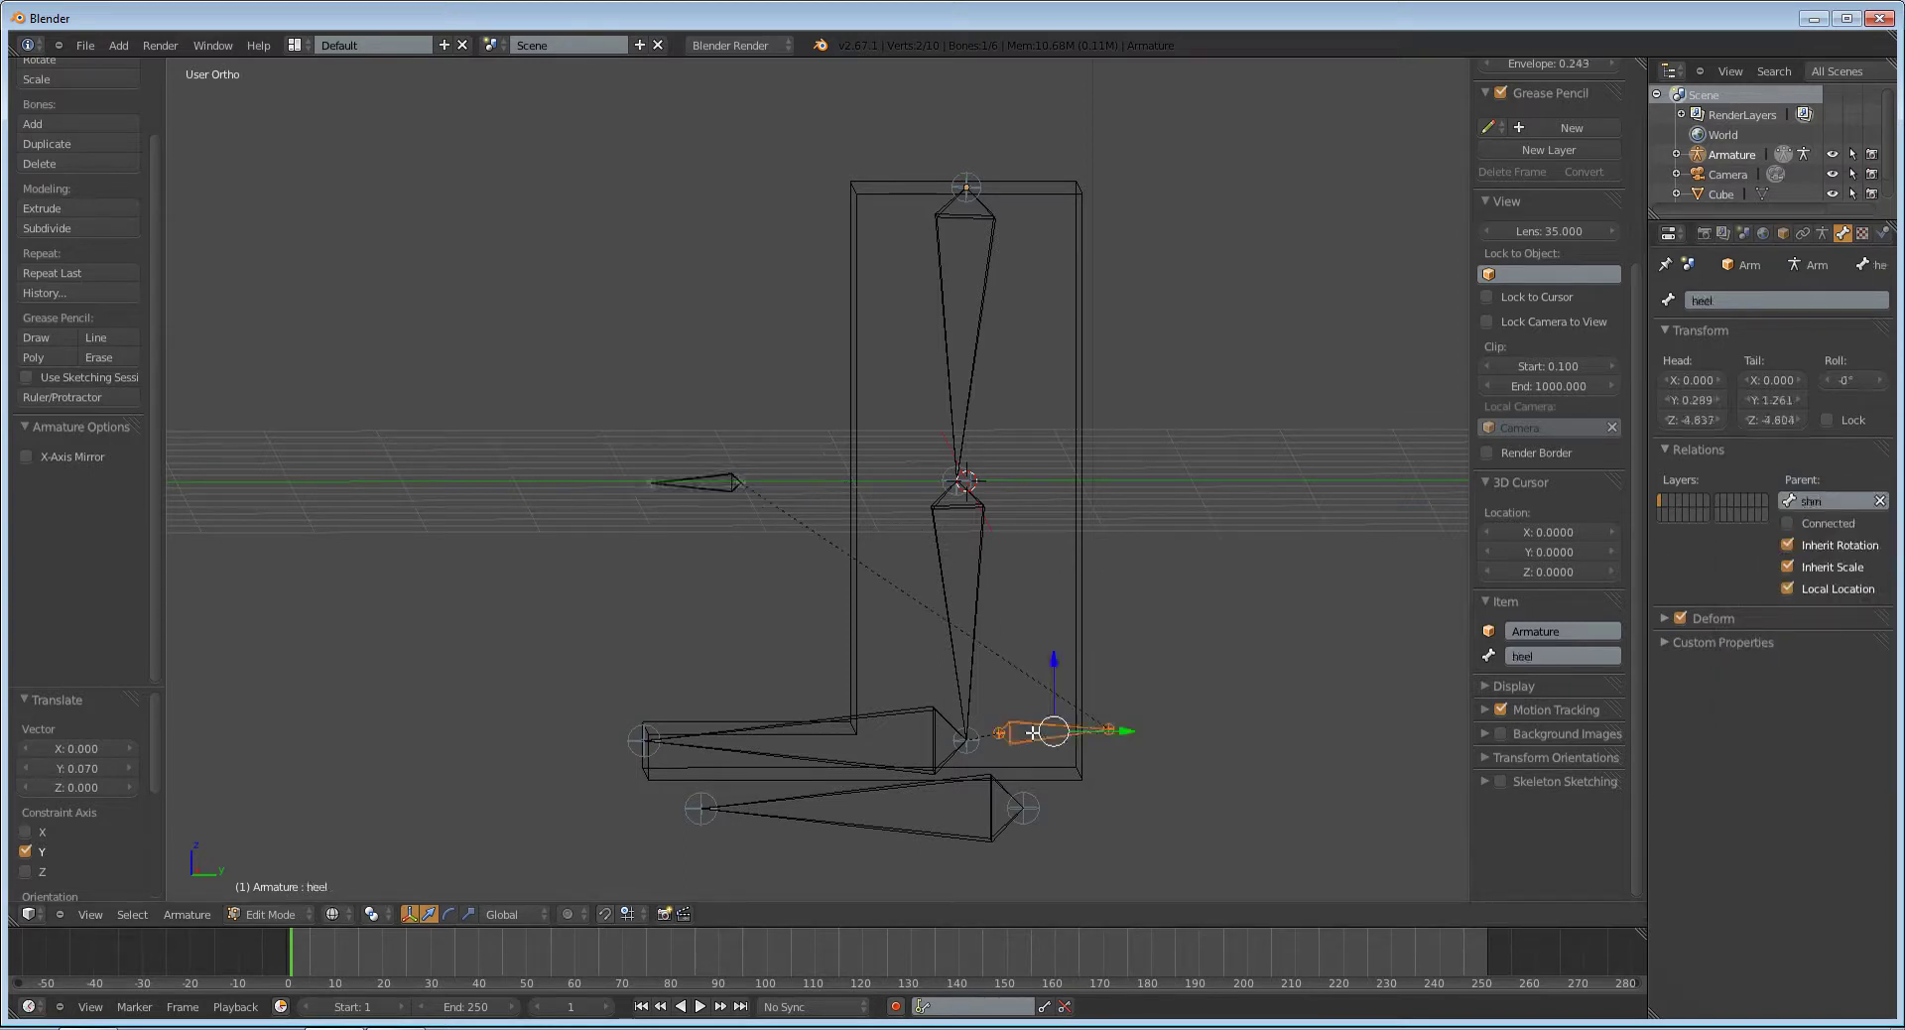
pyautogui.rightClick(967, 640)
pyautogui.rightClick(734, 491)
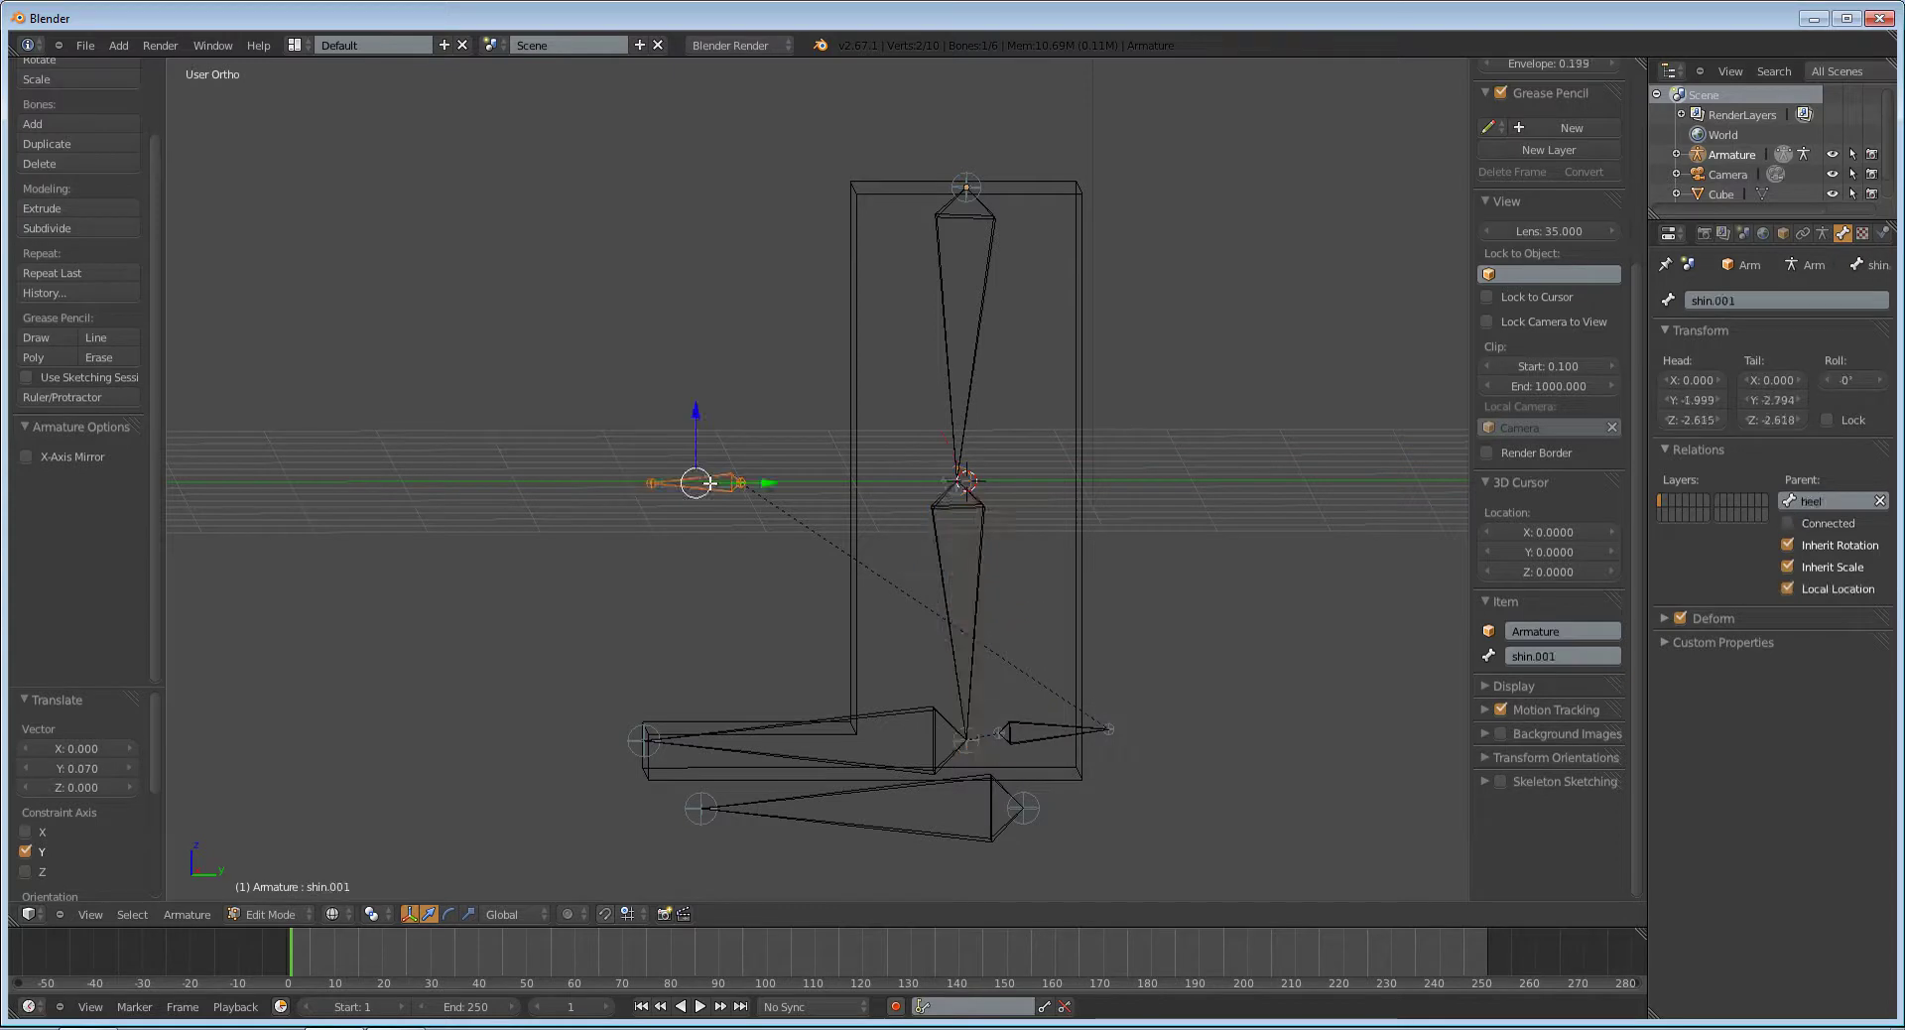
pyautogui.click(1539, 654)
pyautogui.write('kne')
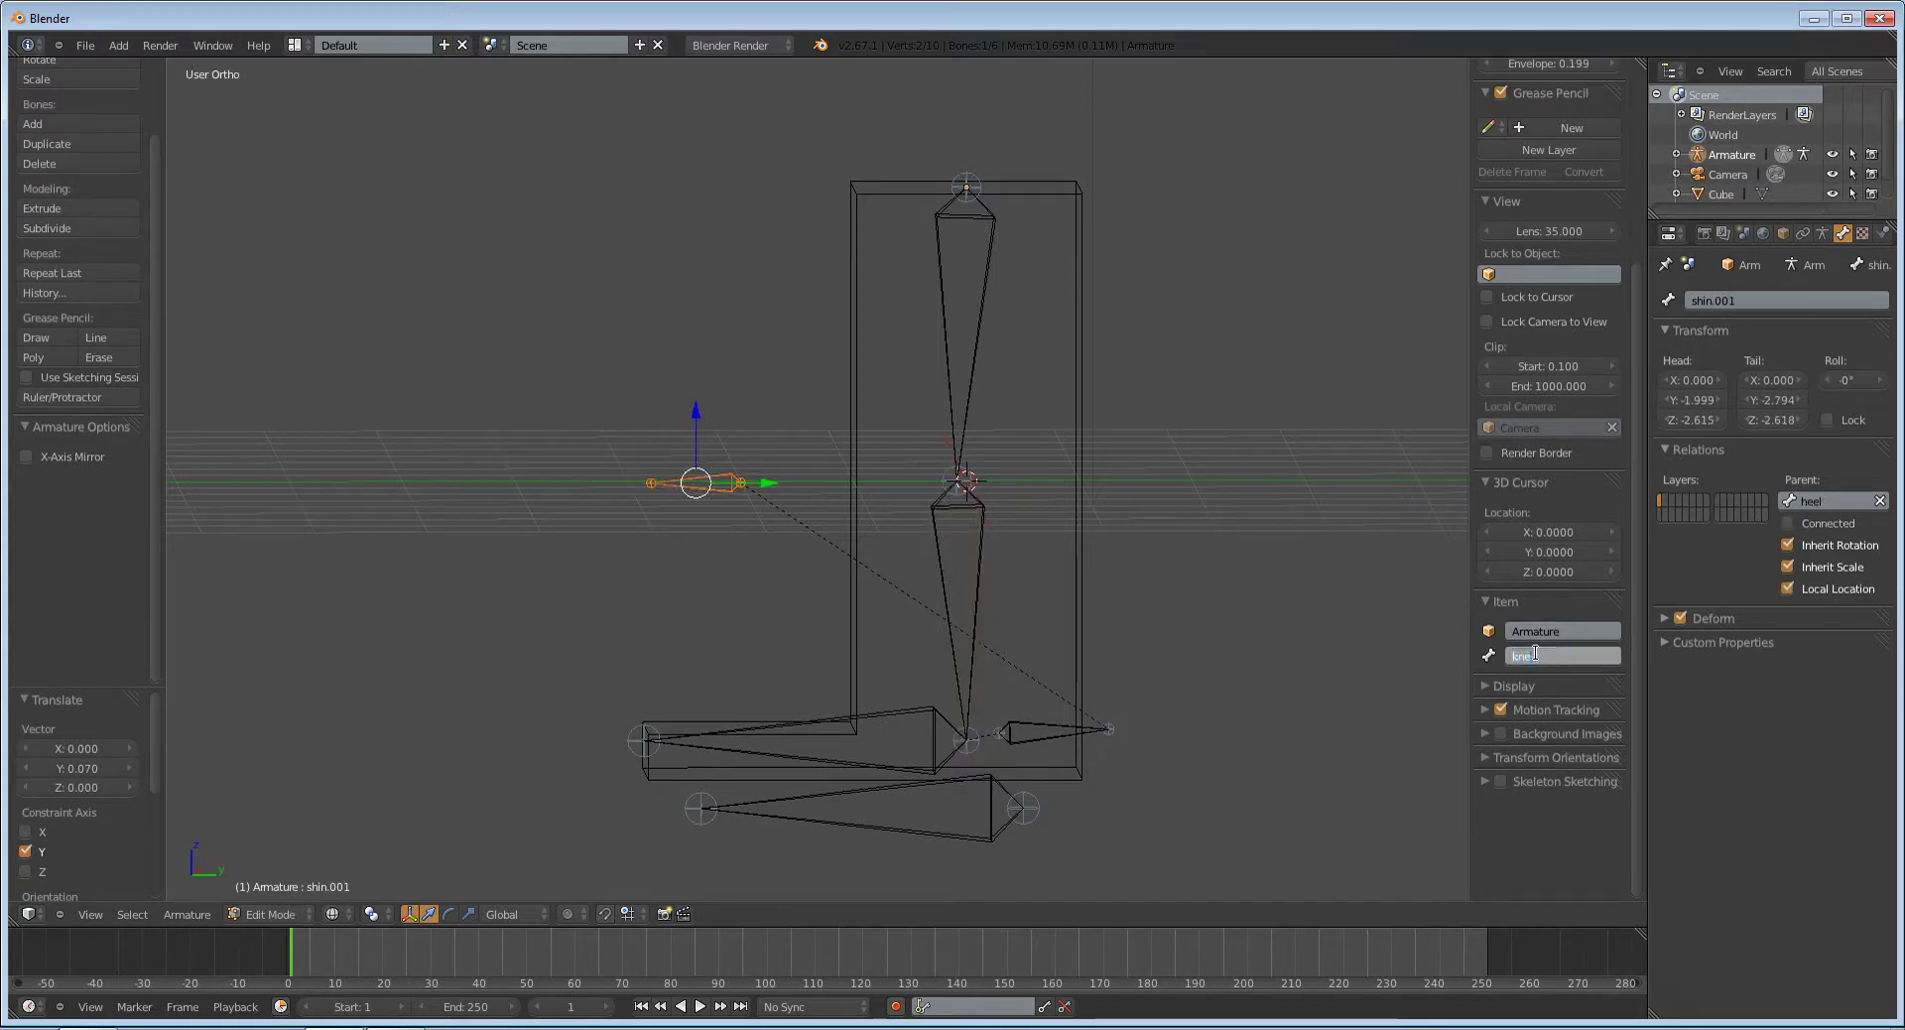
pyautogui.write('e')
pyautogui.press('Return')
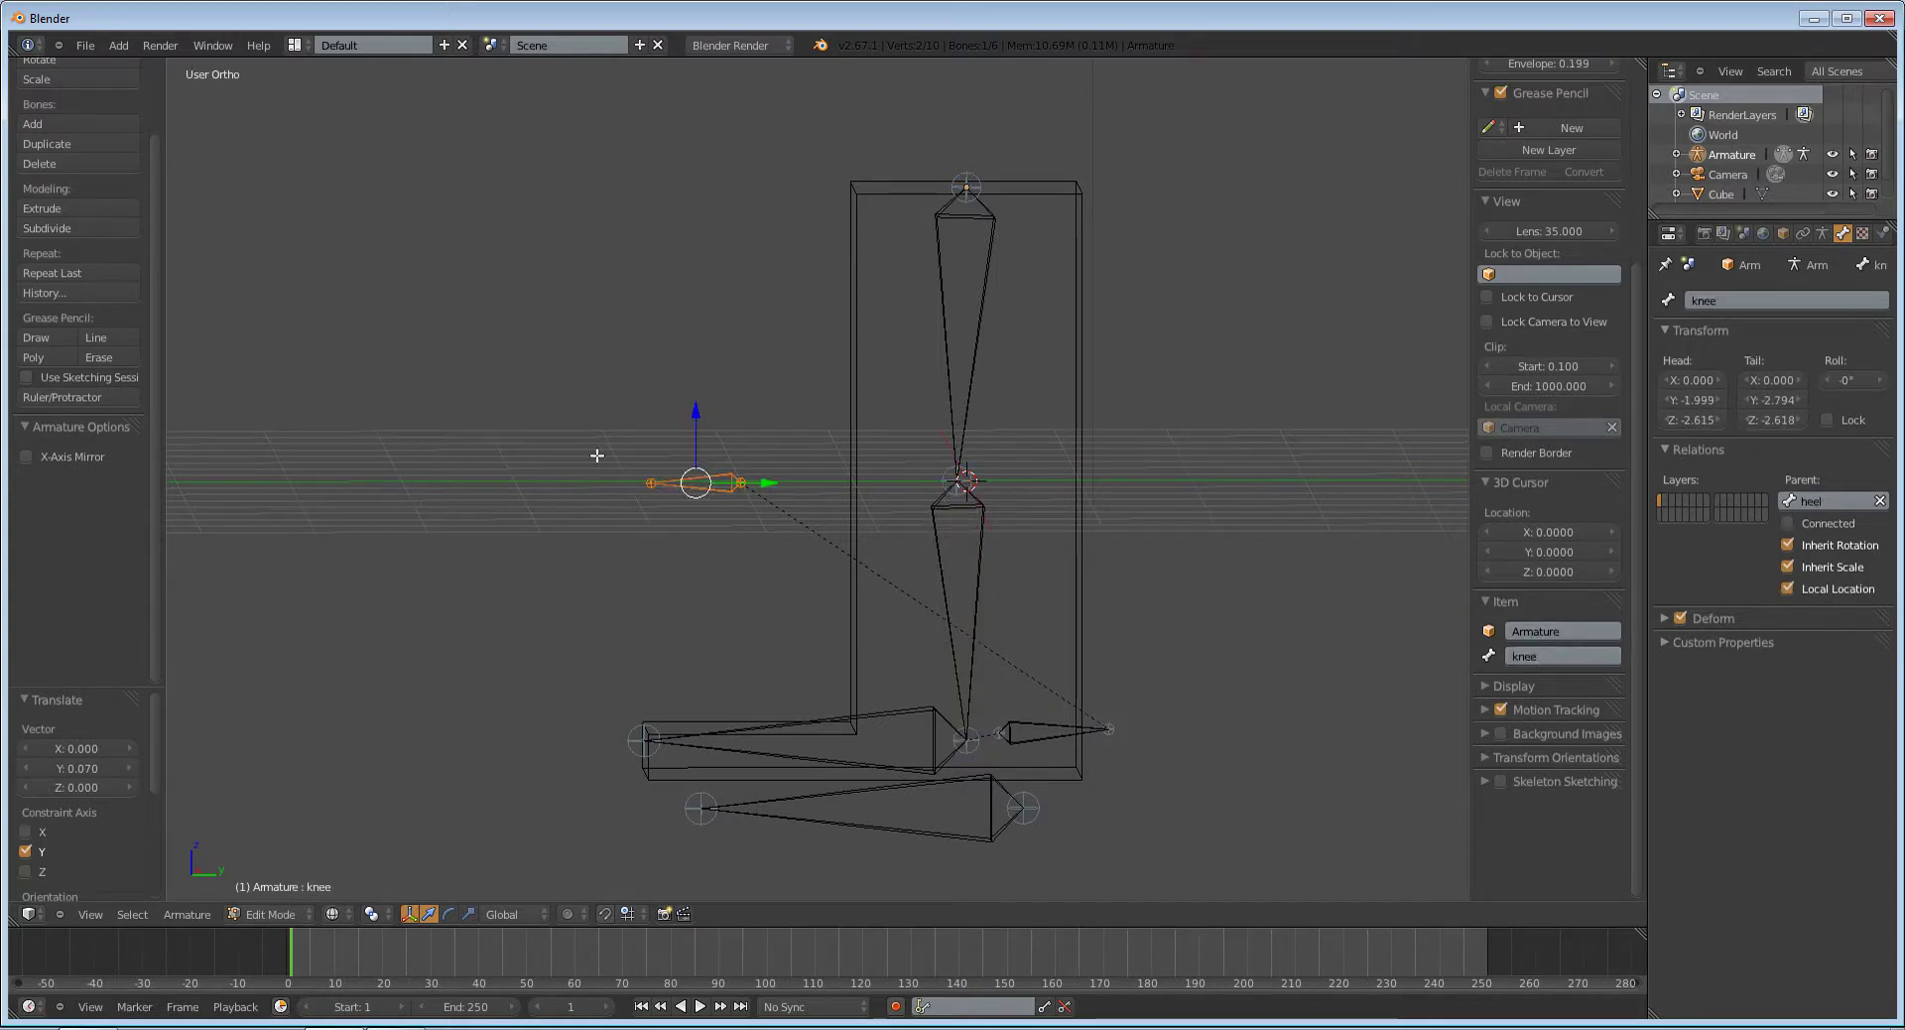
pyautogui.moveTo(1164, 437); pyautogui.dragTo(1131, 463, button='middle')
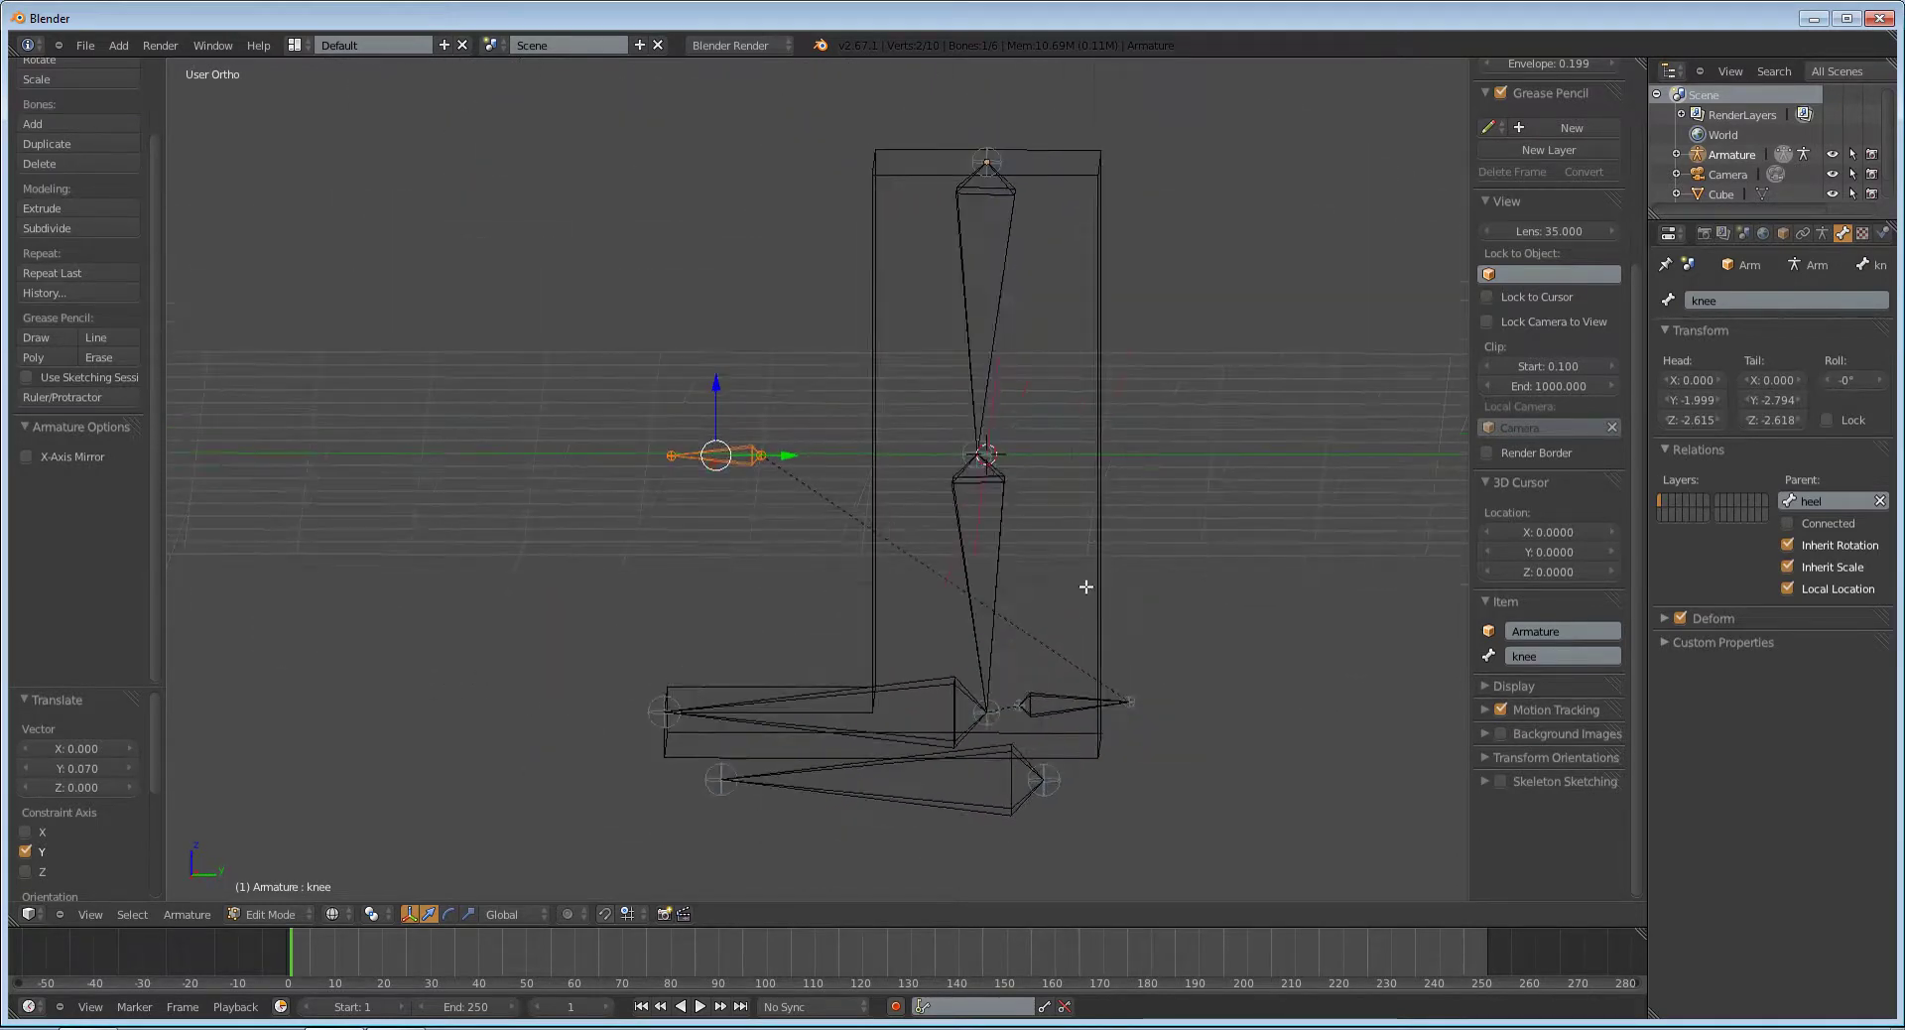
# Step: In Pose Mode, select ik_control and then the shin bone as active
pyautogui.hotkey('ctrl', 'Tab')
pyautogui.moveTo(859, 591); pyautogui.dragTo(940, 587, button='middle')
pyautogui.press('a')
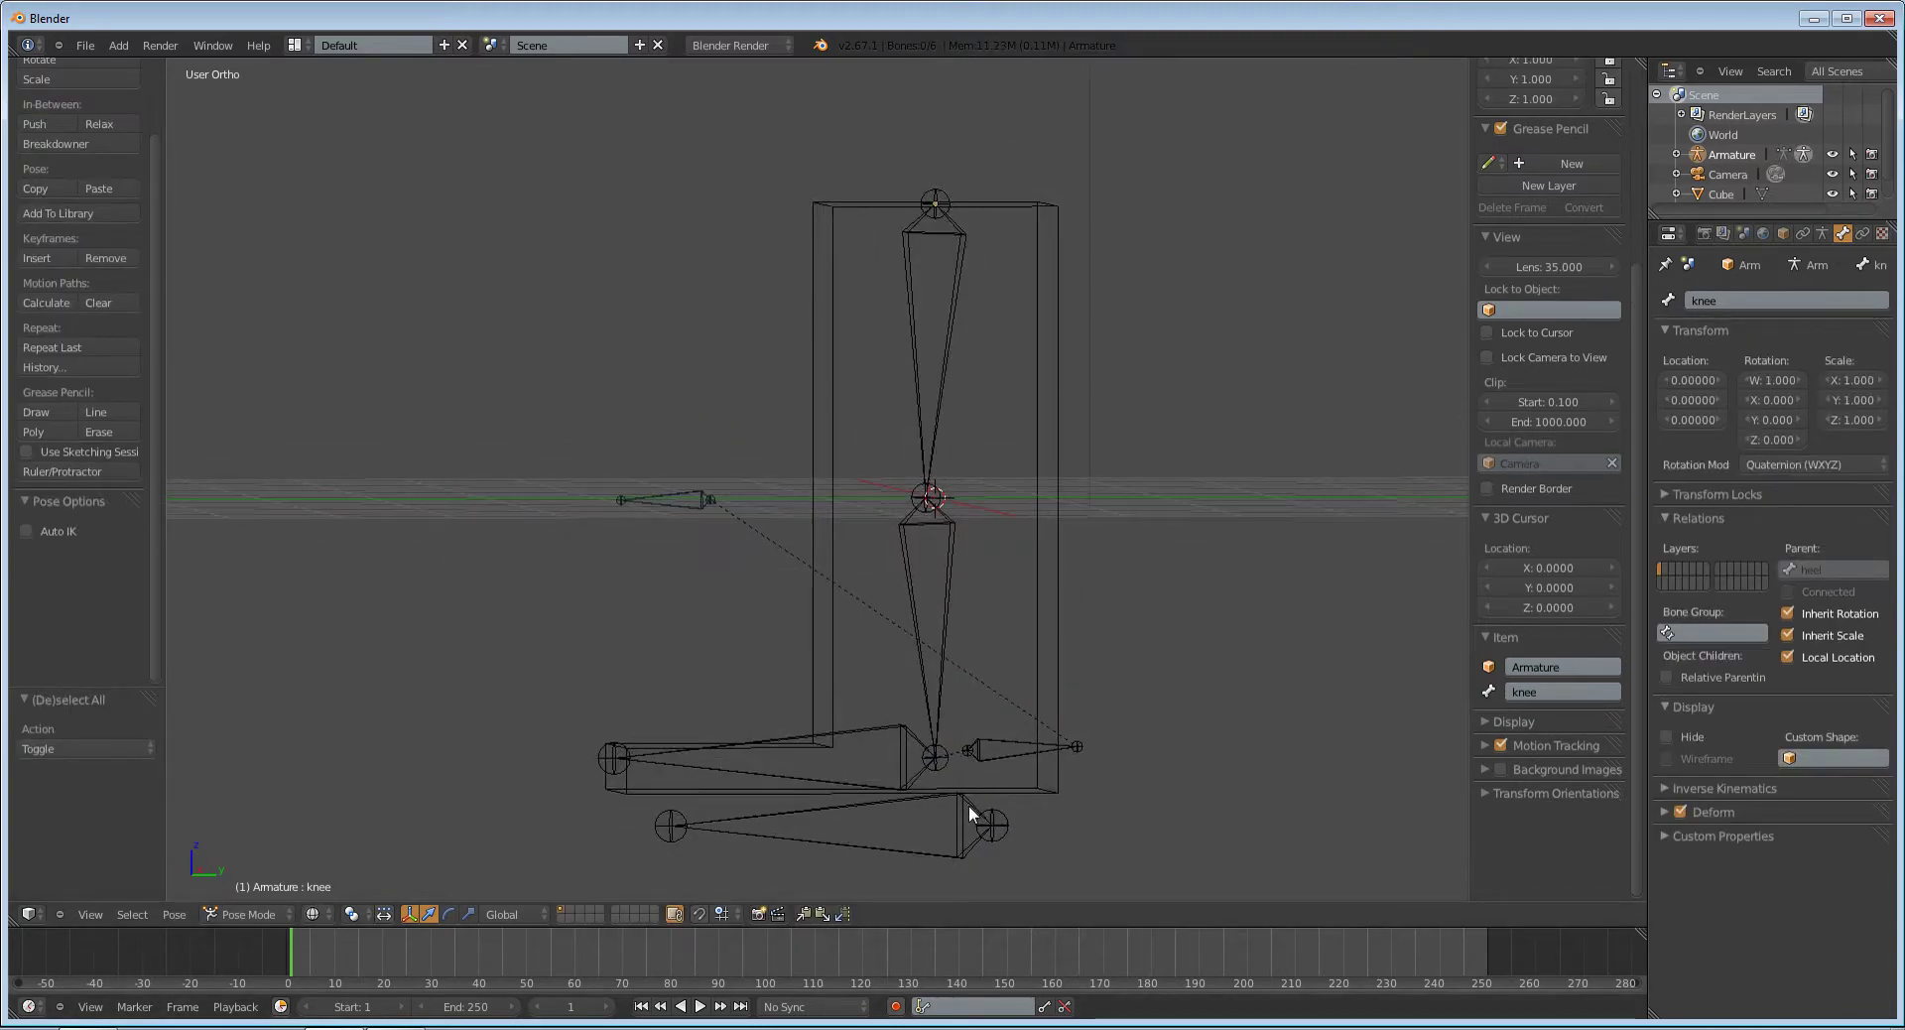
pyautogui.rightClick(969, 805)
pyautogui.moveTo(1276, 629); pyautogui.dragTo(1004, 594, button='middle')
pyautogui.keyDown('shift'); pyautogui.rightClick(994, 586); pyautogui.keyUp('shift')
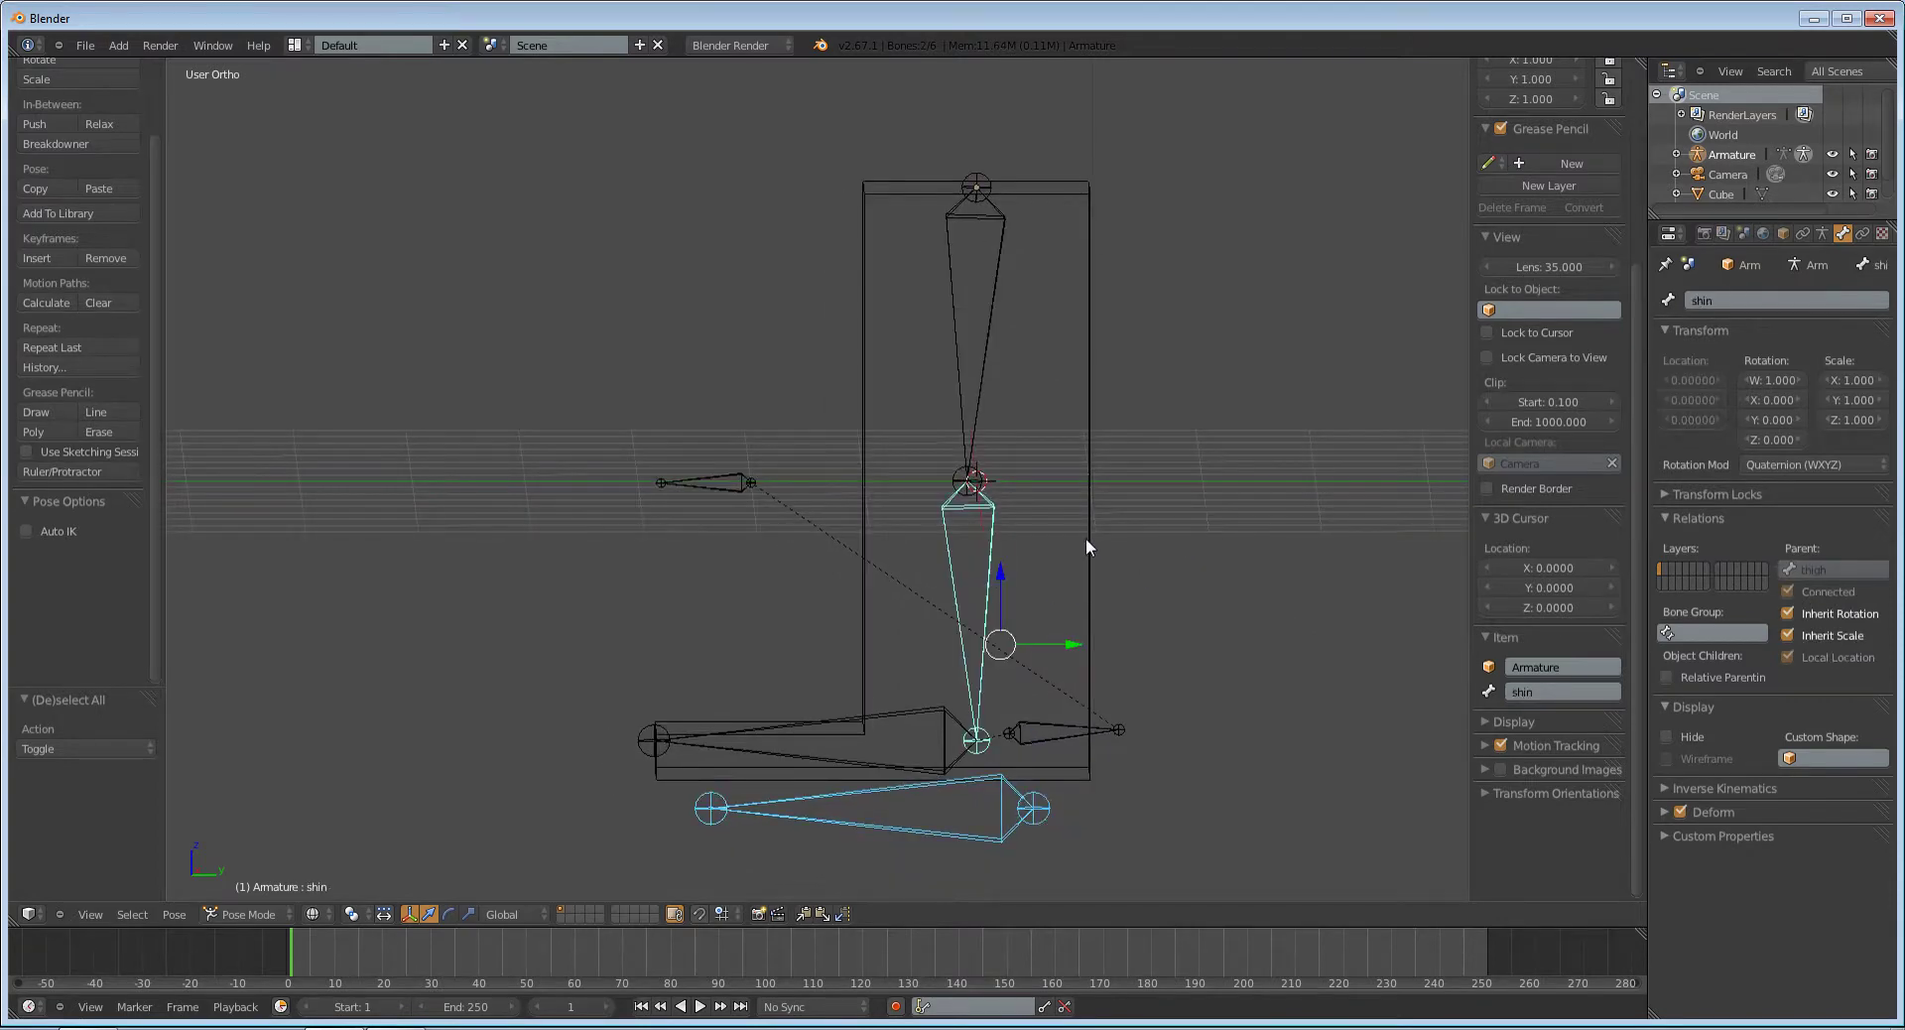
pyautogui.moveTo(1086, 538); pyautogui.dragTo(1091, 533, button='middle')
# Step: Add an IK constraint to the shin using Shift+I, To Active Bone, targeting ik_control
pyautogui.hotkey('ctrl', 'i')
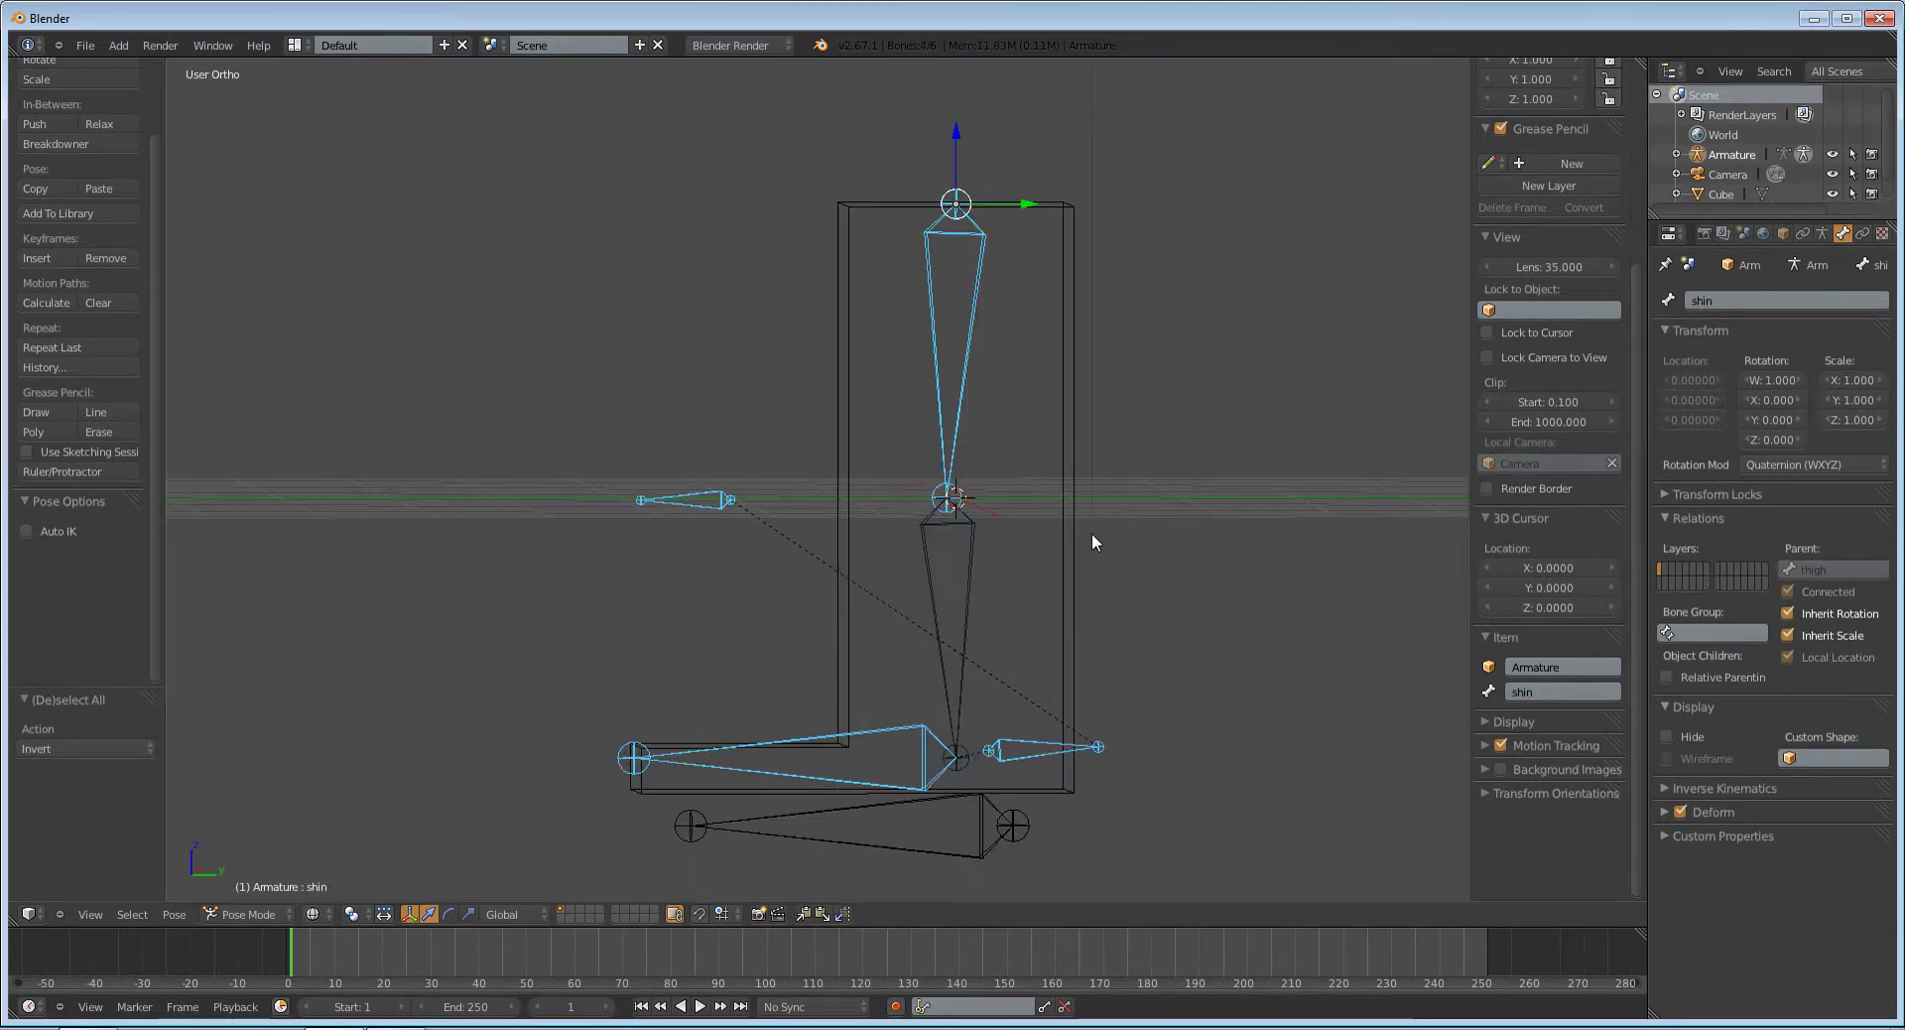
pyautogui.hotkey('ctrl', 'z')
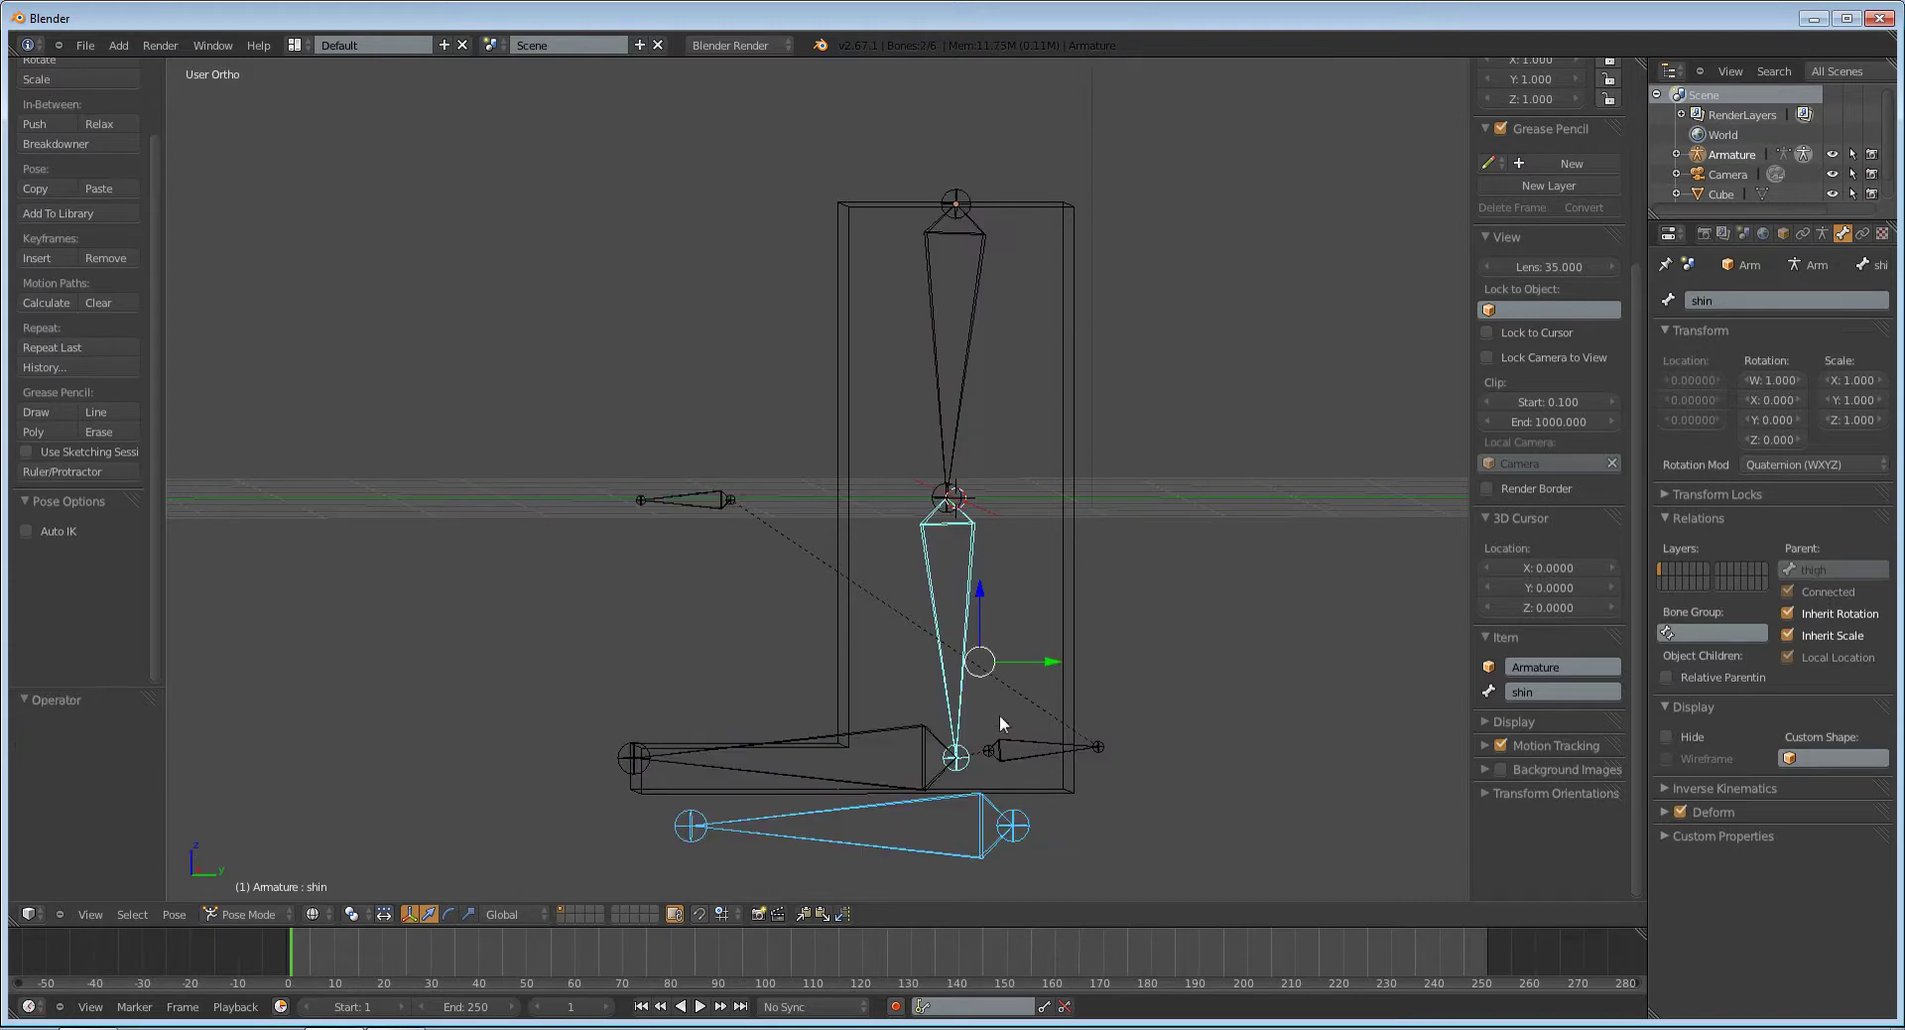
pyautogui.hotkey('ctrl', 'shift', 'c')
pyautogui.hotkey('shift', 'i')
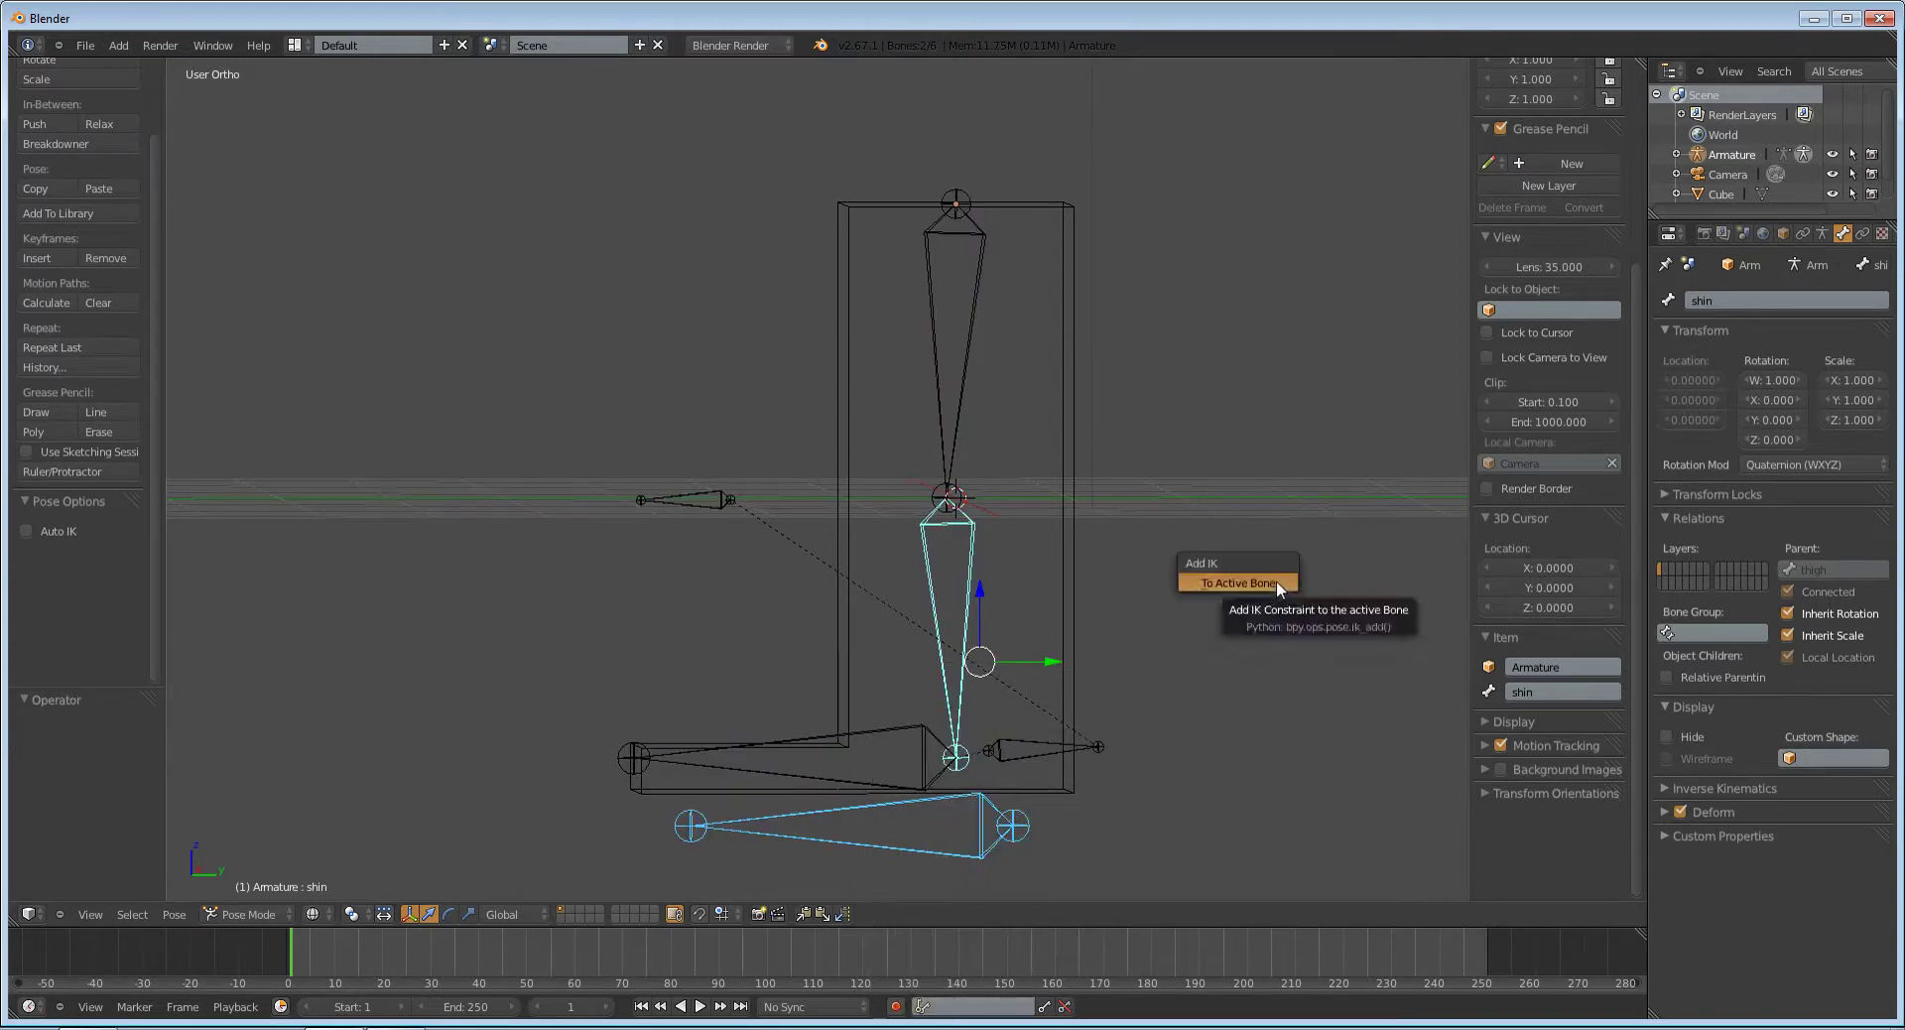
pyautogui.click(1241, 582)
pyautogui.hotkey('shift', 'i')
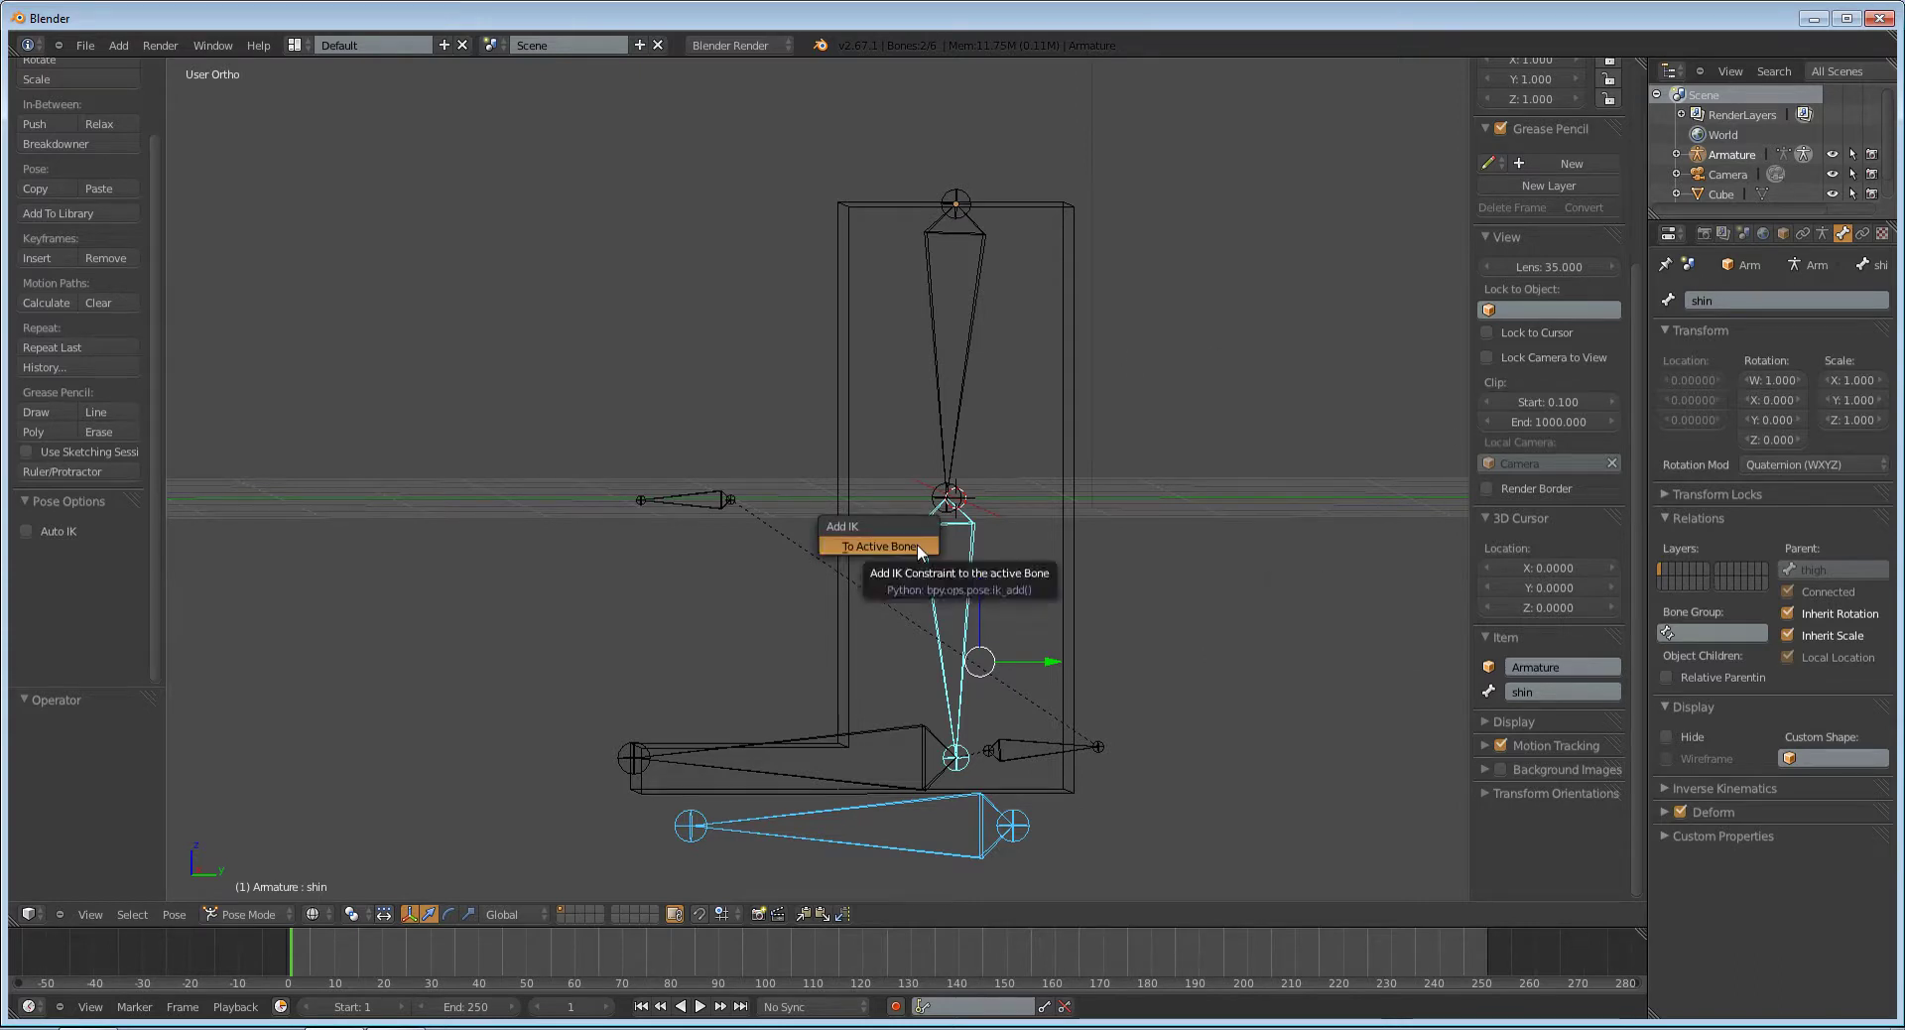
pyautogui.click(917, 544)
pyautogui.click(1014, 576)
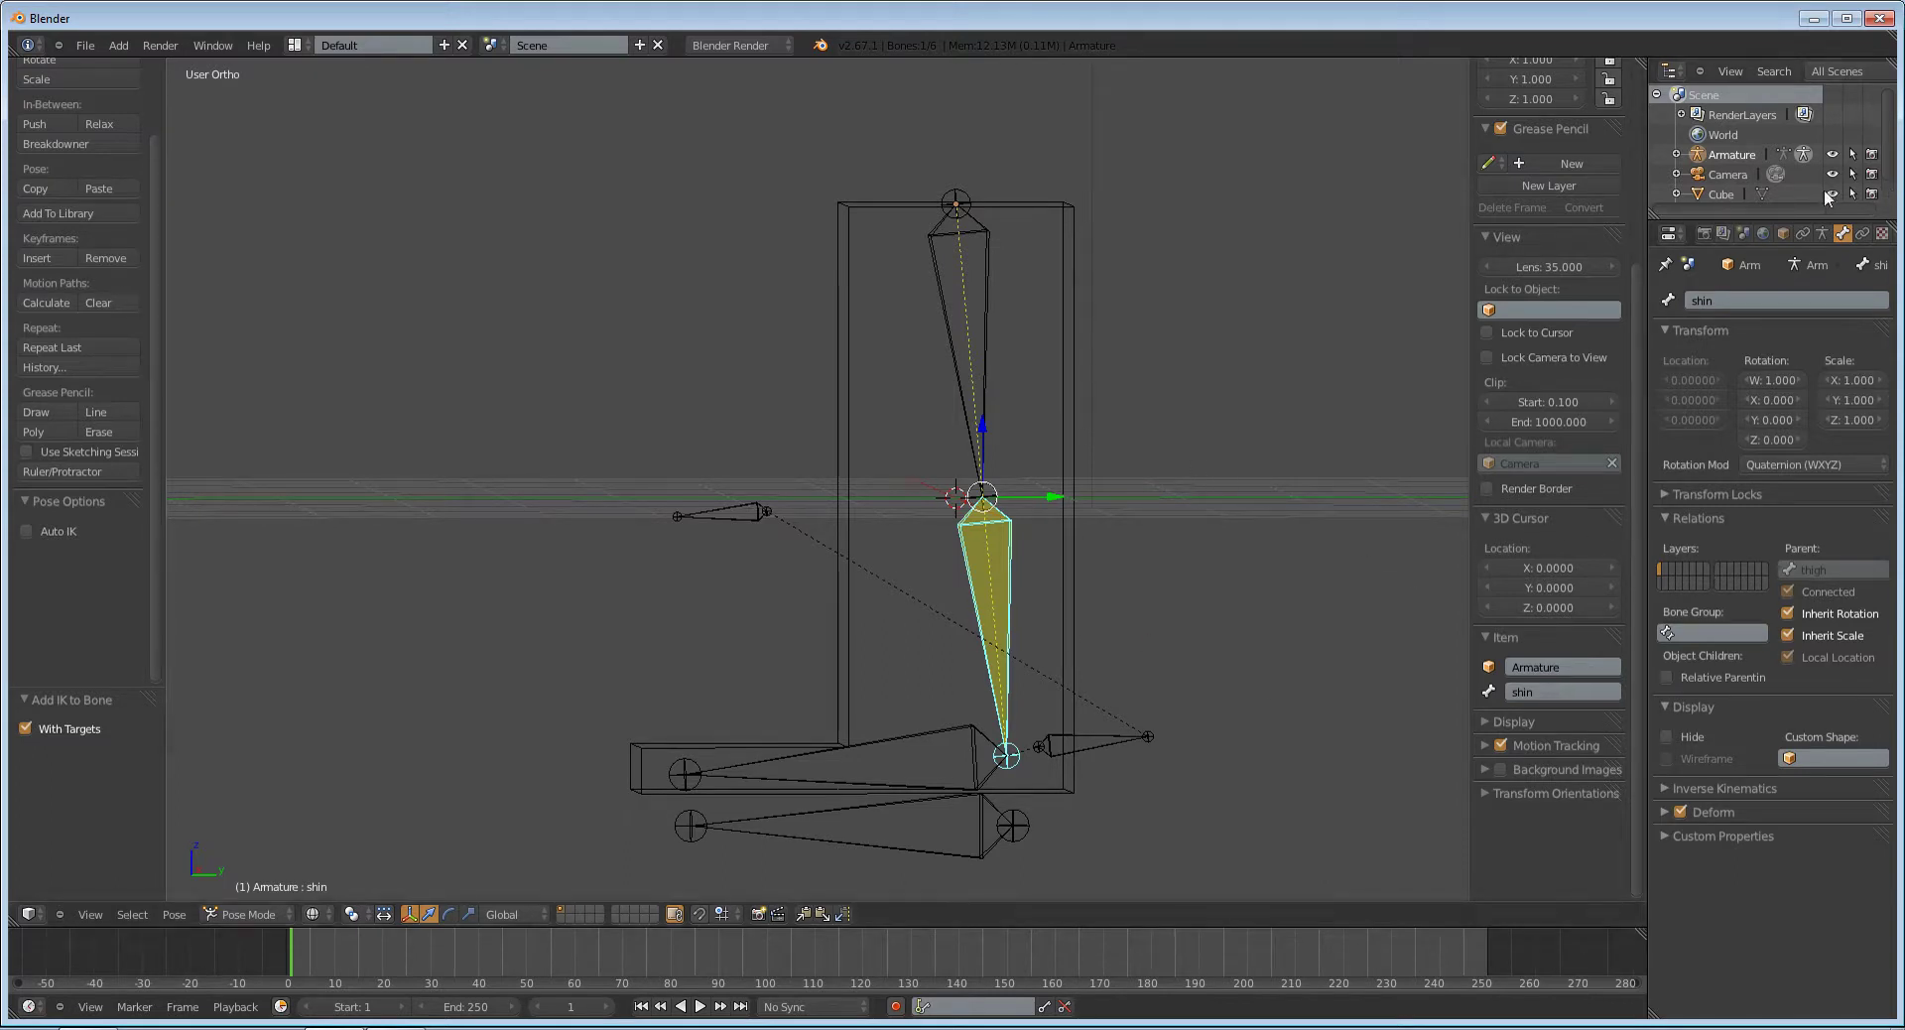
# Step: Set the shin IK constraint's Chain Length to 2 in the Bone Constraints tab
pyautogui.scroll(-2, 1841, 229)
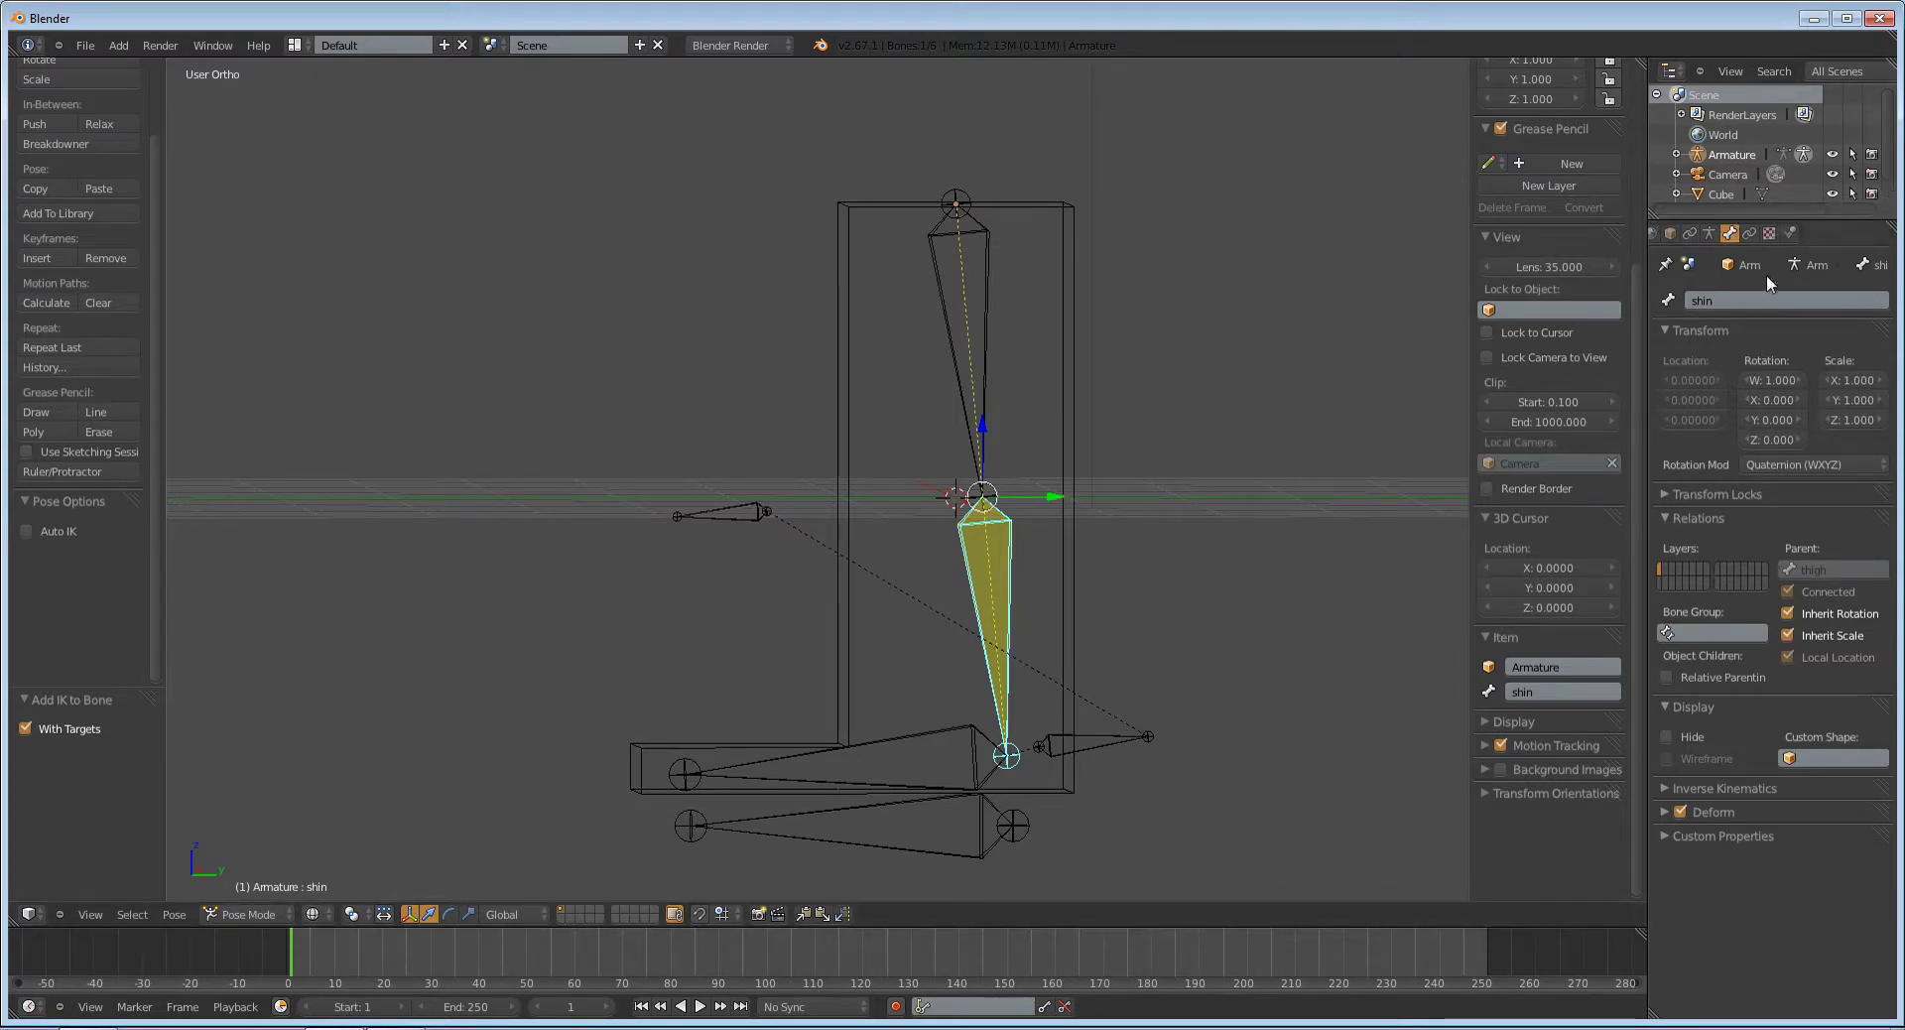
pyautogui.click(1752, 228)
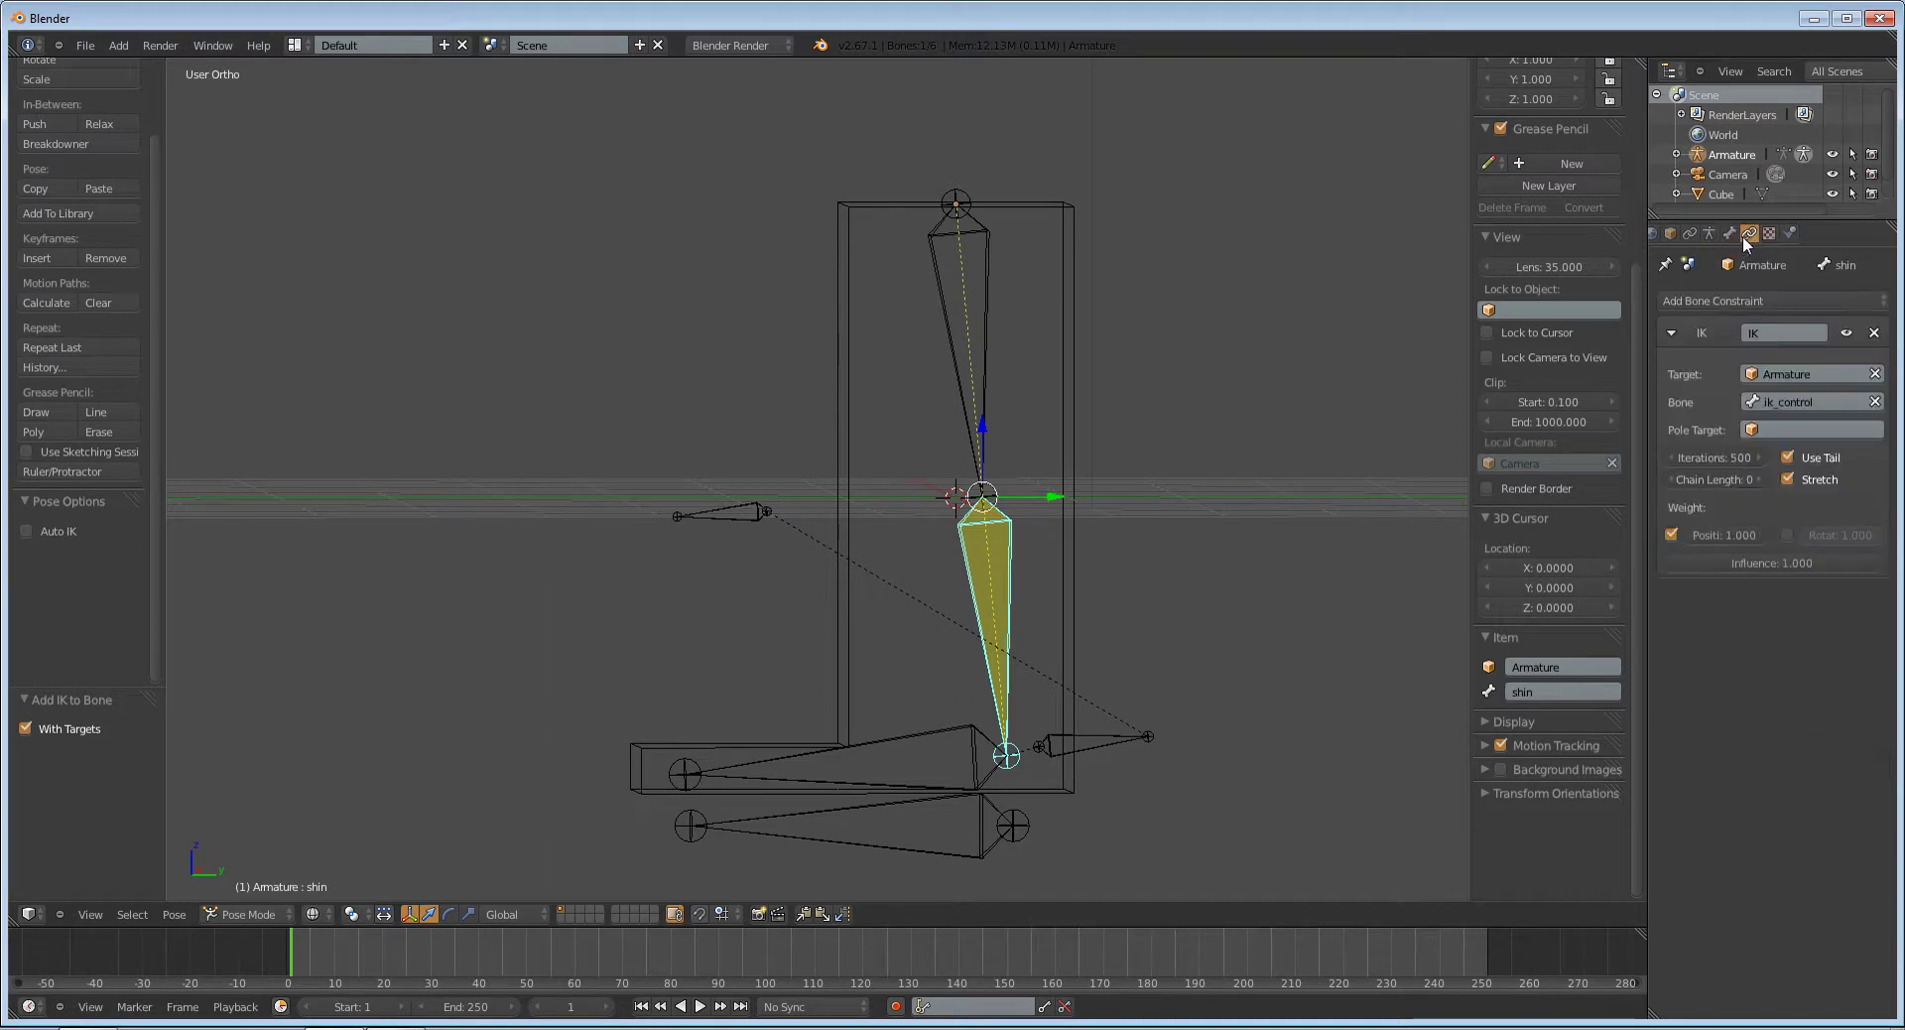
pyautogui.click(1758, 480)
pyautogui.click(1758, 480)
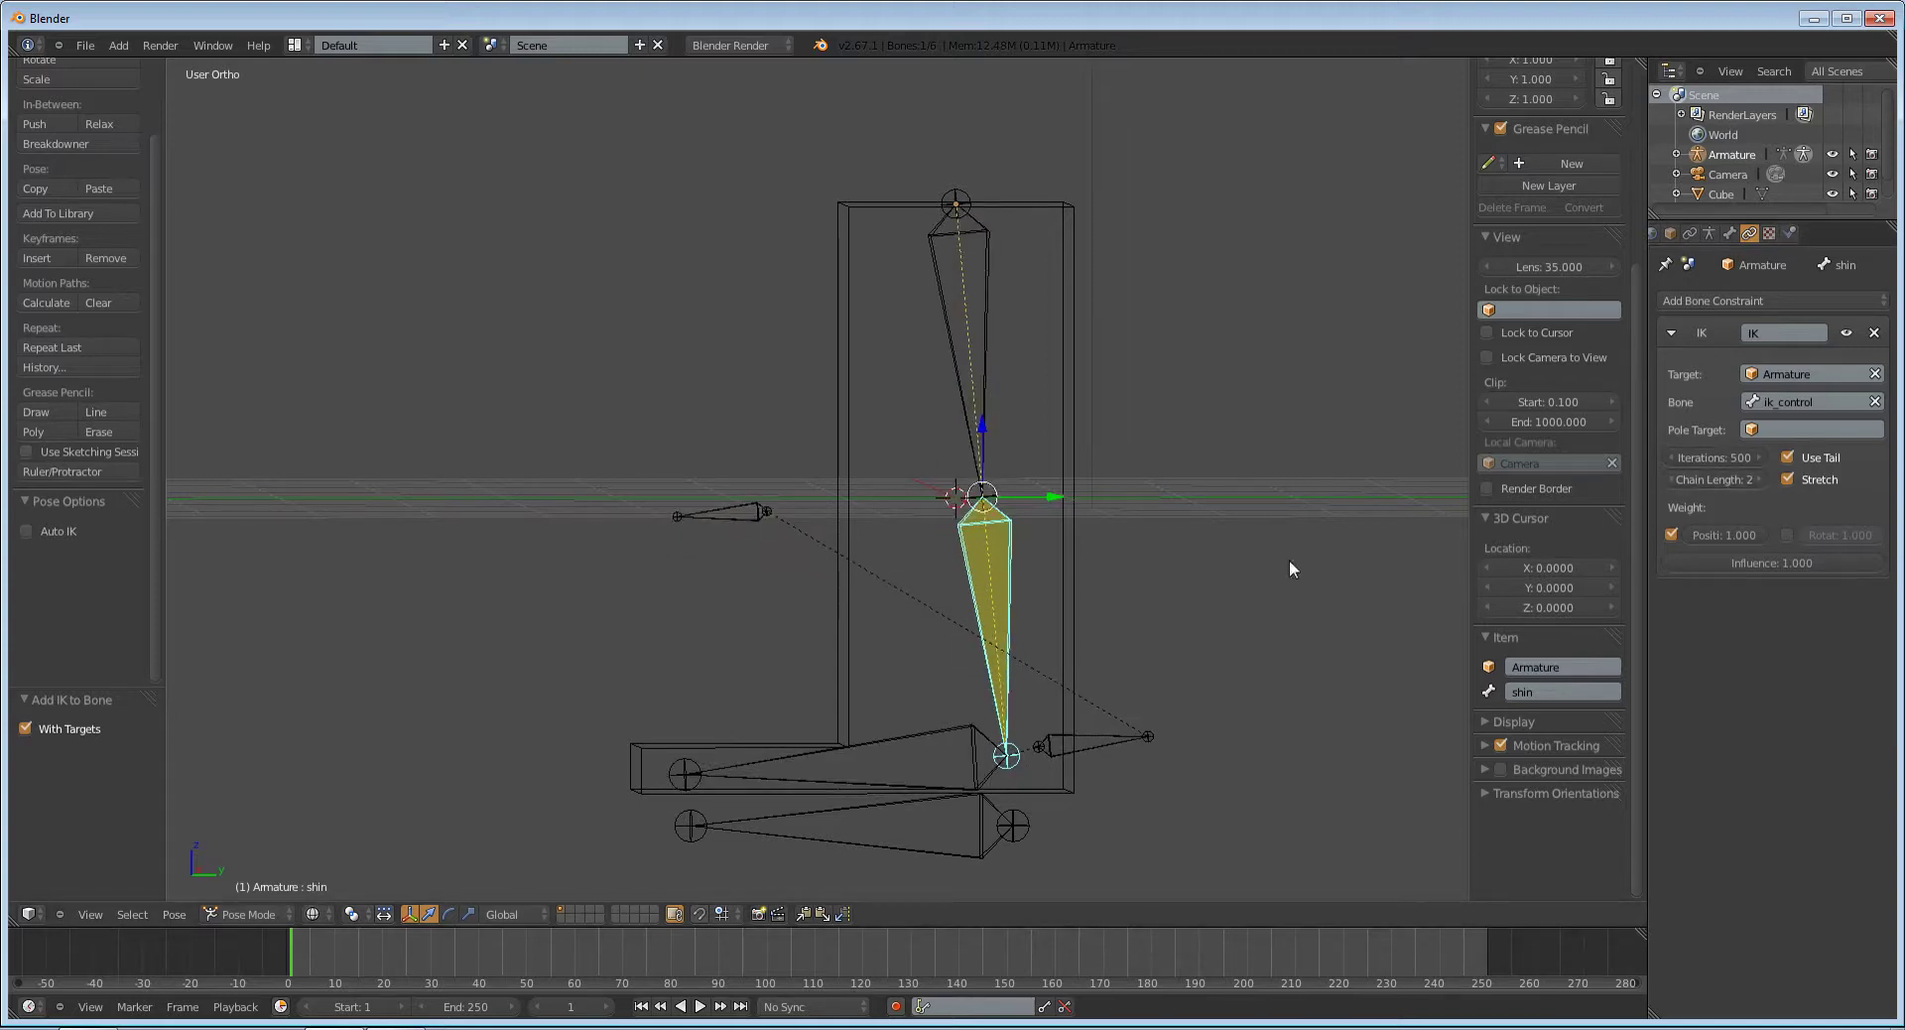
pyautogui.click(1673, 479)
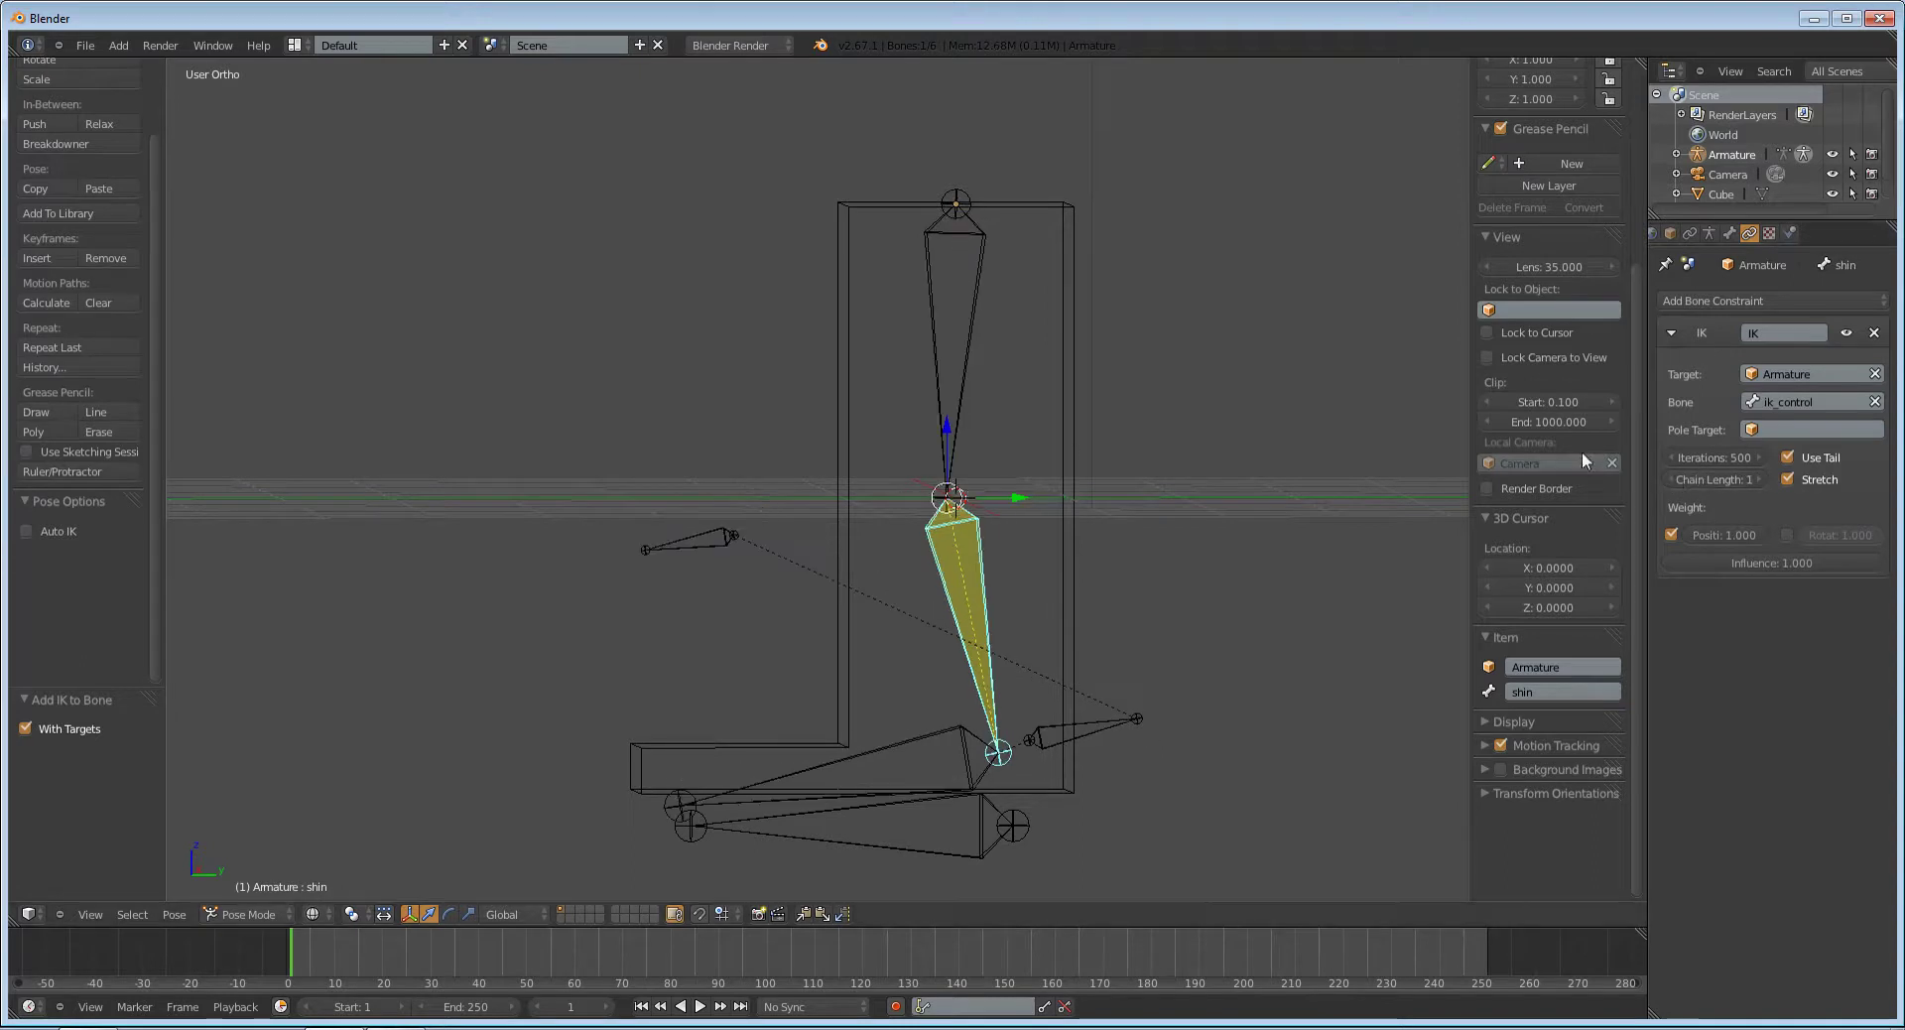
pyautogui.scroll(1, 977, 596)
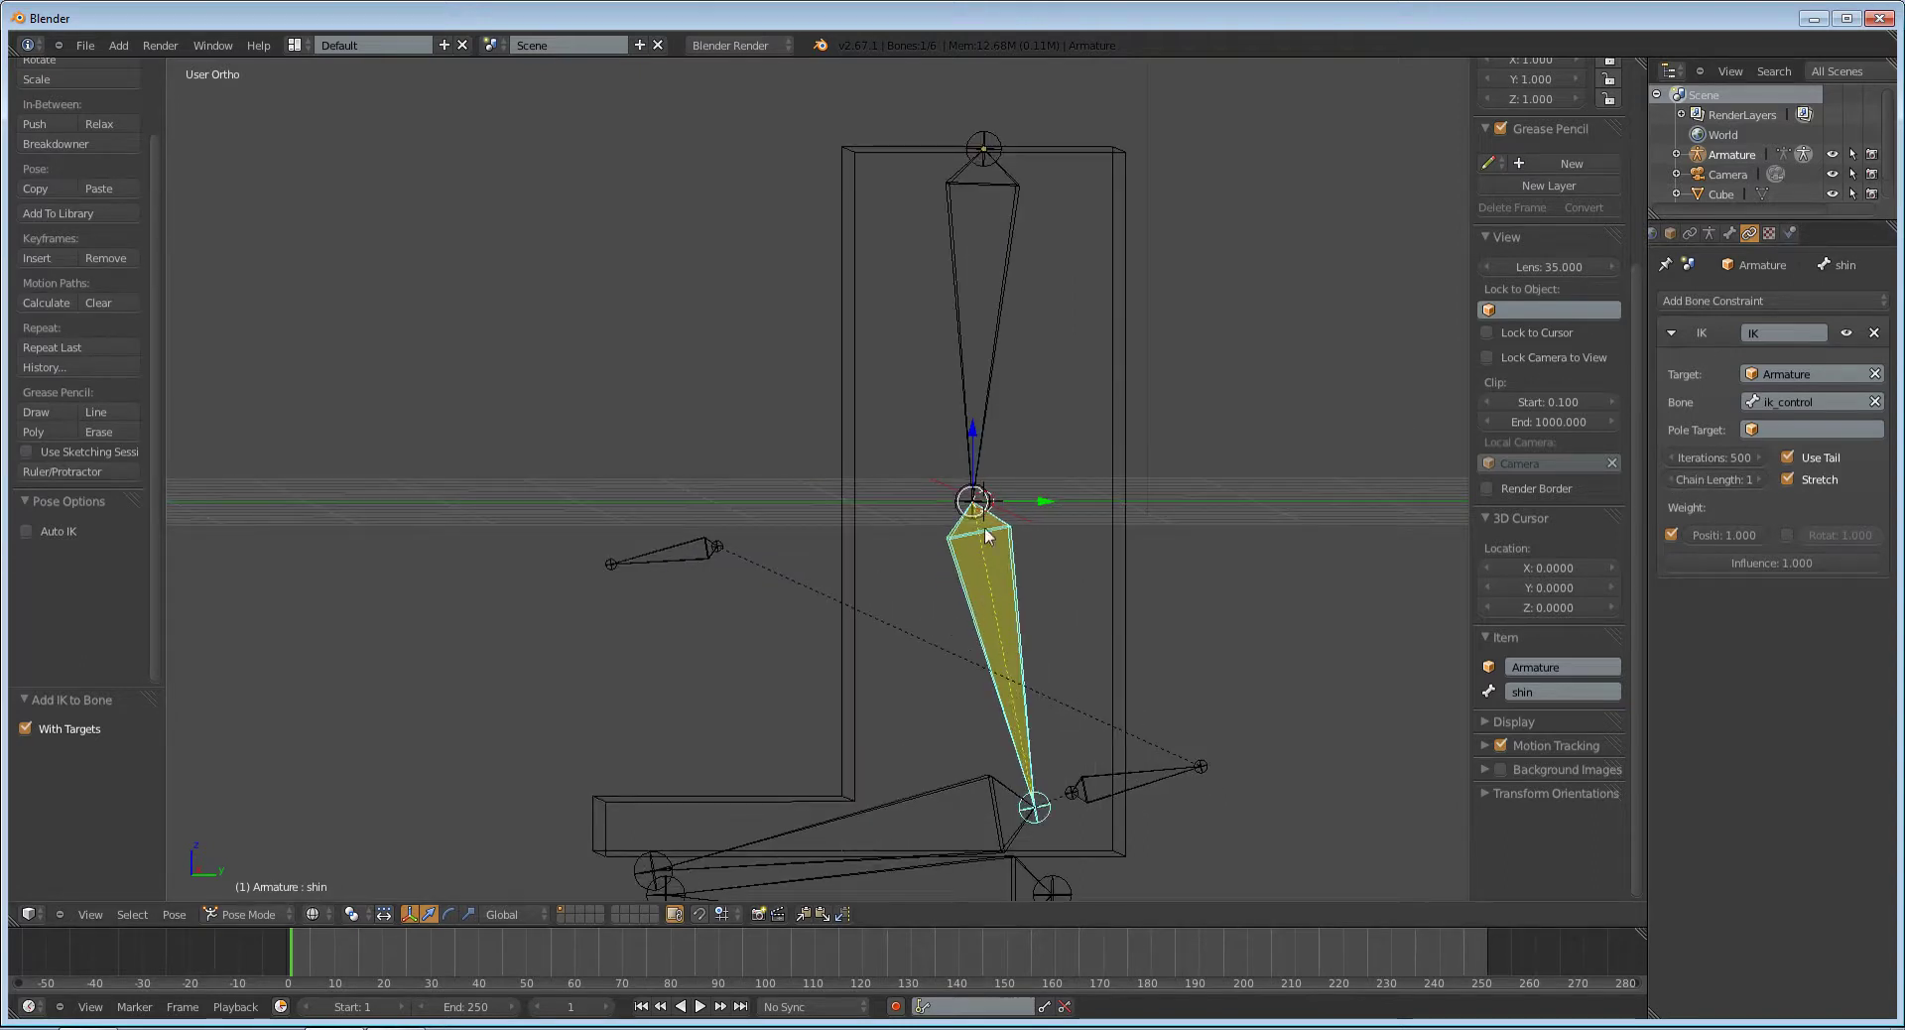
pyautogui.click(1757, 481)
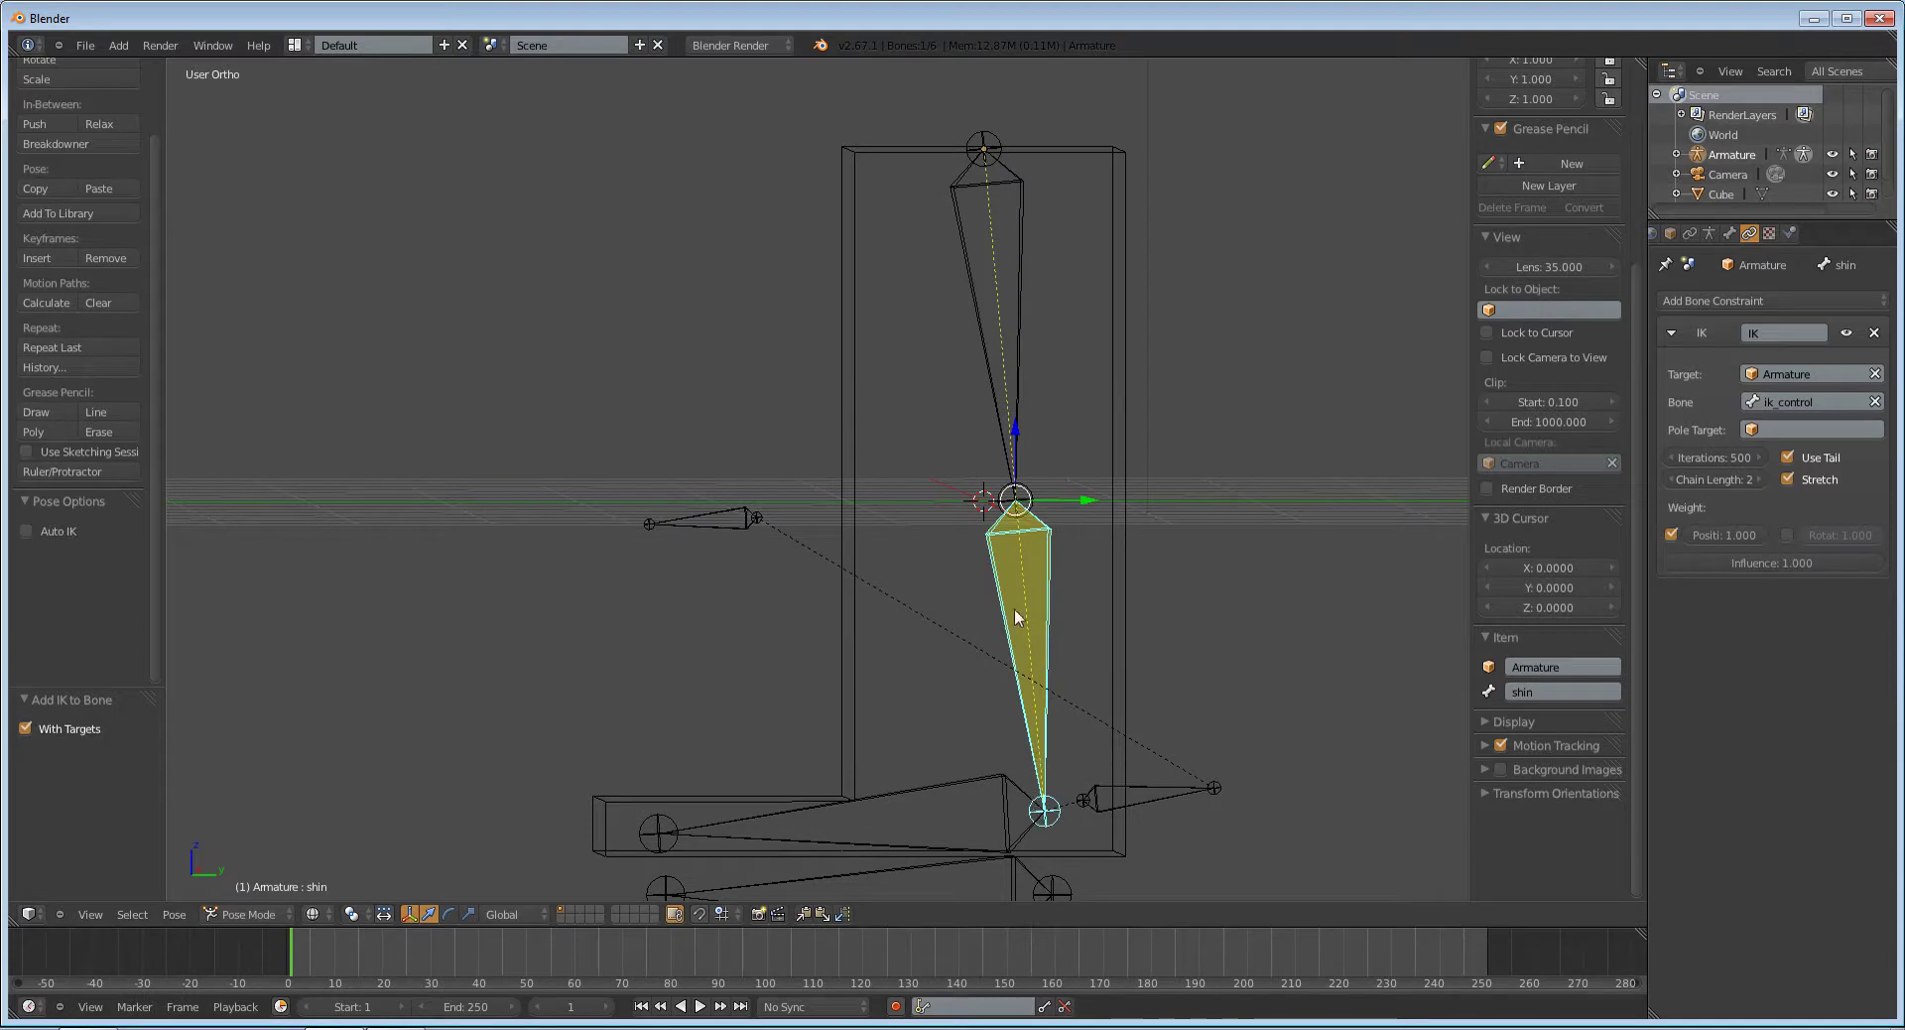
pyautogui.scroll(-2, 1060, 682)
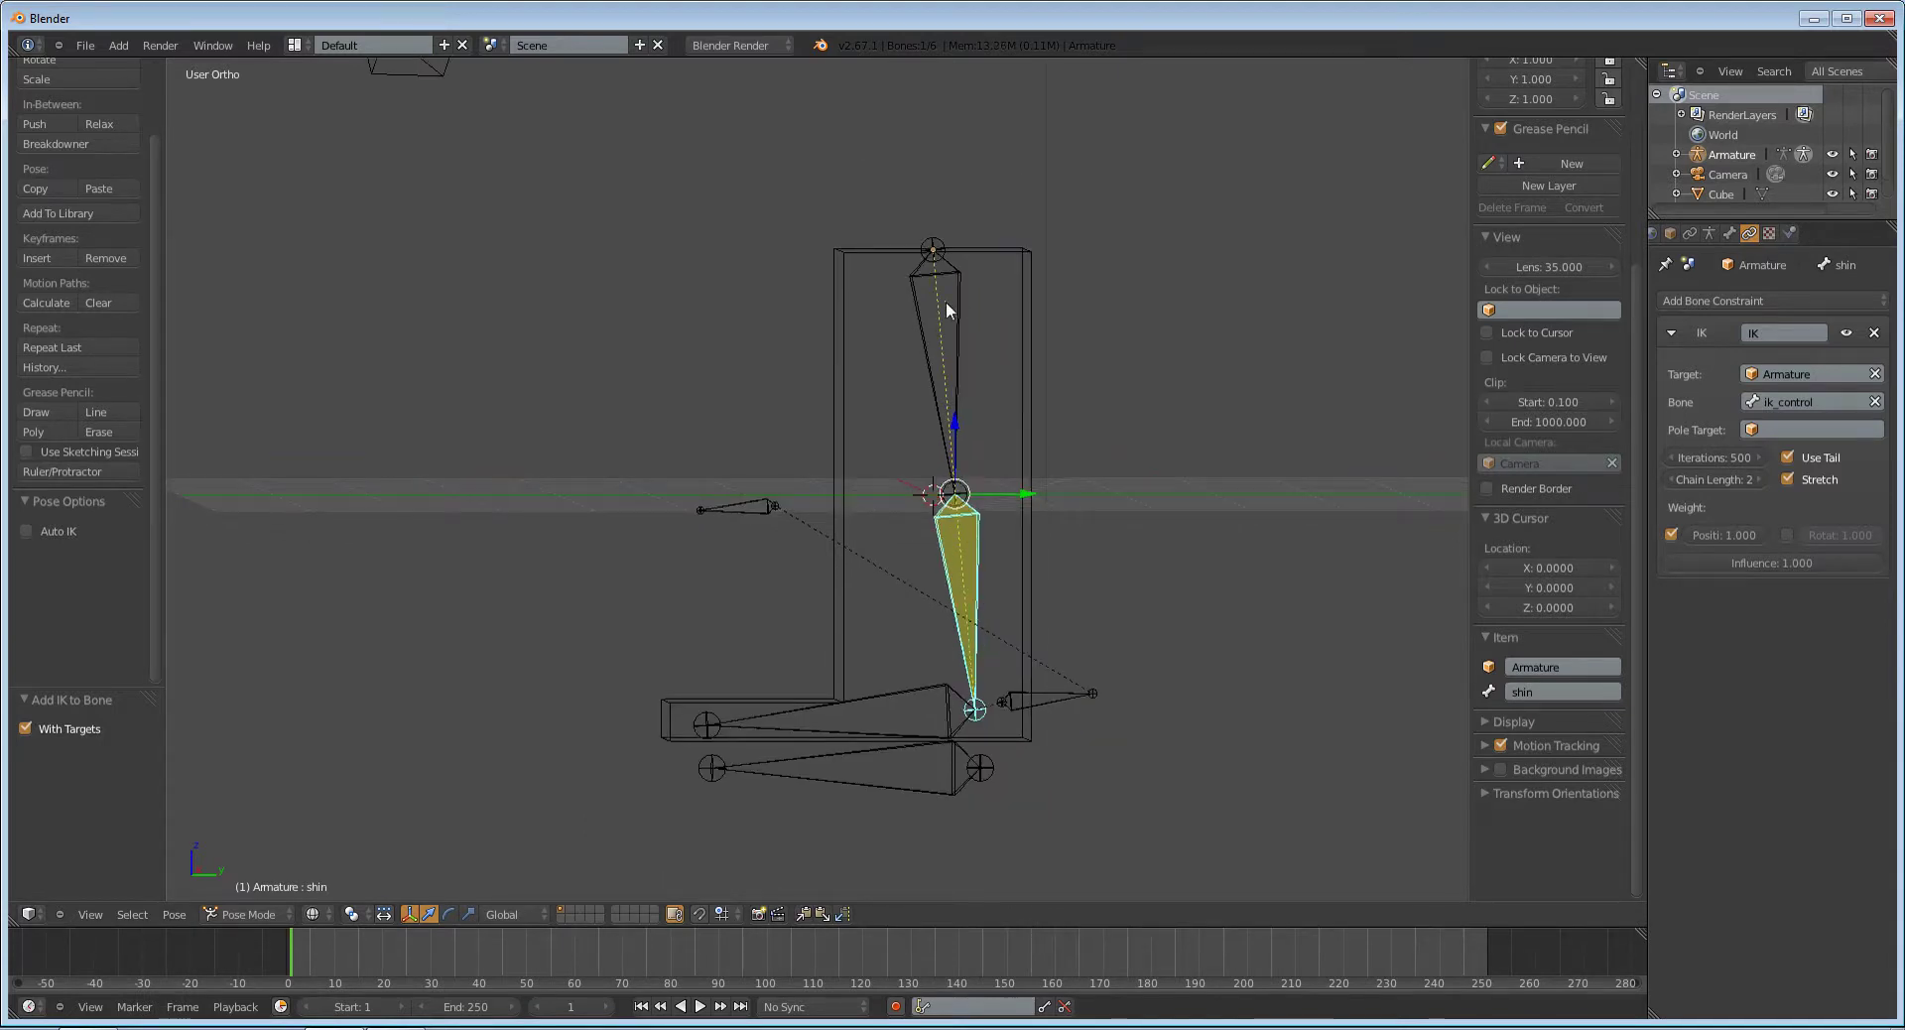
pyautogui.rightClick(952, 332)
pyautogui.rightClick(934, 777)
# Step: Raise ik_control slightly along the Z axis
pyautogui.moveTo(1391, 625); pyautogui.dragTo(1212, 736, button='middle')
pyautogui.press('g')
pyautogui.press('z')
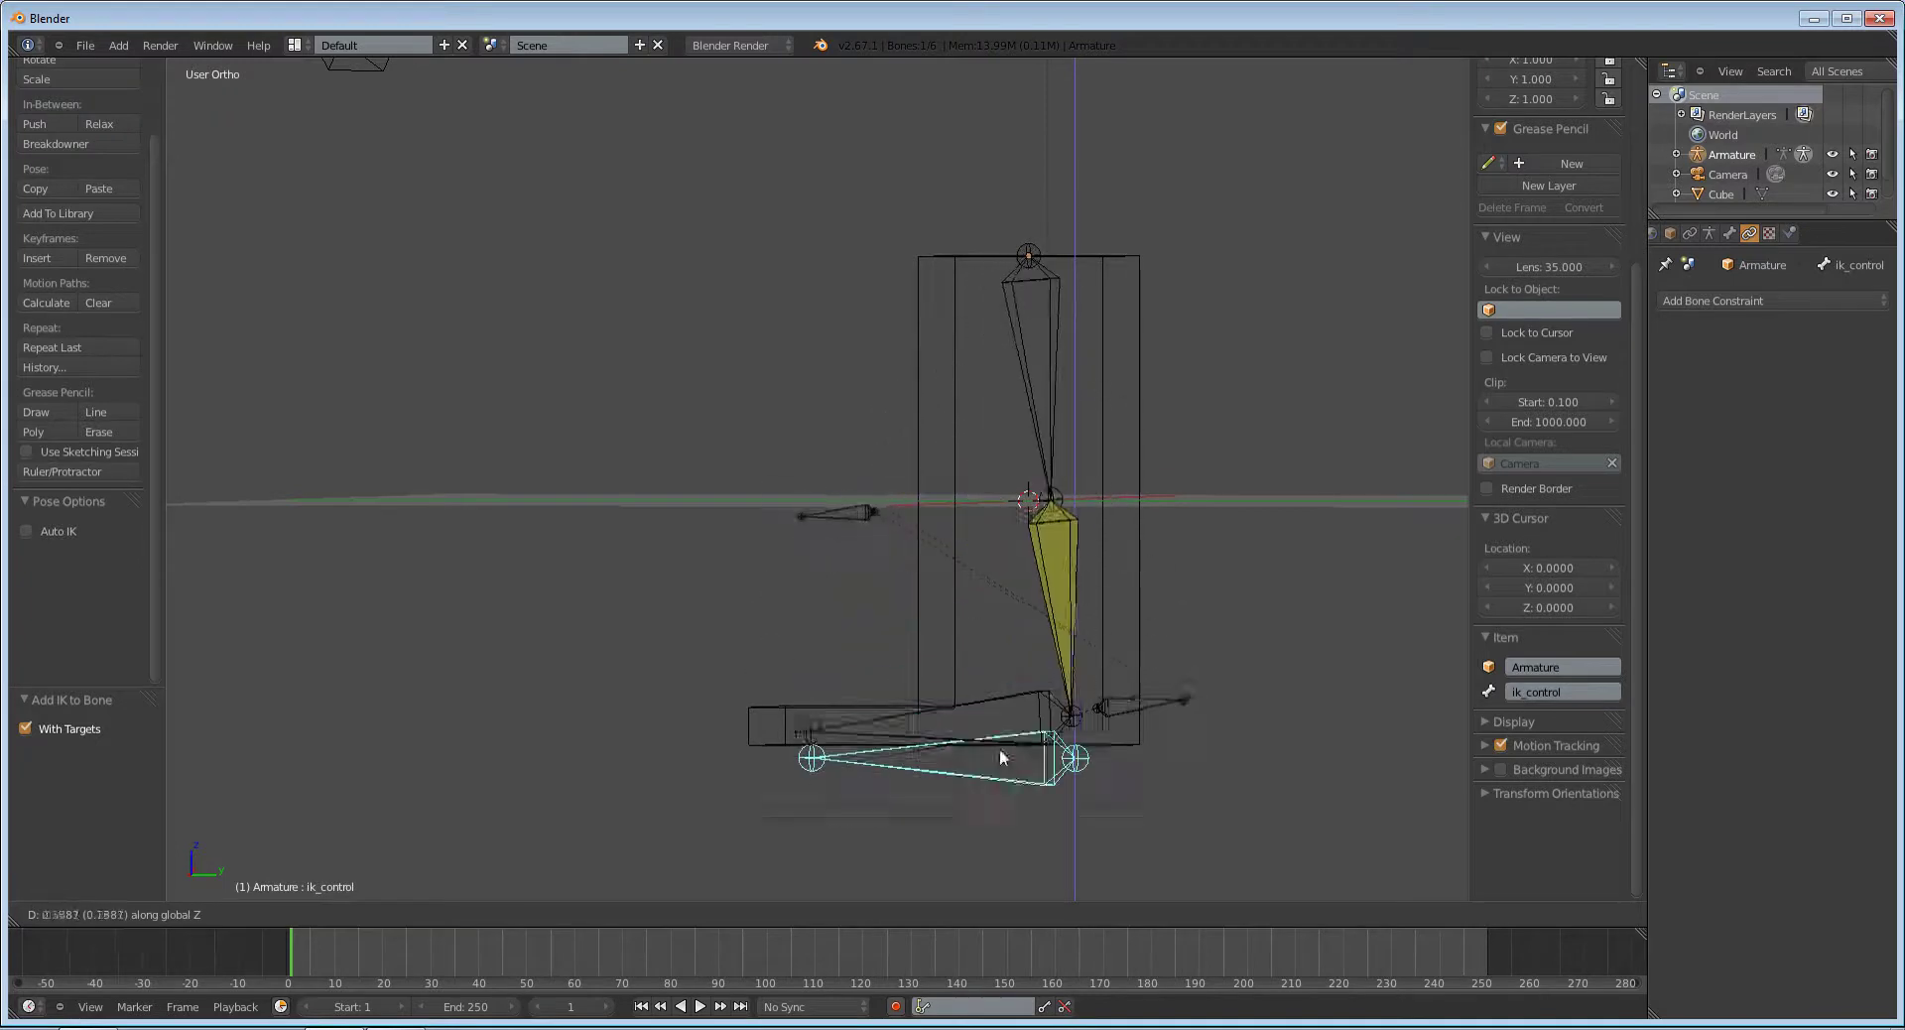
pyautogui.click(998, 774)
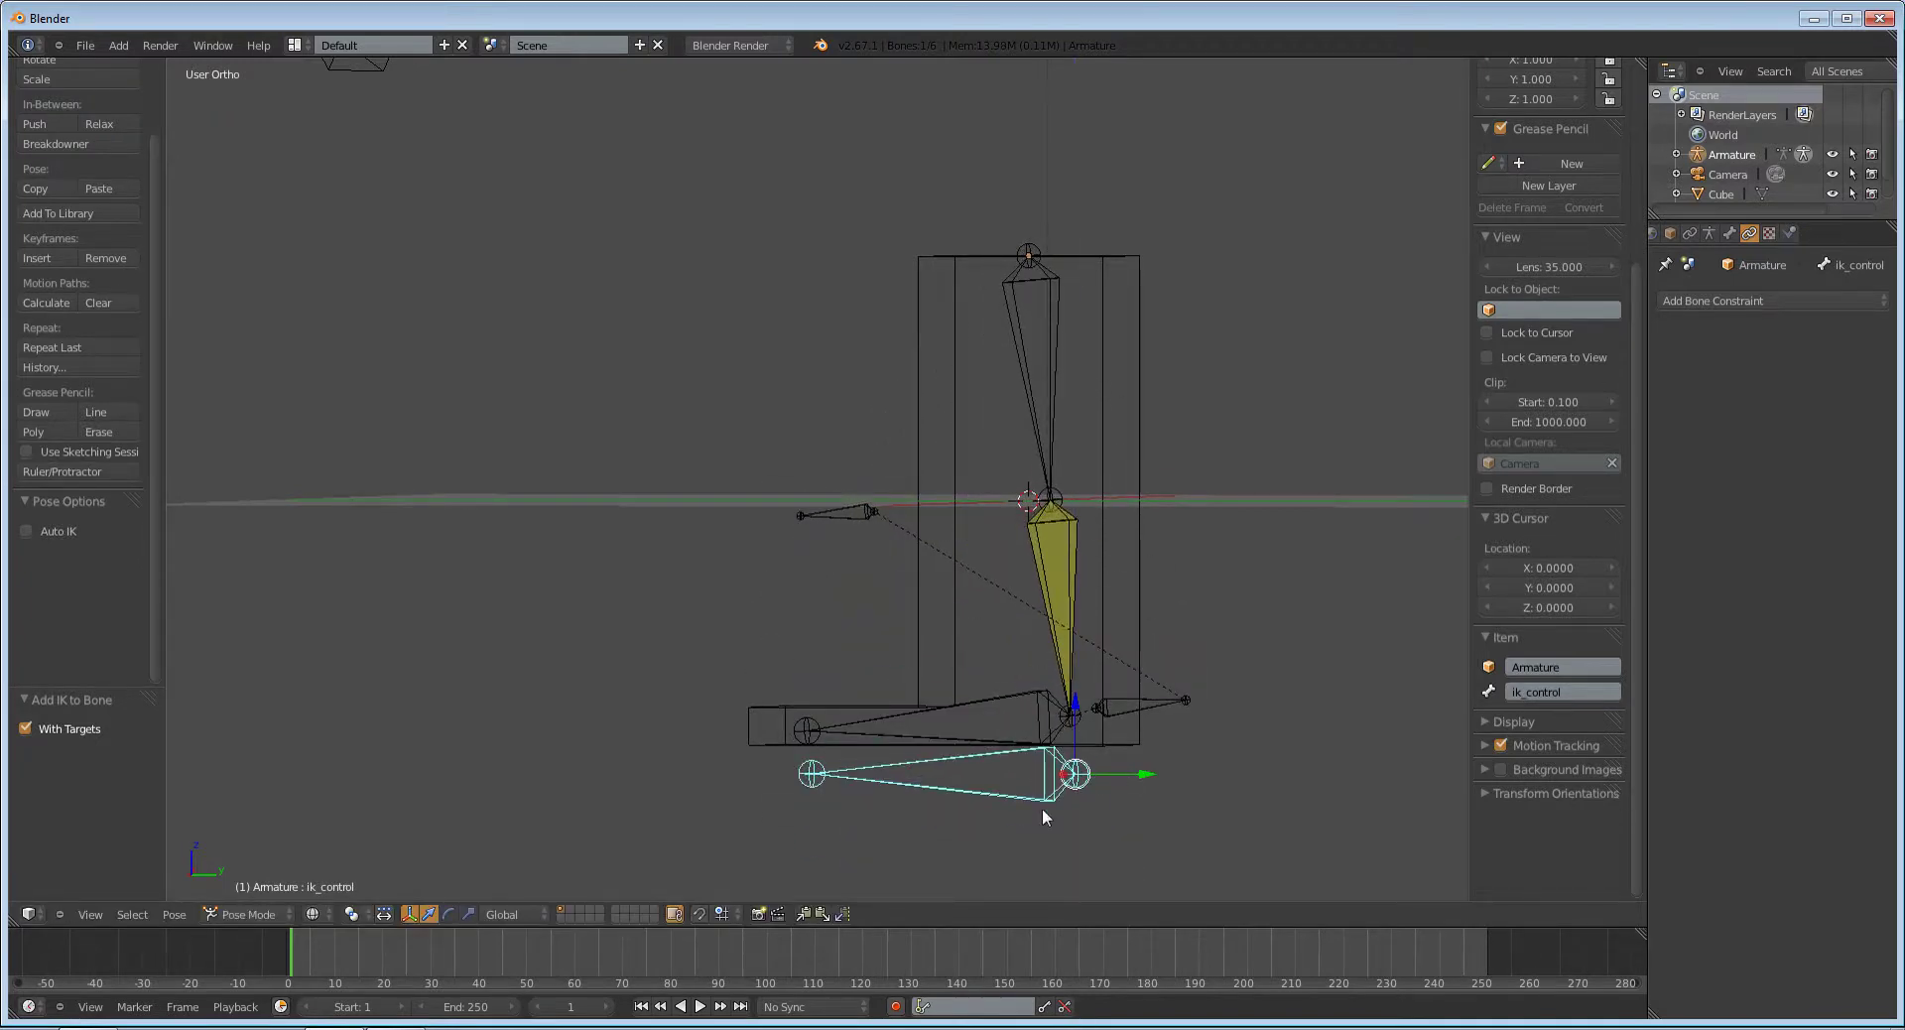
# Step: Test-move ik_control freely in Right view, then cancel back to its rest position
pyautogui.press('g')
pyautogui.press('z')
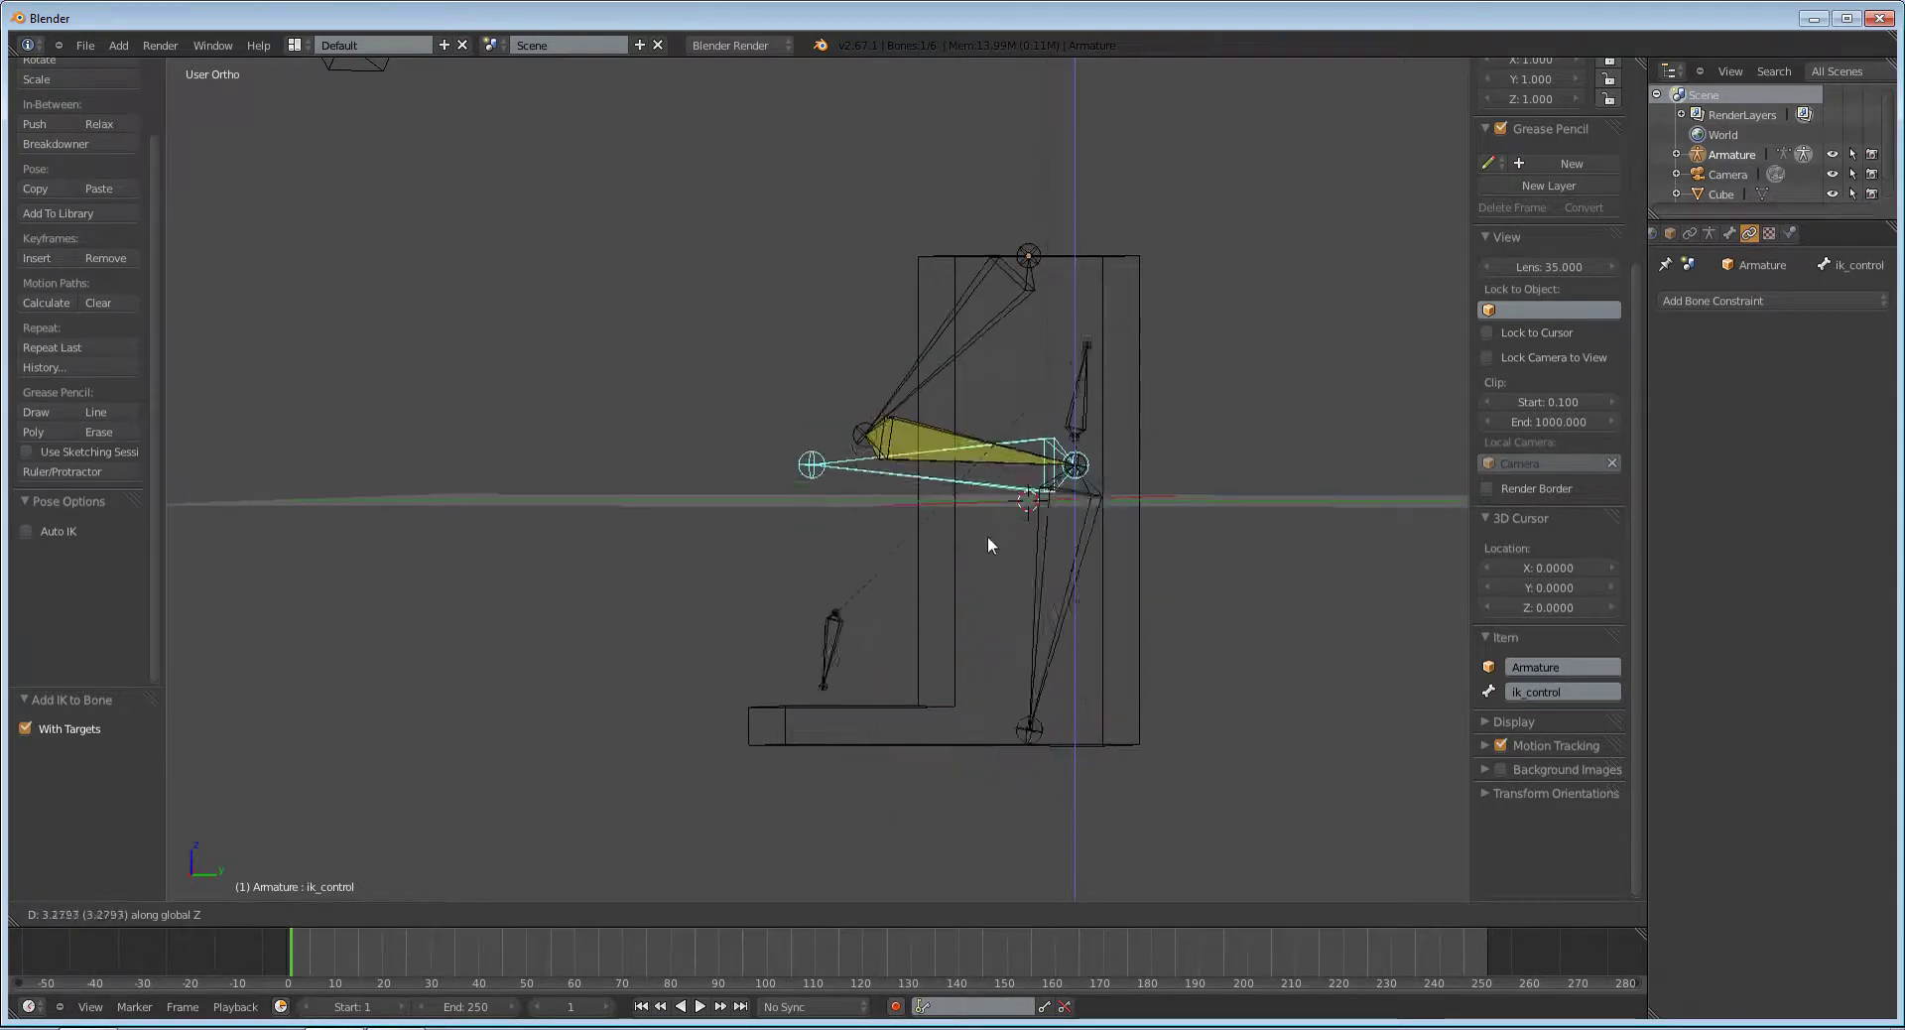
pyautogui.press('z')
pyautogui.press('z')
pyautogui.press('KP_3')
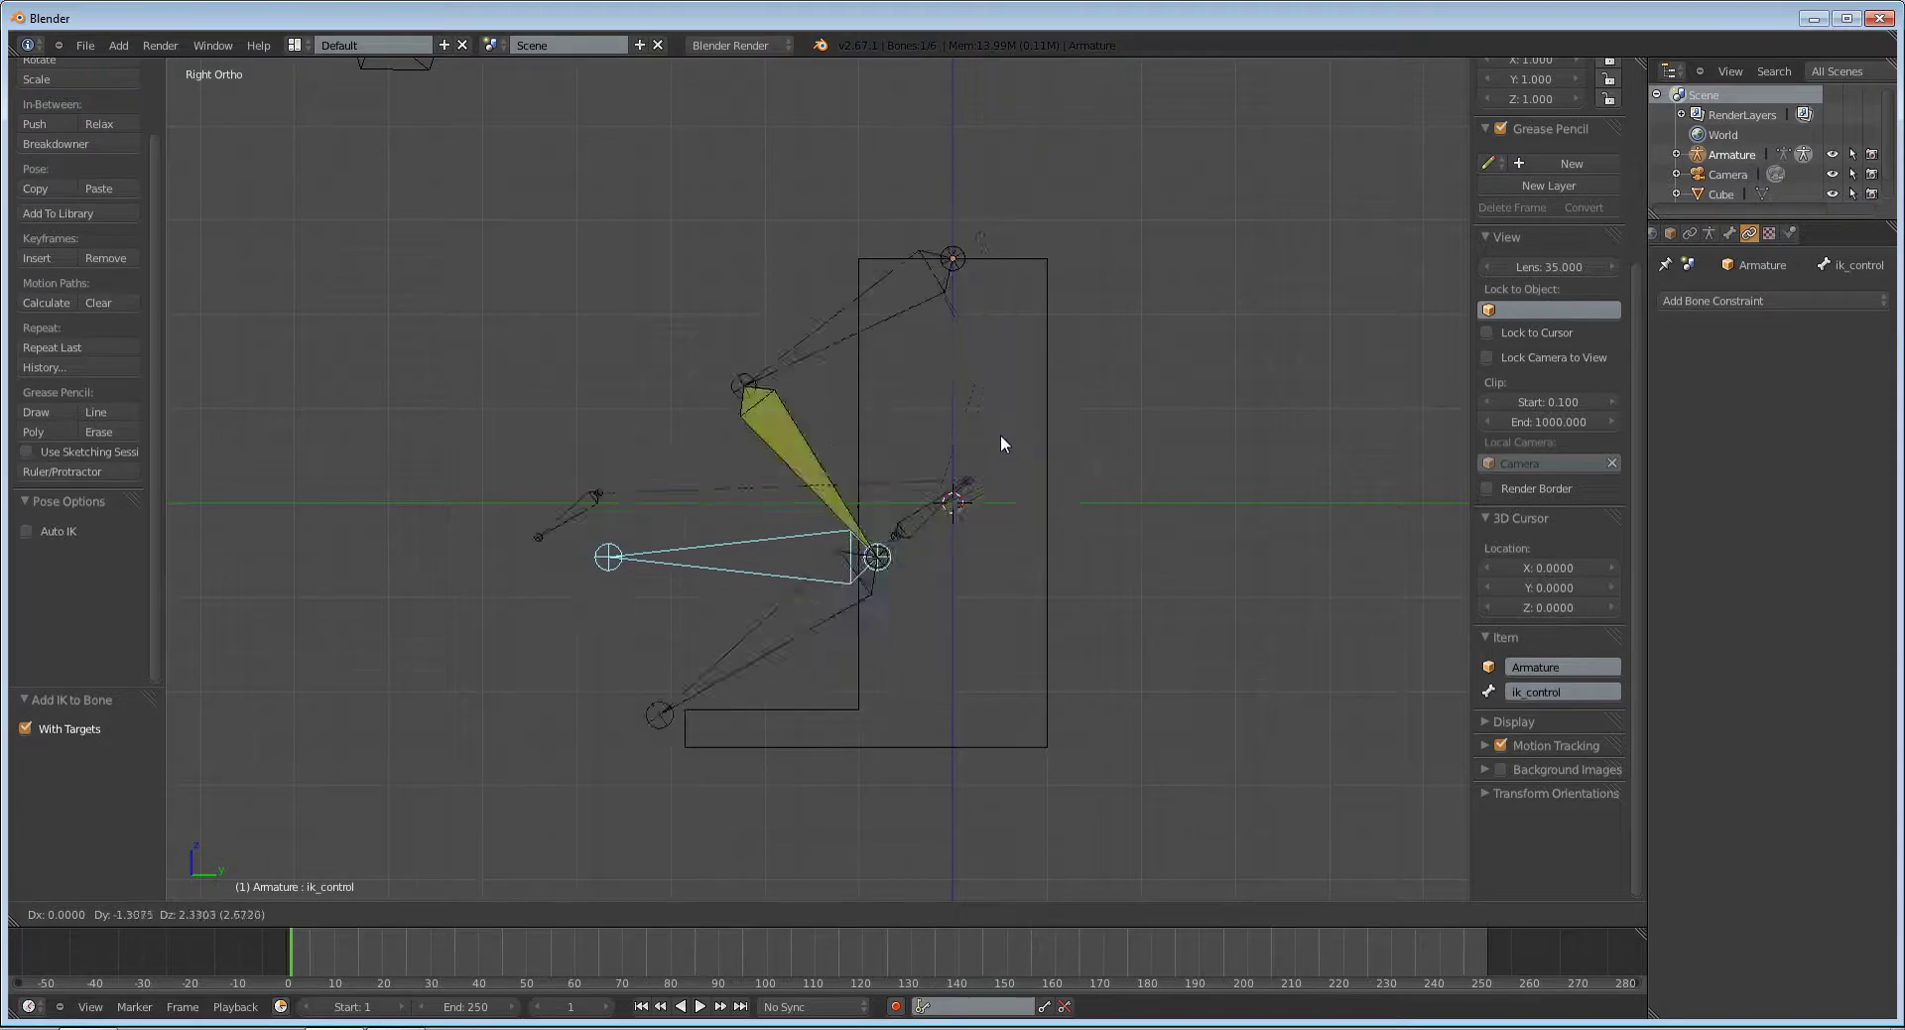
pyautogui.rightClick(1045, 575)
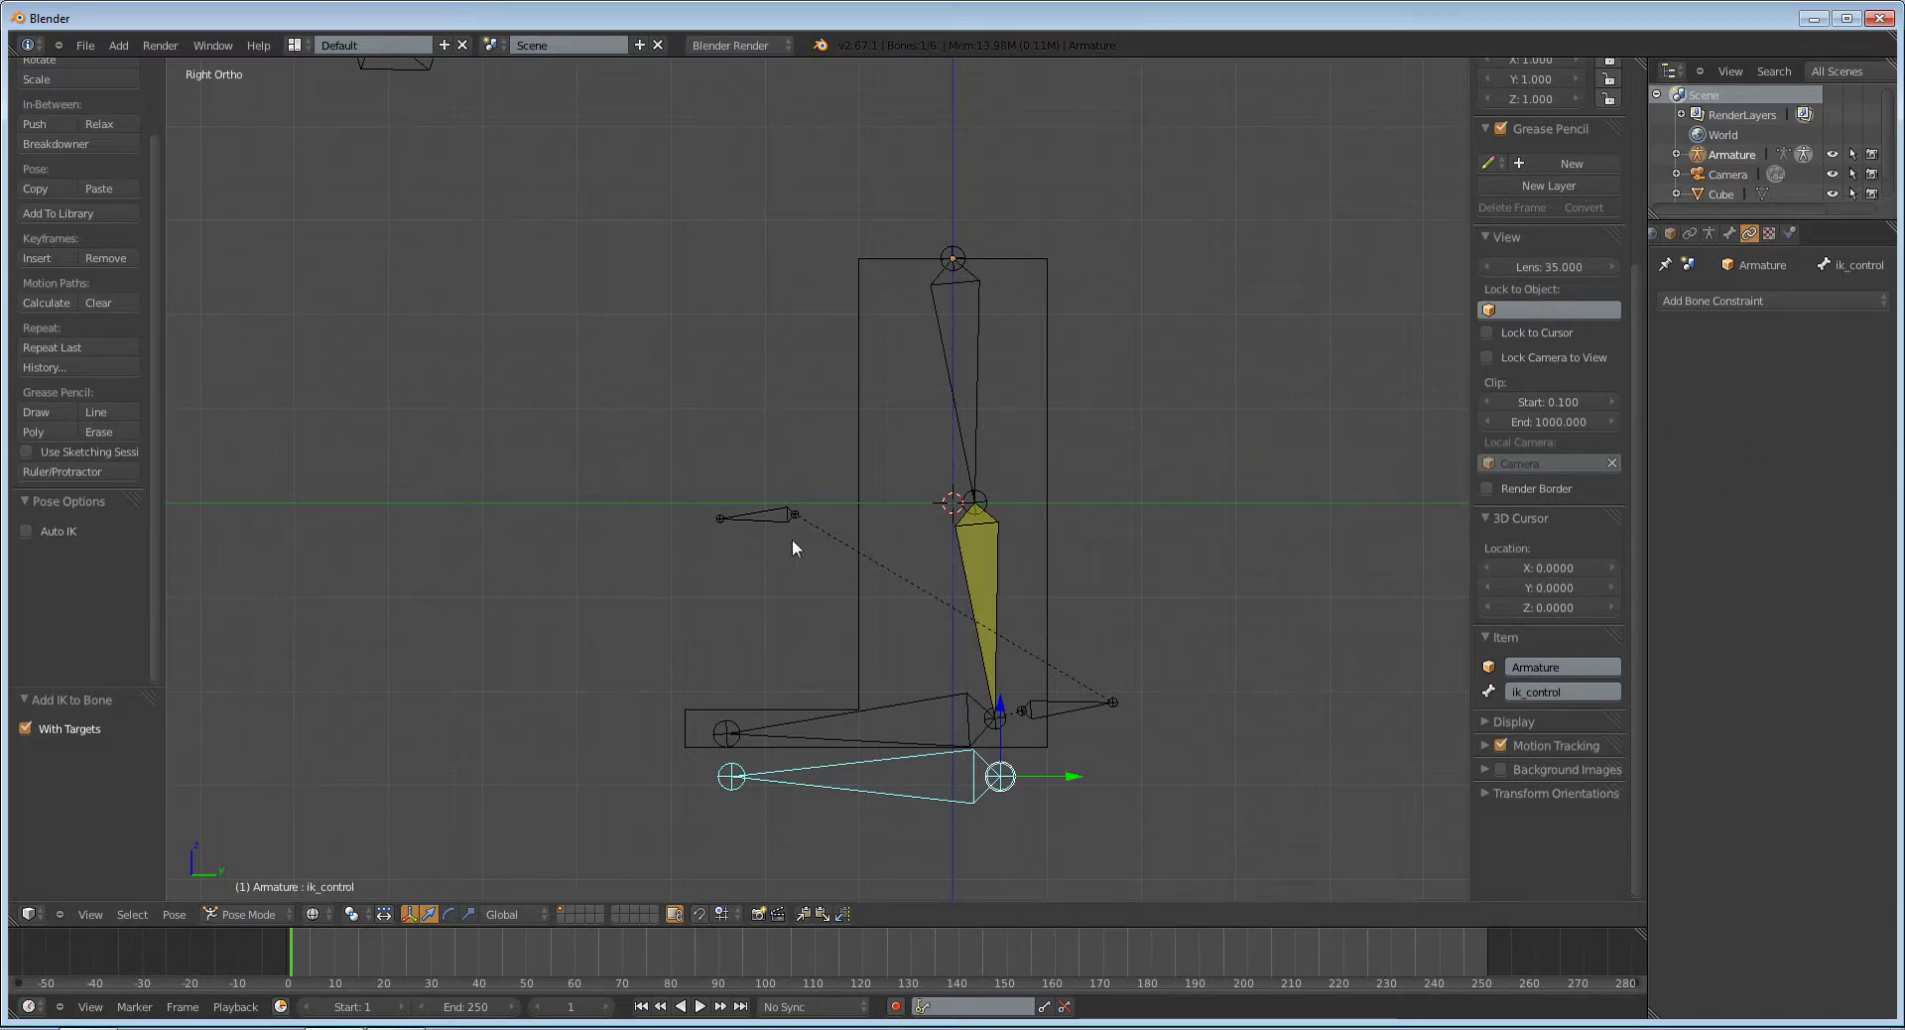
# Step: Add an IK constraint on the thigh targeting the knee bone, with Chain Length 1
pyautogui.rightClick(980, 407)
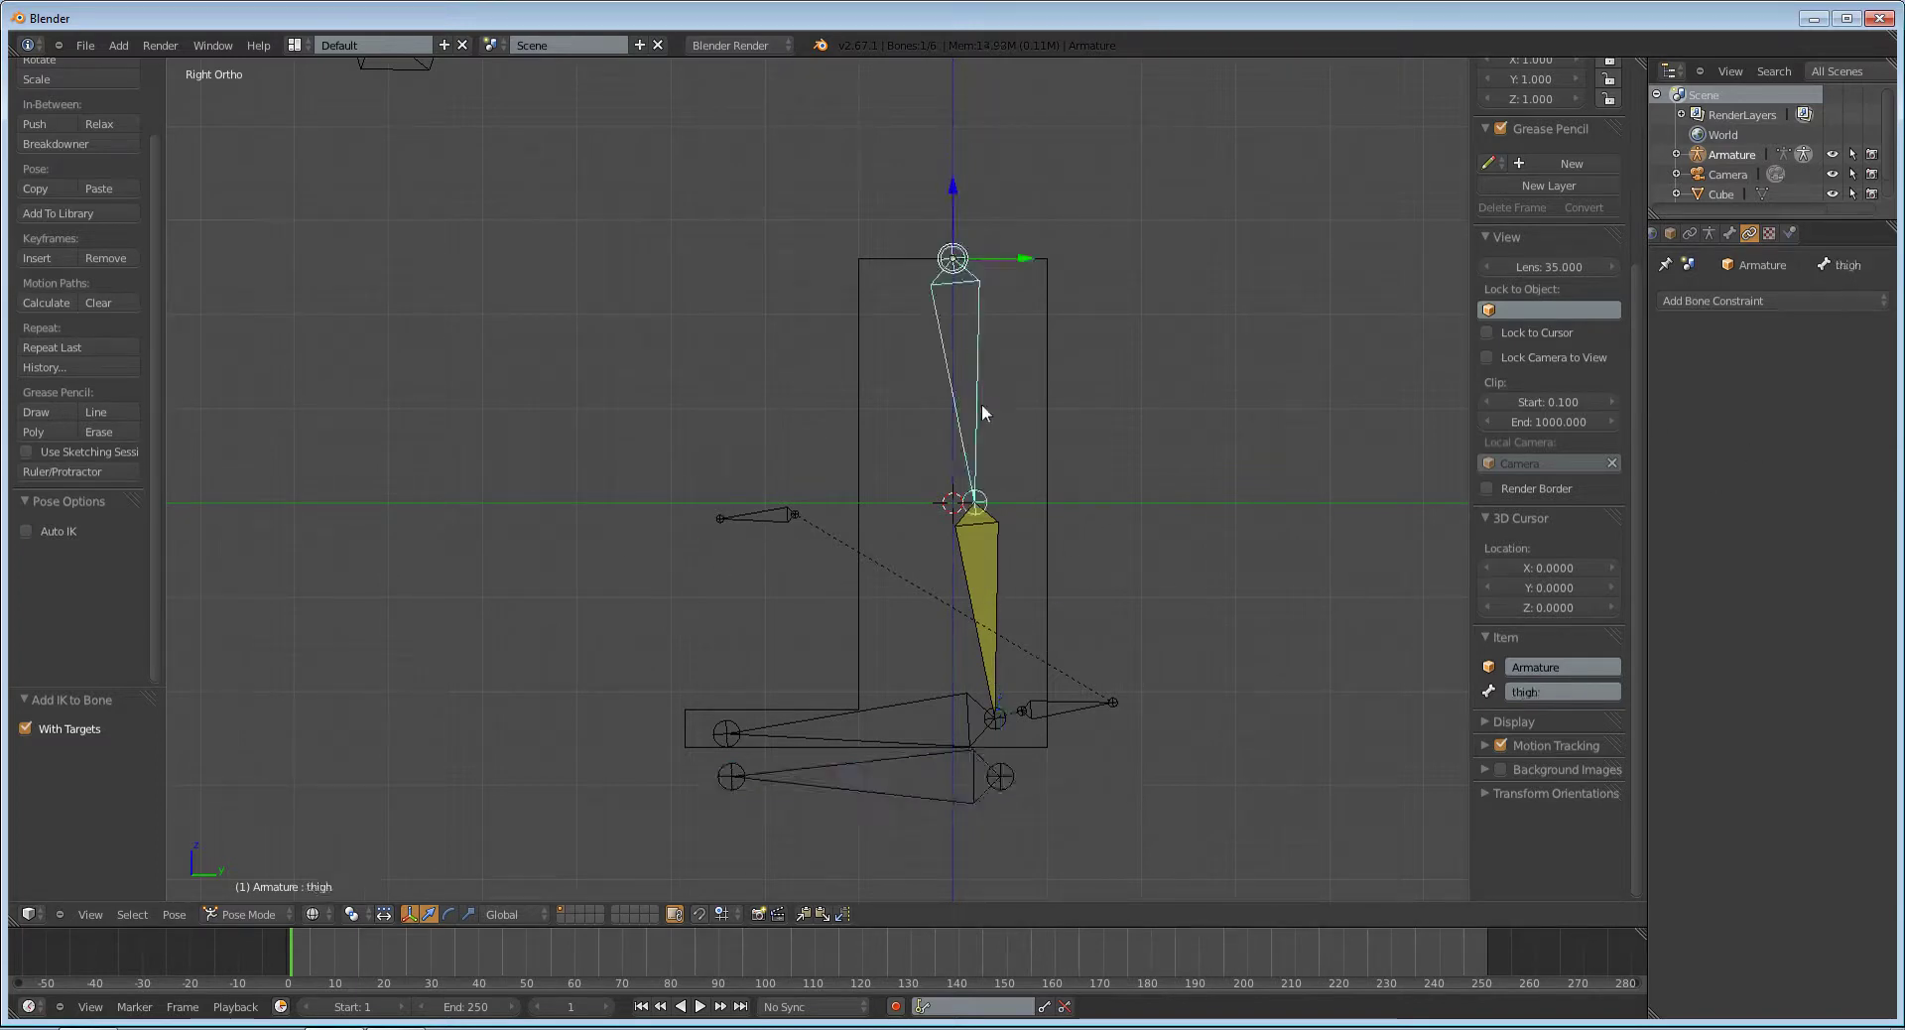
pyautogui.rightClick(763, 515)
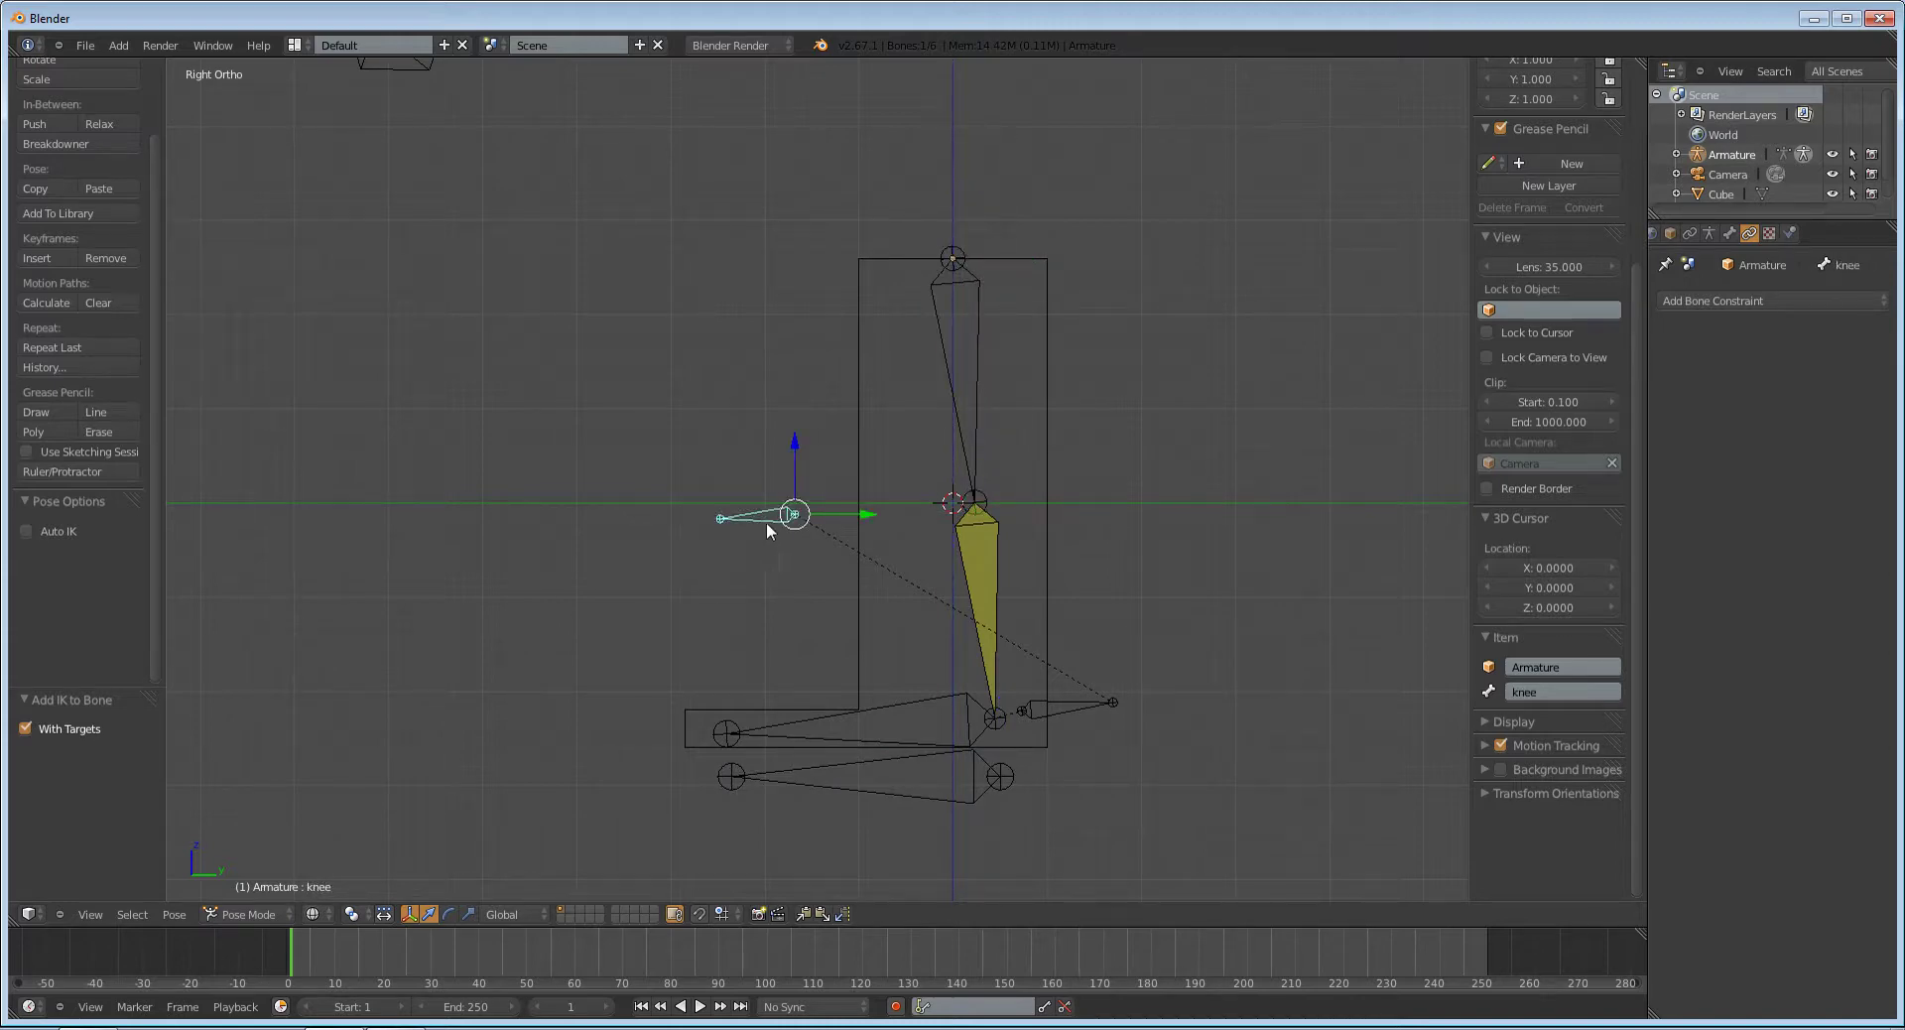
pyautogui.rightClick(977, 404)
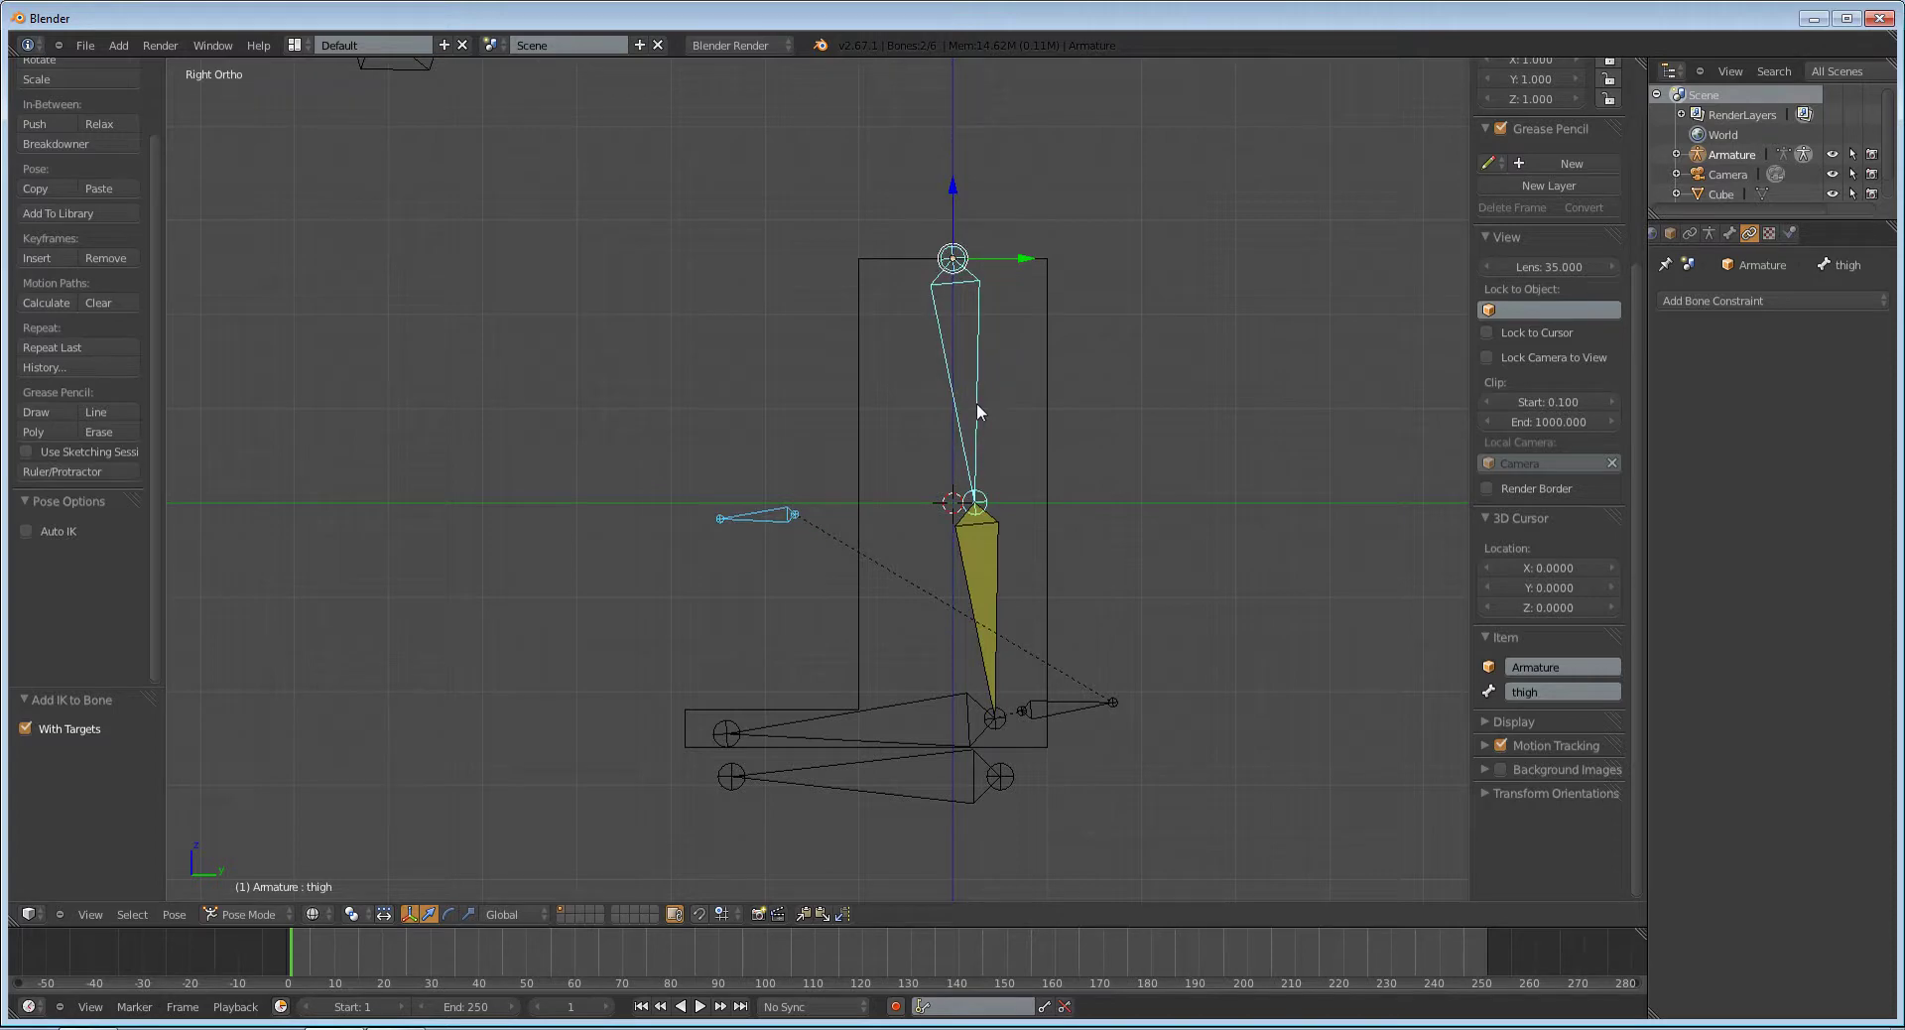
pyautogui.hotkey('shift', 'i')
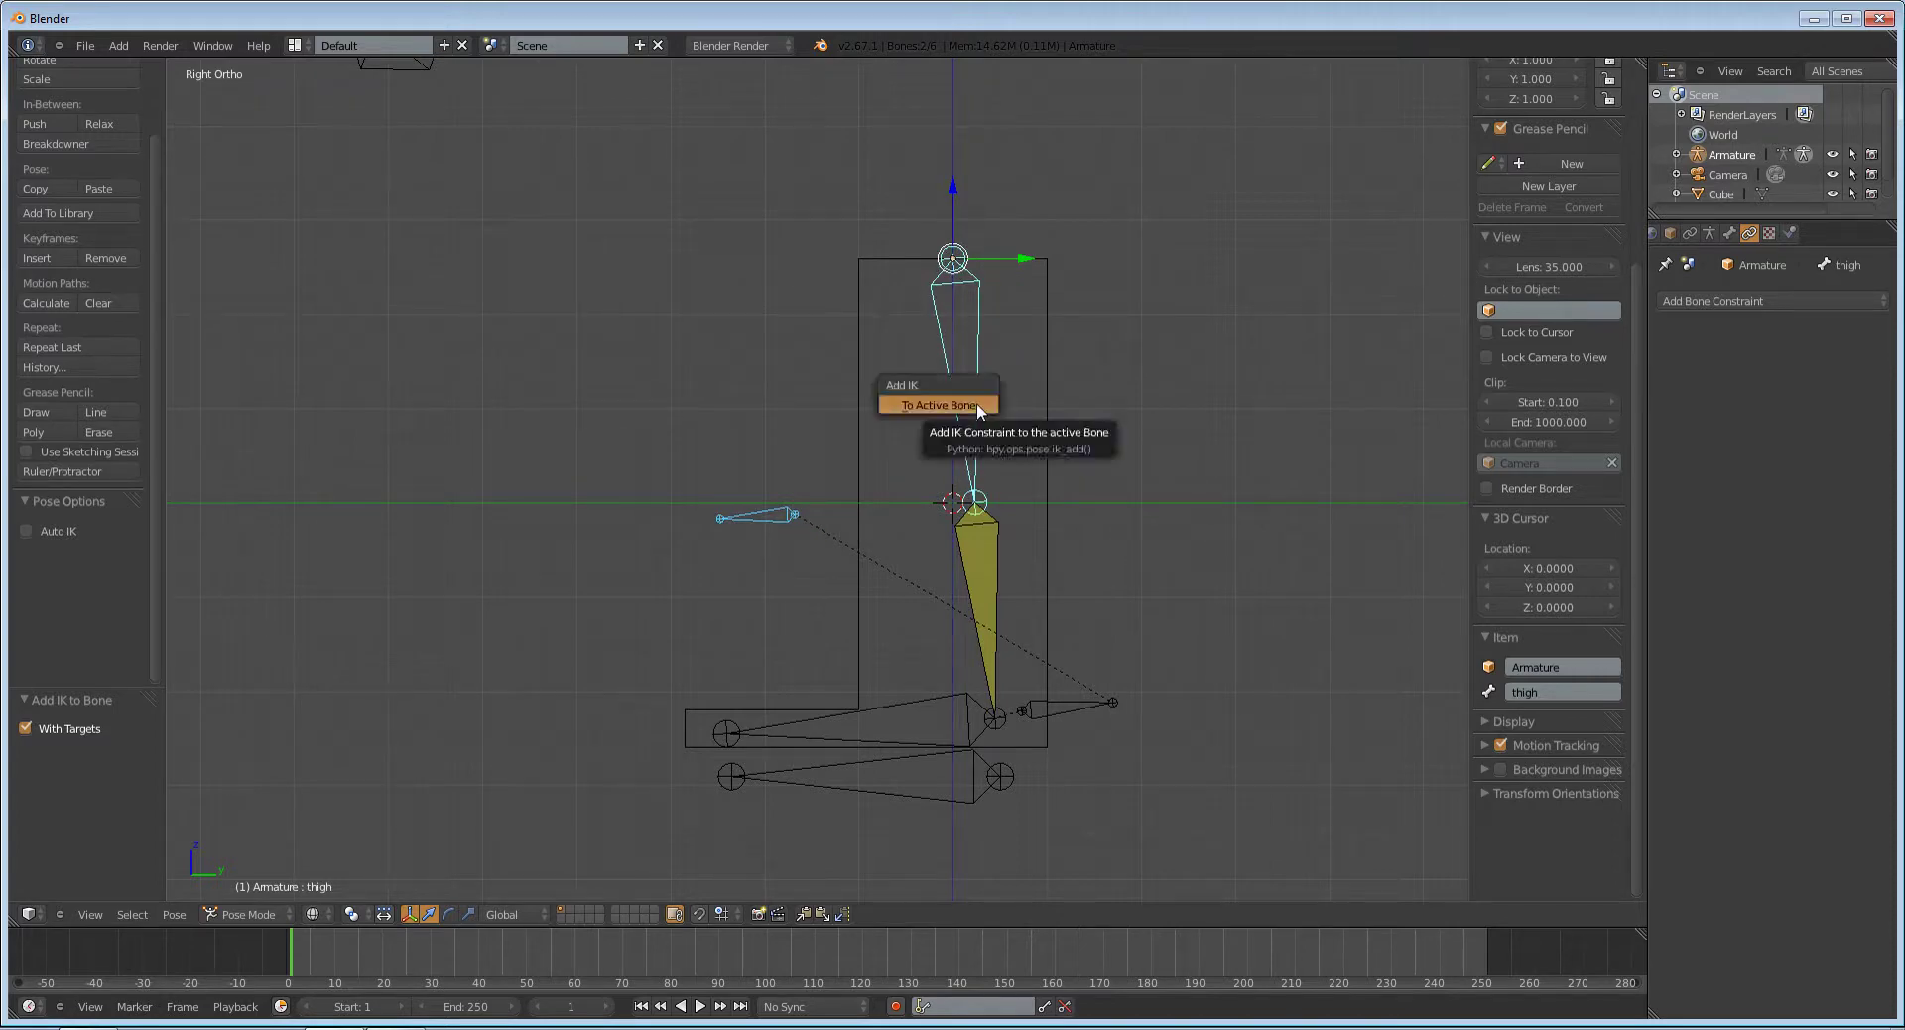
pyautogui.click(976, 403)
pyautogui.click(1758, 479)
# Step: Move ik_control to bend the leg and rotate the foot bone to lie flat
pyautogui.rightClick(968, 792)
pyautogui.press('g')
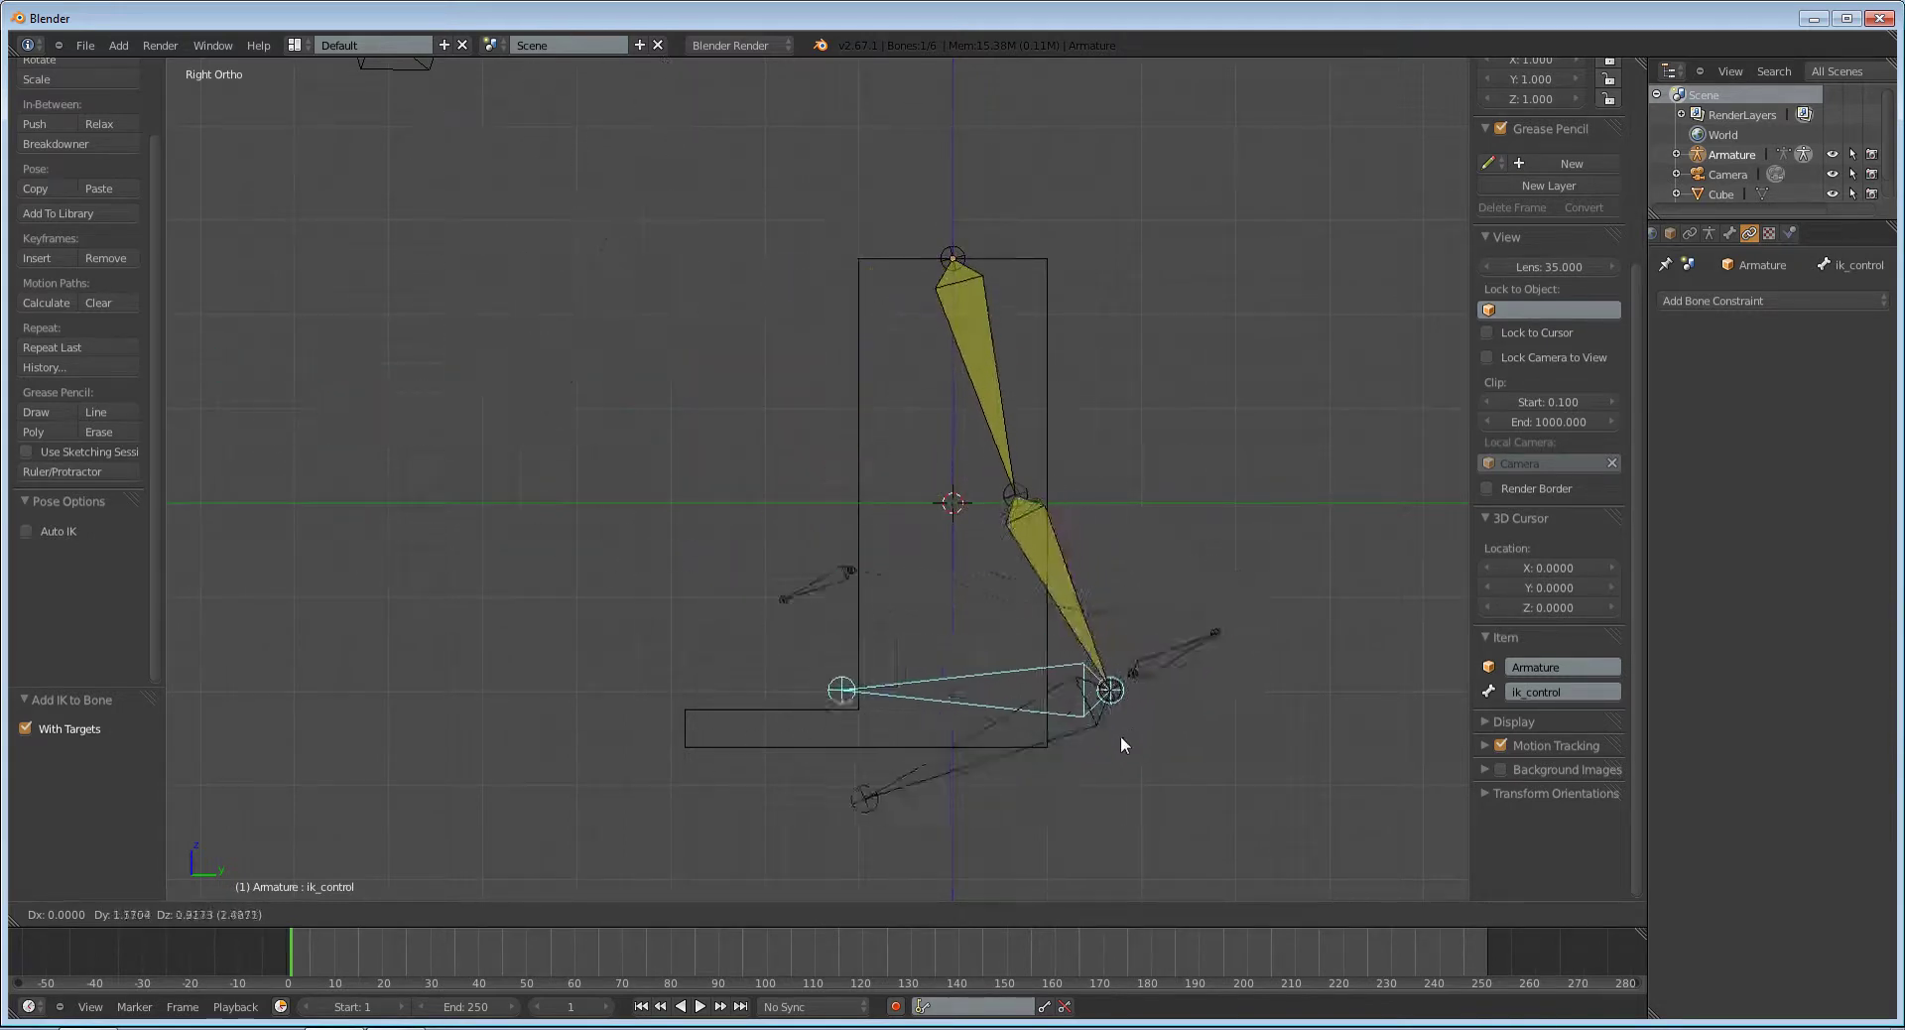
pyautogui.click(990, 783)
pyautogui.rightClick(953, 731)
pyautogui.press('r')
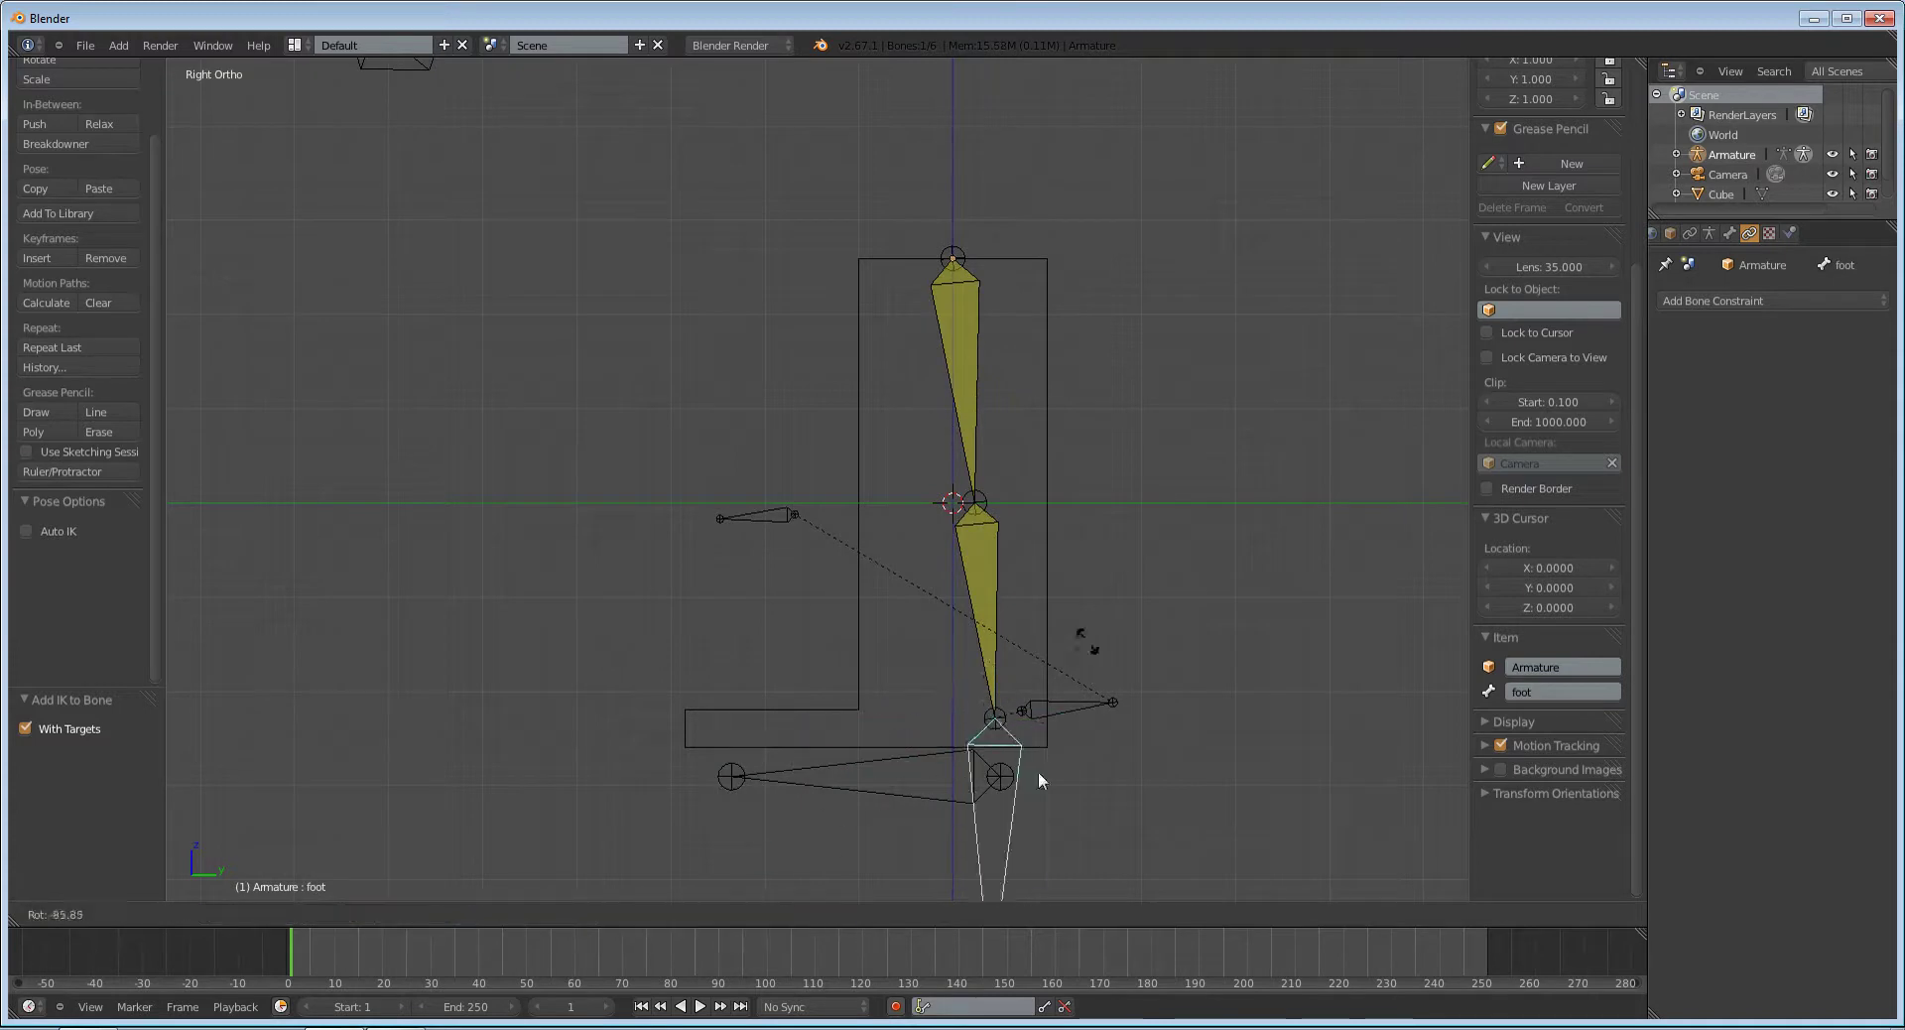
pyautogui.click(1053, 732)
# Step: Try moving the heel bone, cancel it, then start dragging the knee target
pyautogui.rightClick(1096, 707)
pyautogui.press('g')
pyautogui.press('Escape')
pyautogui.rightClick(775, 526)
pyautogui.moveTo(776, 527); pyautogui.dragTo(879, 621, button='middle')
pyautogui.press('g')
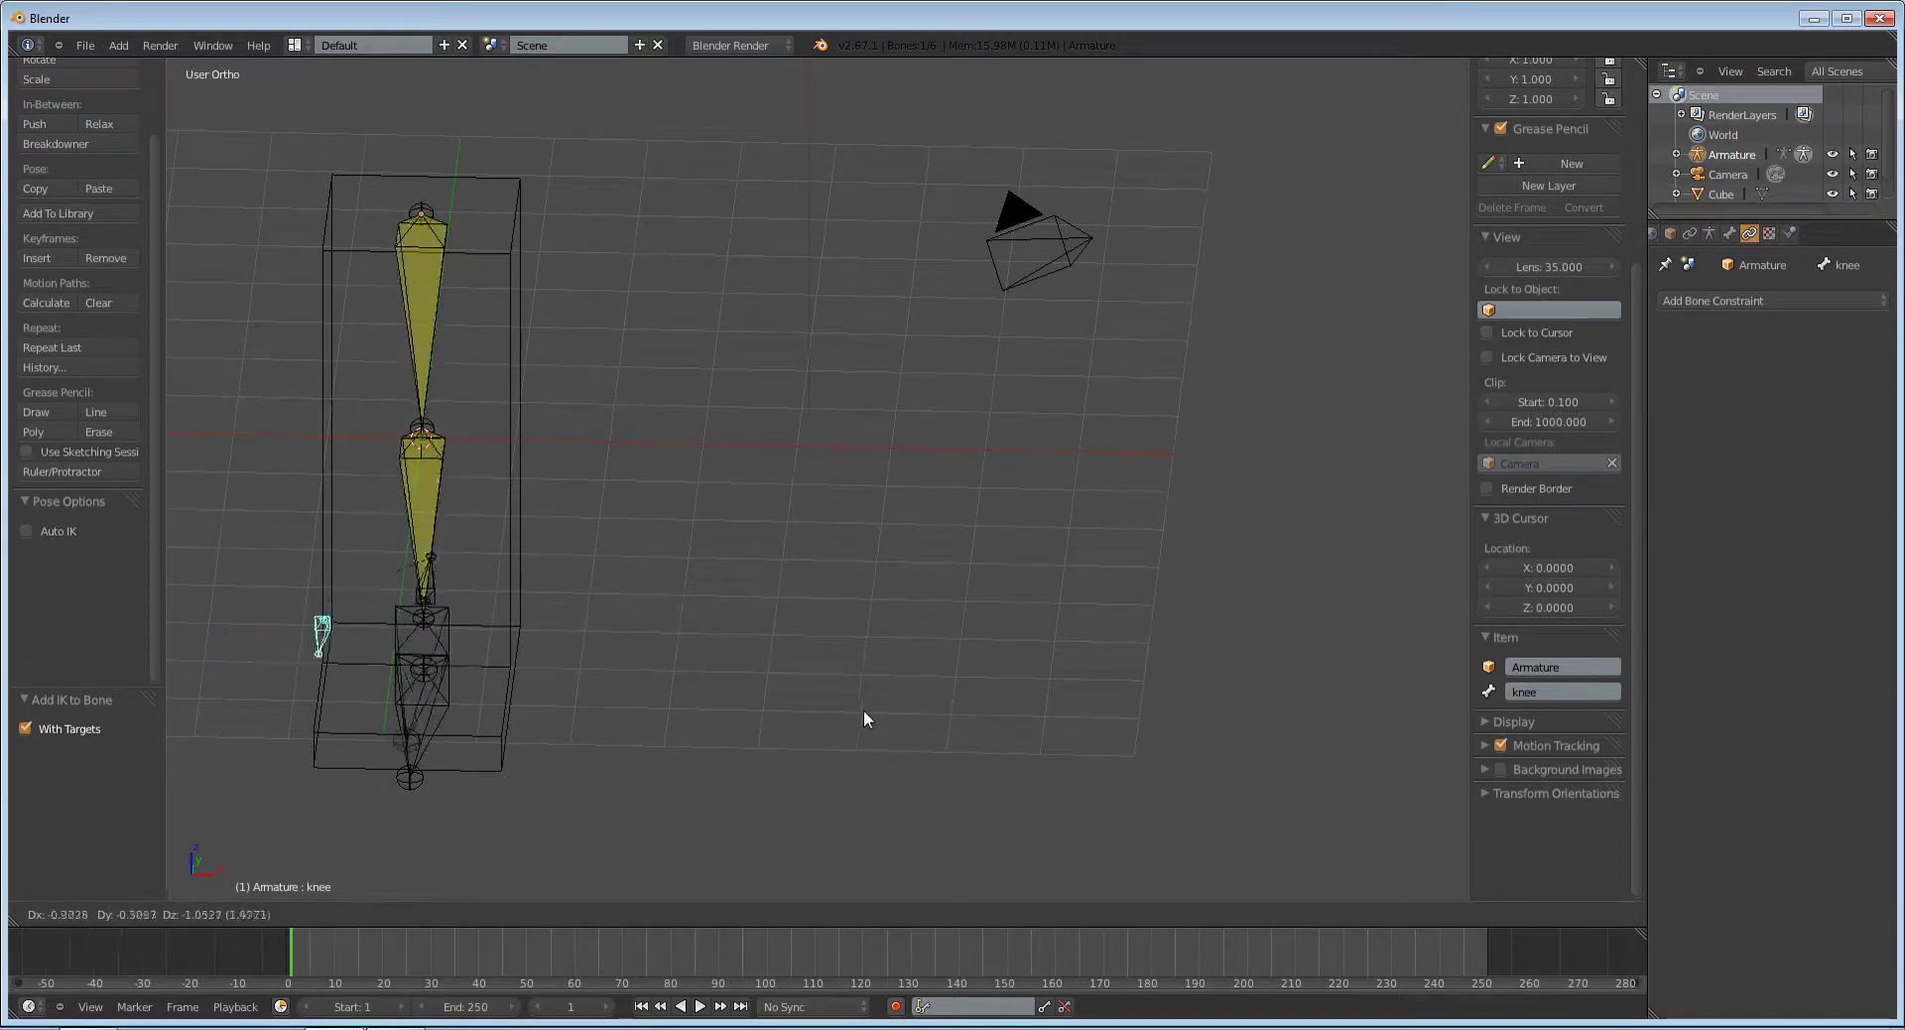
# Step: Cancel the knee move and raise the thigh's IK Chain Length to 3
pyautogui.rightClick(724, 710)
pyautogui.moveTo(712, 708); pyautogui.dragTo(972, 549, button='middle')
pyautogui.rightClick(871, 337)
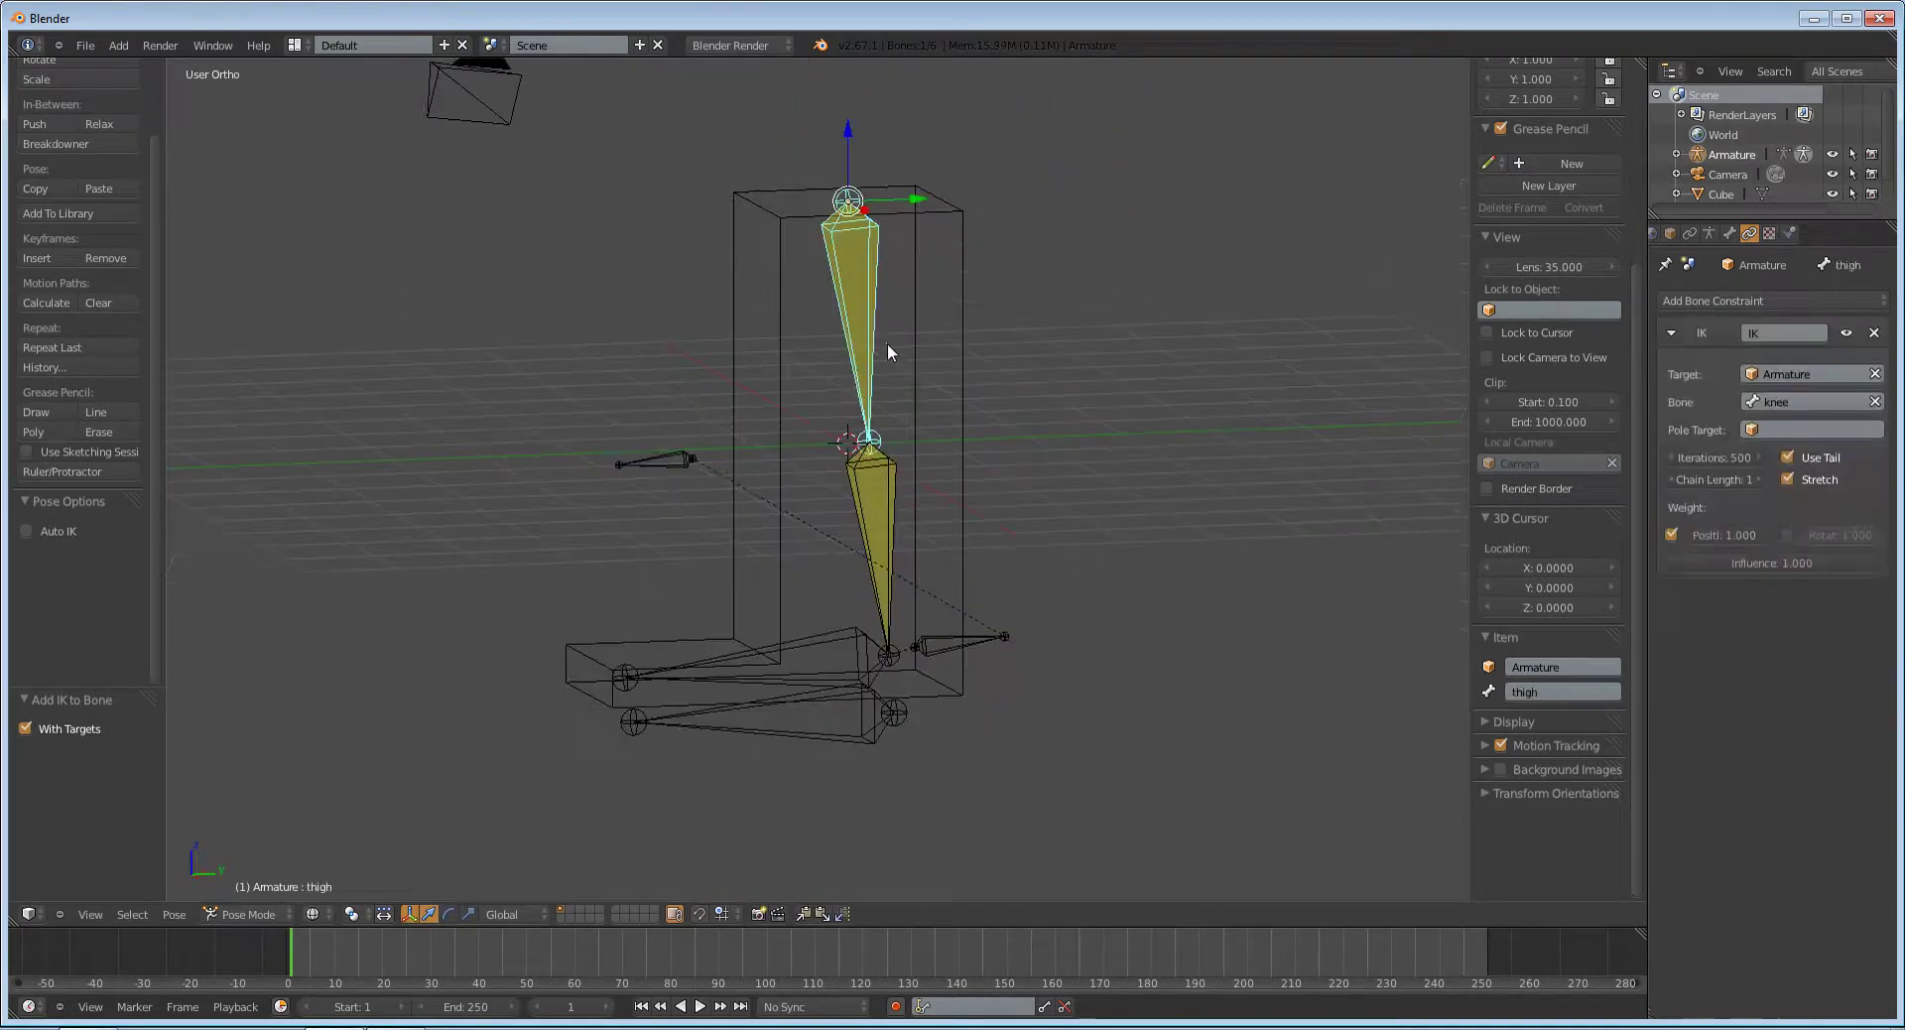
pyautogui.click(1756, 479)
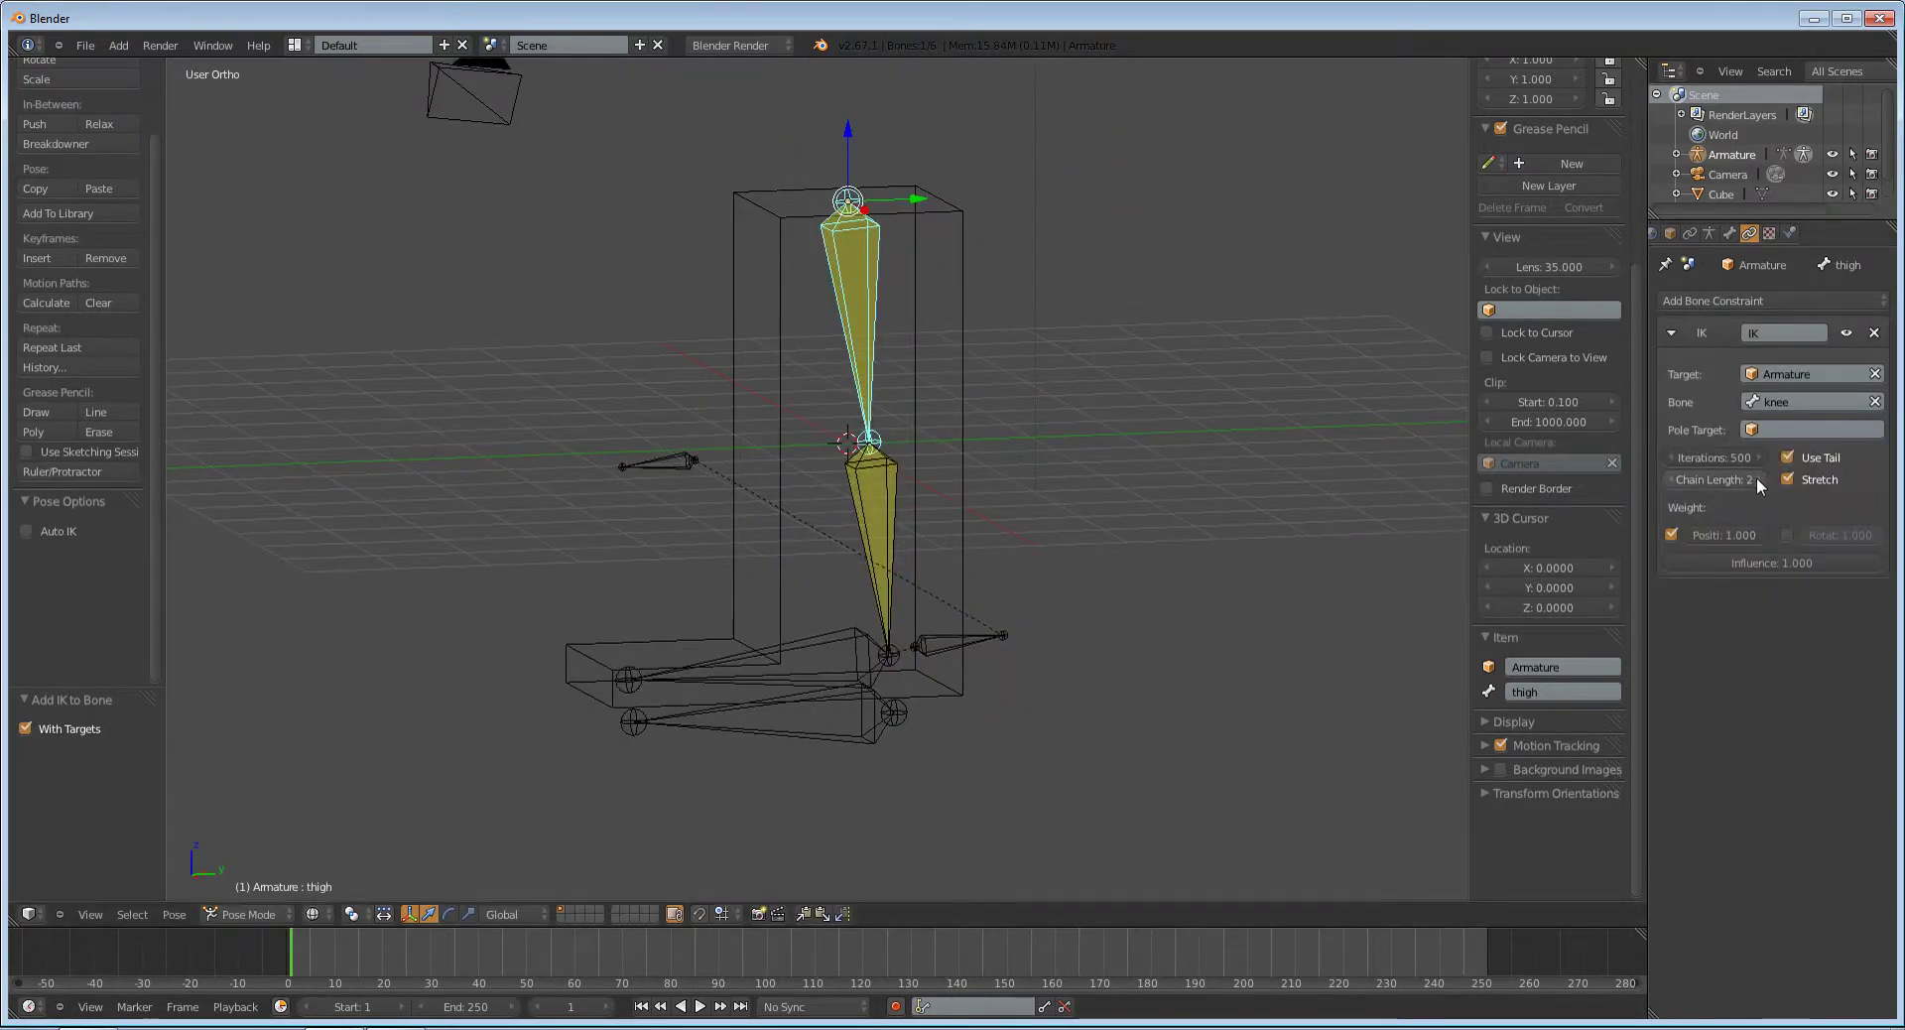
pyautogui.click(1756, 478)
# Step: Reposition the knee target bone and view the leg in Right Ortho
pyautogui.rightClick(682, 460)
pyautogui.moveTo(682, 459); pyautogui.dragTo(741, 508, button='middle')
pyautogui.press('g')
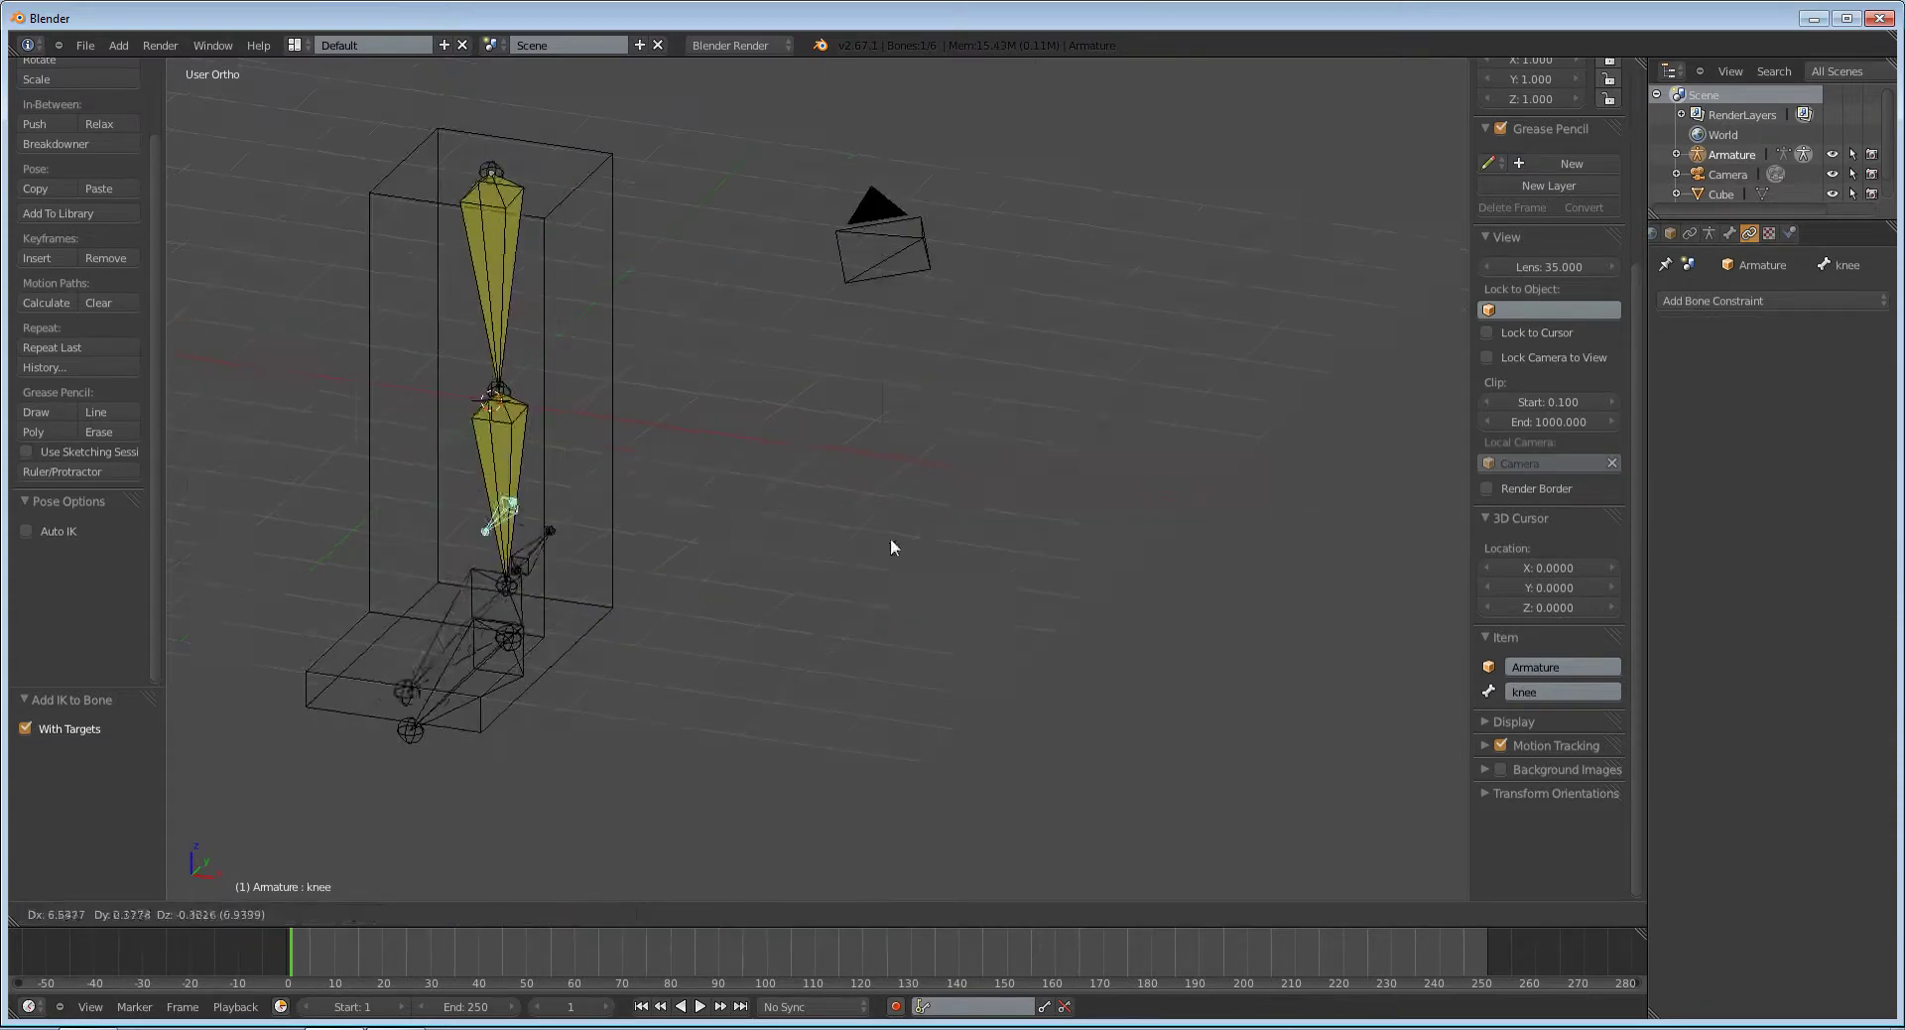
pyautogui.click(813, 482)
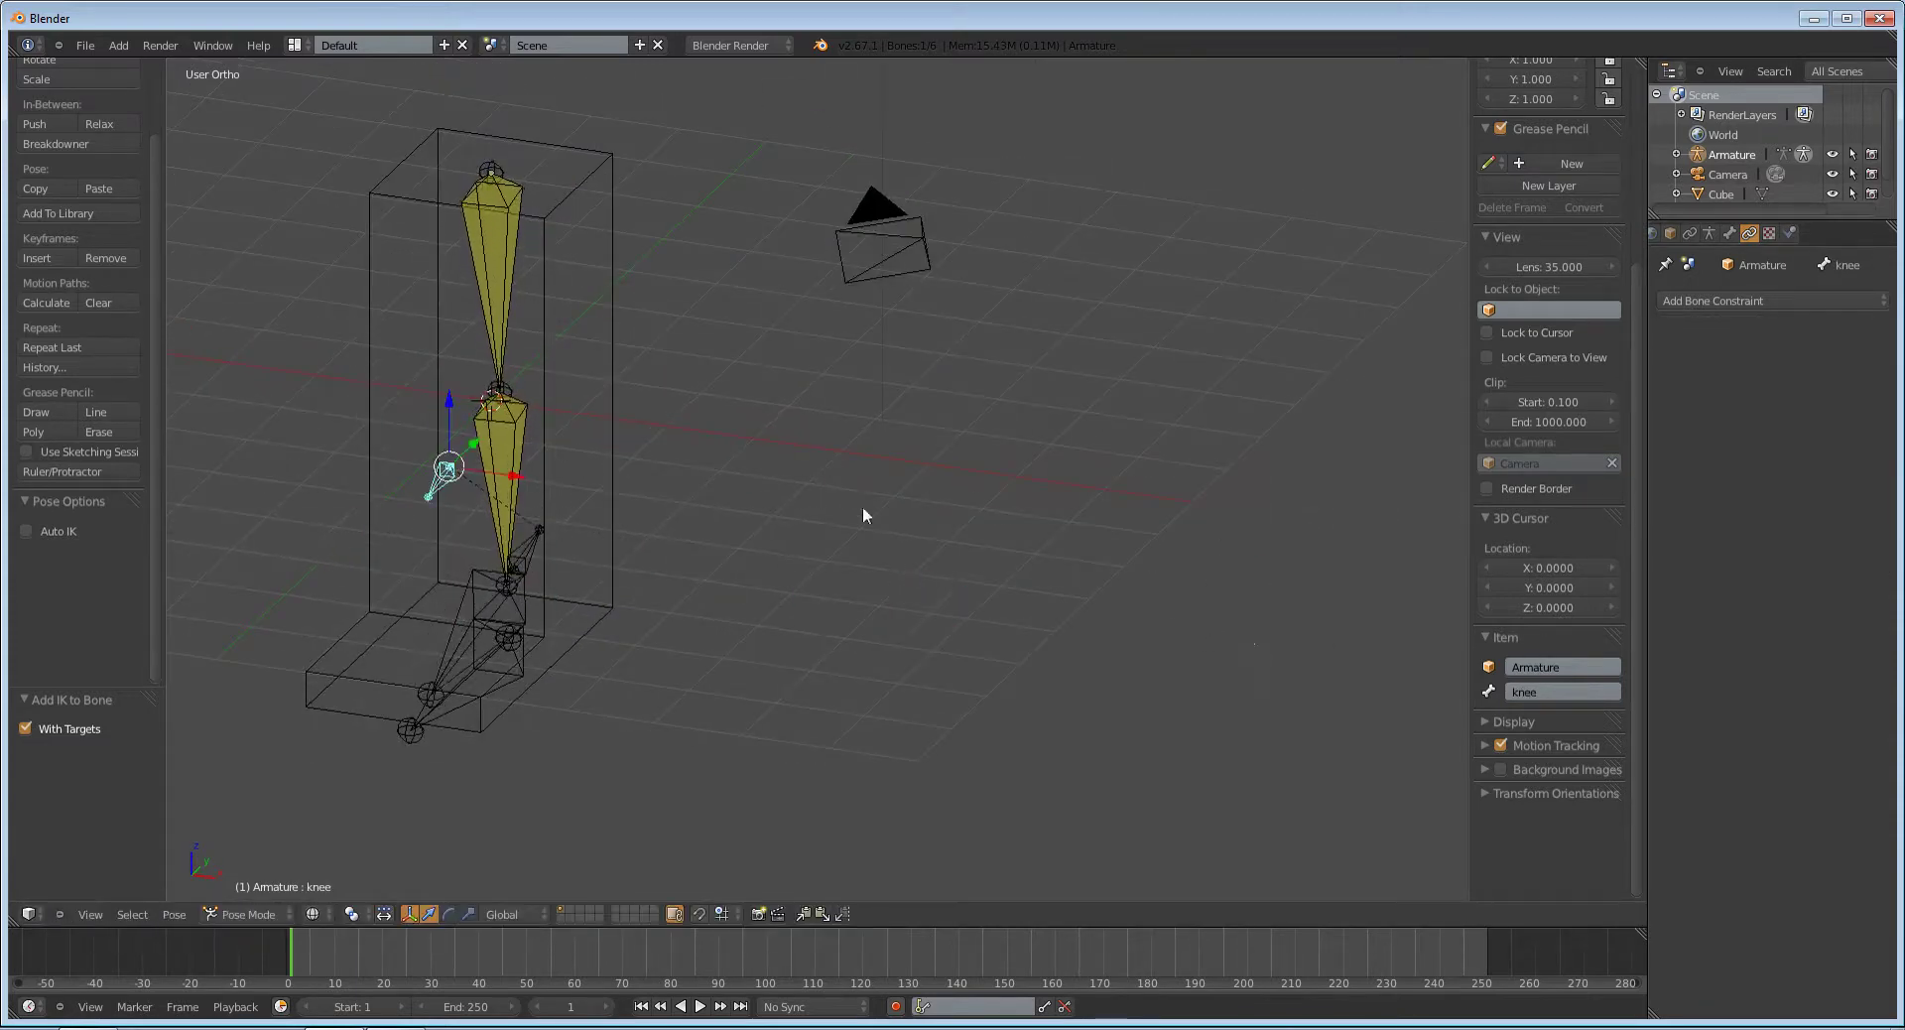
pyautogui.rightClick(493, 287)
pyautogui.rightClick(466, 645)
pyautogui.moveTo(562, 753); pyautogui.dragTo(1047, 601, button='middle')
pyautogui.press('KP_3')
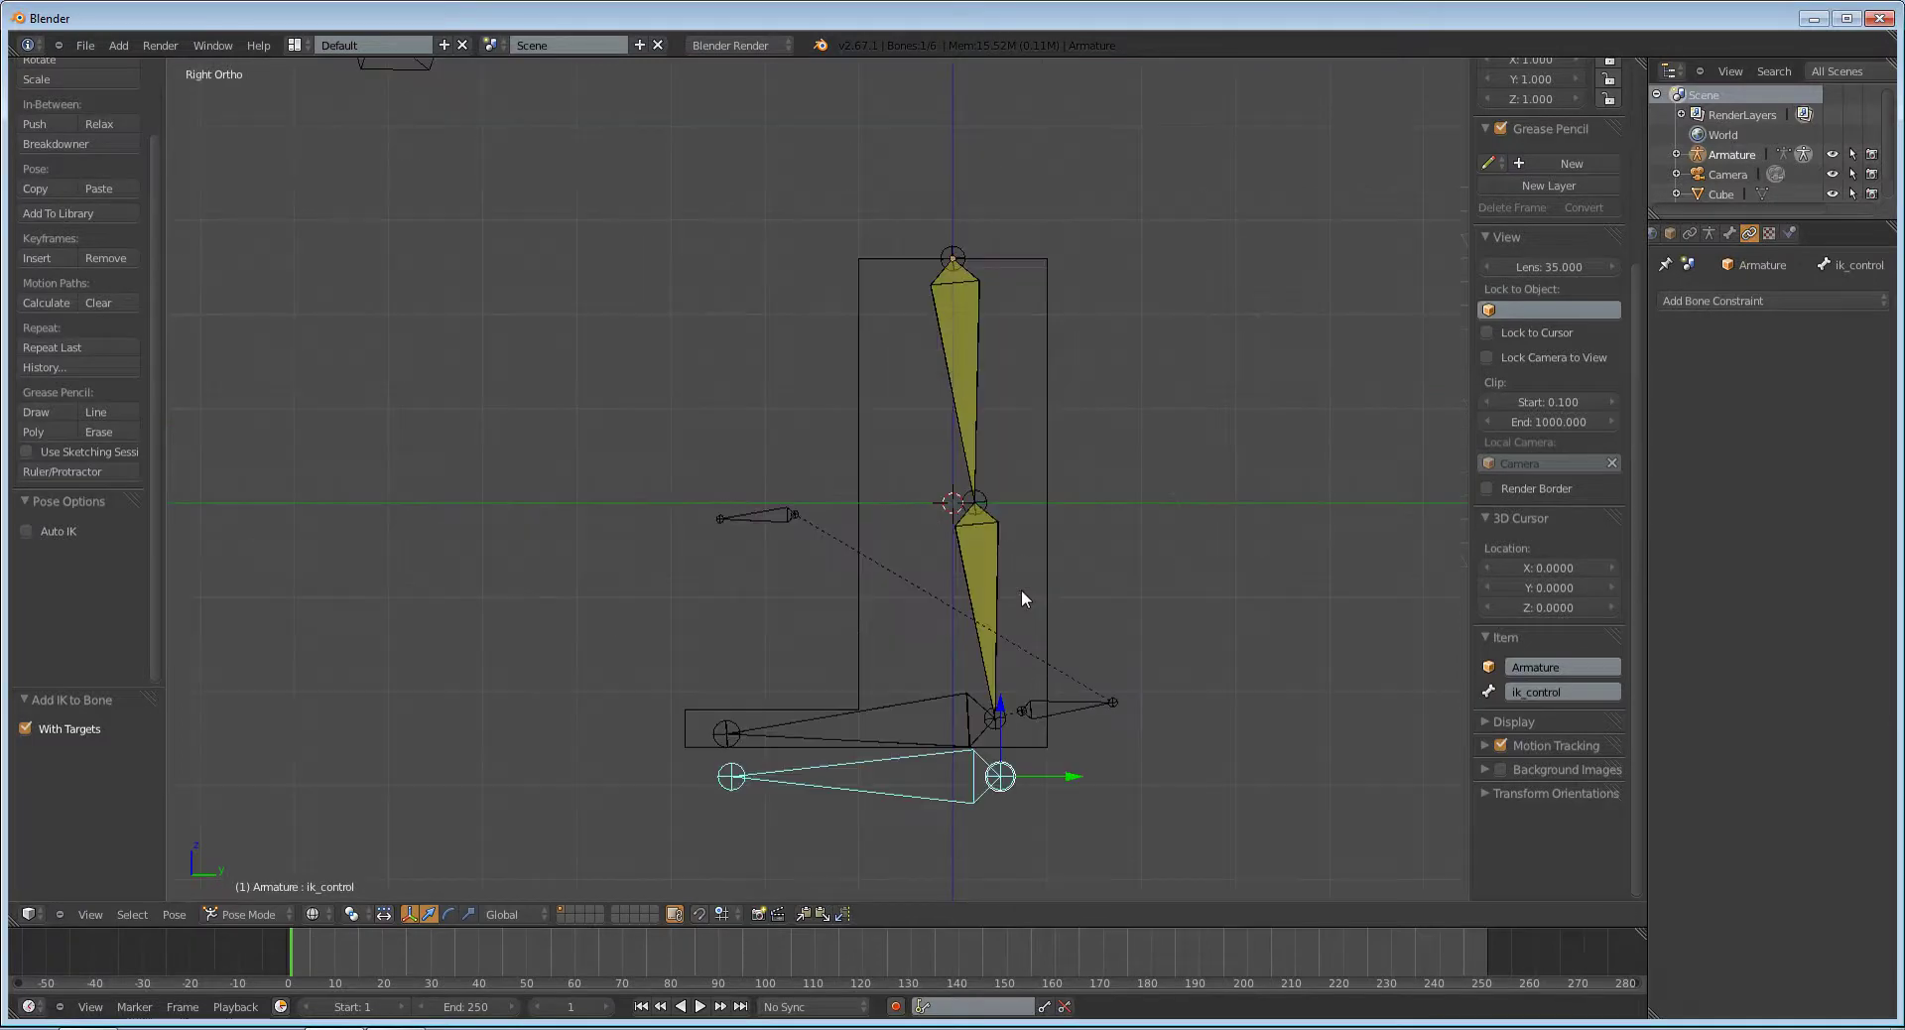
# Step: Save the scene as knee_ik_setup.blend in the Blender Models folder
pyautogui.click(85, 44)
pyautogui.click(111, 170)
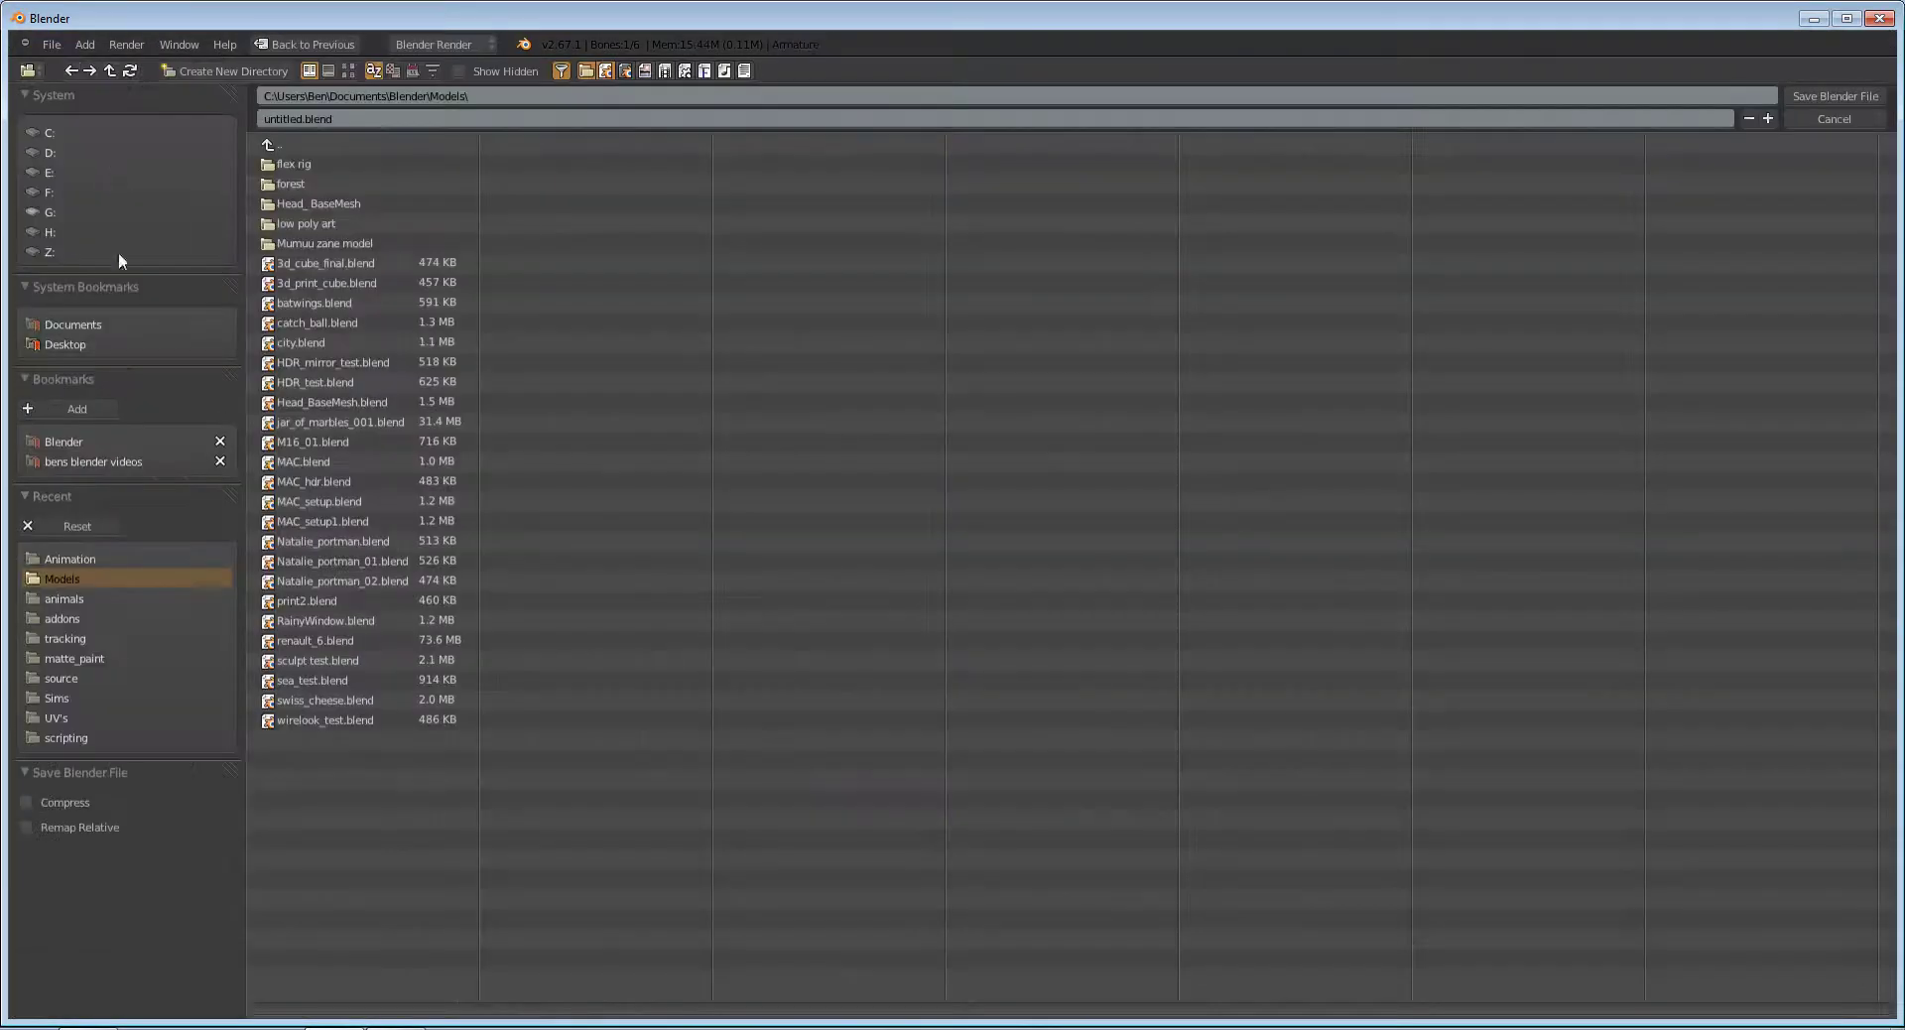
pyautogui.click(108, 434)
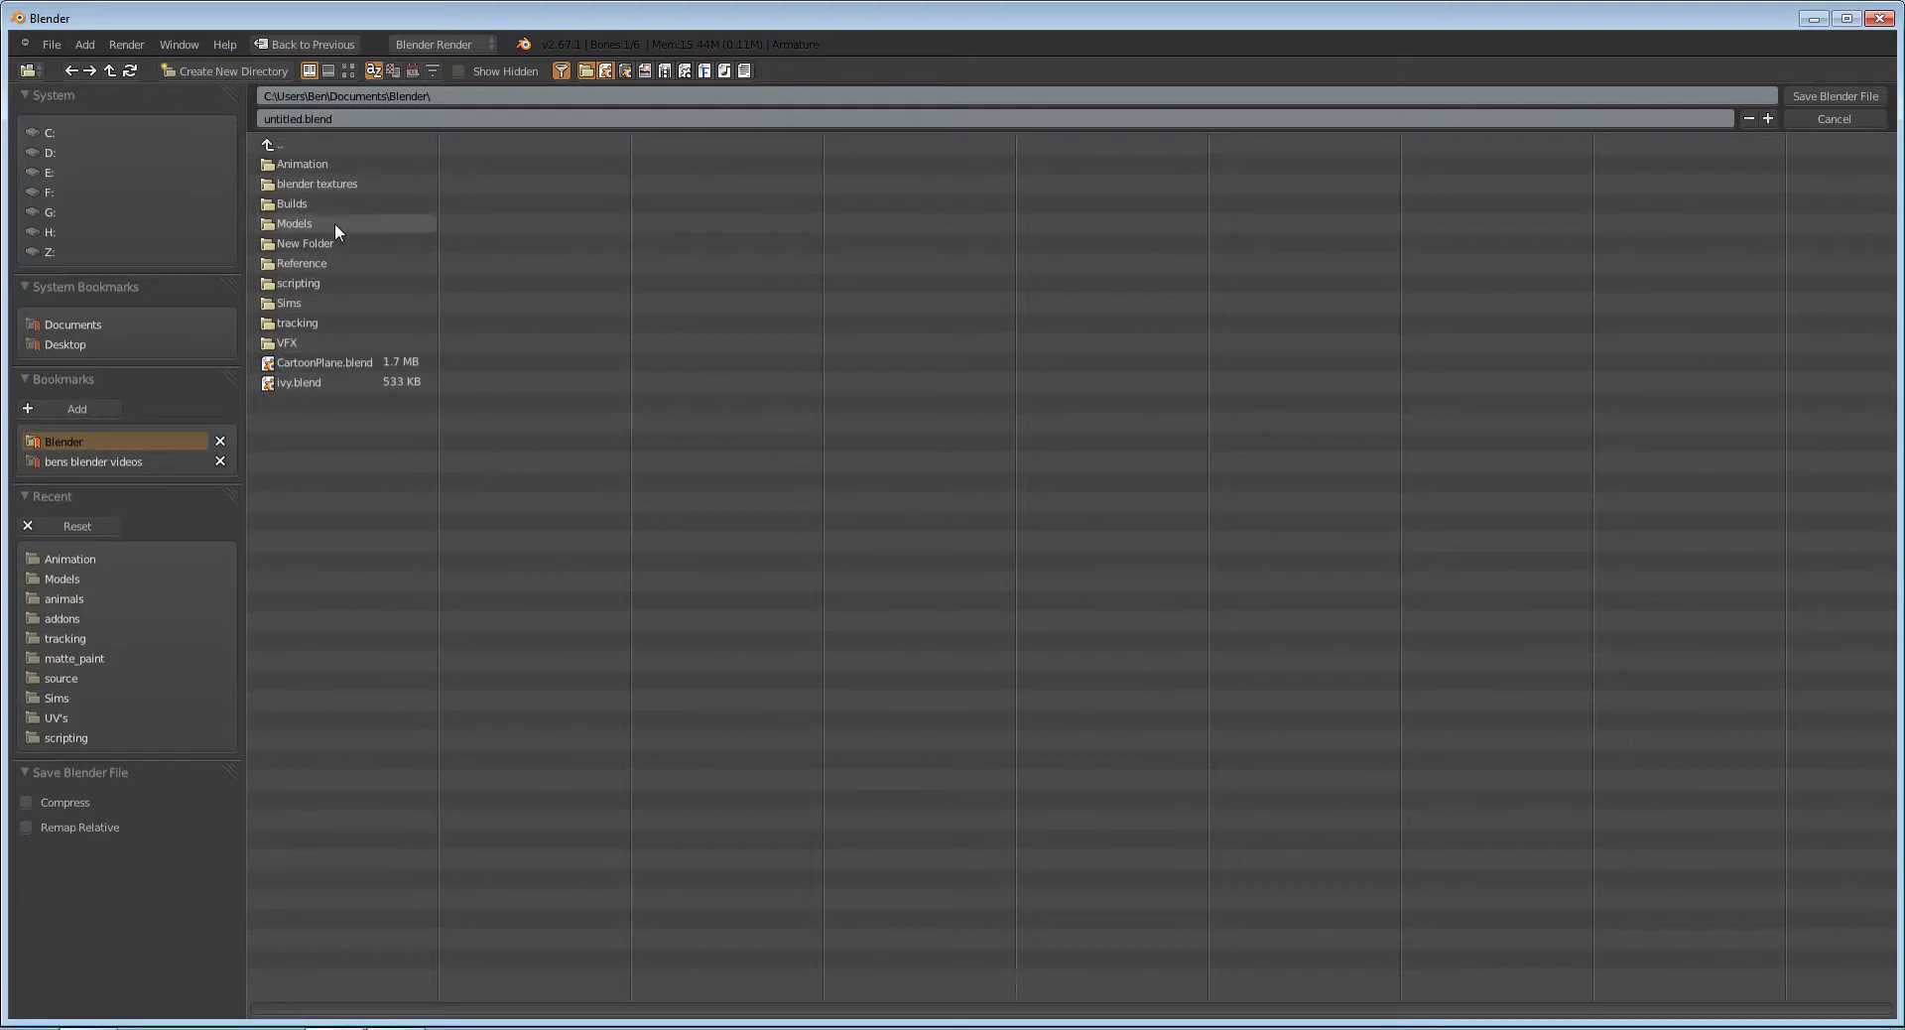
pyautogui.click(336, 226)
pyautogui.write('kni')
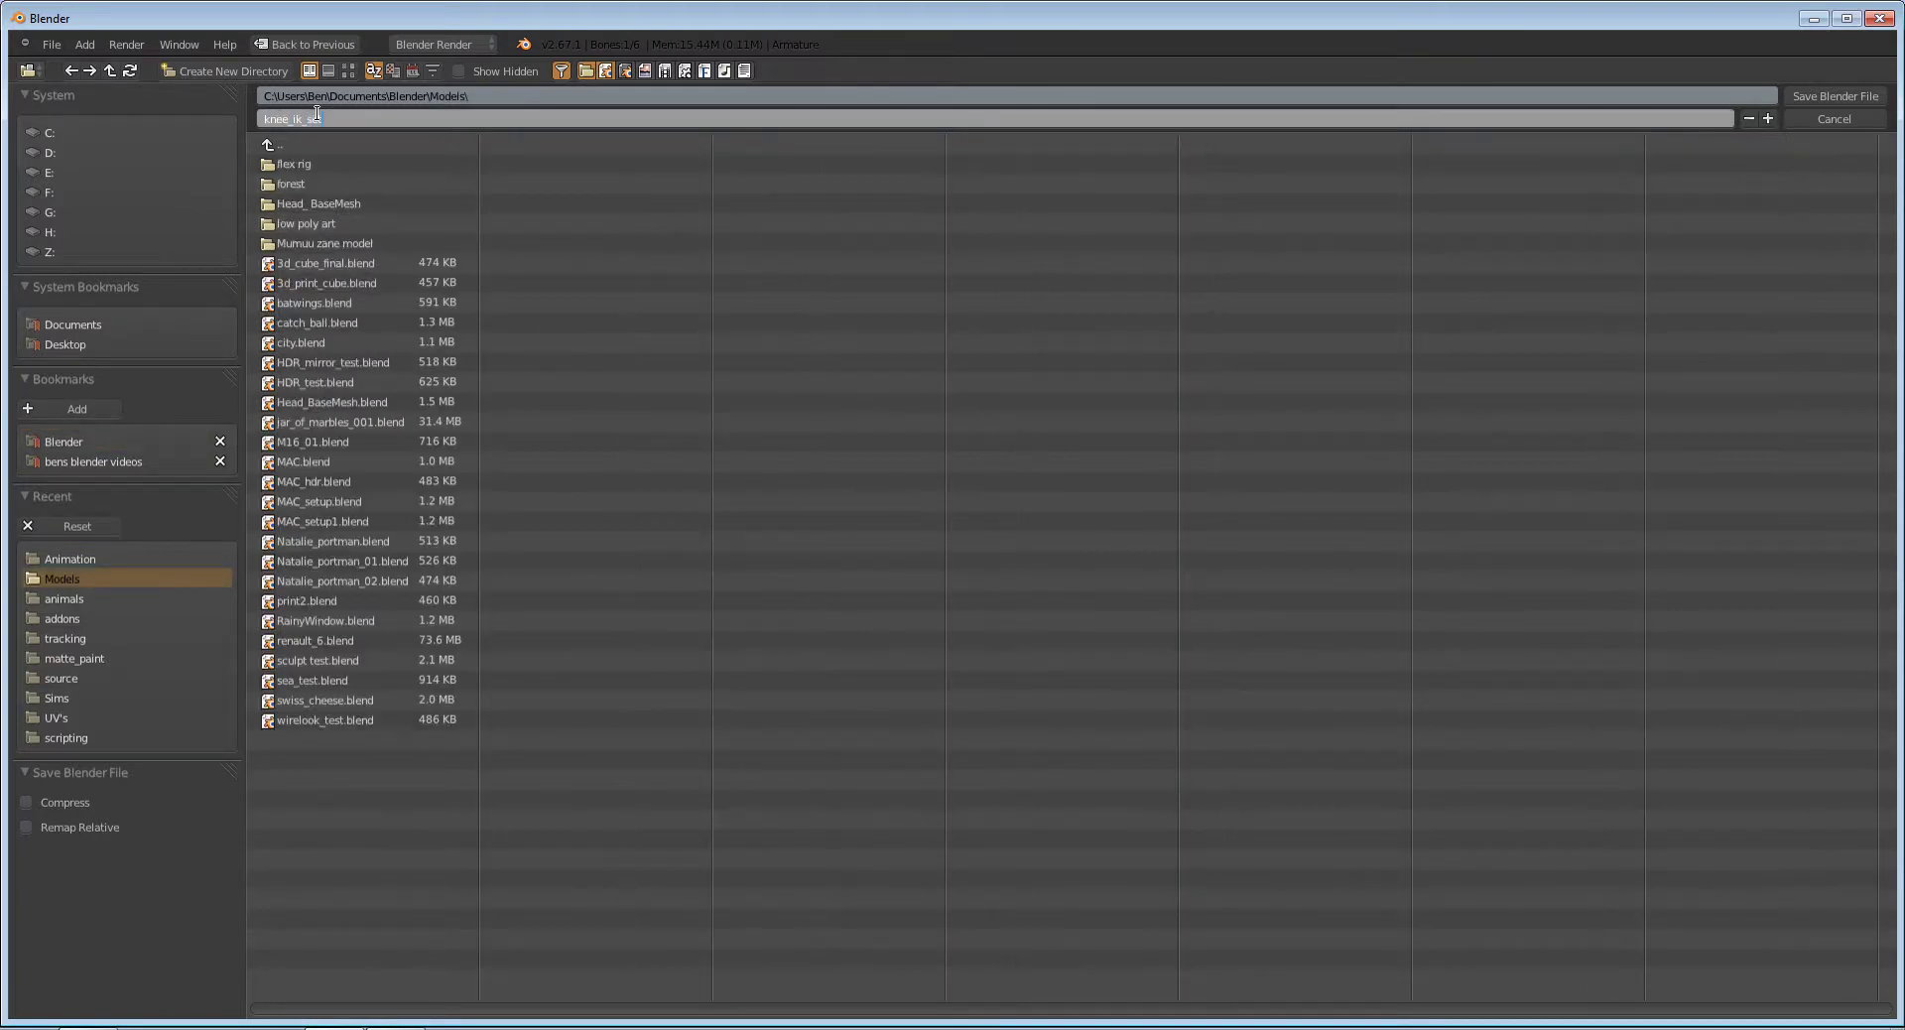
pyautogui.write('e_ik_setup')
pyautogui.press('Return')
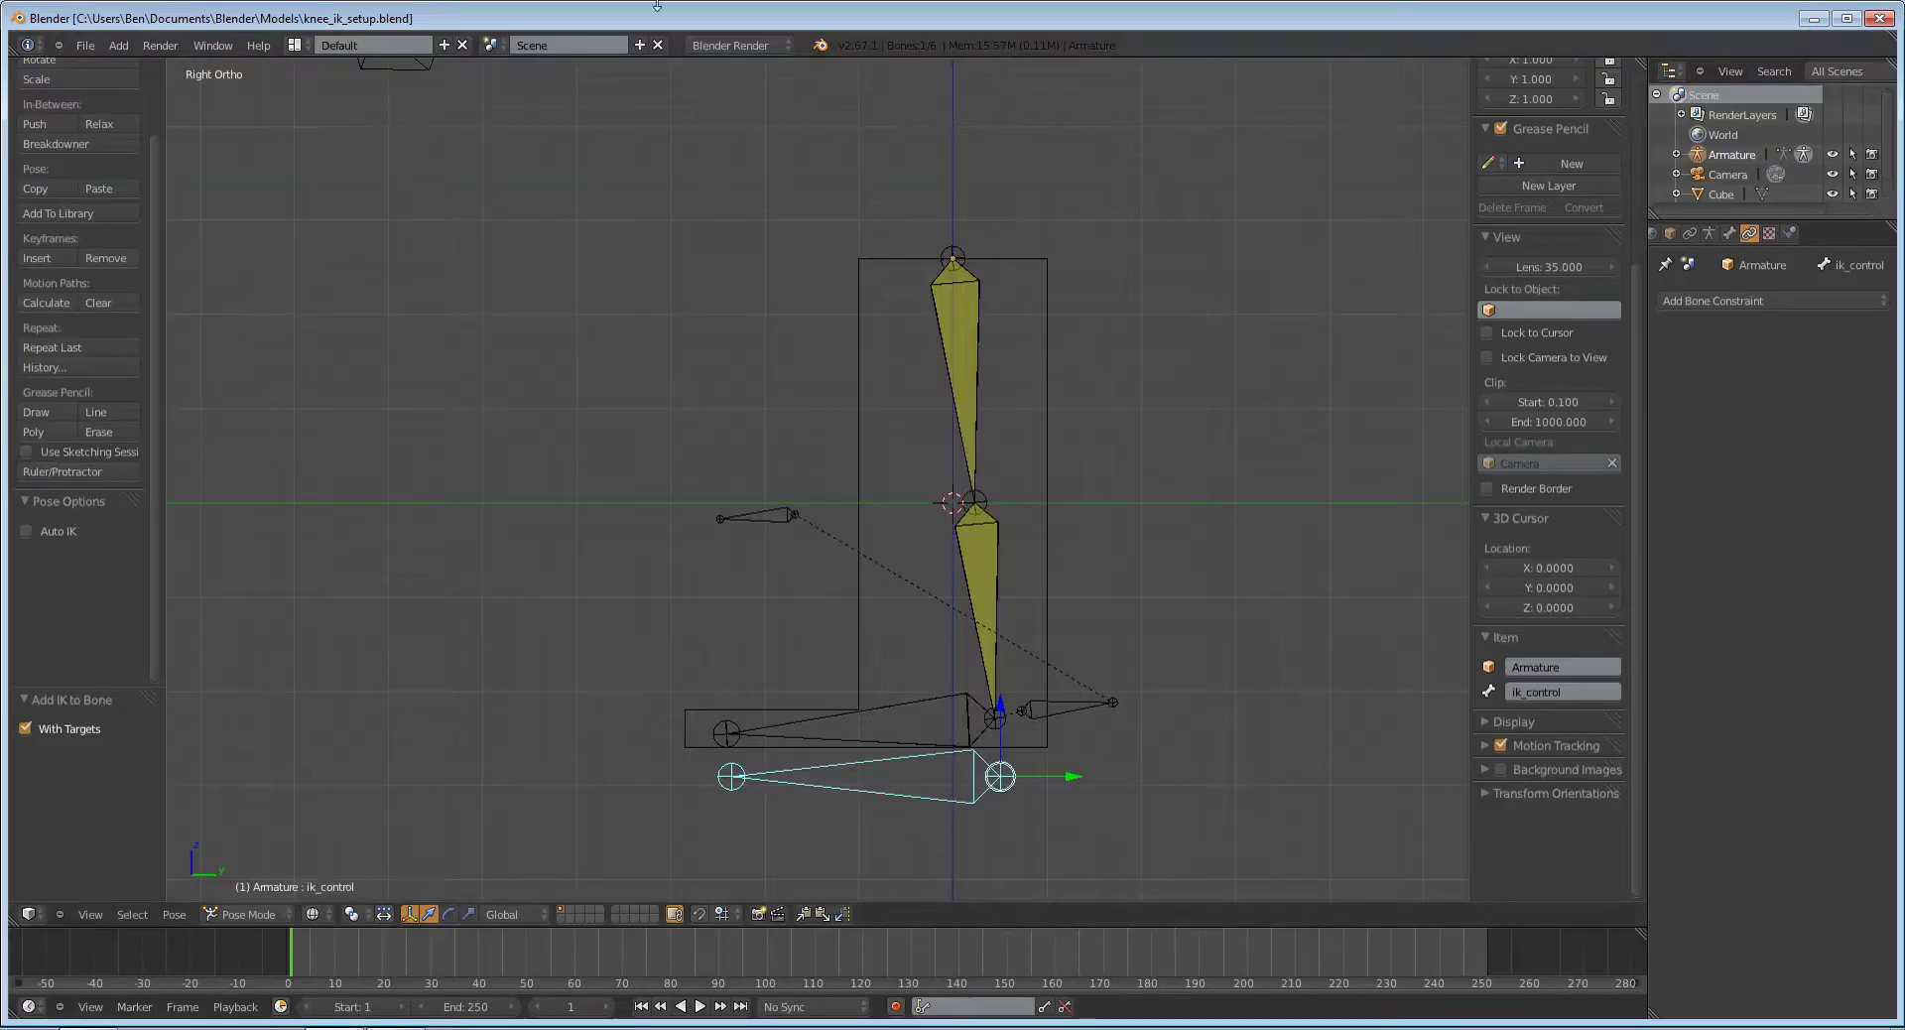
# Step: Return the armature to Object Mode
pyautogui.rightClick(1044, 433)
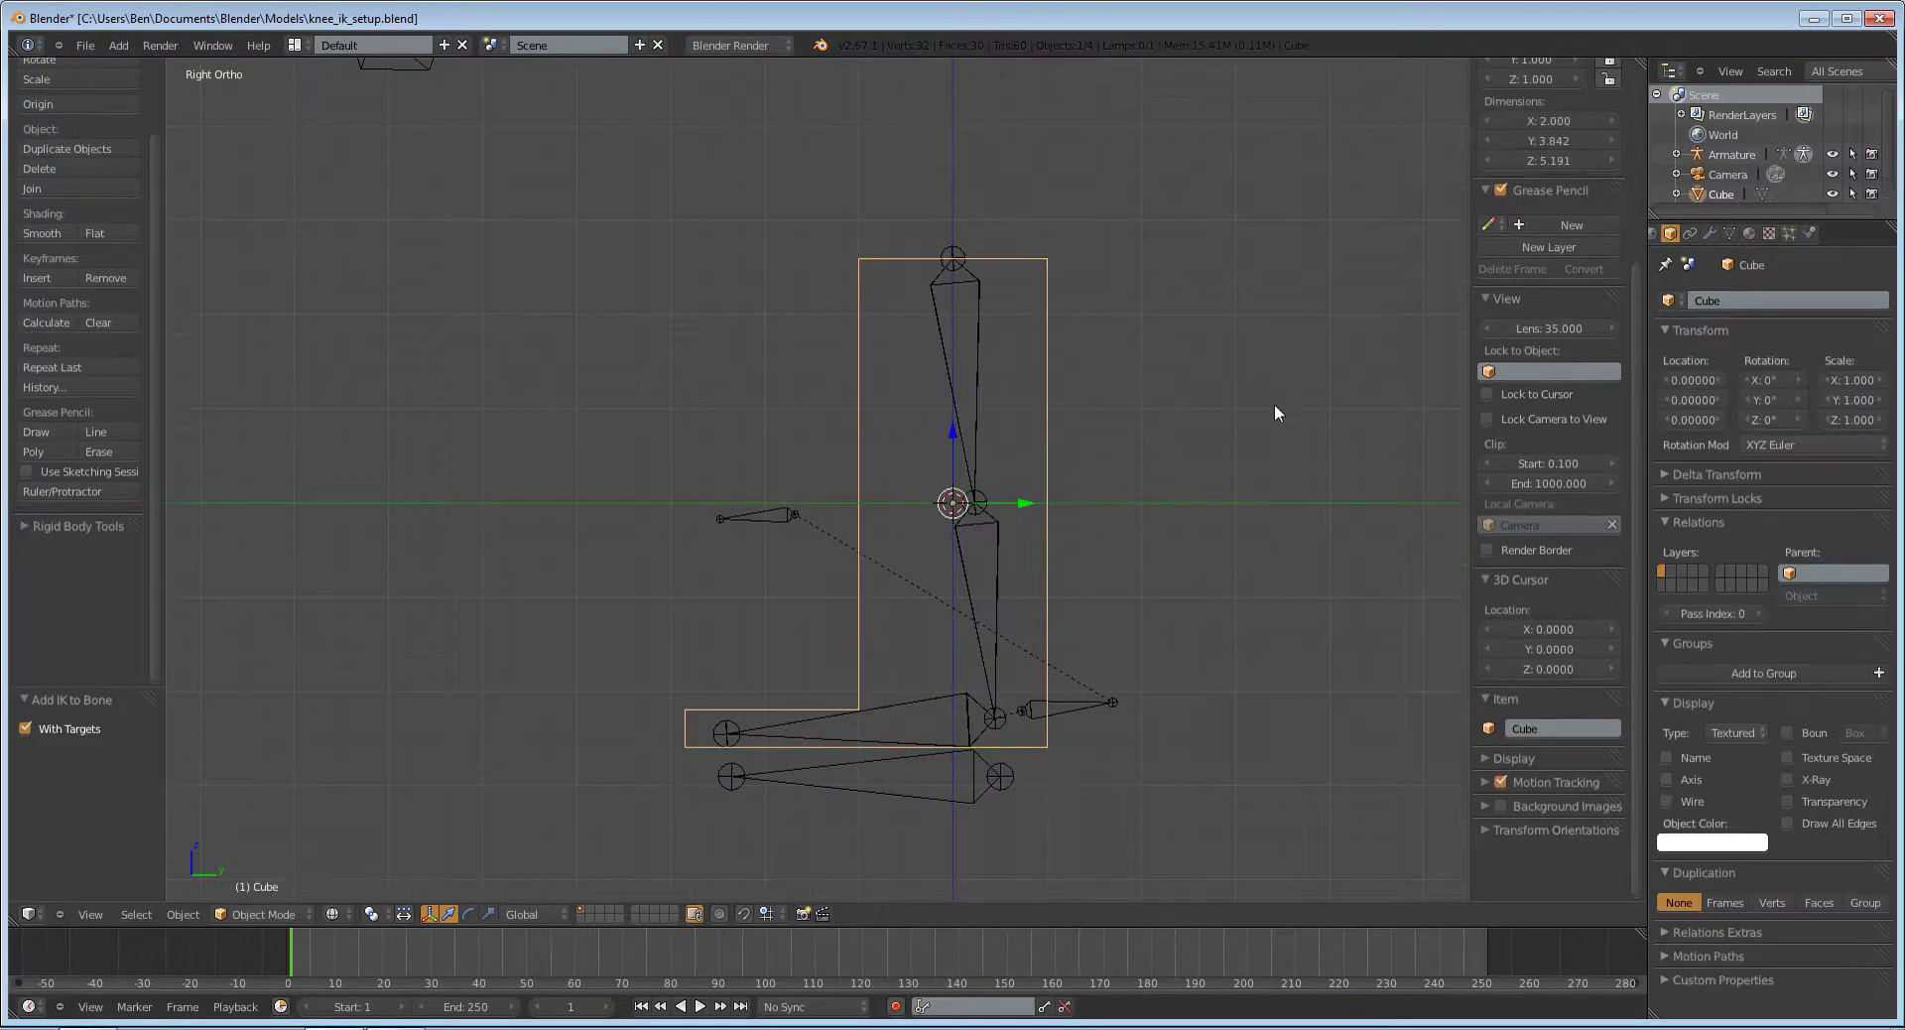
pyautogui.rightClick(978, 307)
pyautogui.press('Tab')
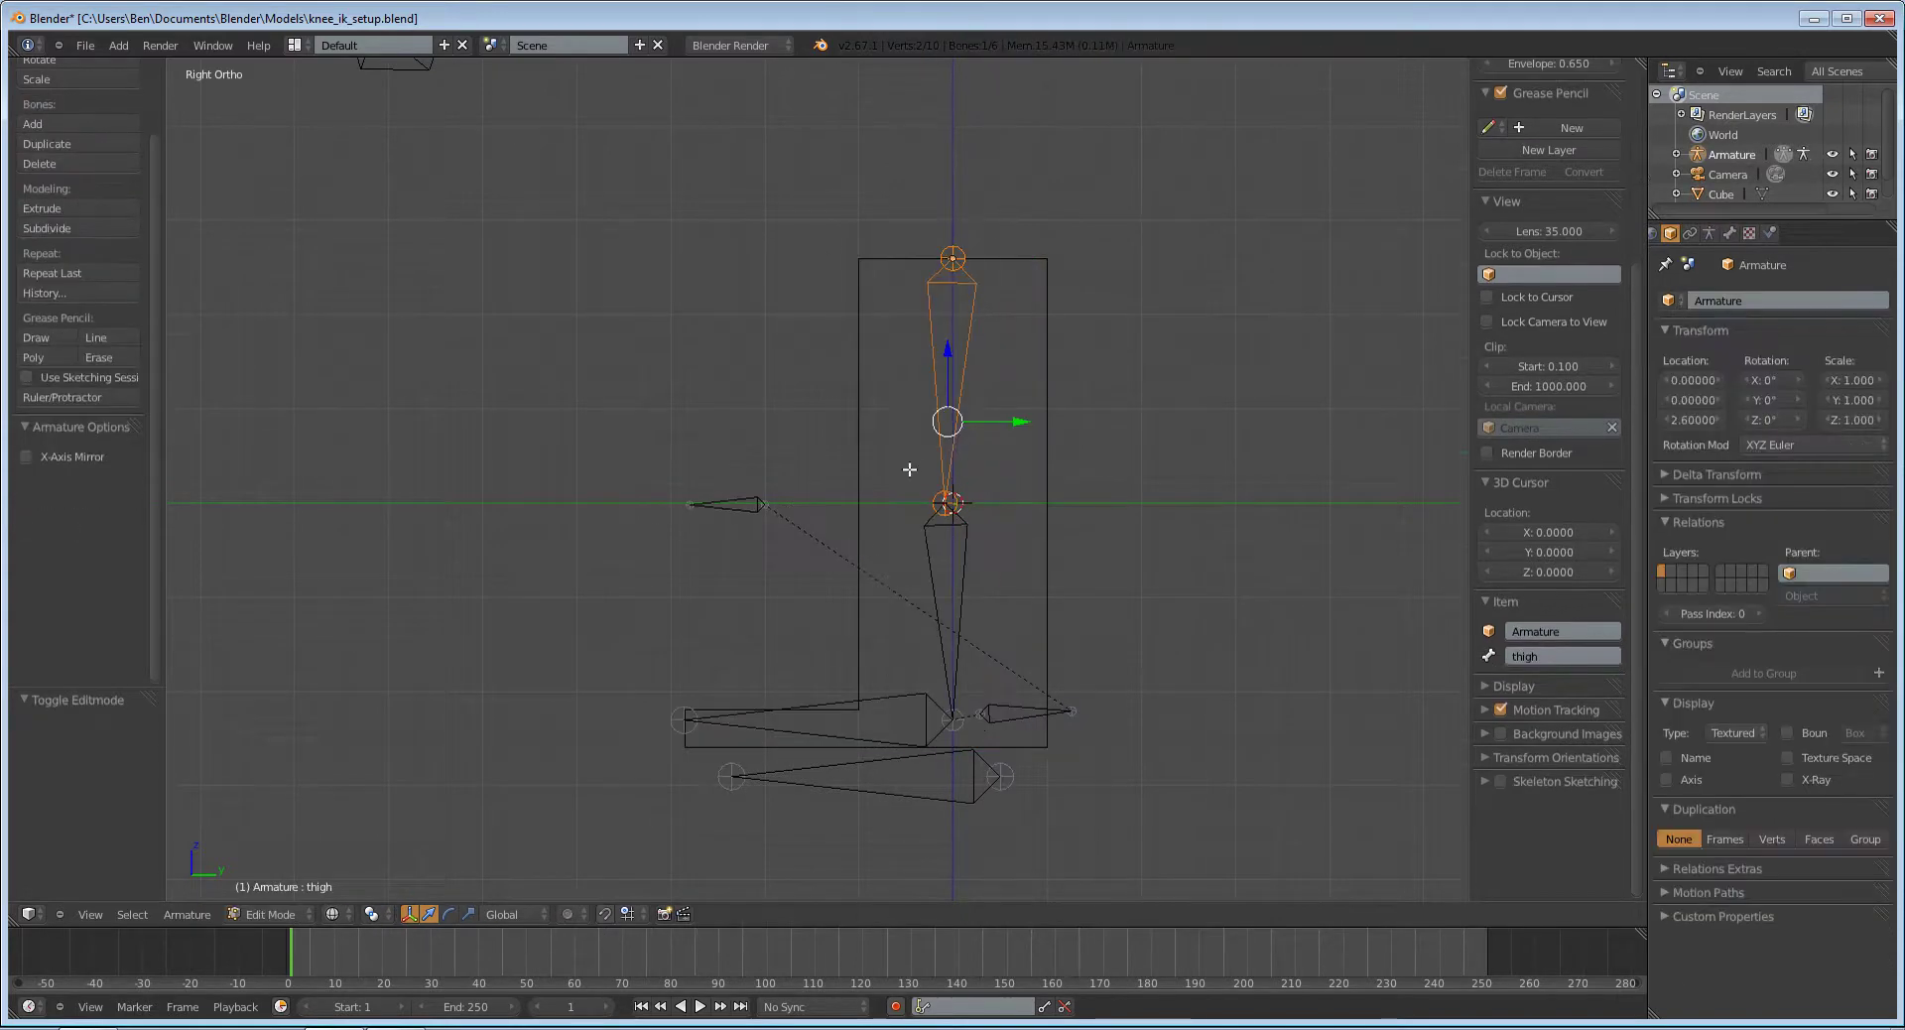
pyautogui.hotkey('ctrl', 'Tab')
pyautogui.click(248, 914)
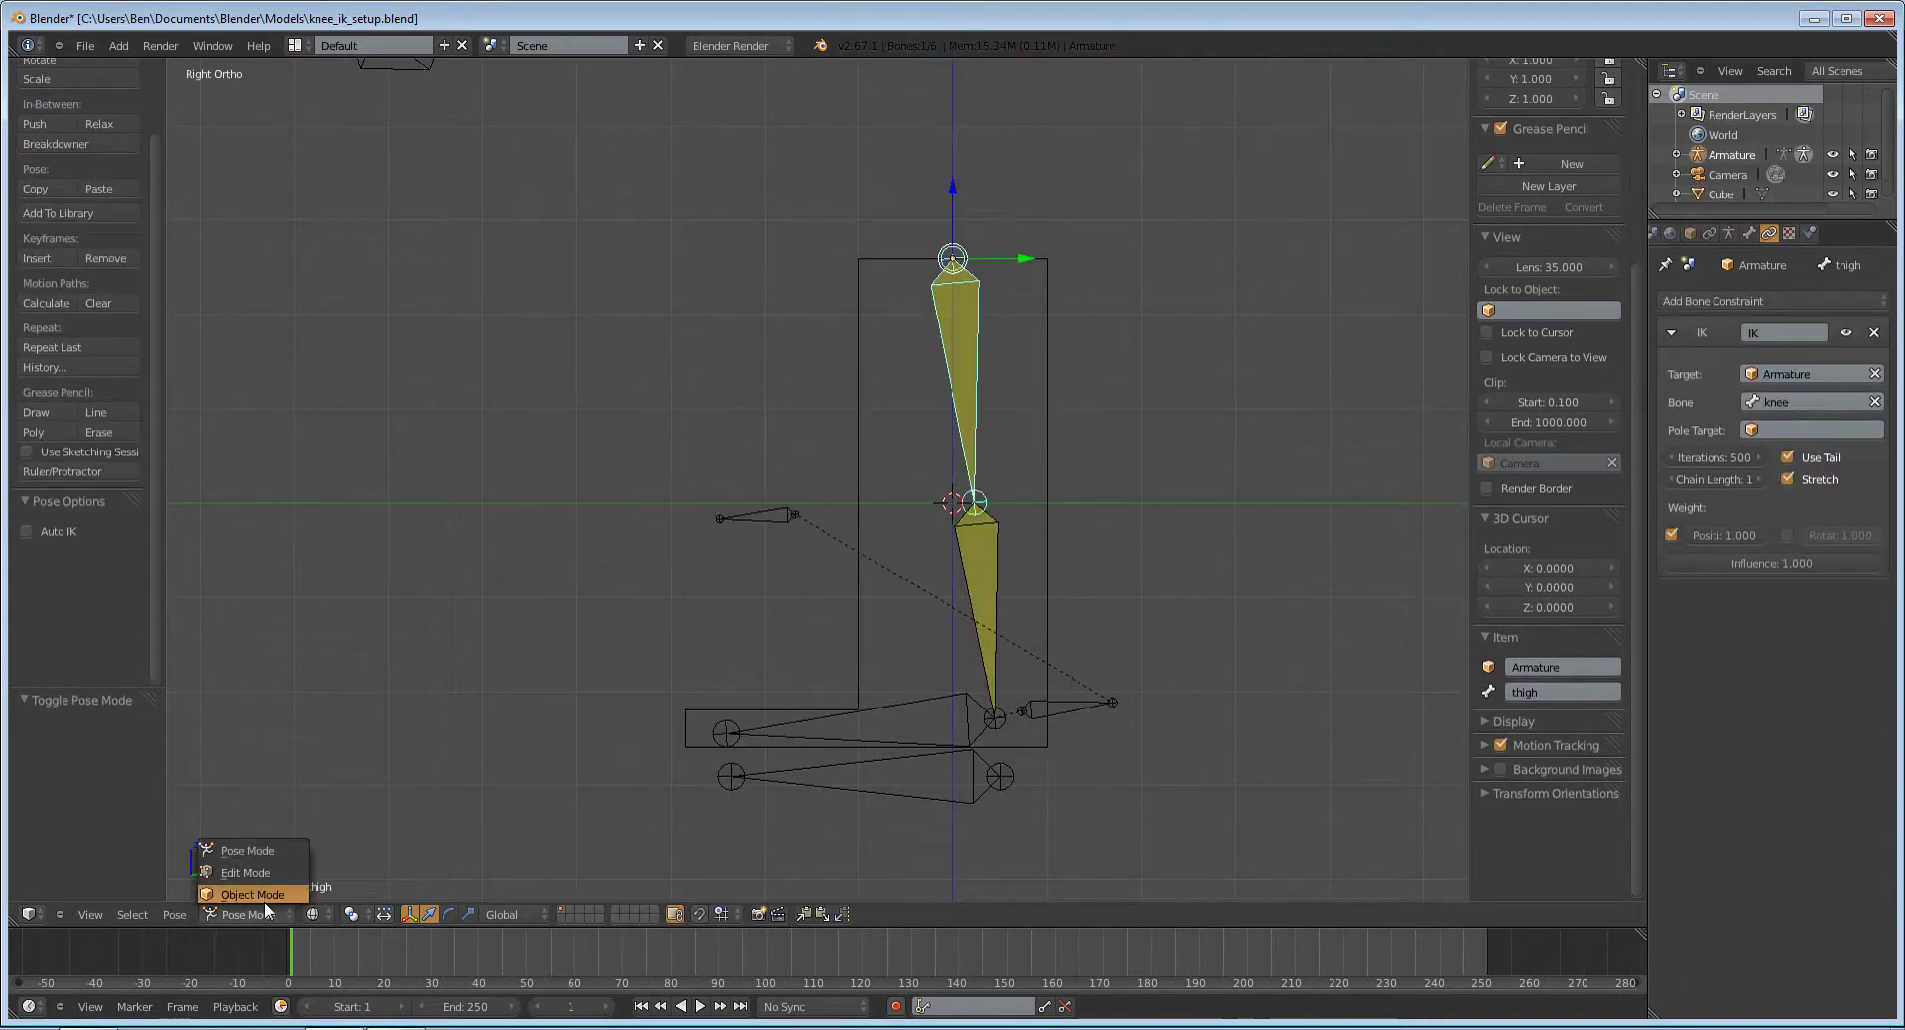
pyautogui.click(248, 896)
# Step: Parent the leg mesh to the armature With Automatic Weights and switch to solid shading
pyautogui.rightClick(1043, 285)
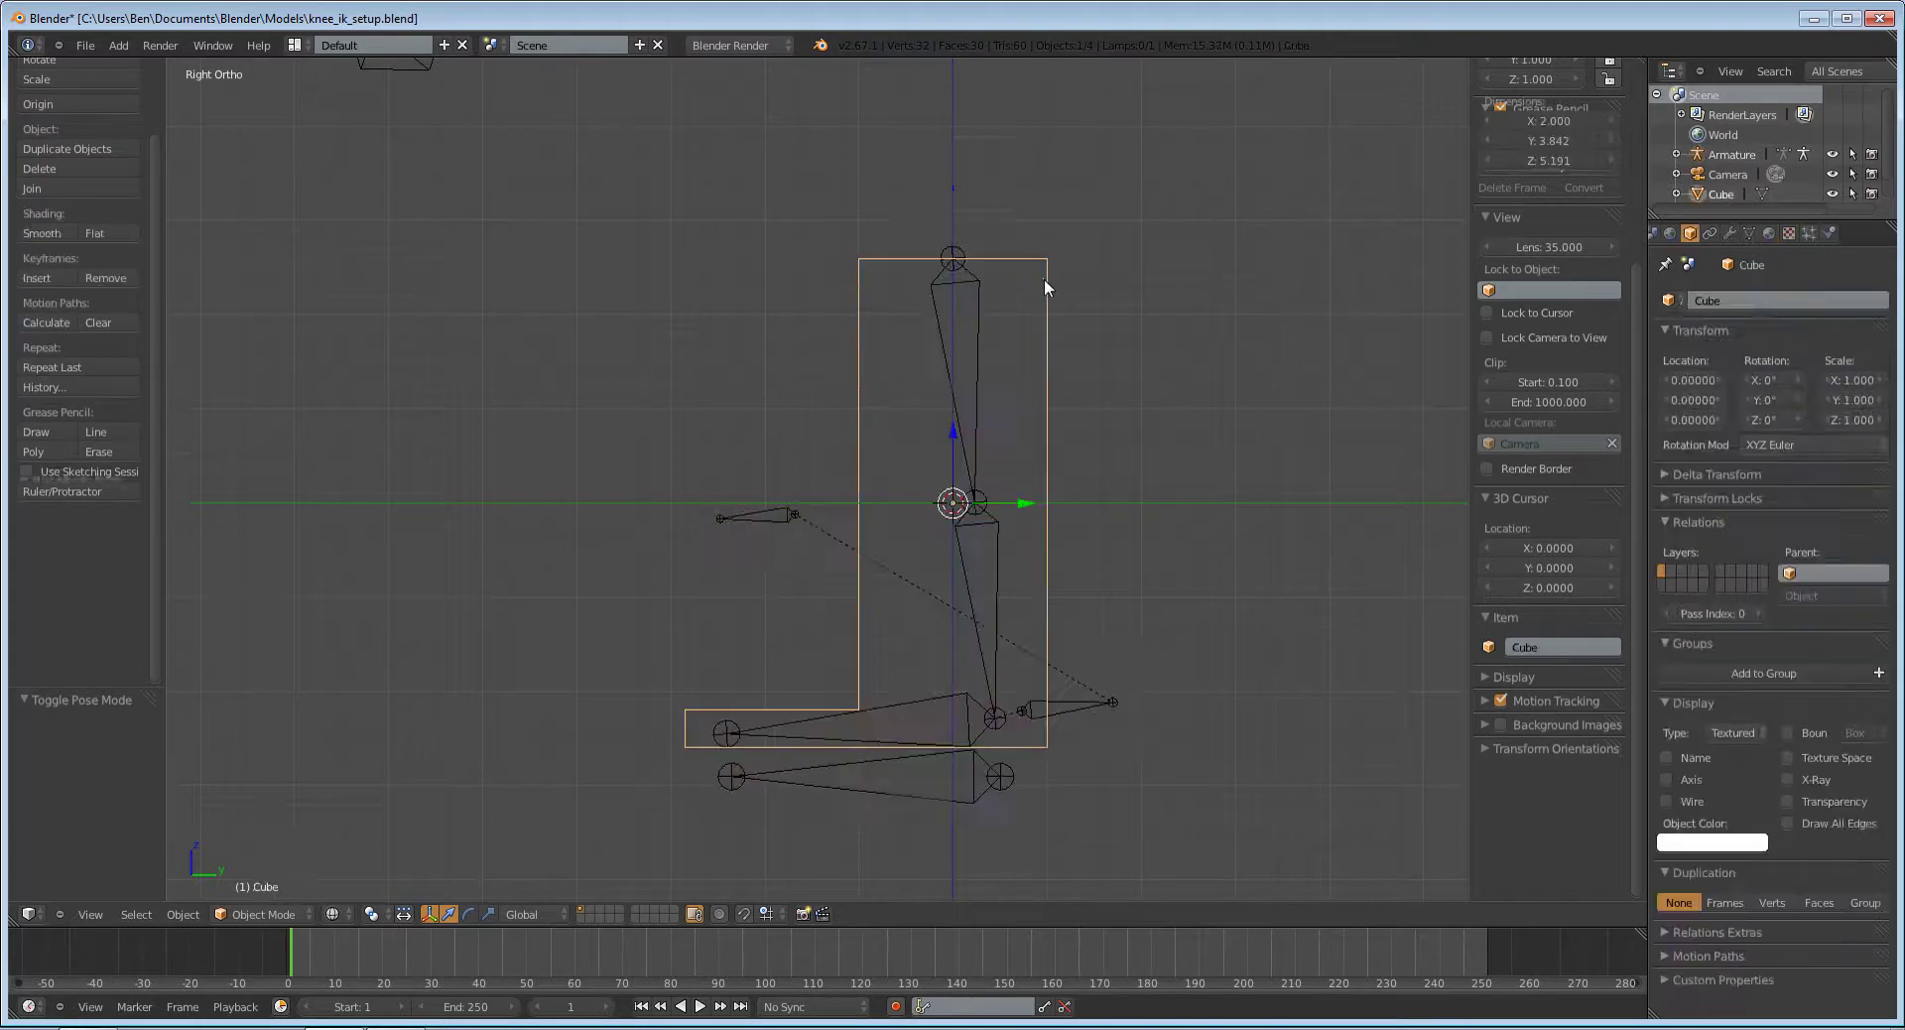
pyautogui.keyDown('shift'); pyautogui.rightClick(990, 377); pyautogui.keyUp('shift')
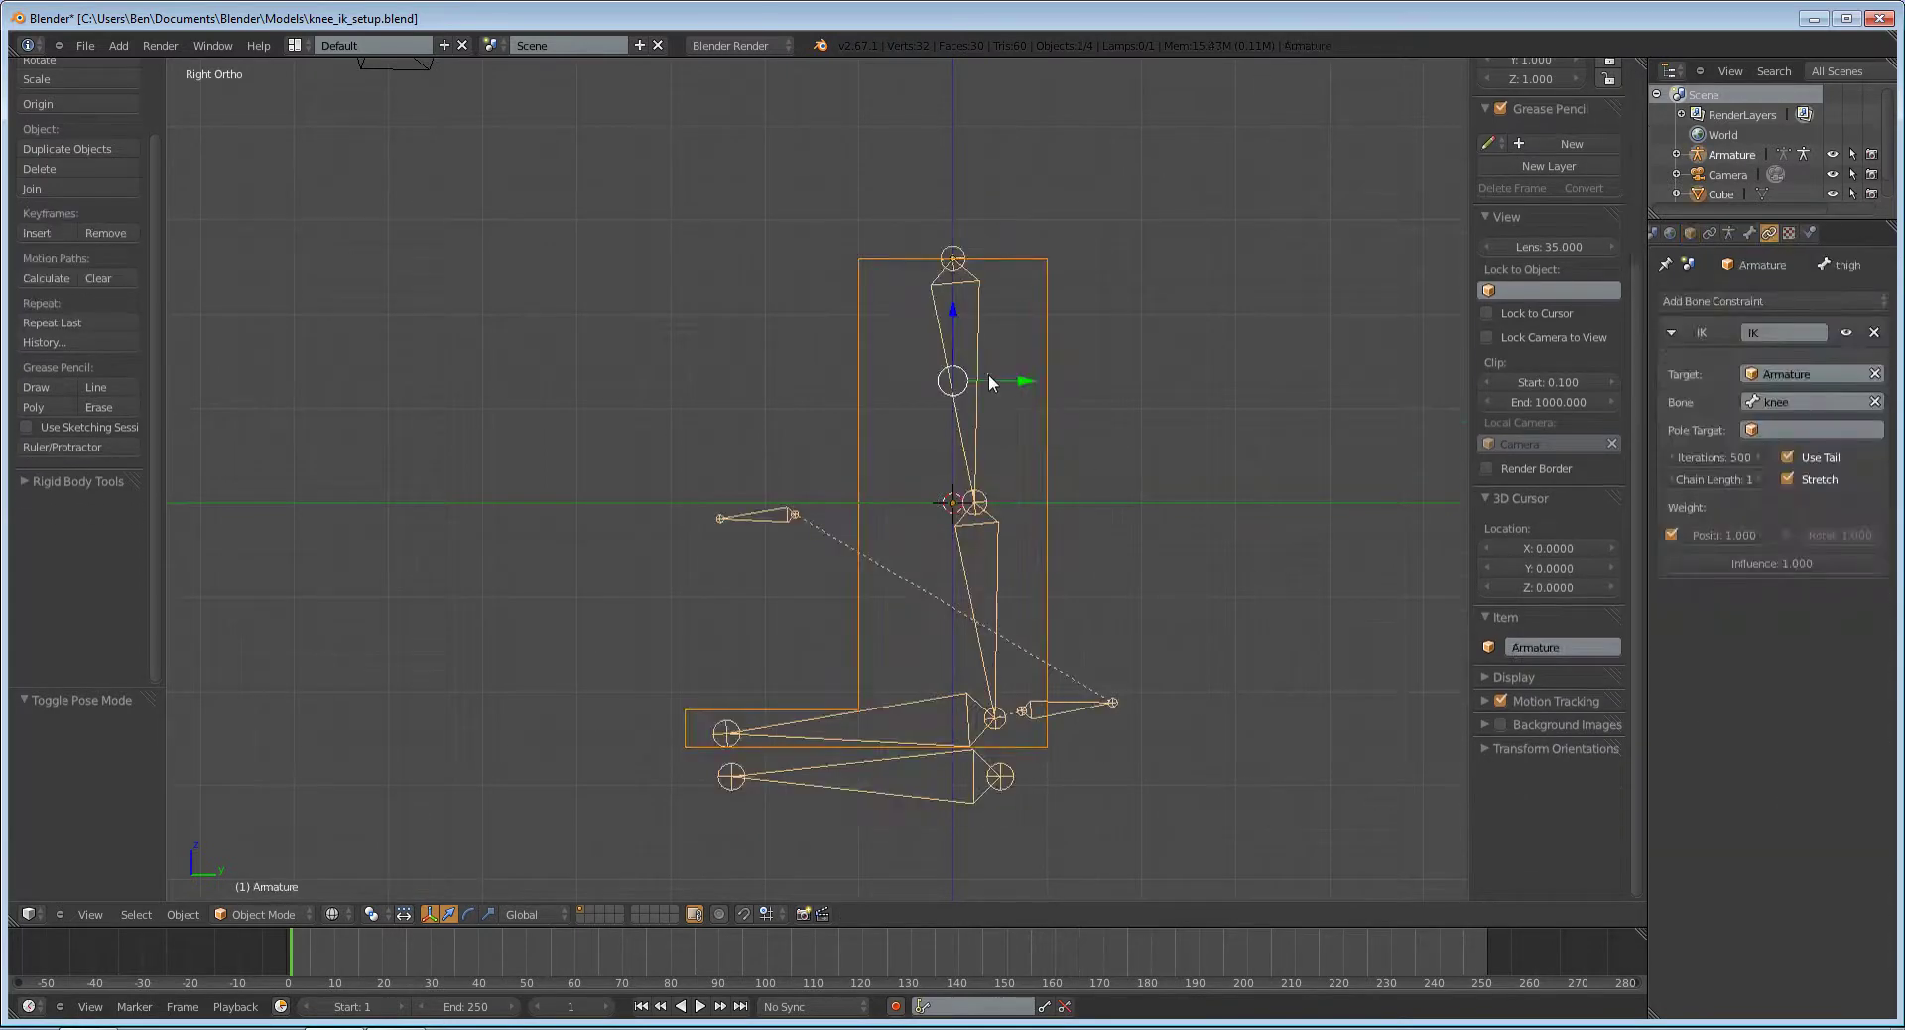
pyautogui.hotkey('ctrl', 'p')
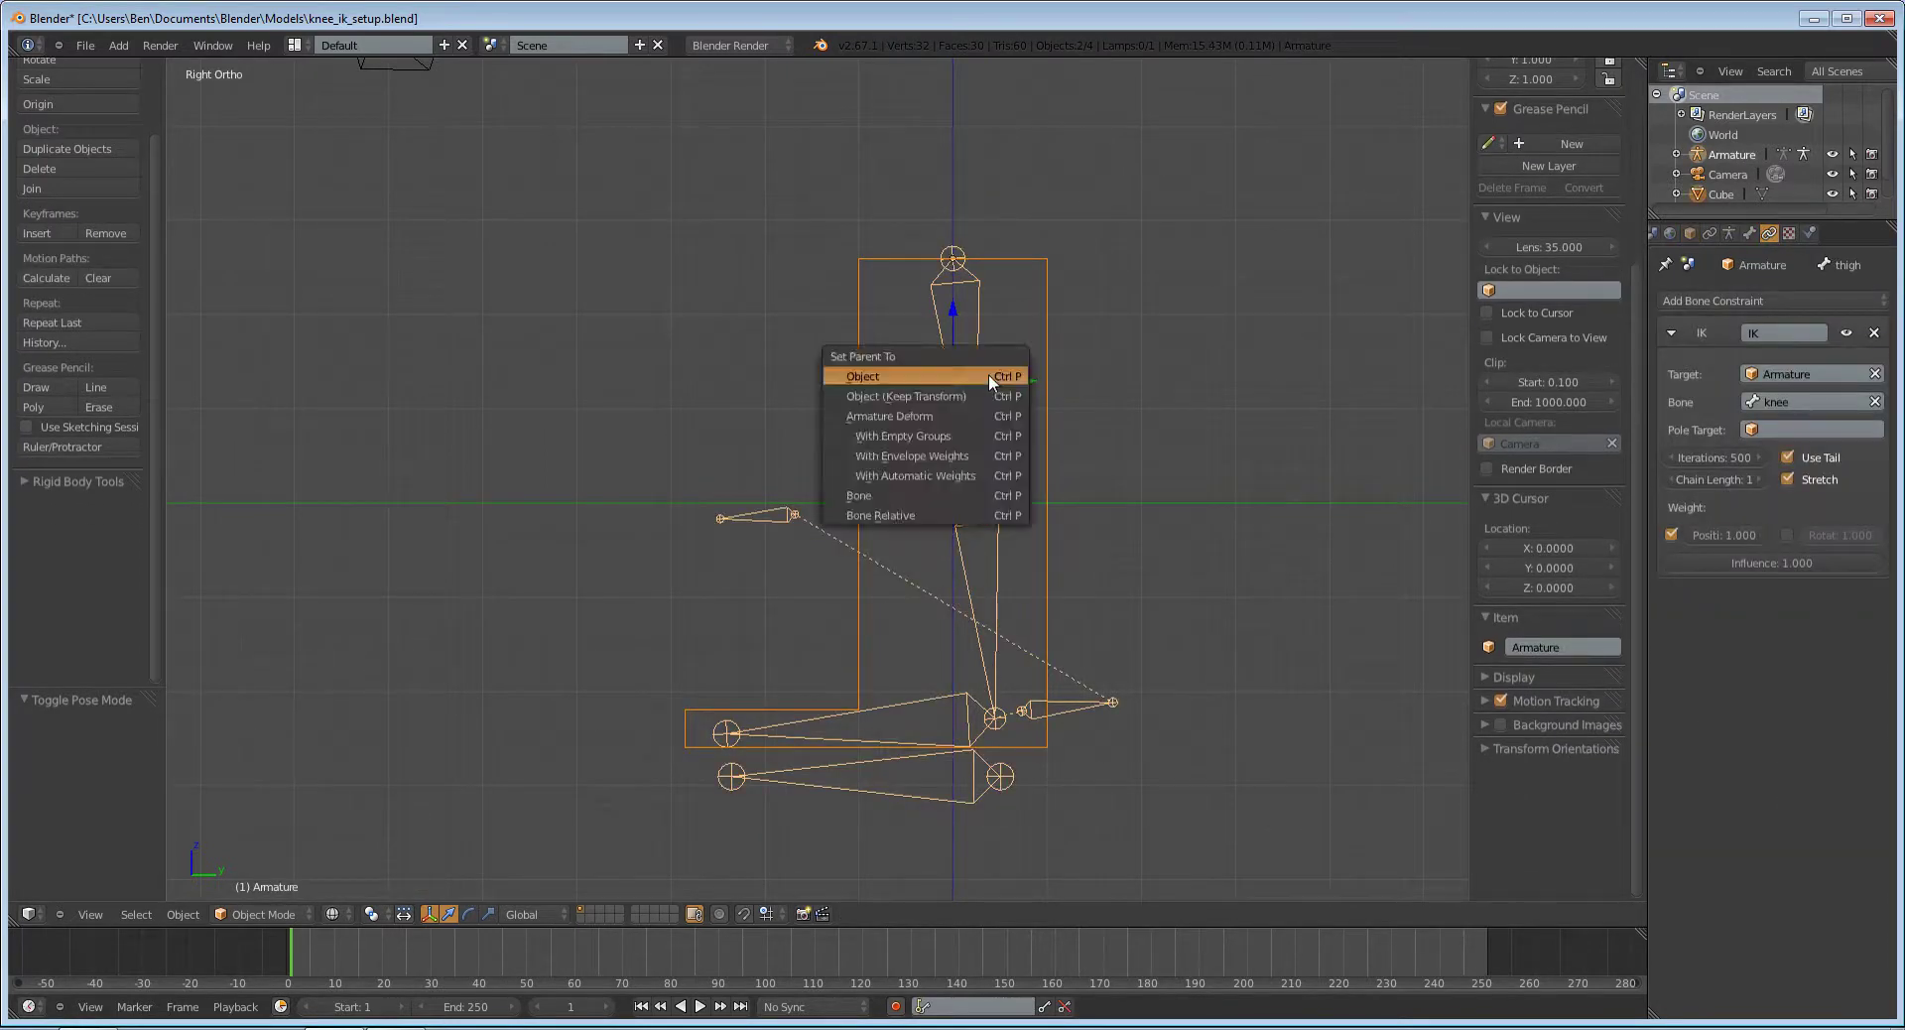
pyautogui.click(942, 477)
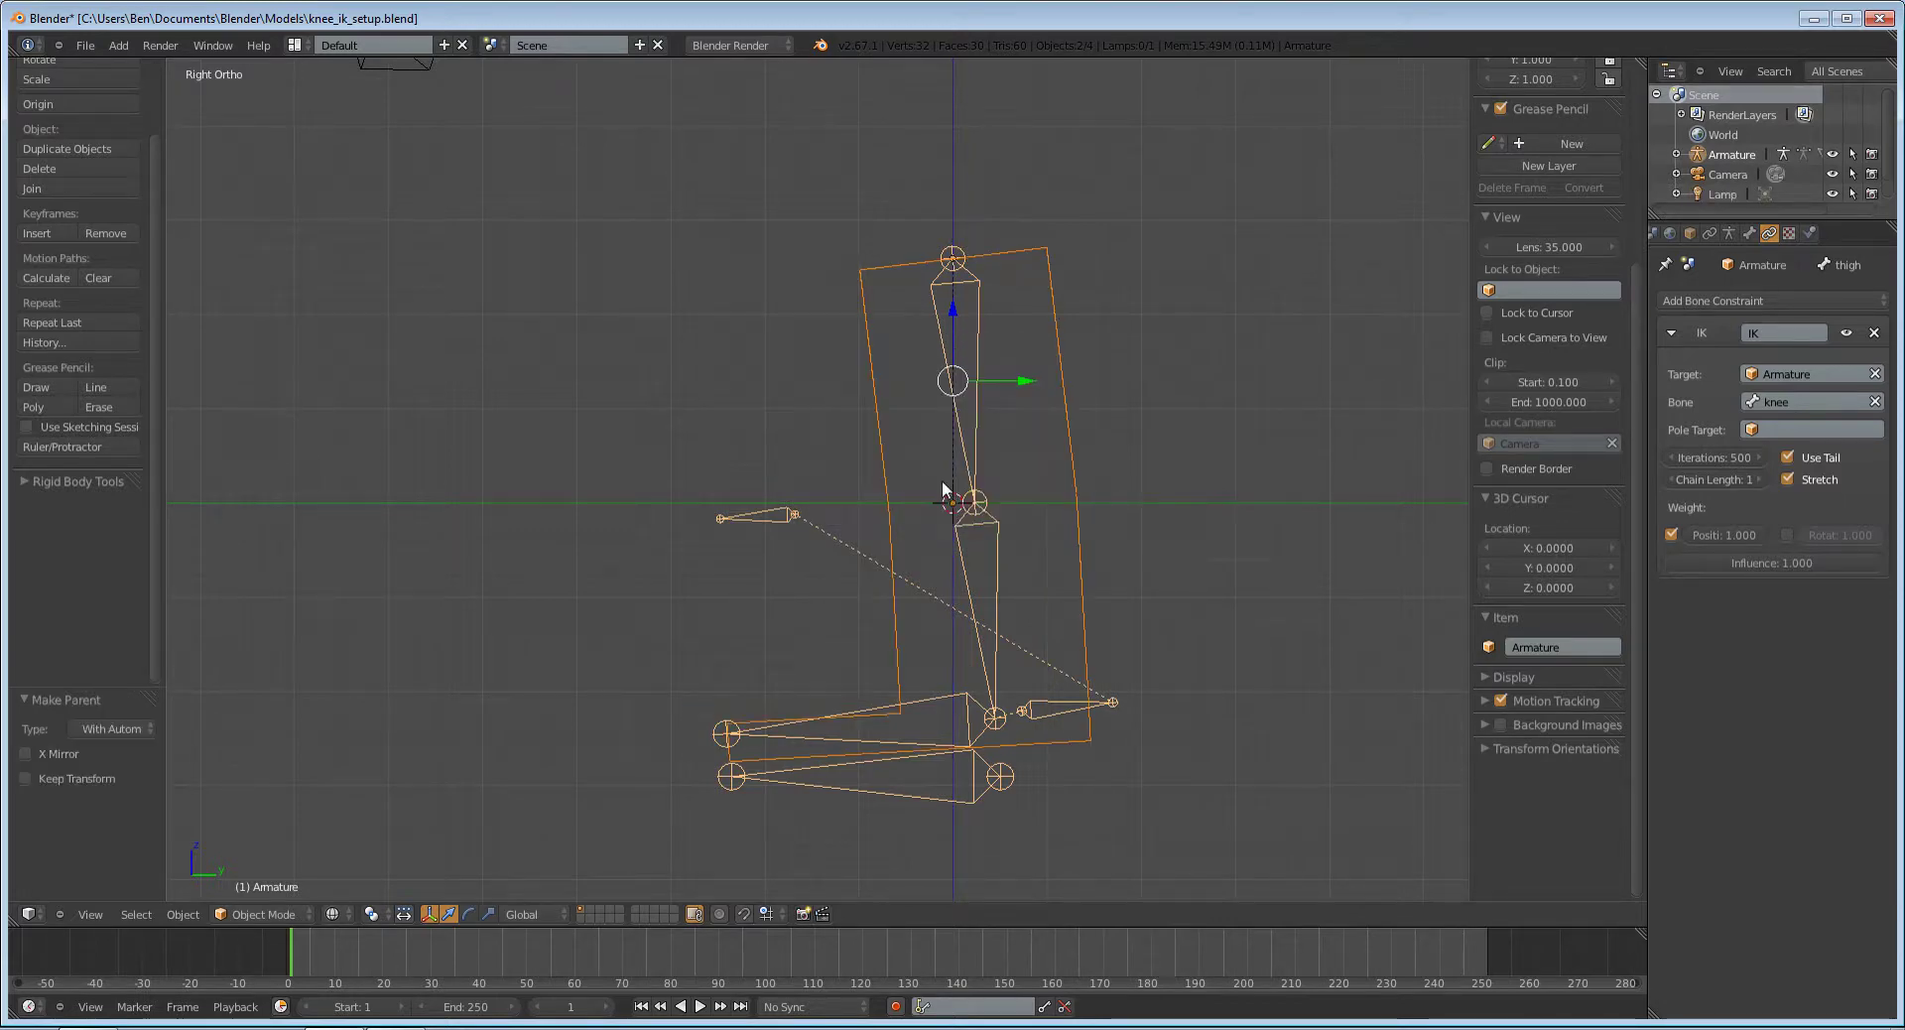
pyautogui.press('z')
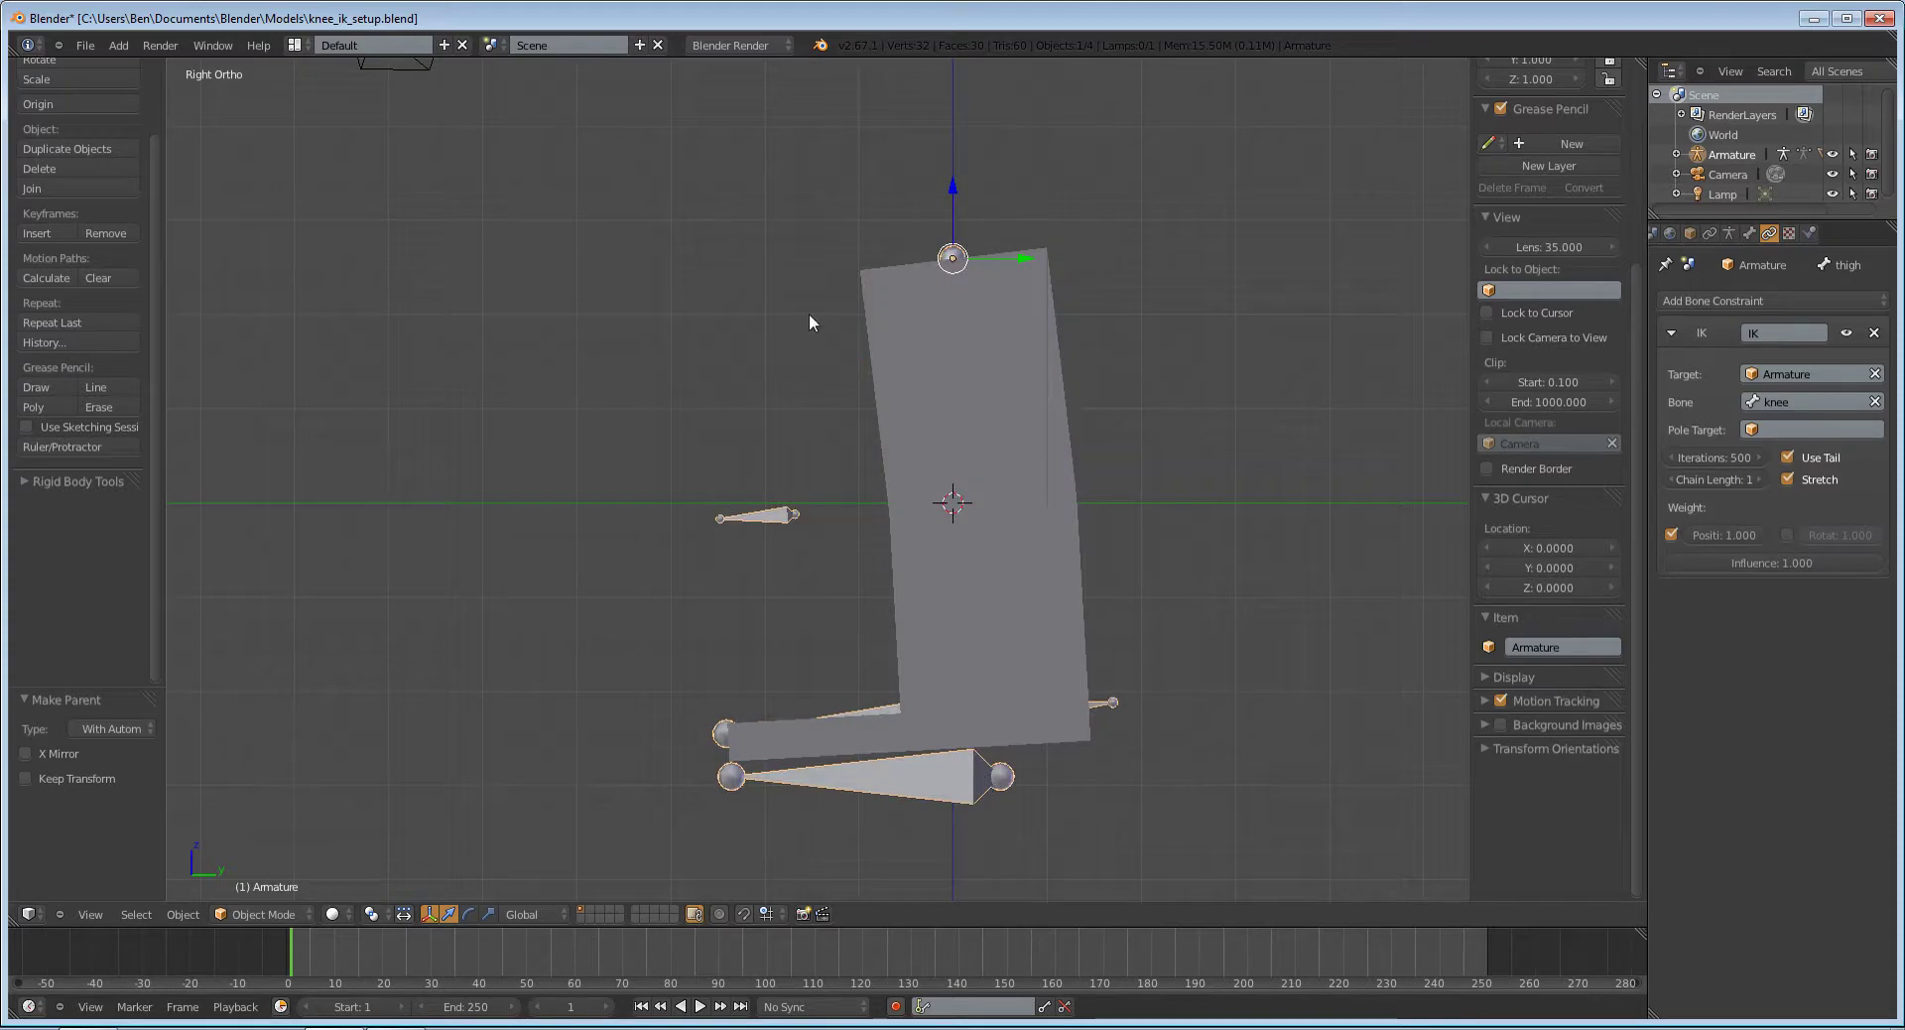
pyautogui.moveTo(806, 328); pyautogui.dragTo(936, 450, button='middle')
pyautogui.press('KP_3')
# Step: Switch the armature into Pose mode and select the ik_control foot bone
pyautogui.hotkey('ctrl', 'Tab')
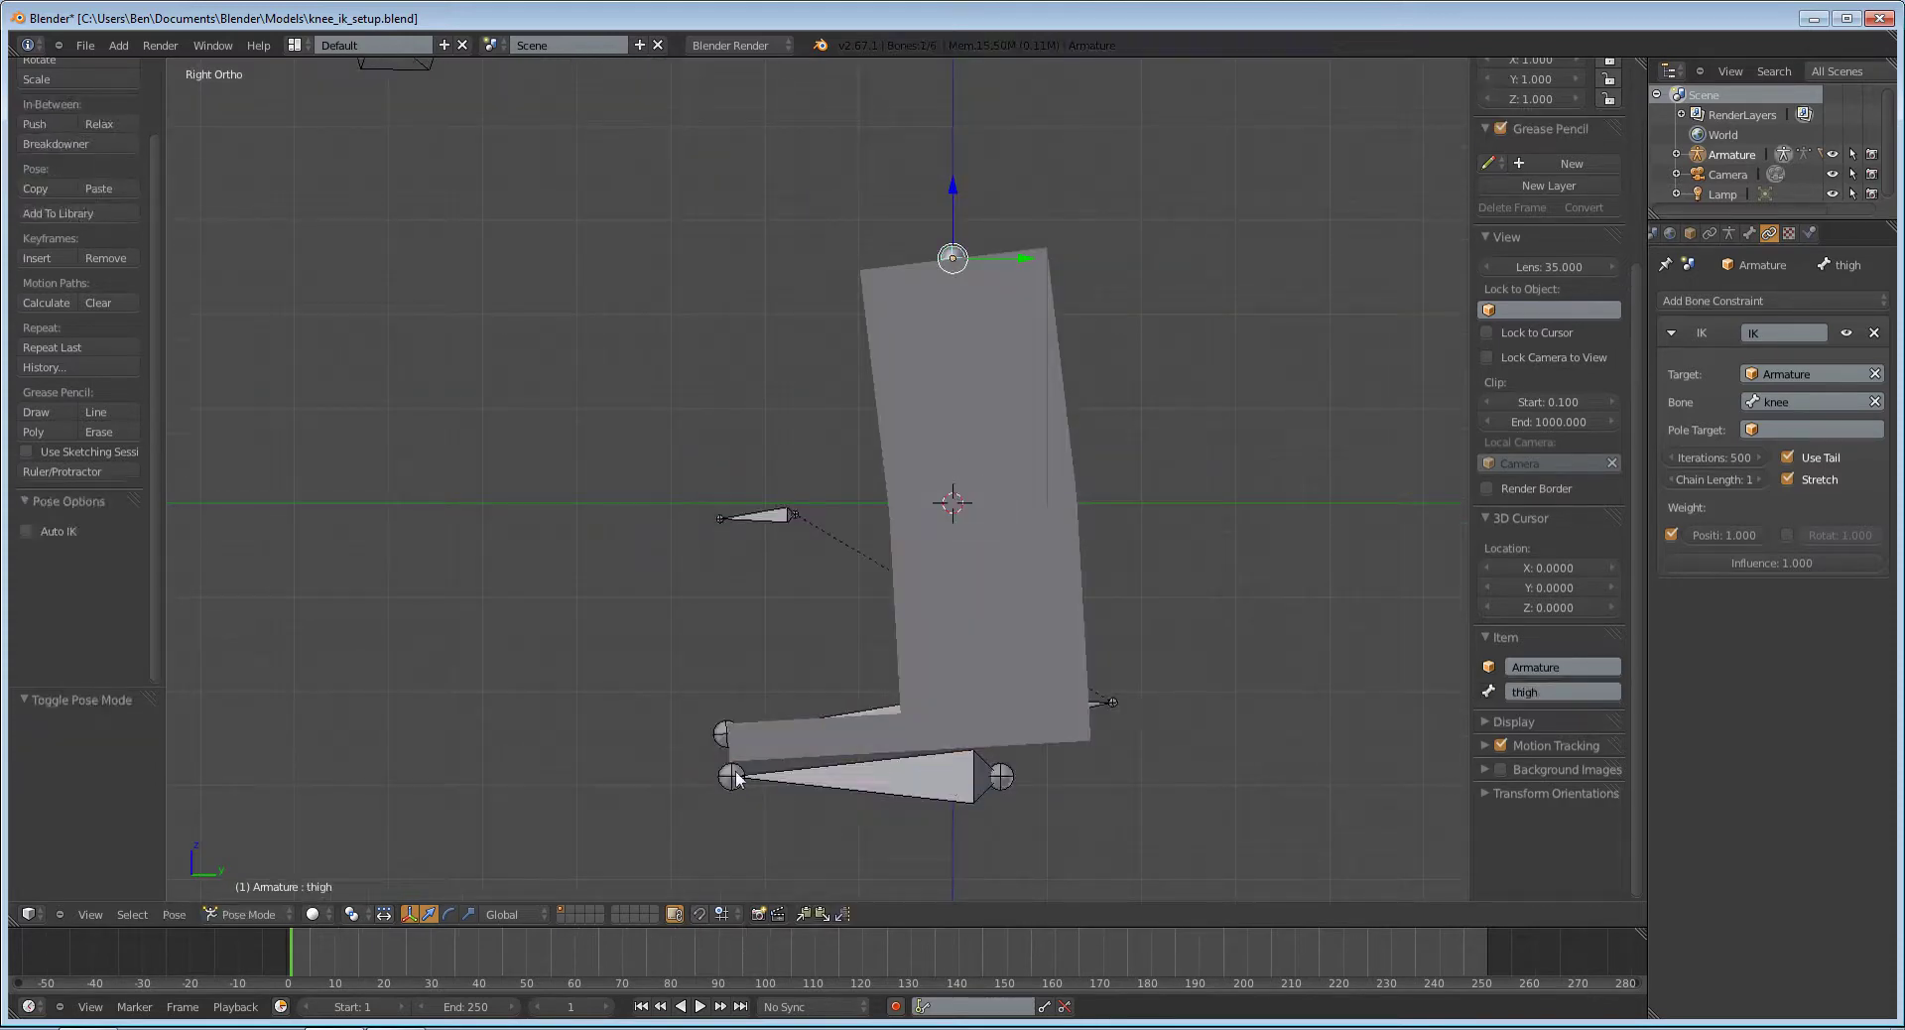
pyautogui.rightClick(990, 794)
pyautogui.press('z')
pyautogui.press('z')
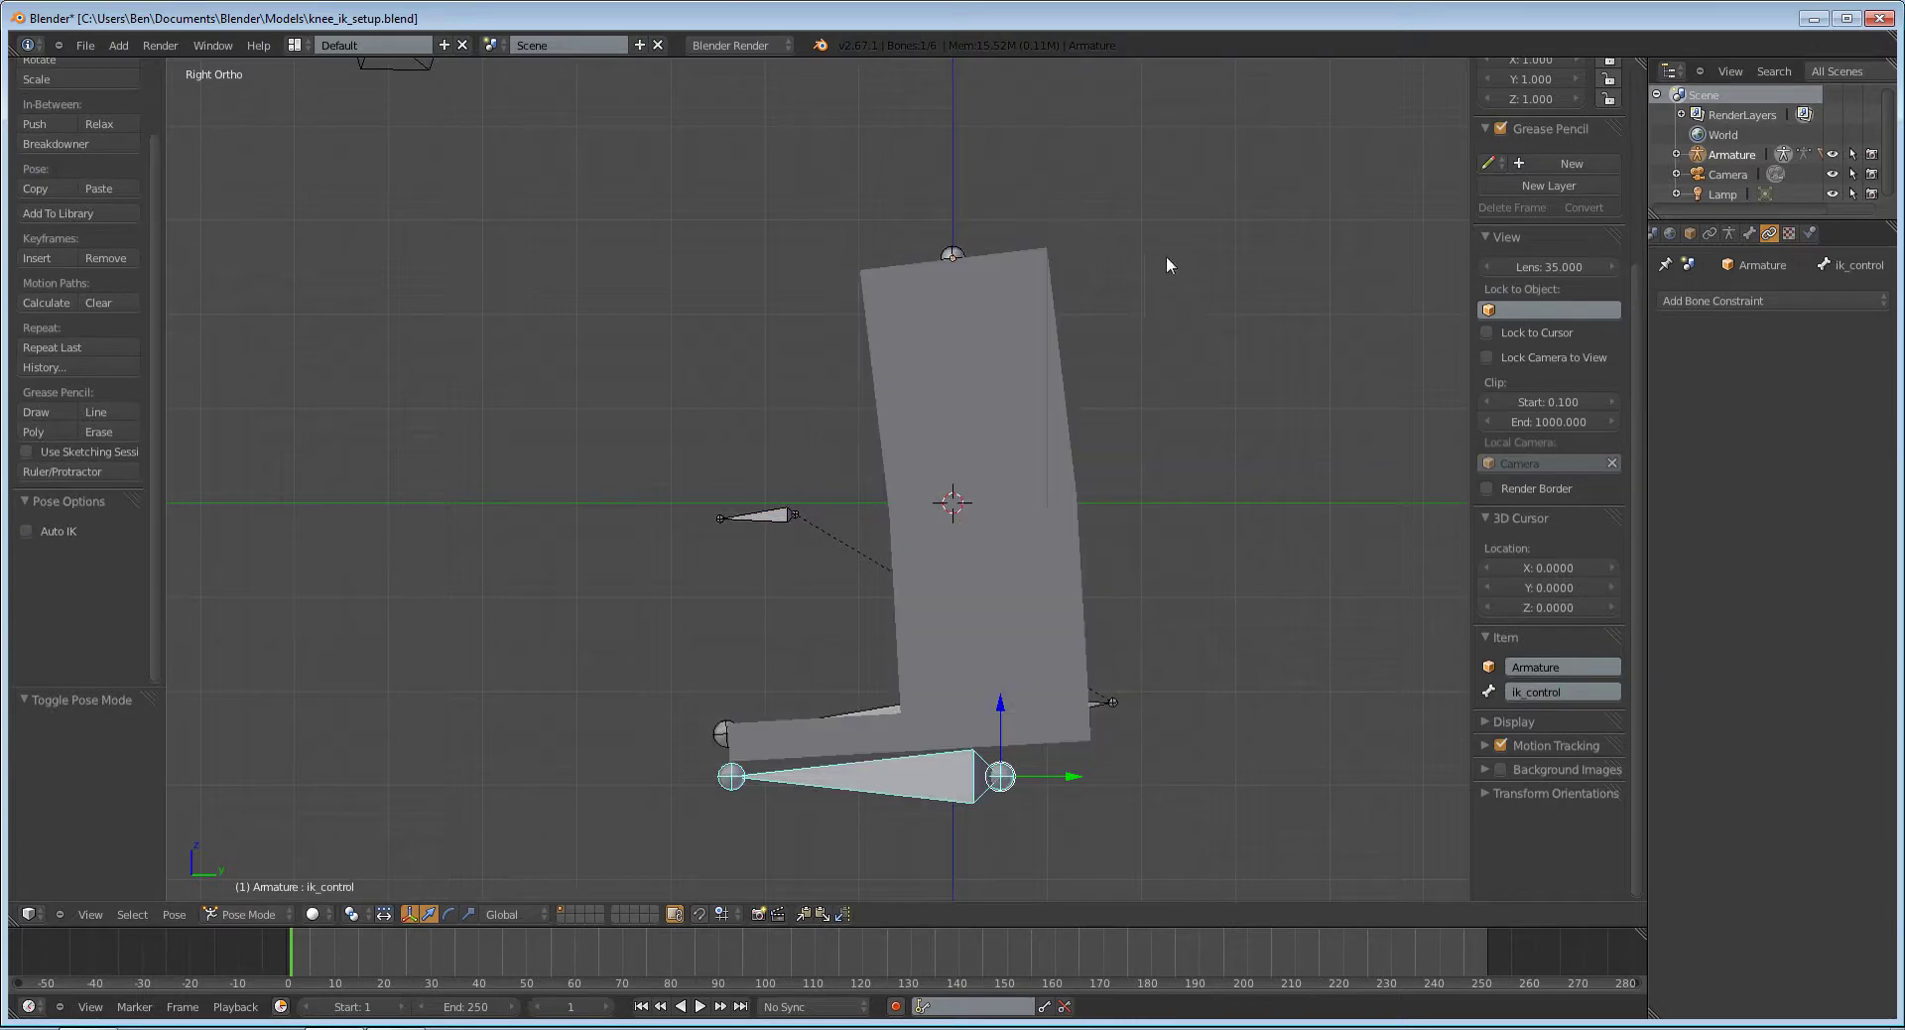
pyautogui.moveTo(1110, 583); pyautogui.dragTo(858, 567, button='middle')
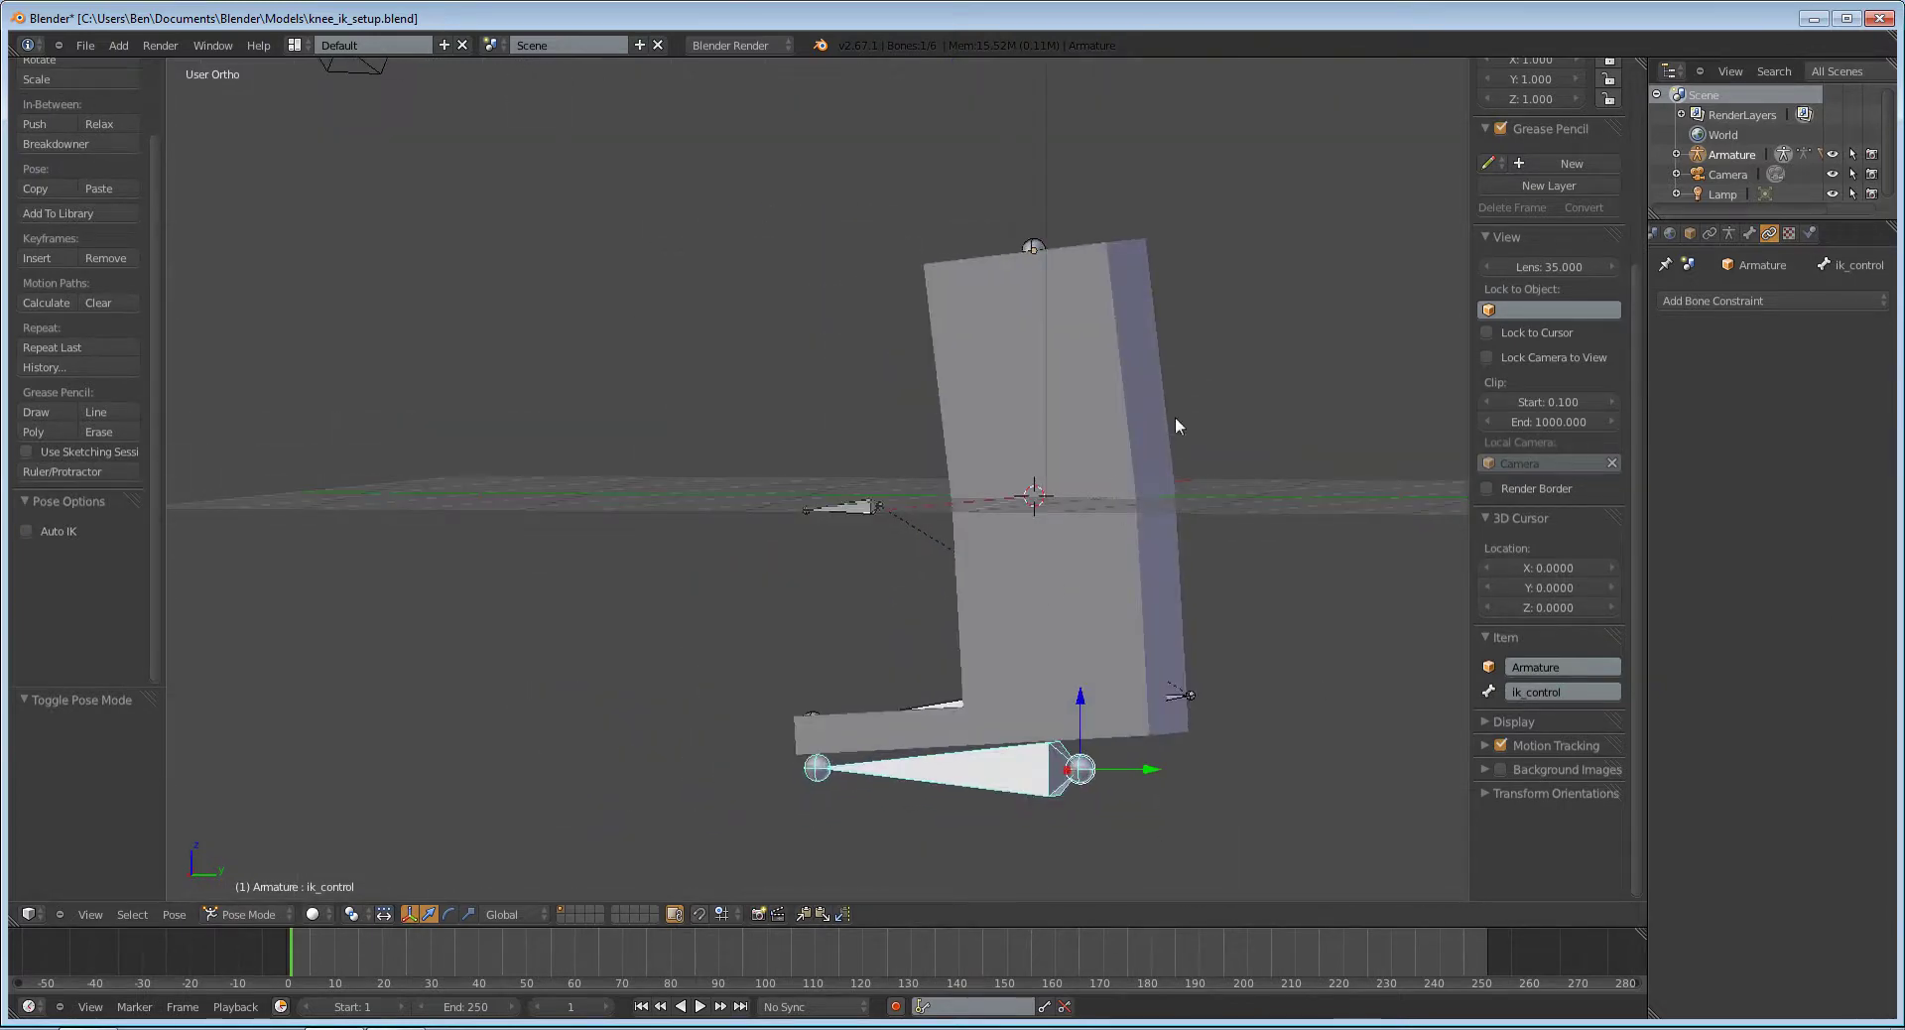
# Step: Enable X-Ray in the armature's Display settings so the bones show through the leg mesh
pyautogui.click(1729, 233)
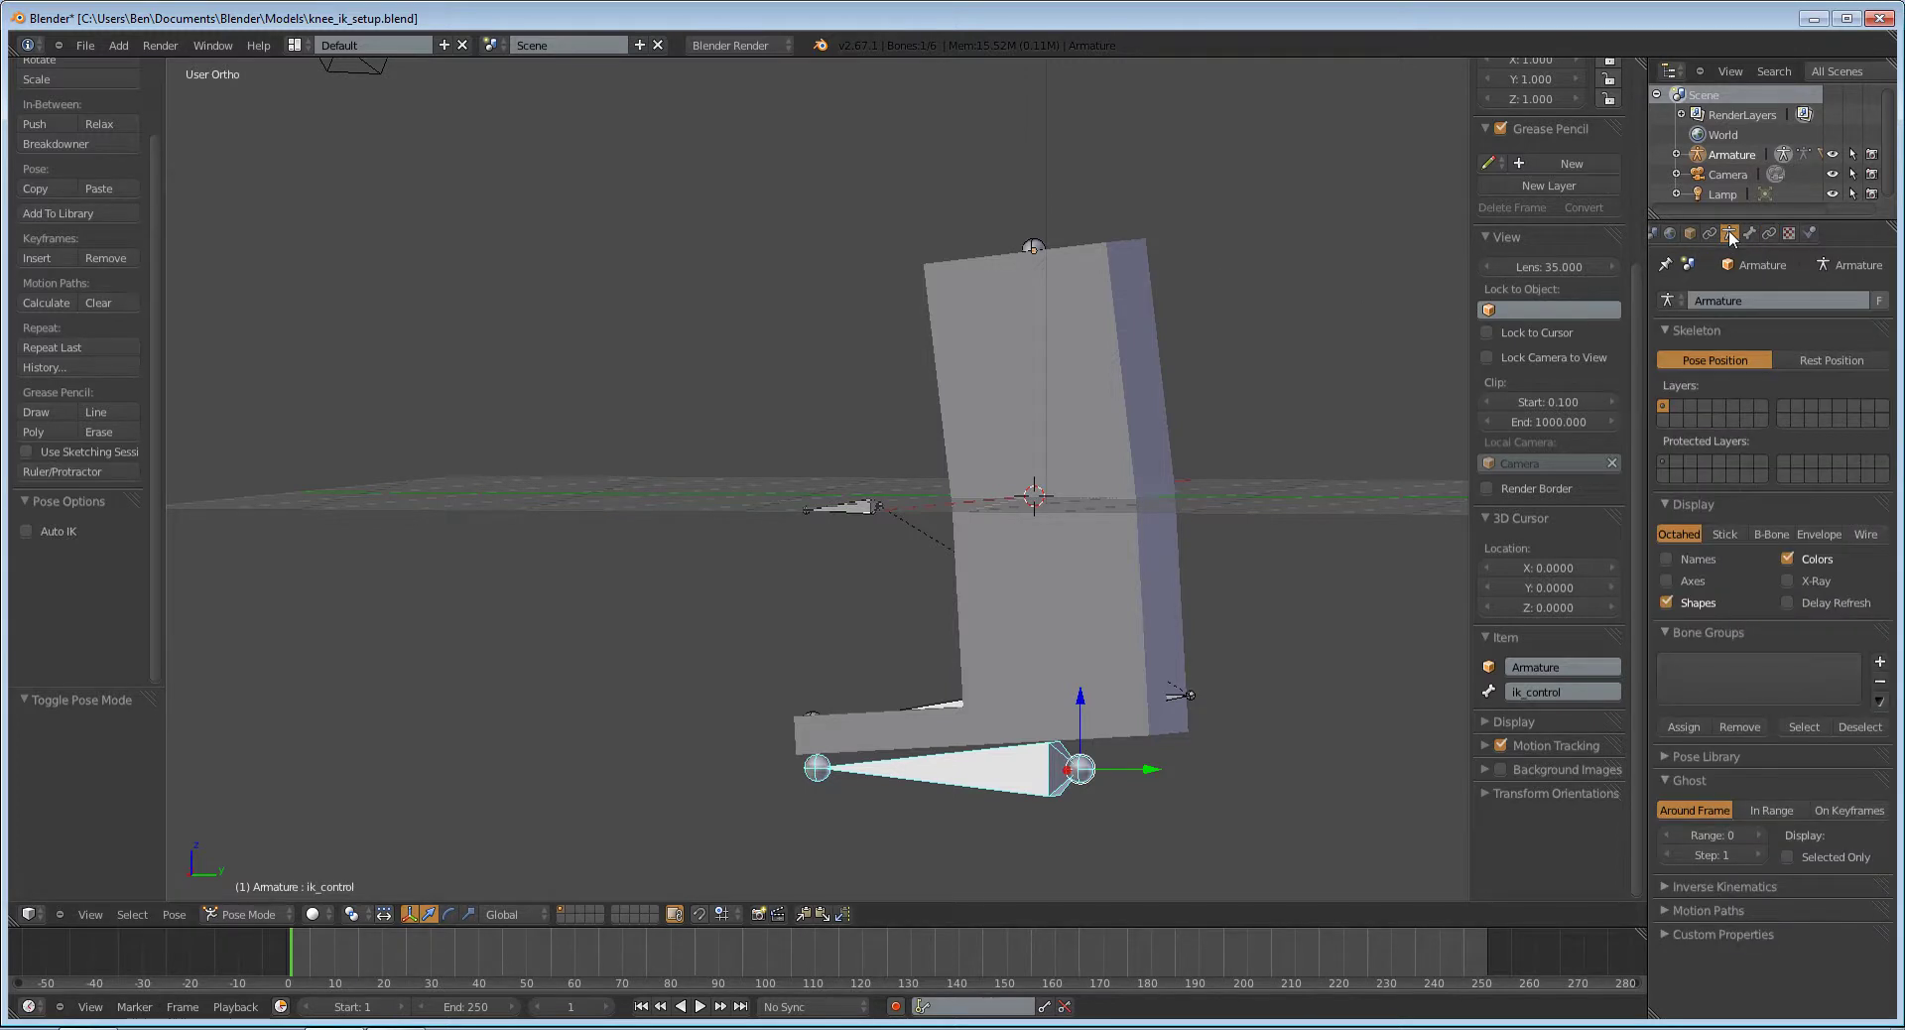
pyautogui.click(1788, 580)
pyautogui.moveTo(1141, 444)
pyautogui.mouseDown(button='middle')
pyautogui.moveTo(1276, 472)
pyautogui.moveTo(1135, 456)
pyautogui.moveTo(1081, 498)
pyautogui.moveTo(1141, 468)
pyautogui.mouseUp(button='middle')
pyautogui.press('g')
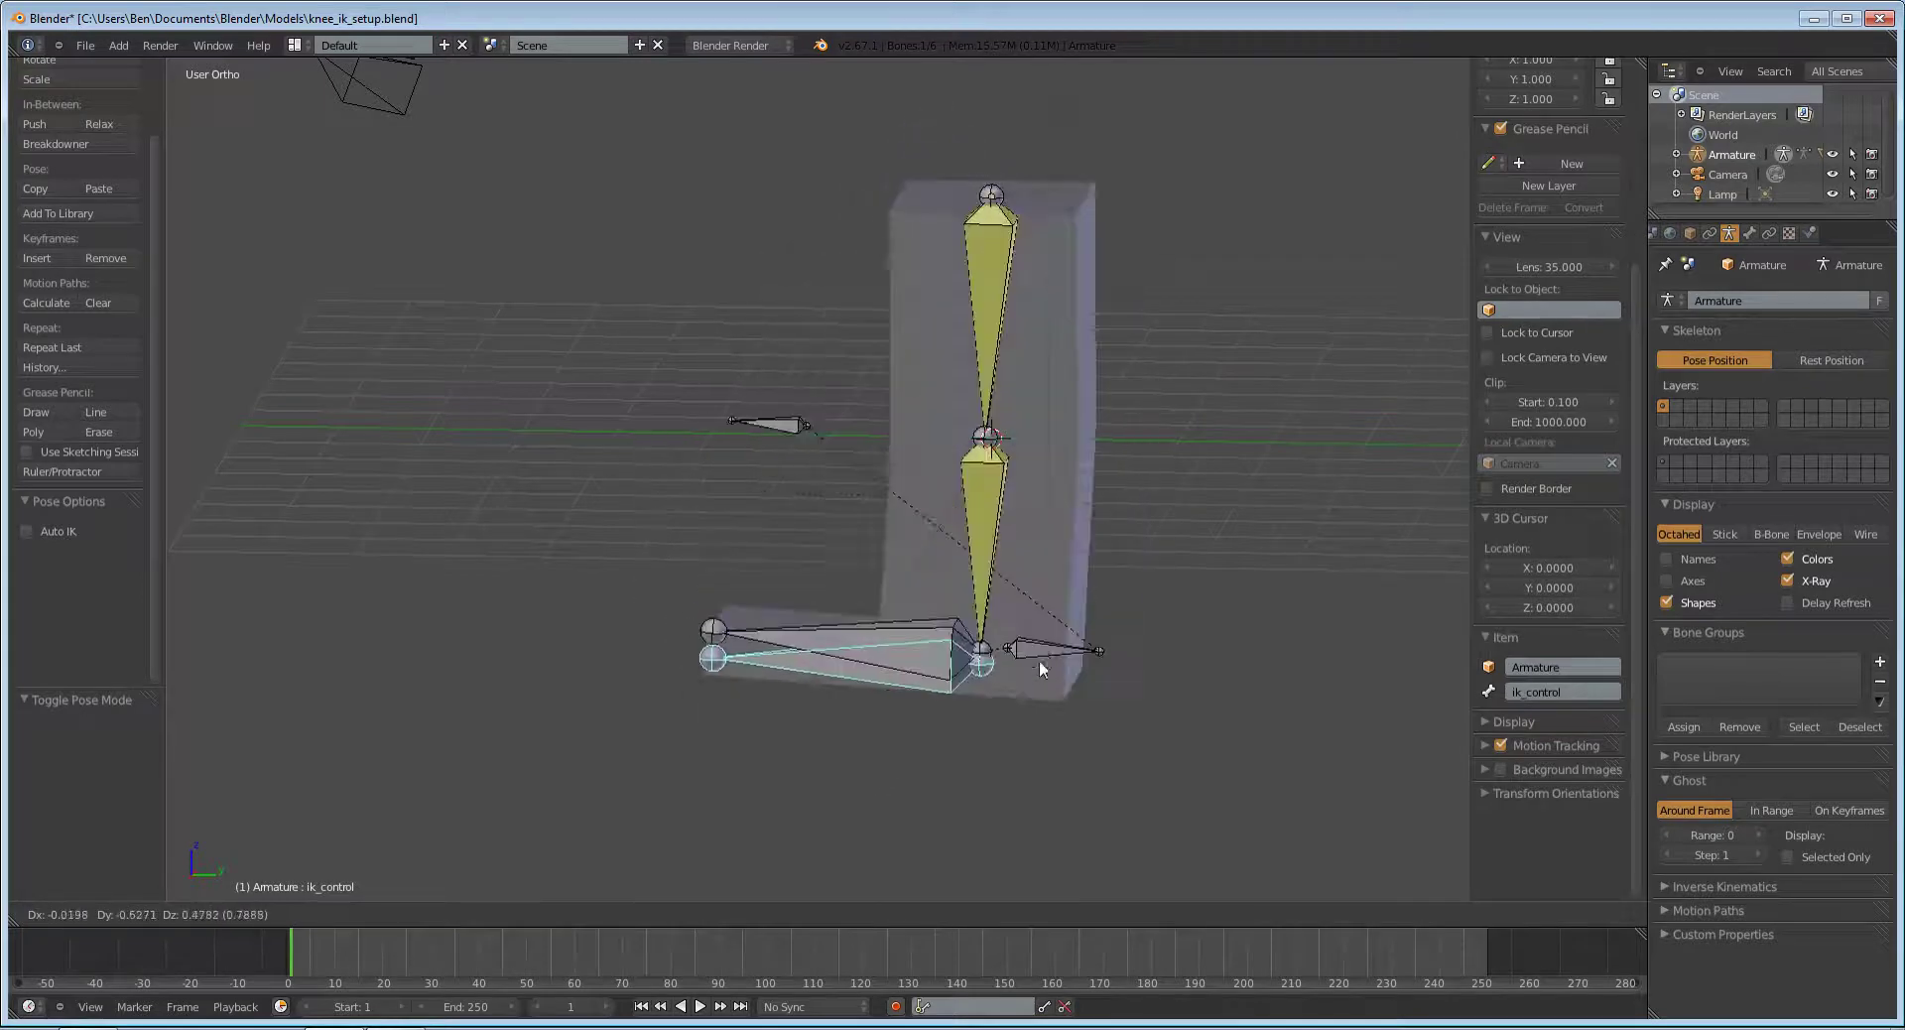
# Step: Place ik_control at its new position, then rotate the foot bone around the global X axis
pyautogui.click(1062, 515)
pyautogui.rightClick(974, 615)
pyautogui.press('r')
pyautogui.press('x')
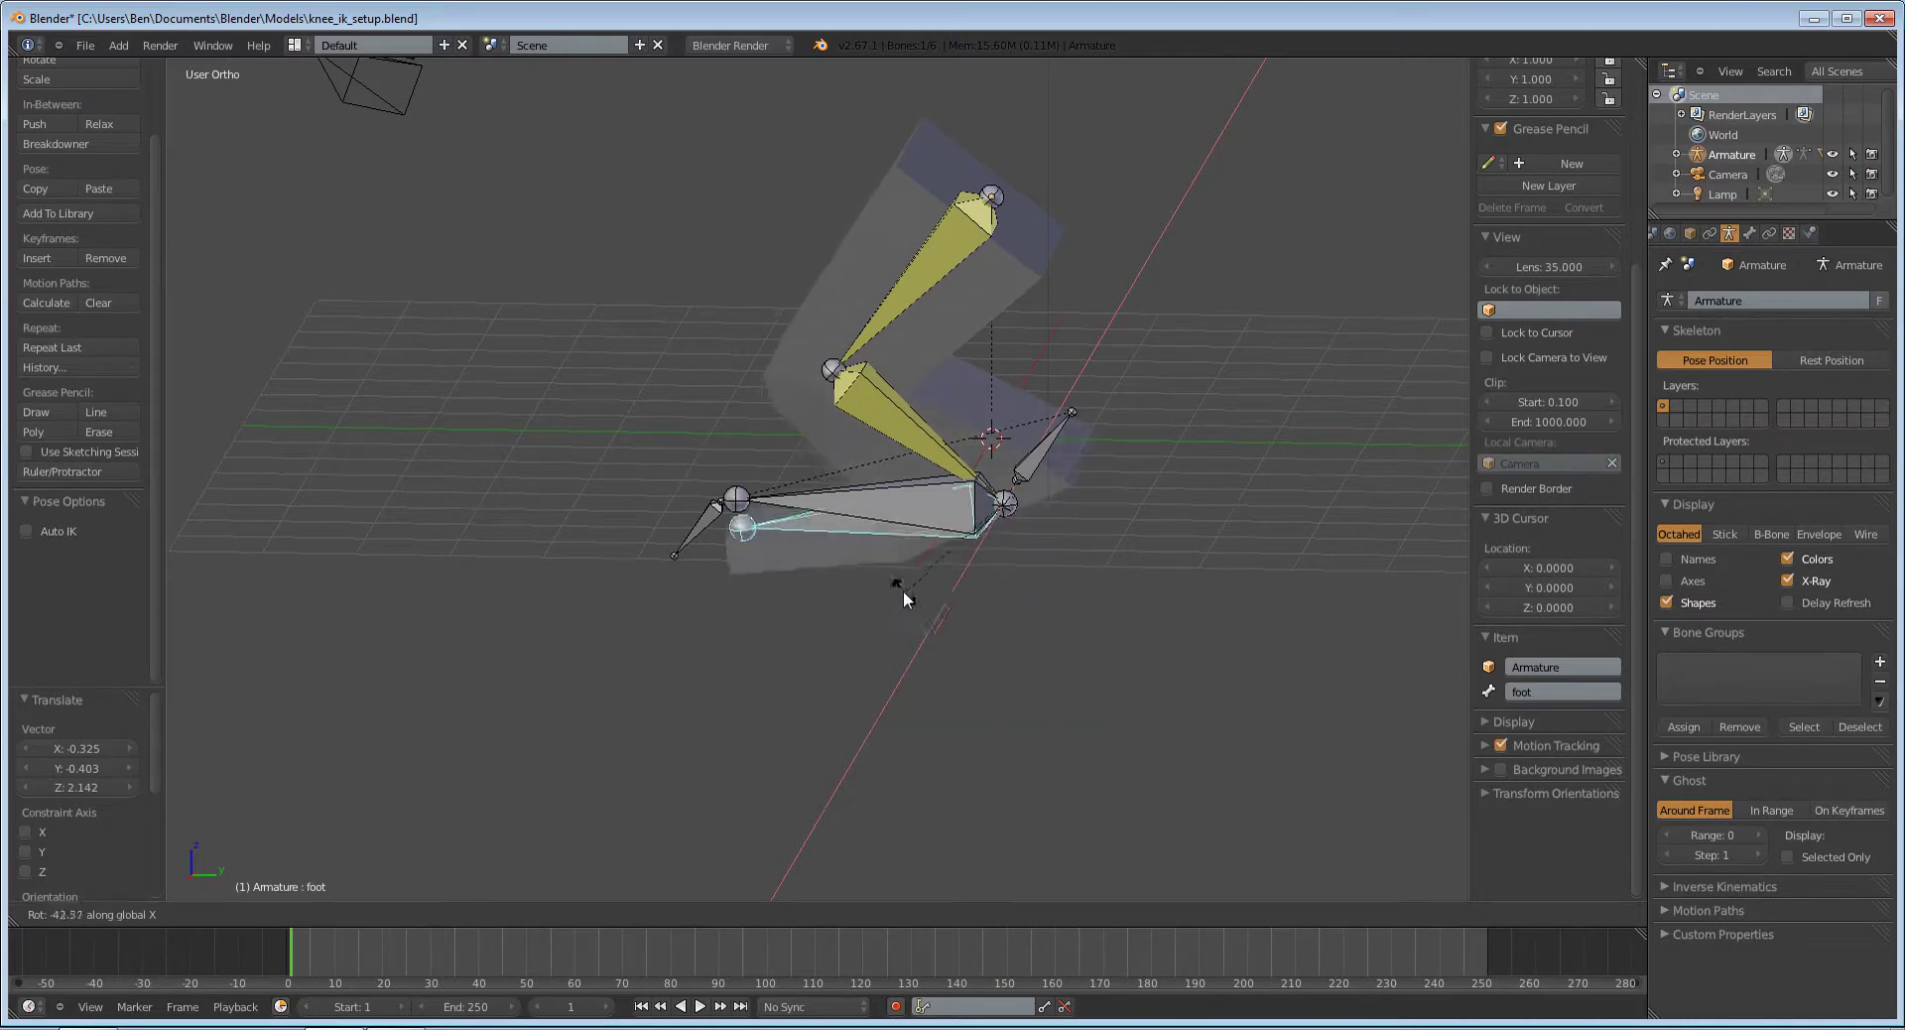
pyautogui.click(1024, 593)
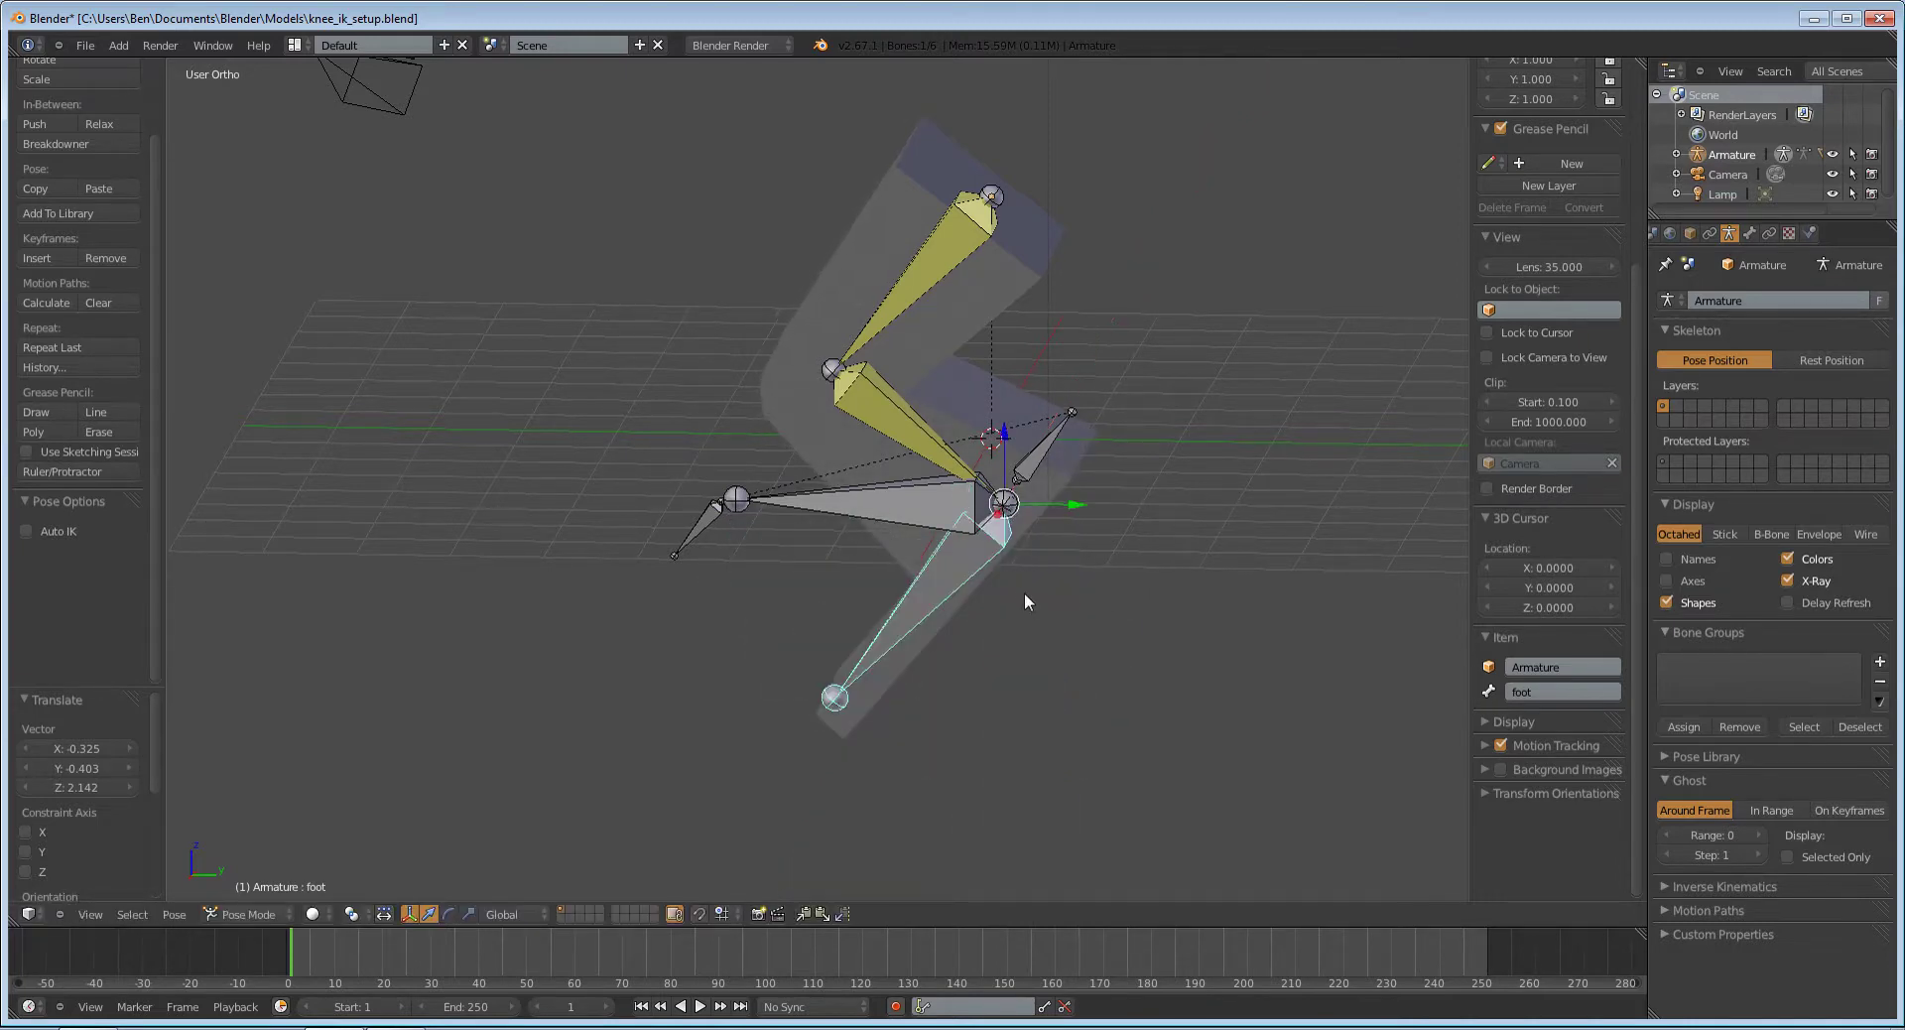
# Step: In right side view, move ik_control back down about 2.28 to straighten the leg
pyautogui.press('KP_3')
pyautogui.rightClick(873, 578)
pyautogui.press('g')
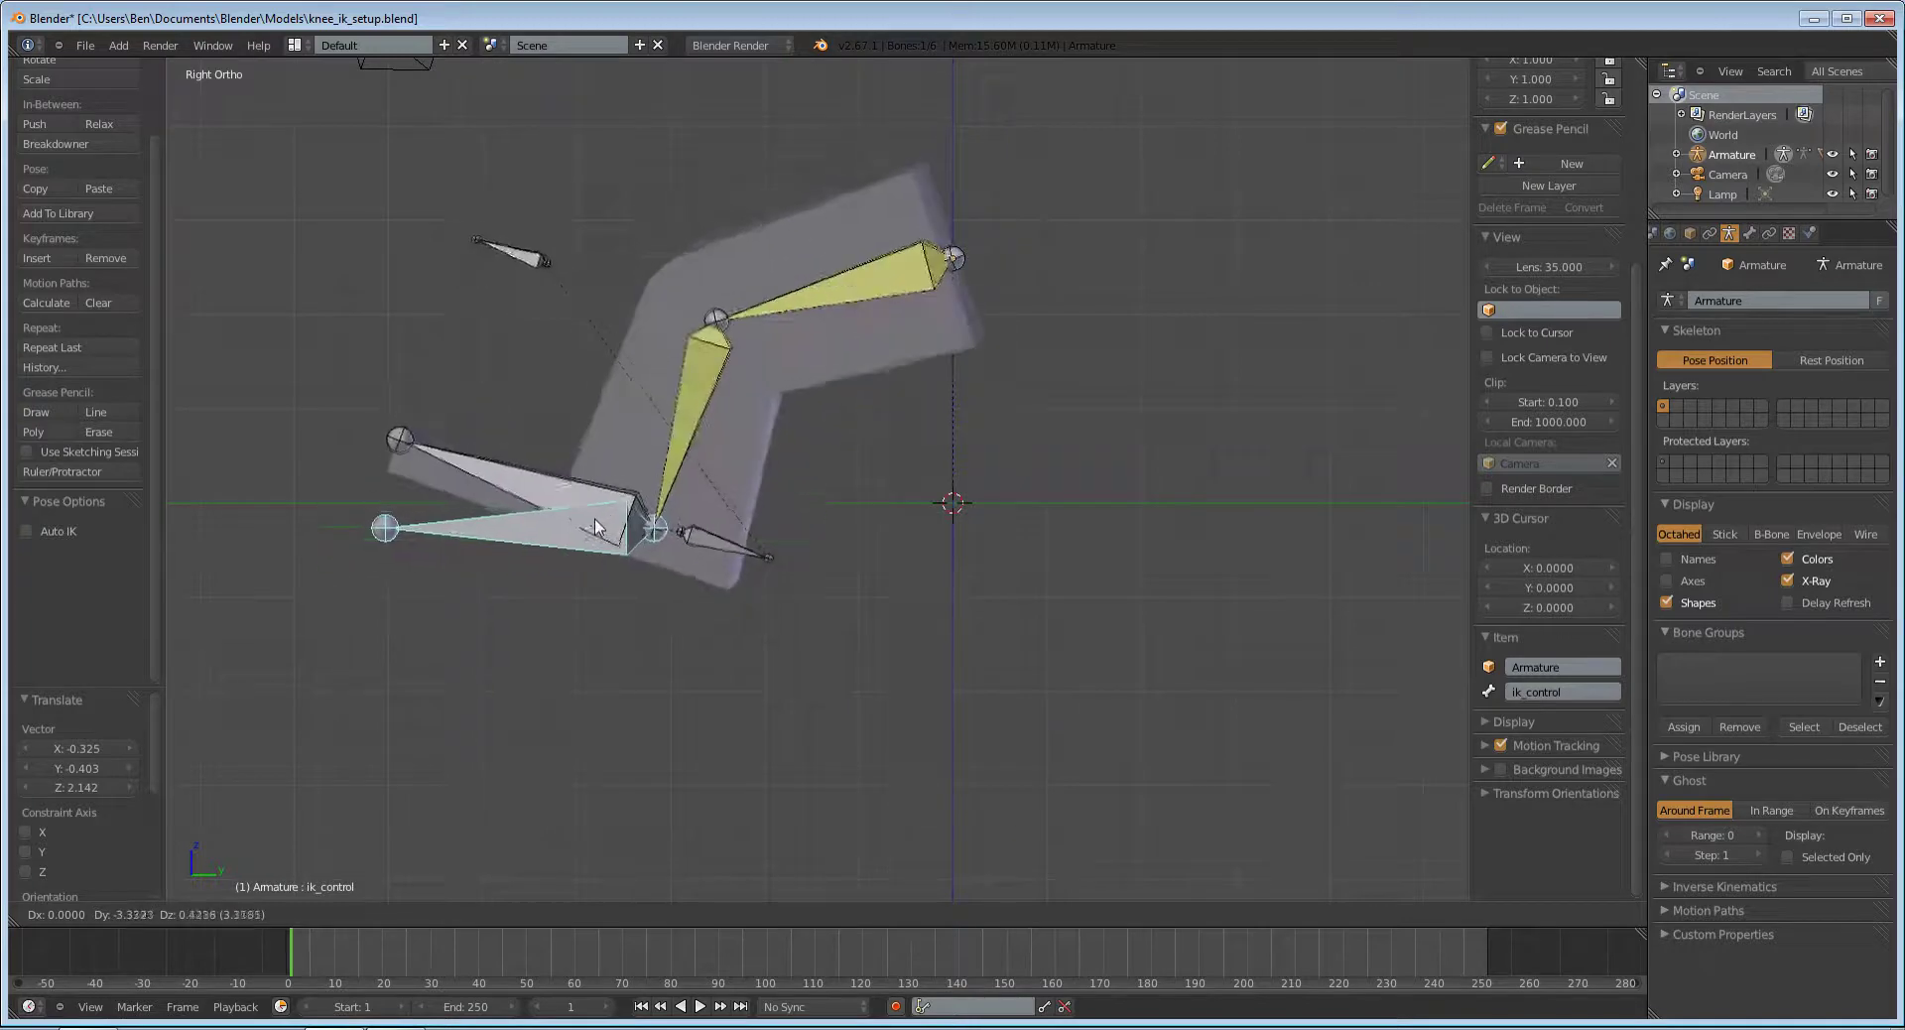
pyautogui.press('Escape')
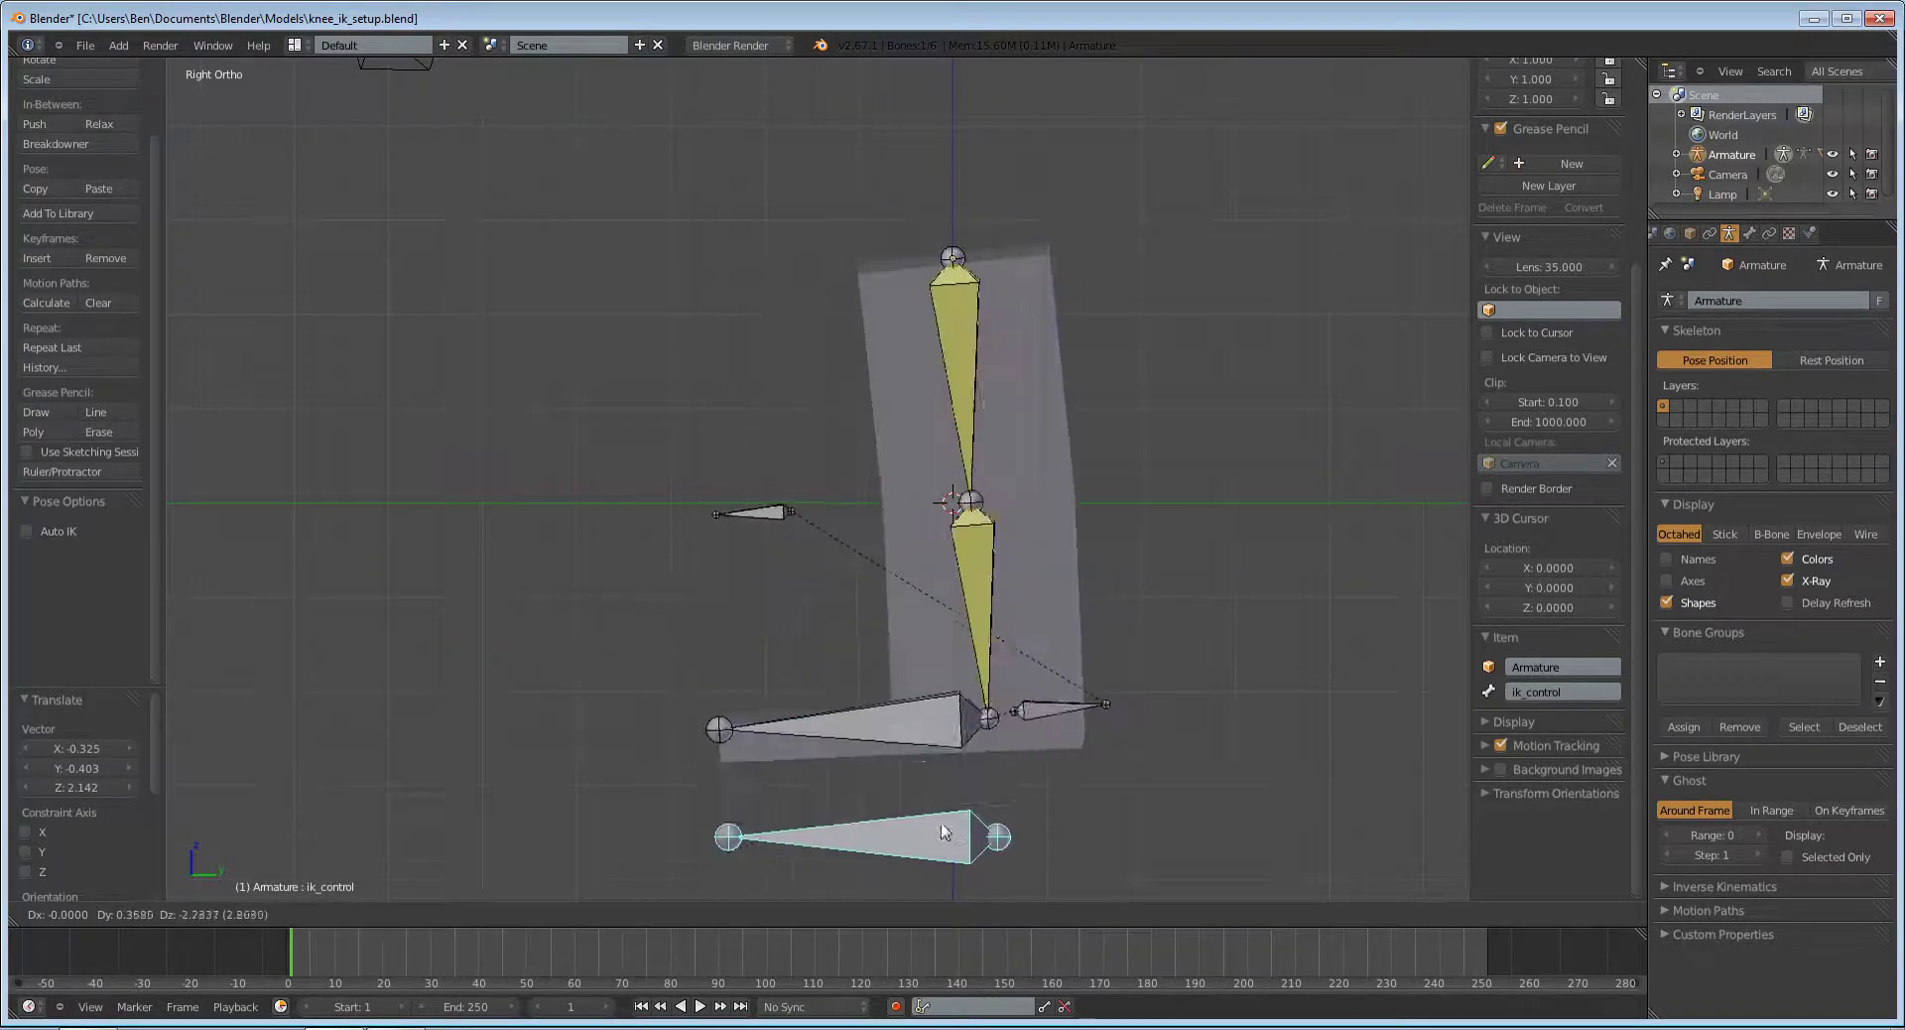